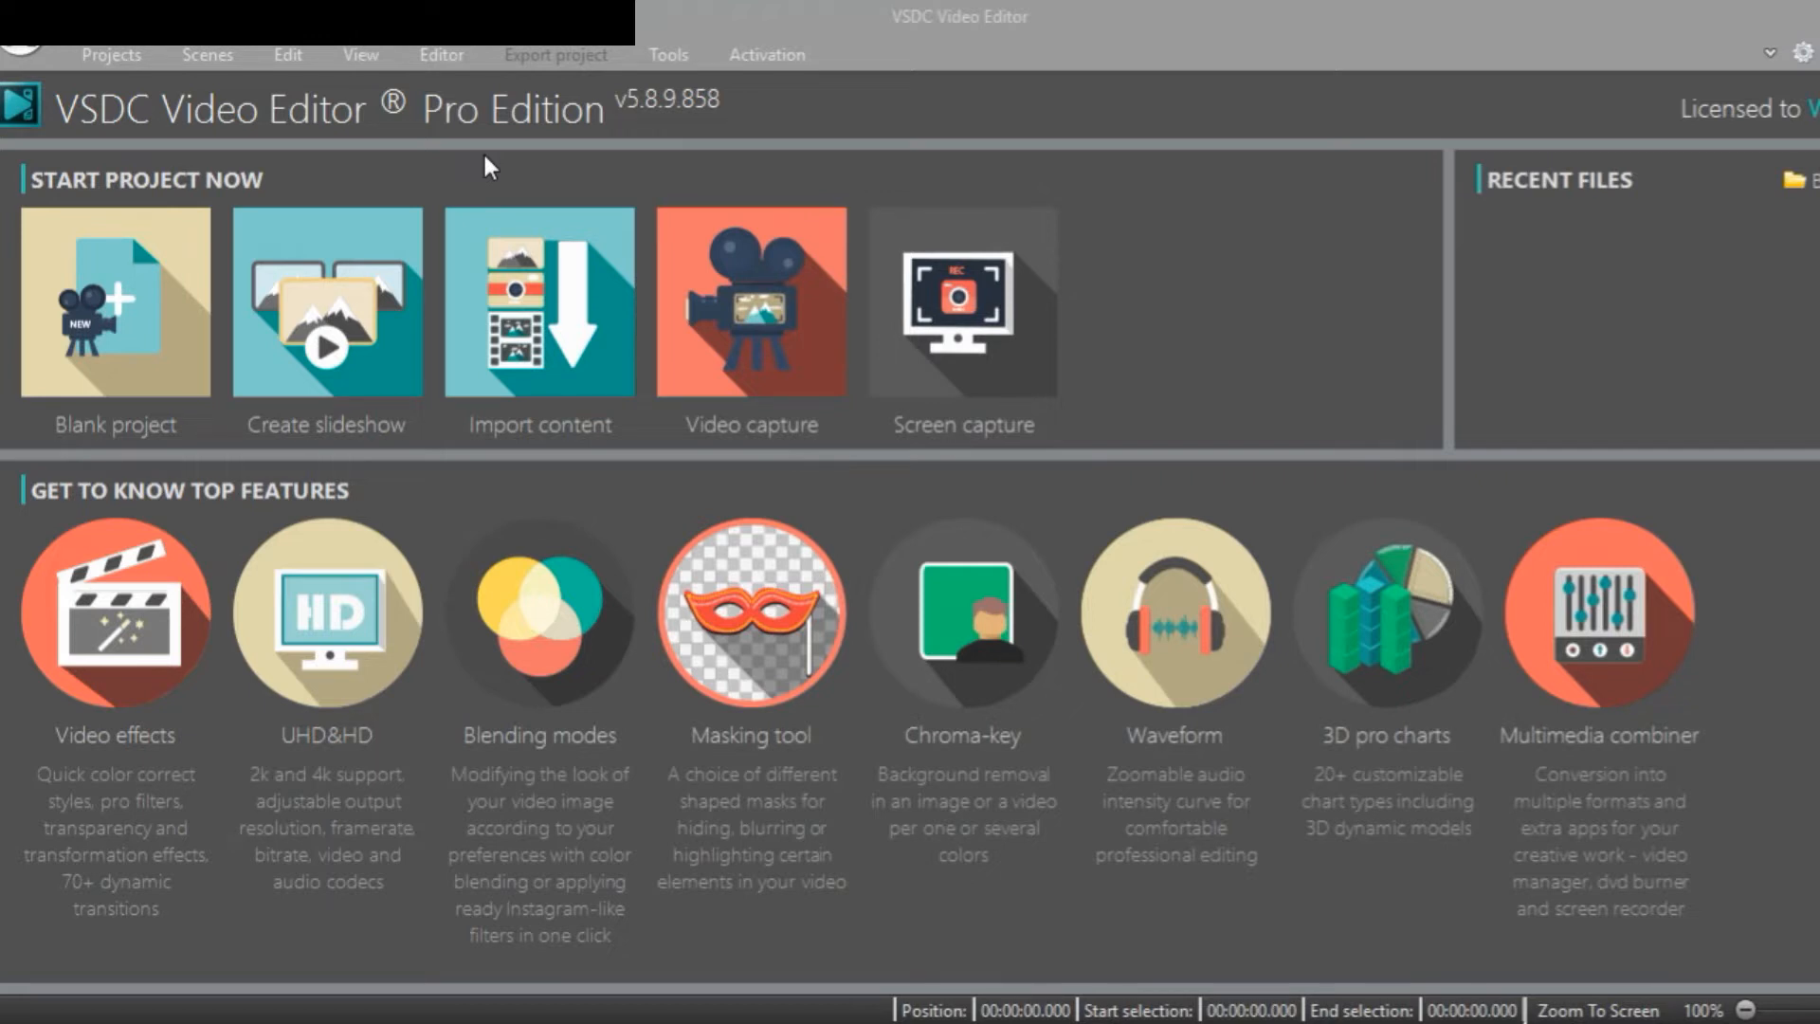
# Create a blank project with Full HD 1920x1080 (16:9) resolution, 30 fps and a black background
pyautogui.click(180, 287)
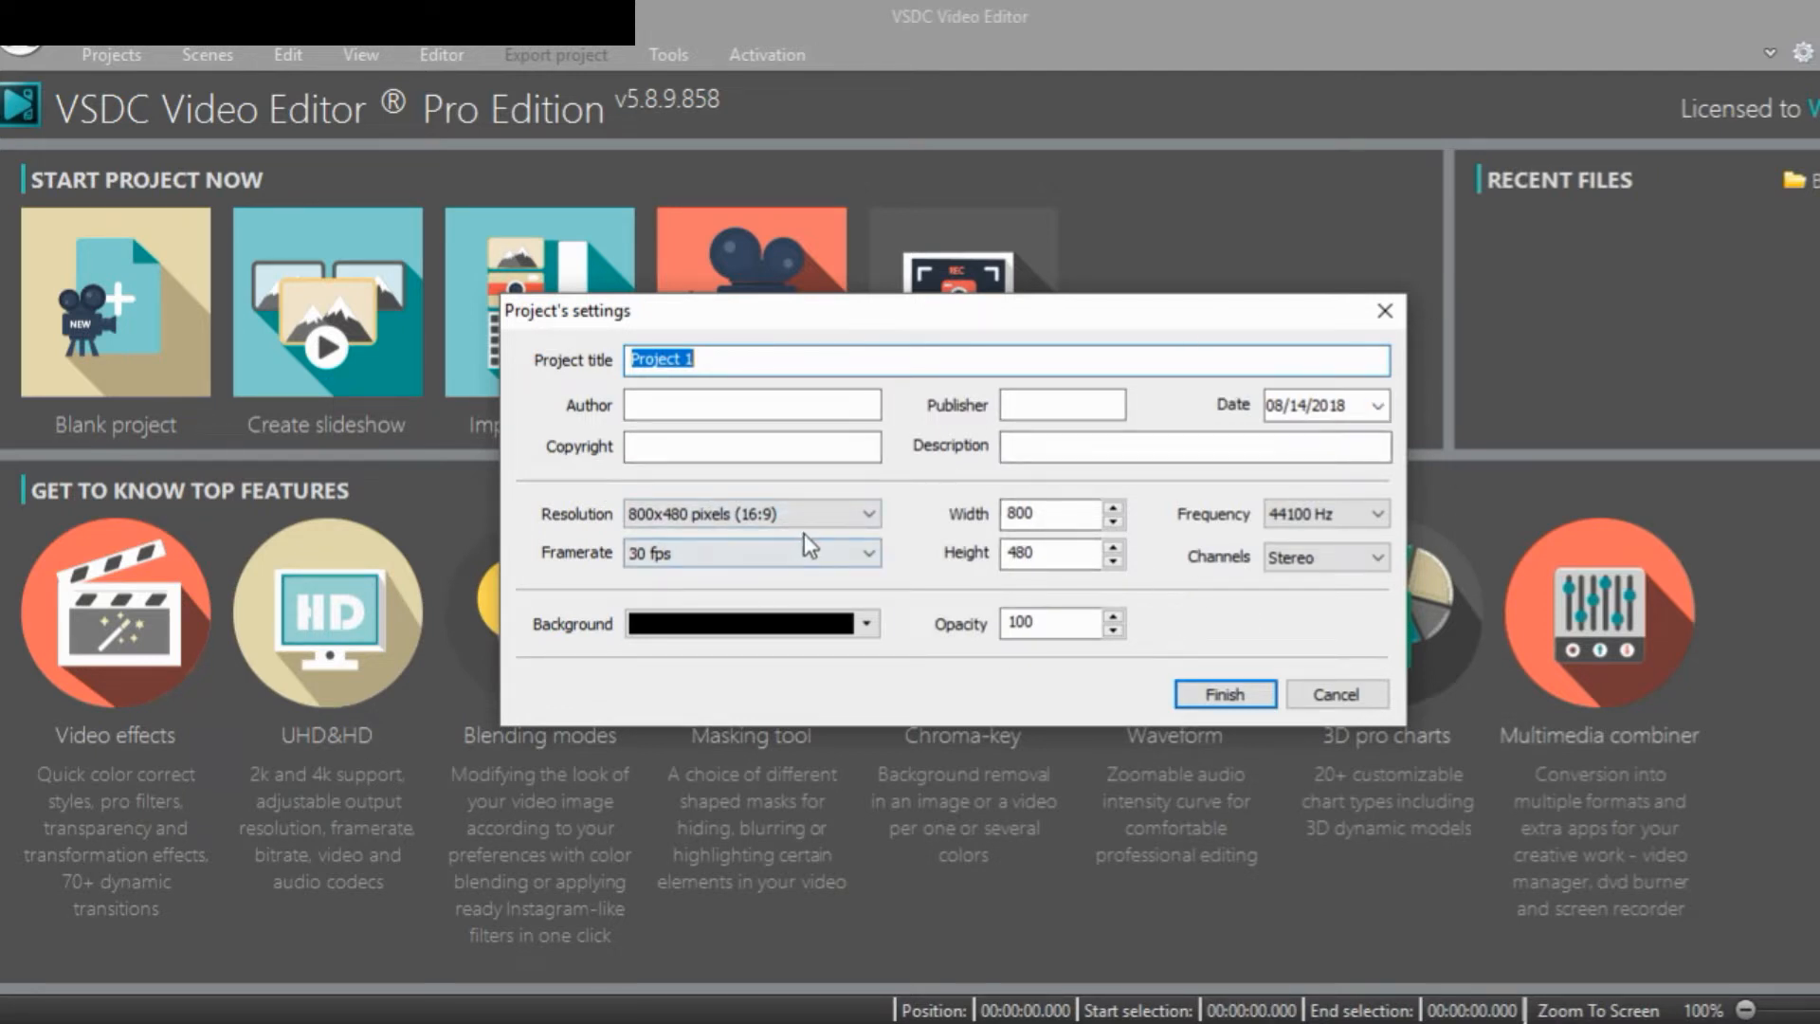
pyautogui.click(697, 522)
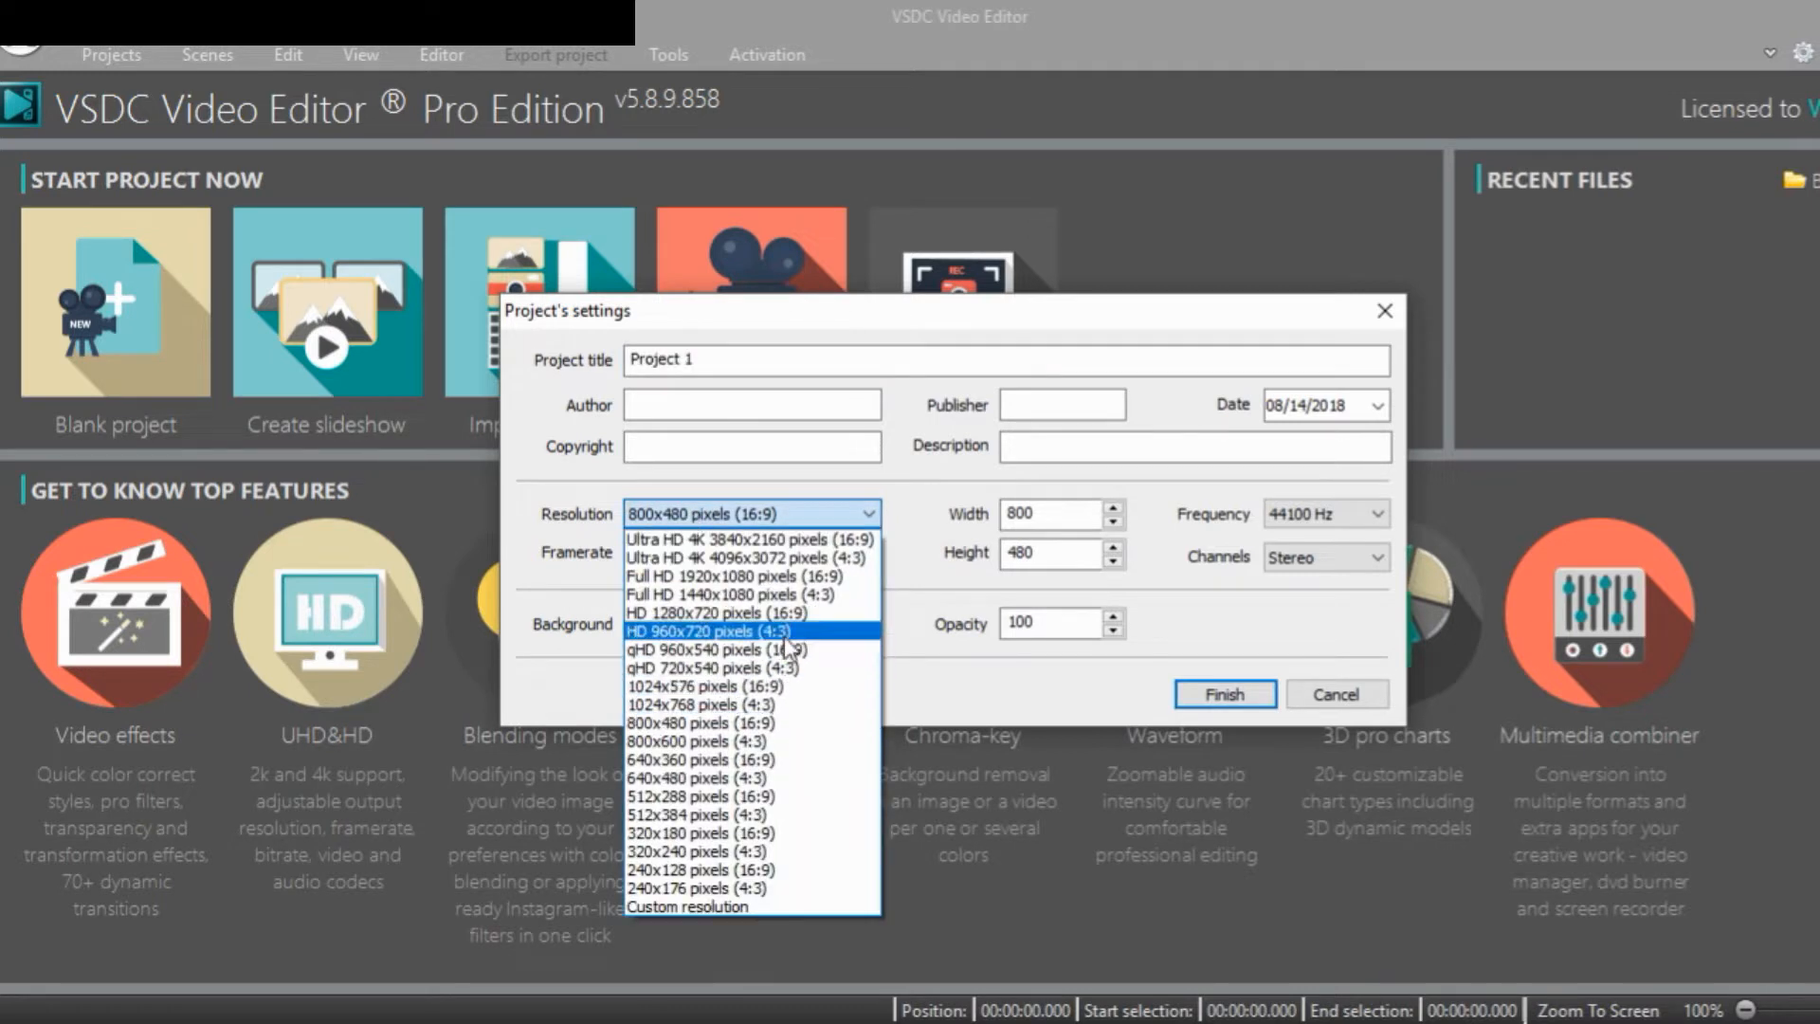
pyautogui.click(777, 575)
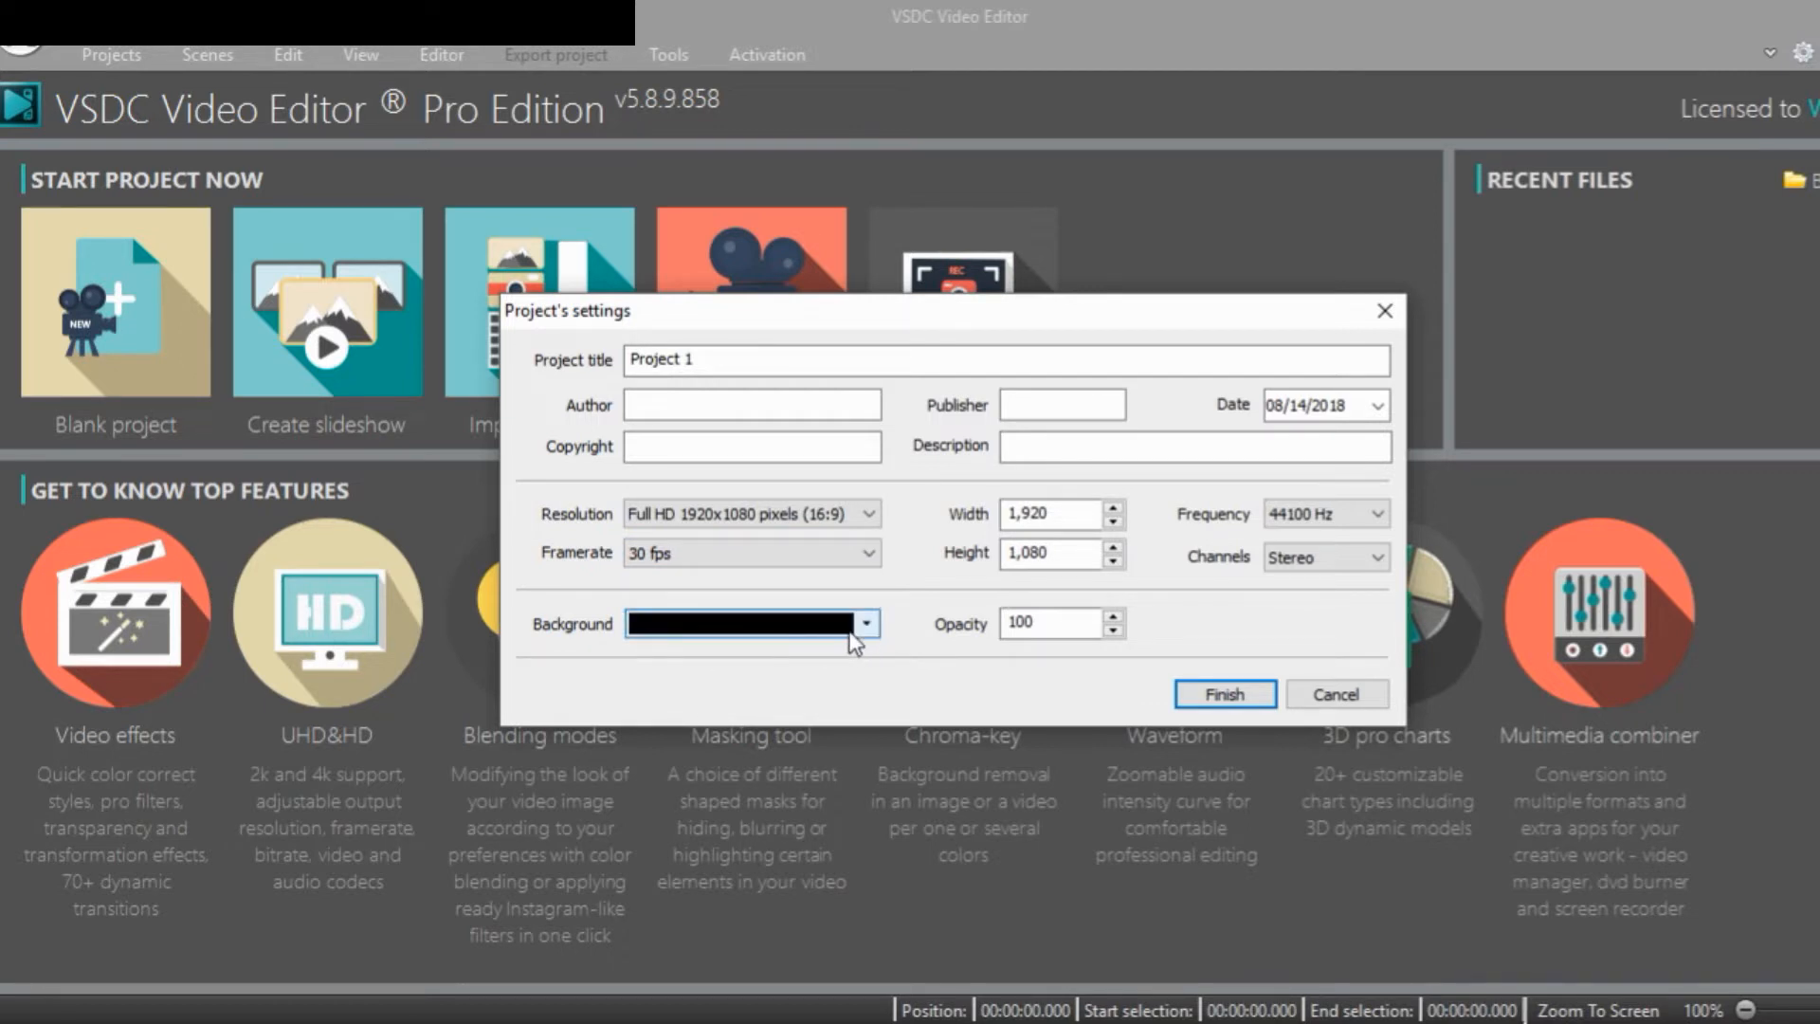
pyautogui.click(866, 626)
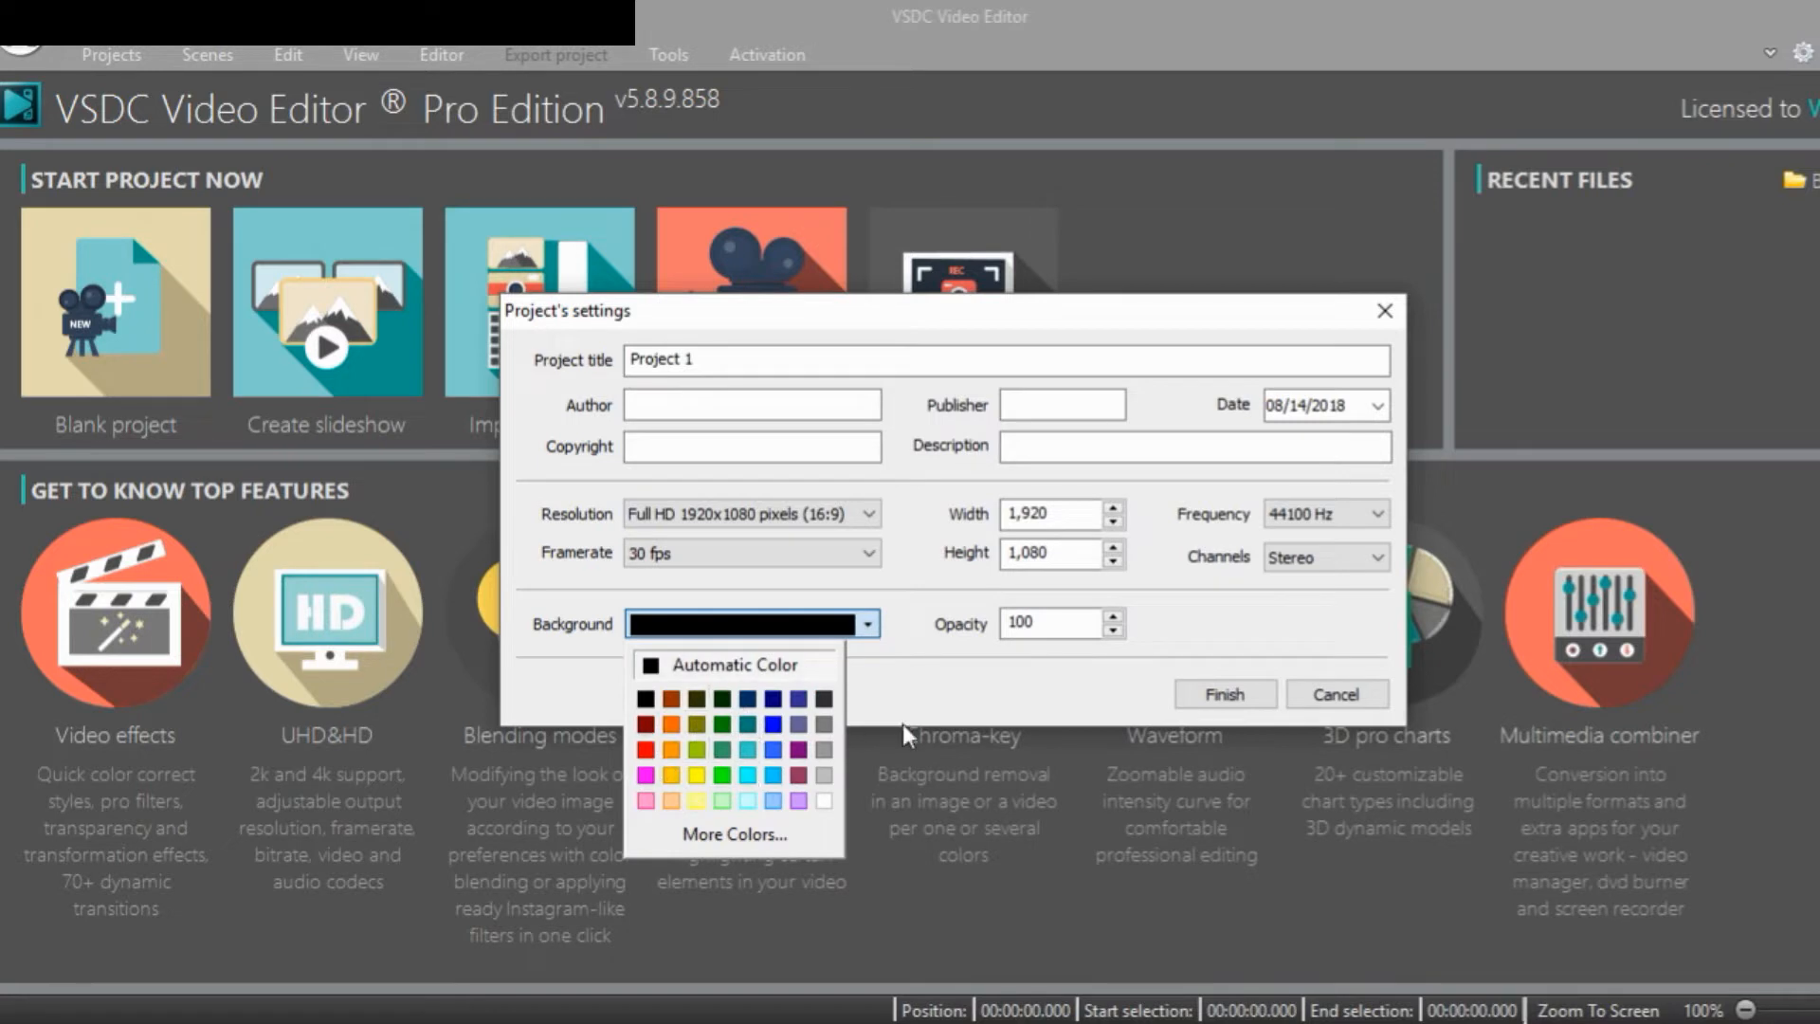
pyautogui.click(867, 671)
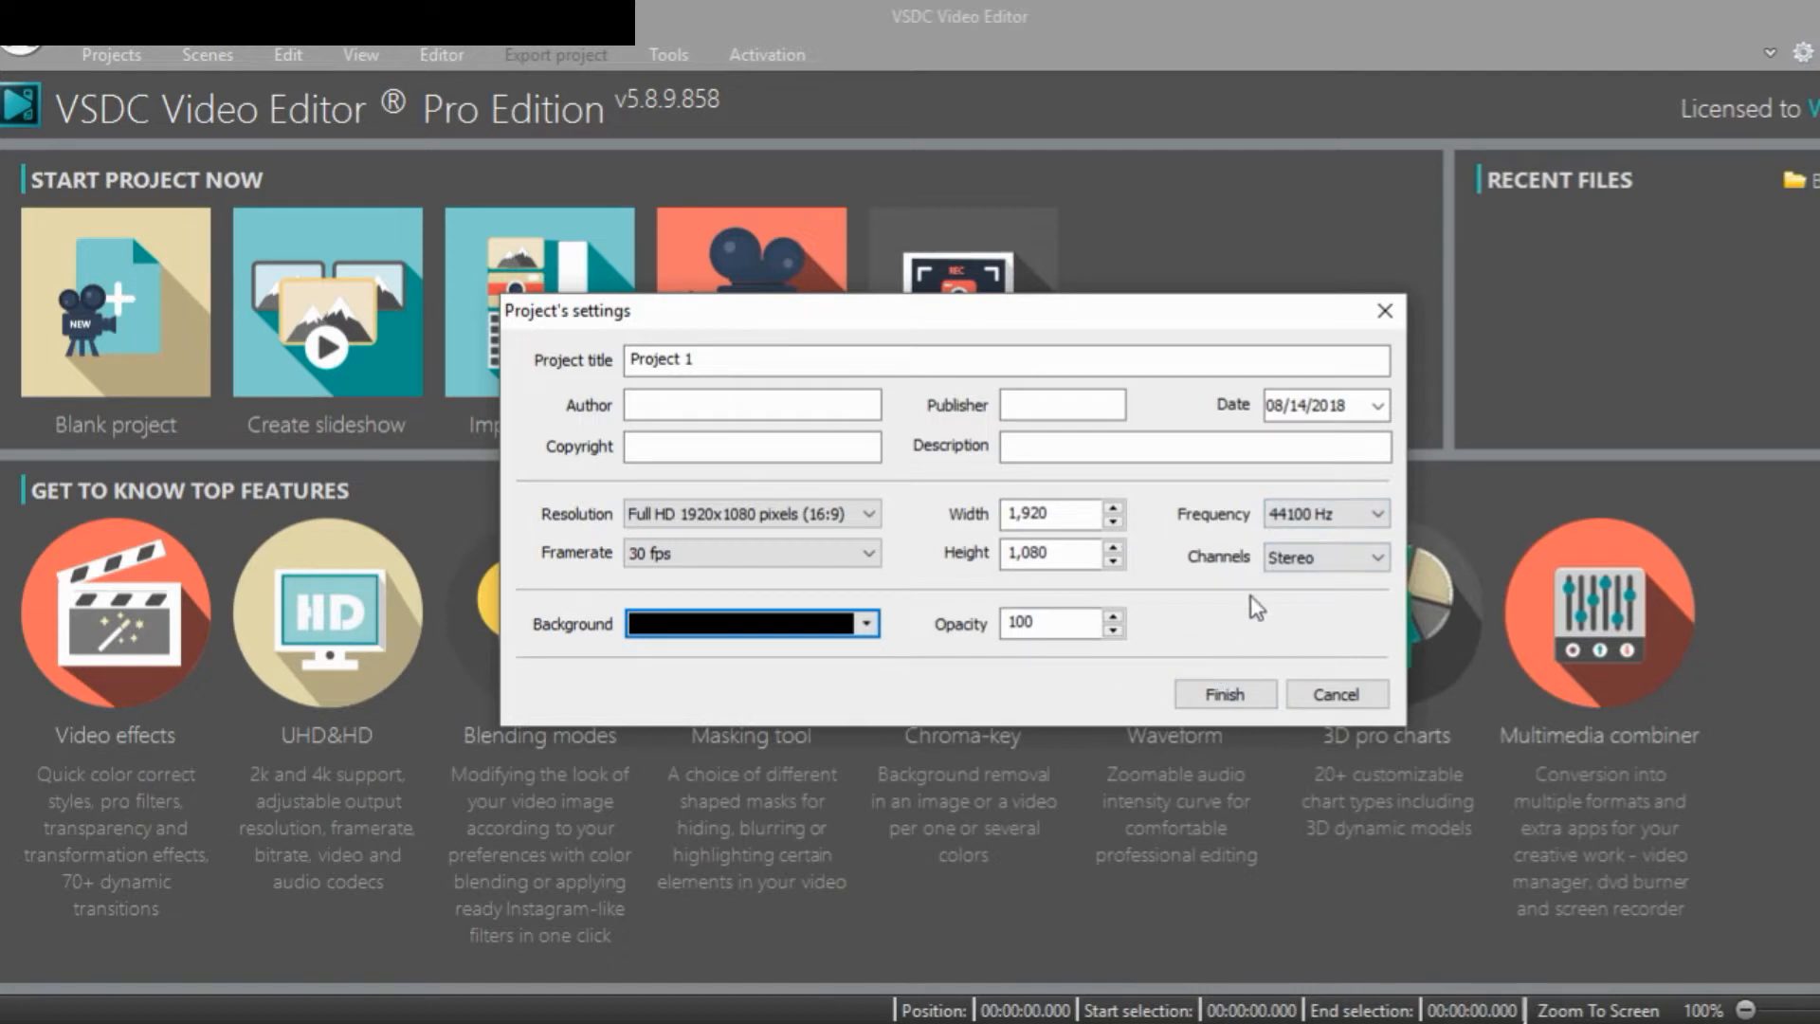
pyautogui.click(1204, 703)
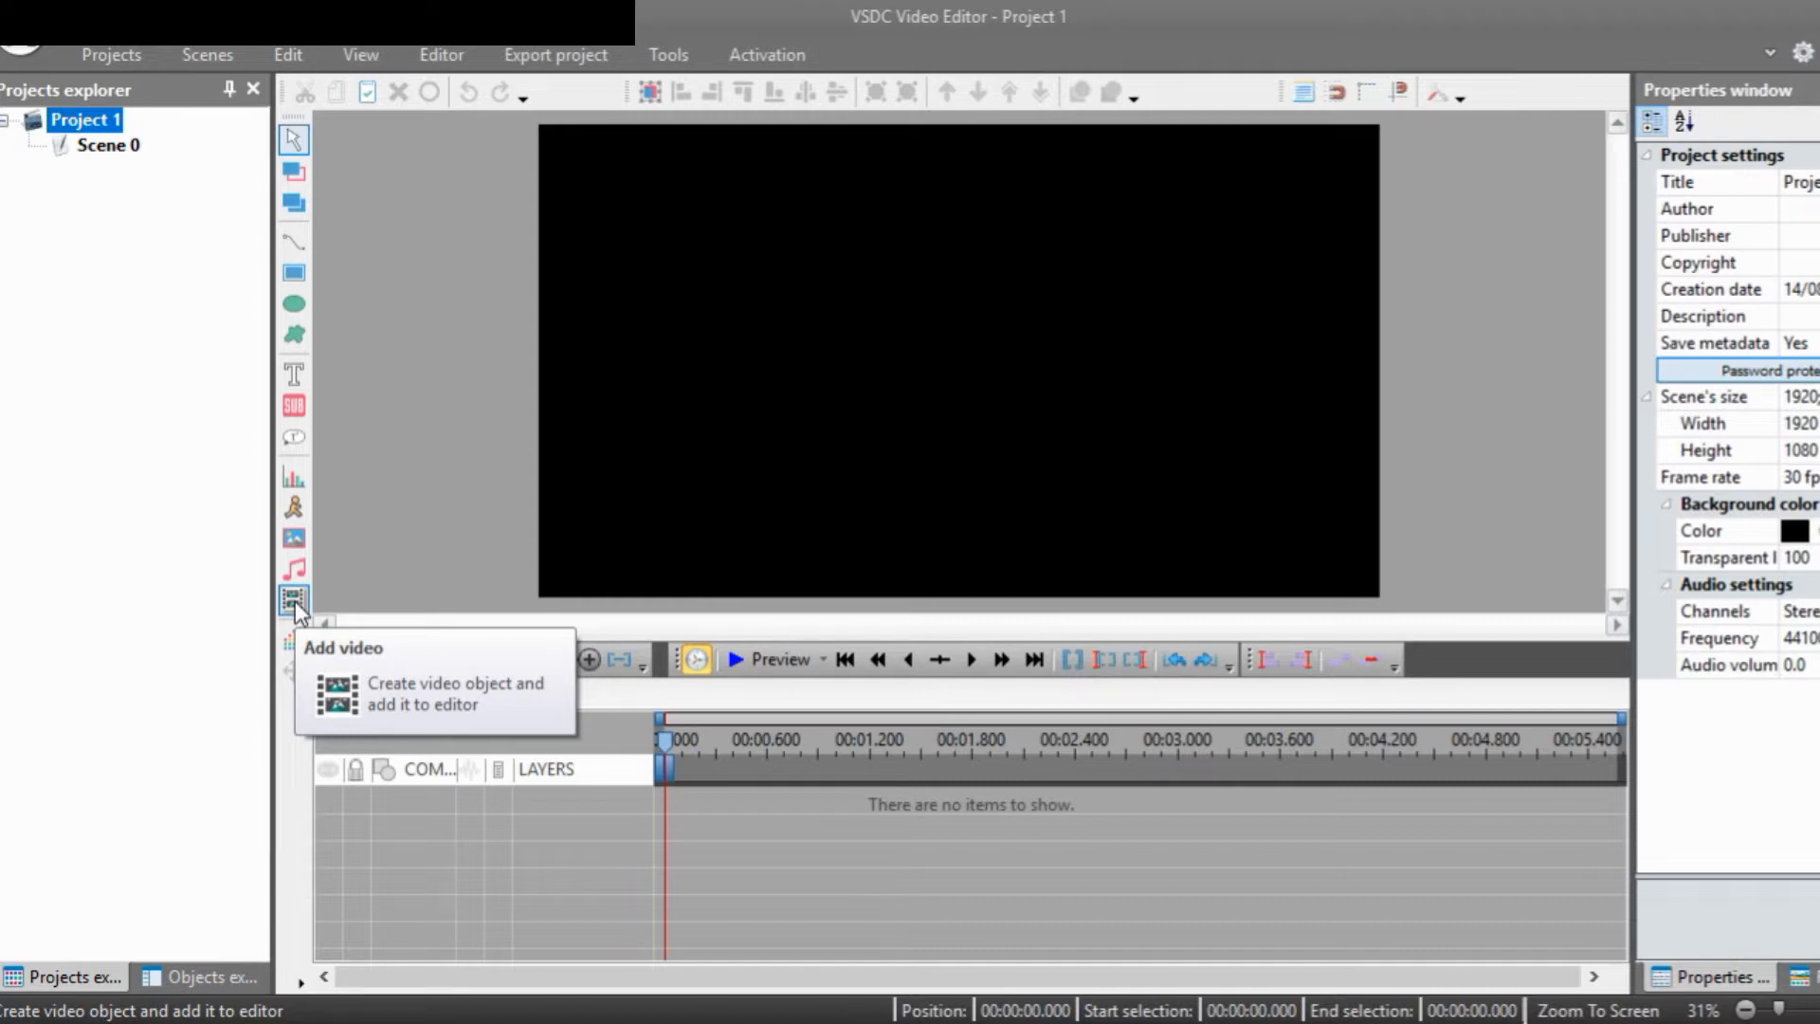
# Add the video GOPR9889 to the scene on an added layer, starting from the cursor position
pyautogui.click(293, 601)
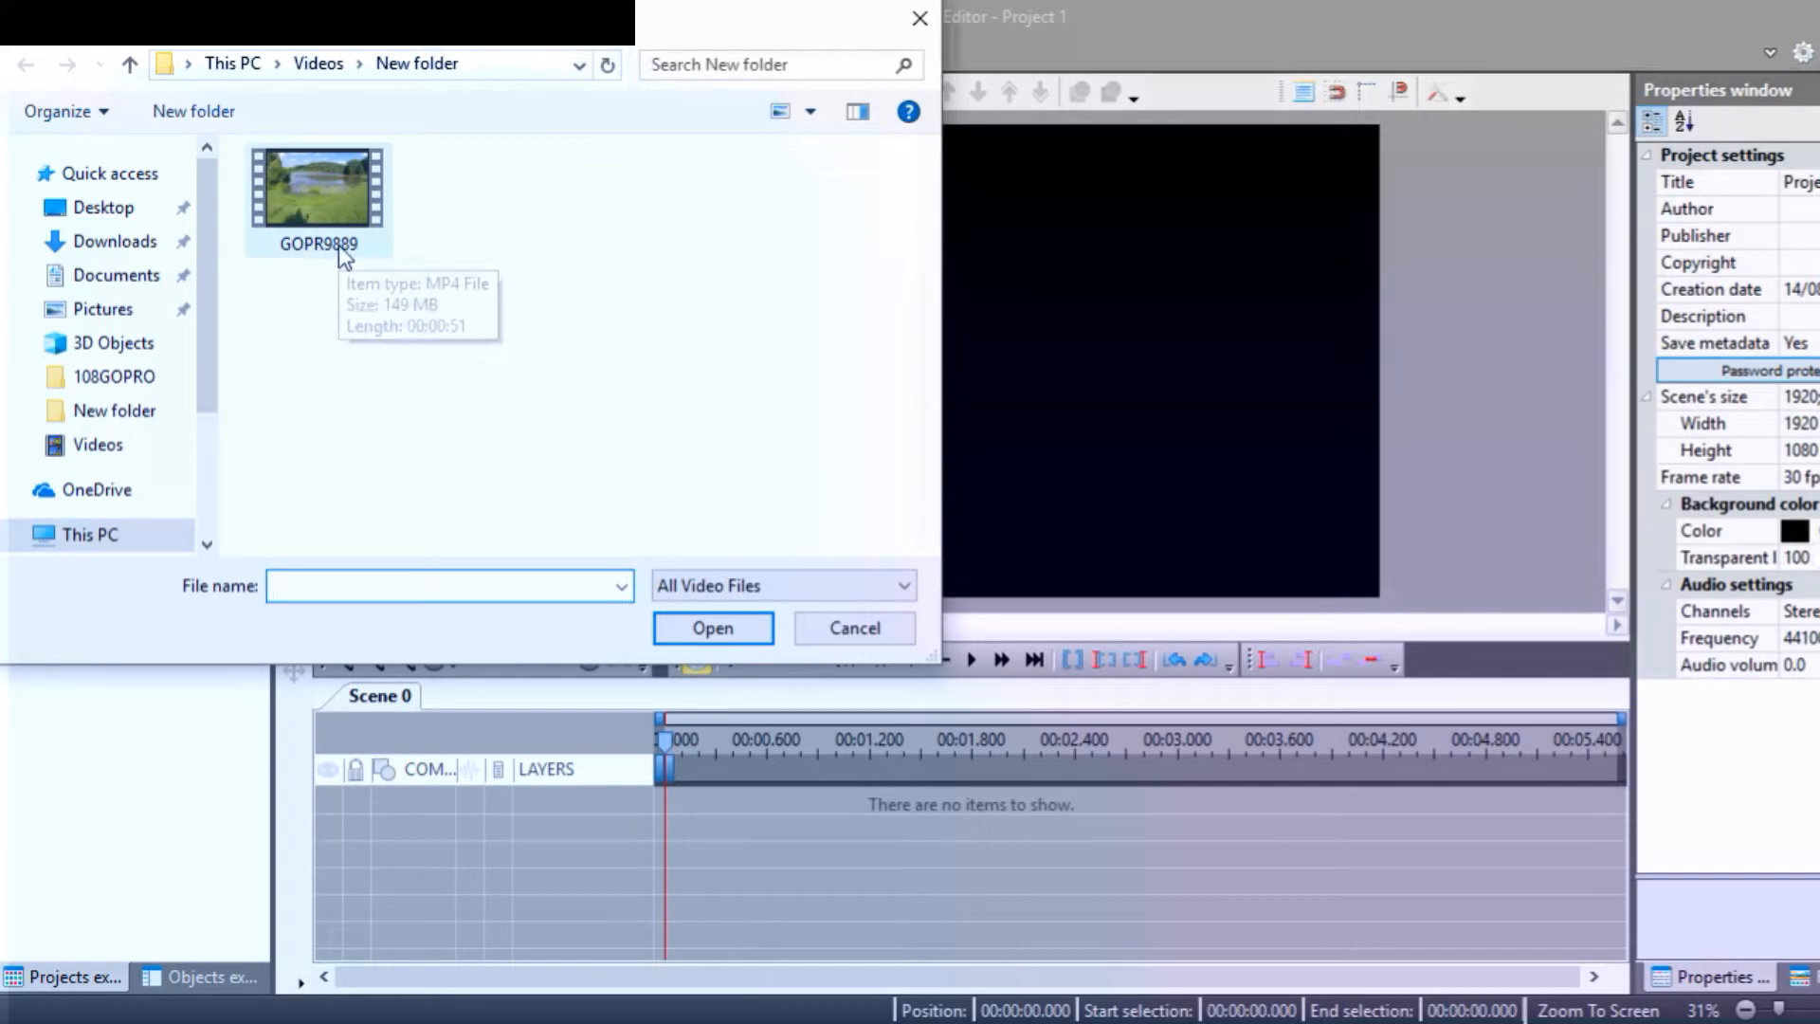
pyautogui.click(338, 244)
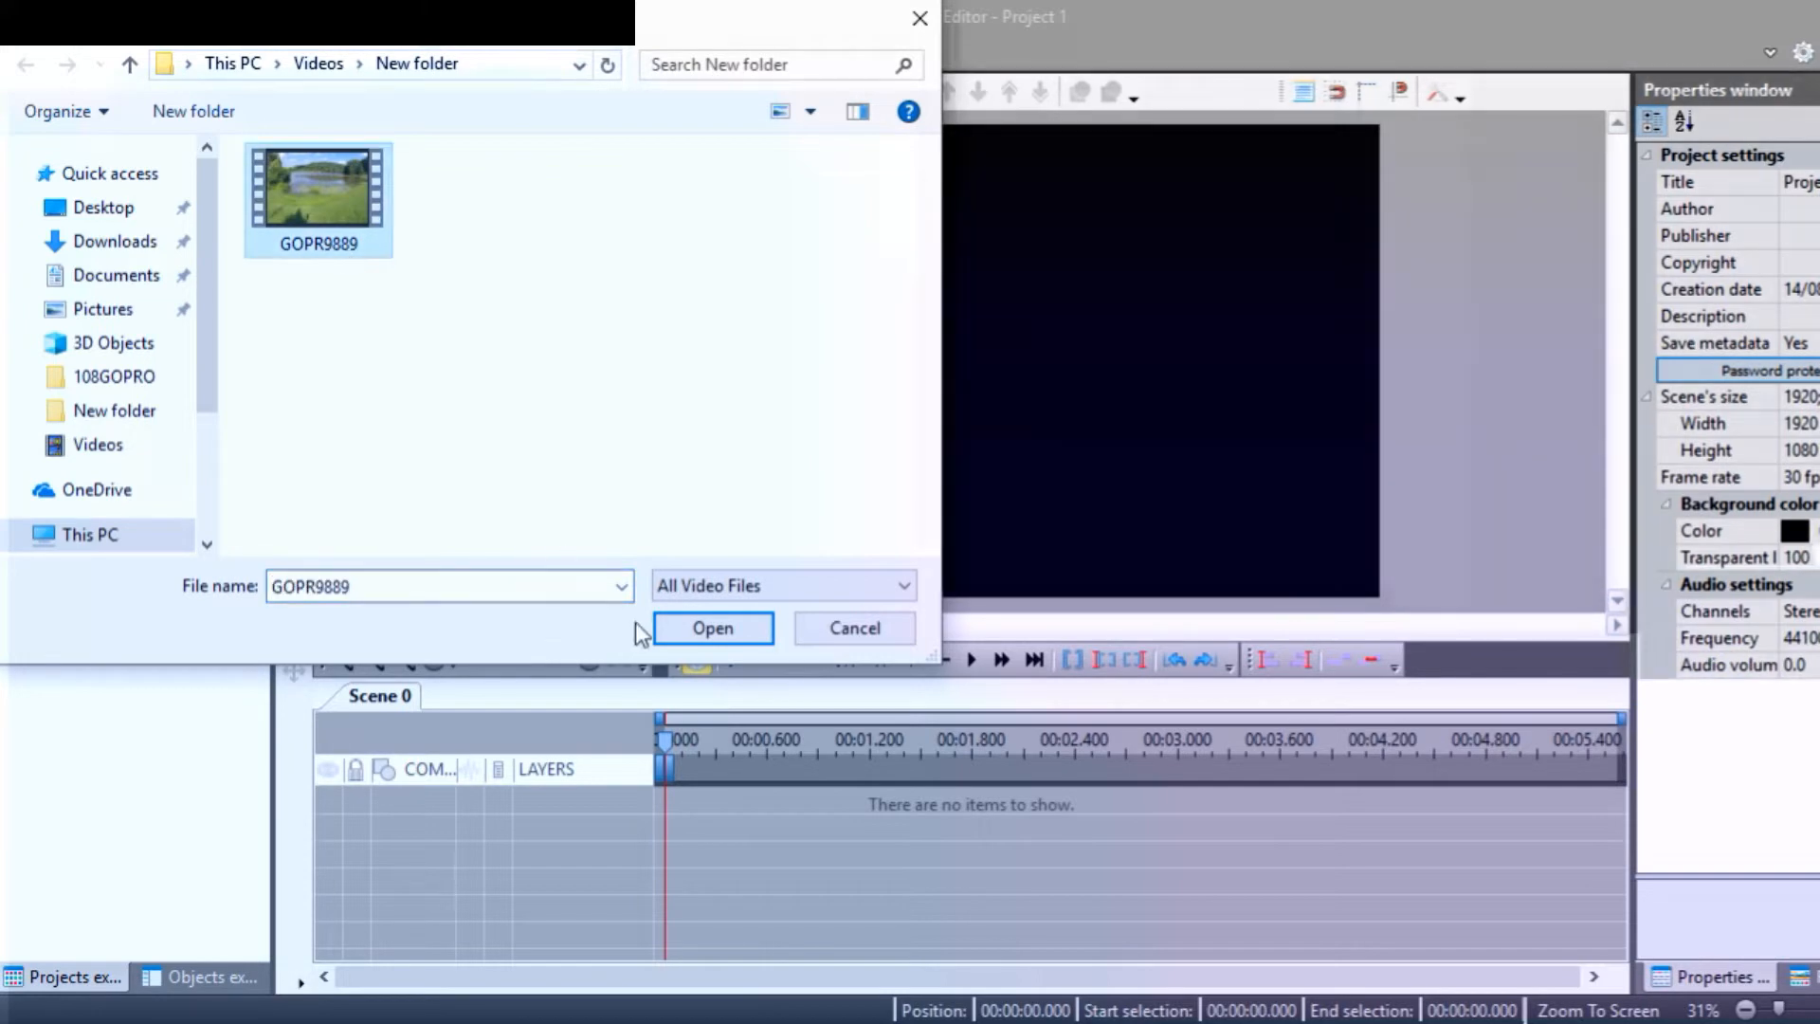
pyautogui.click(711, 627)
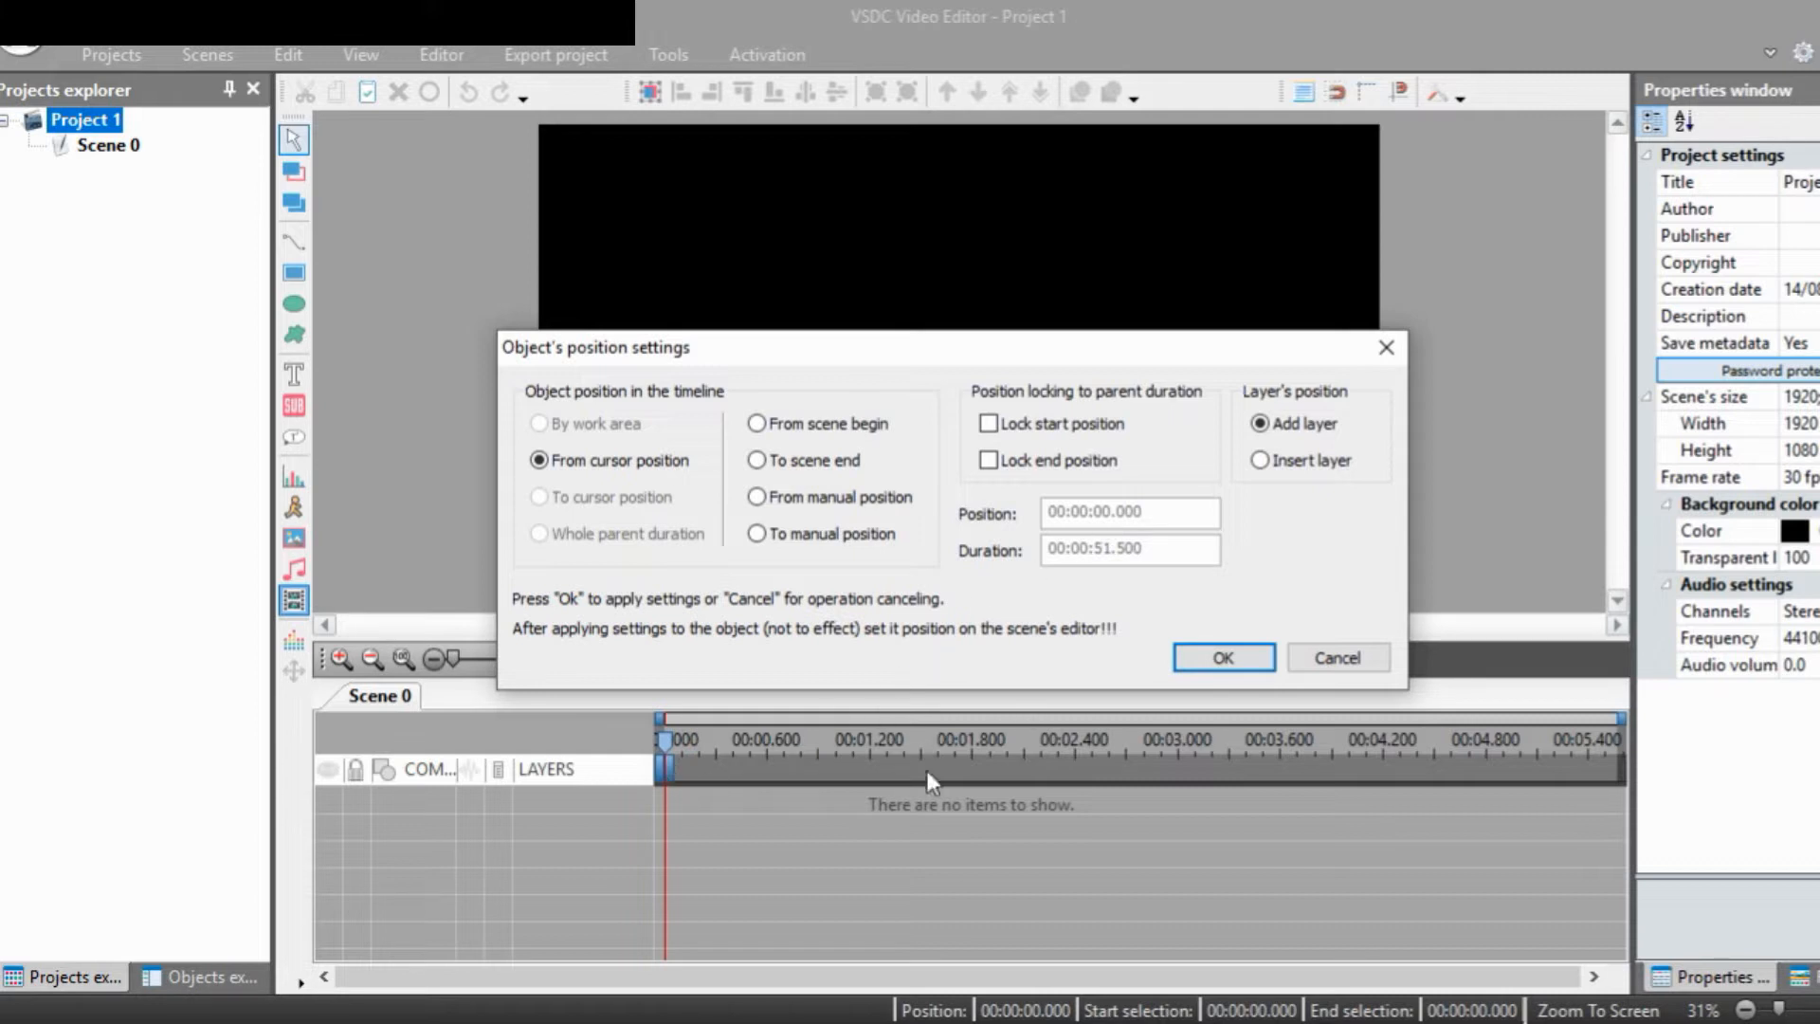
pyautogui.click(1211, 661)
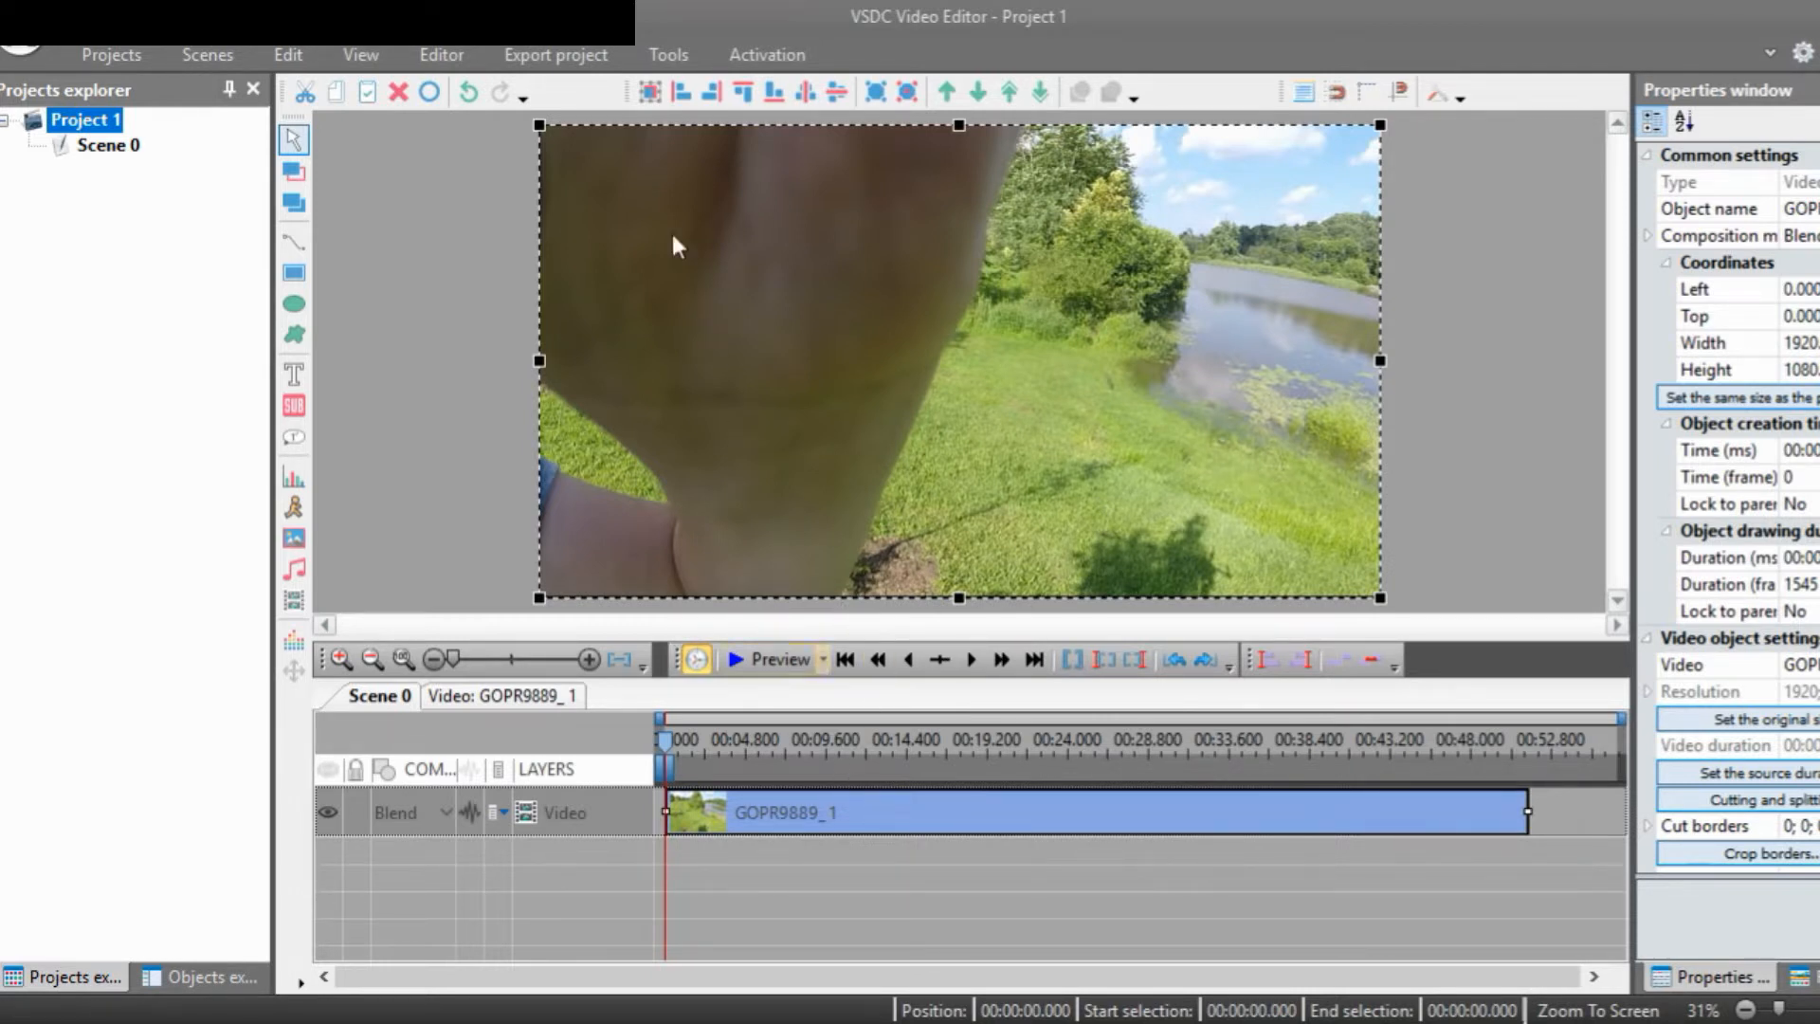
# Open the clip in the Cutting and splitting tool and add a marker at 00:00:07.719
pyautogui.click(442, 54)
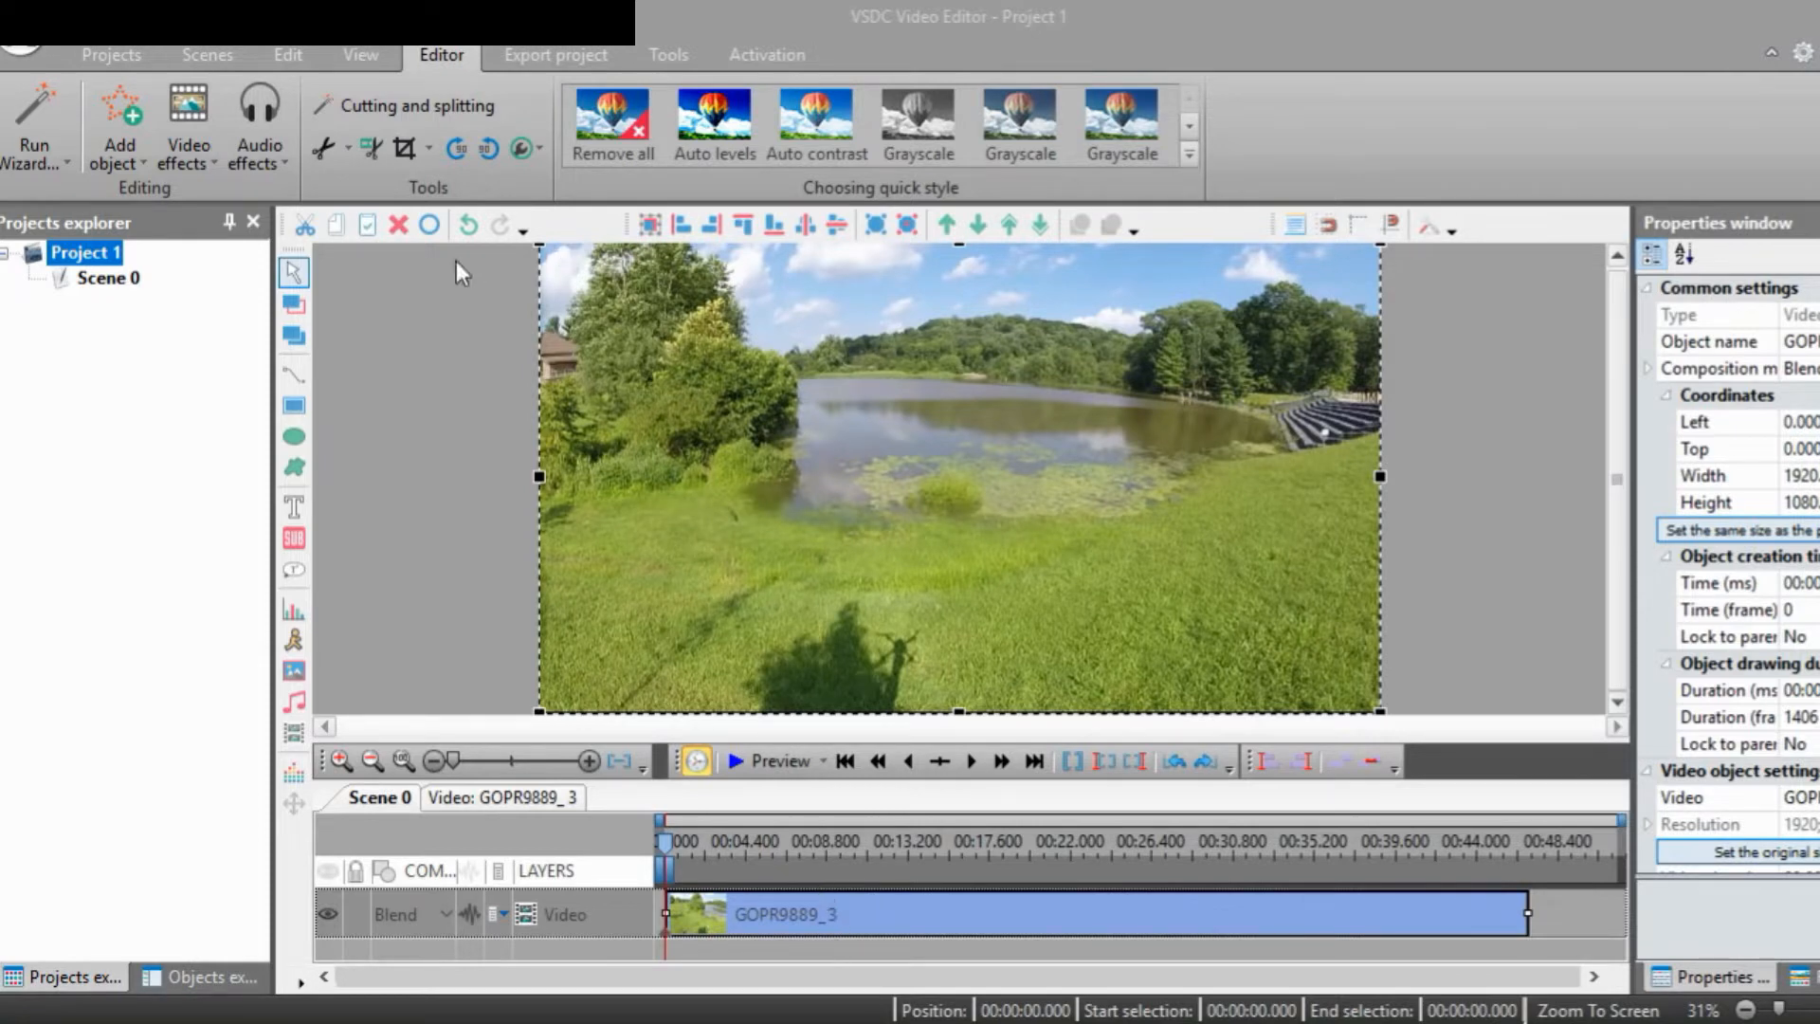
pyautogui.click(400, 105)
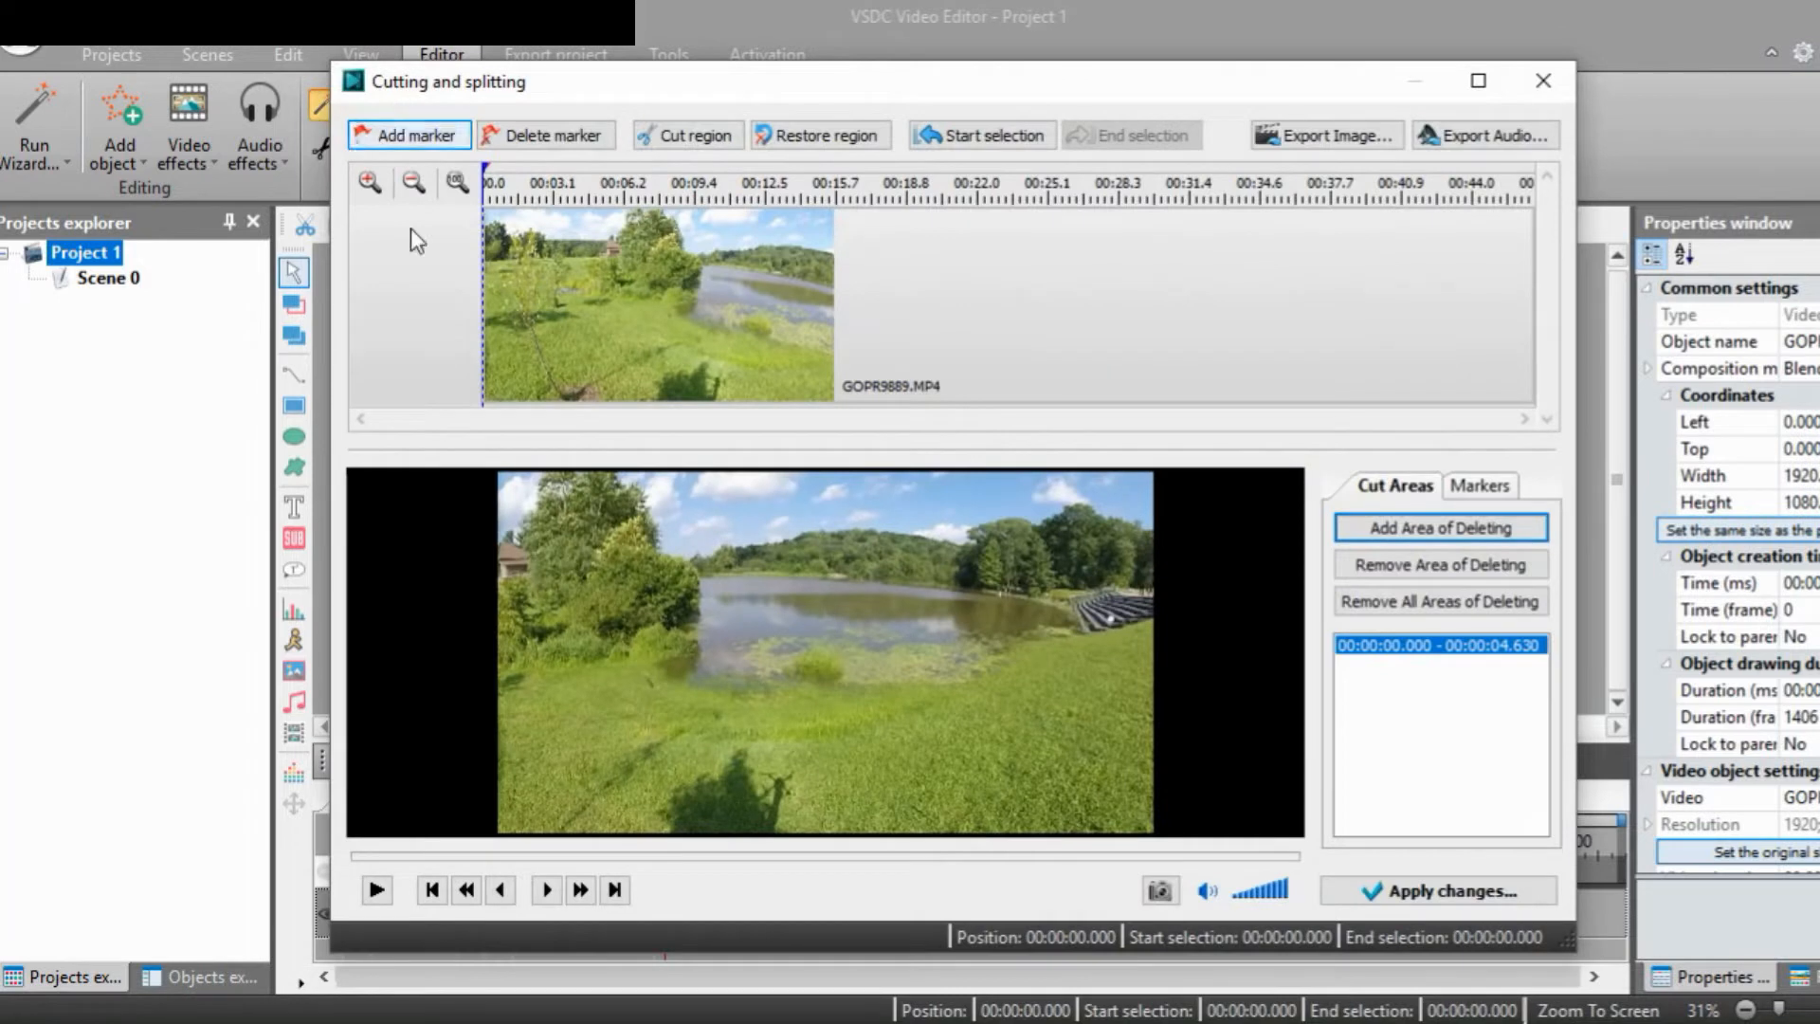
pyautogui.click(379, 891)
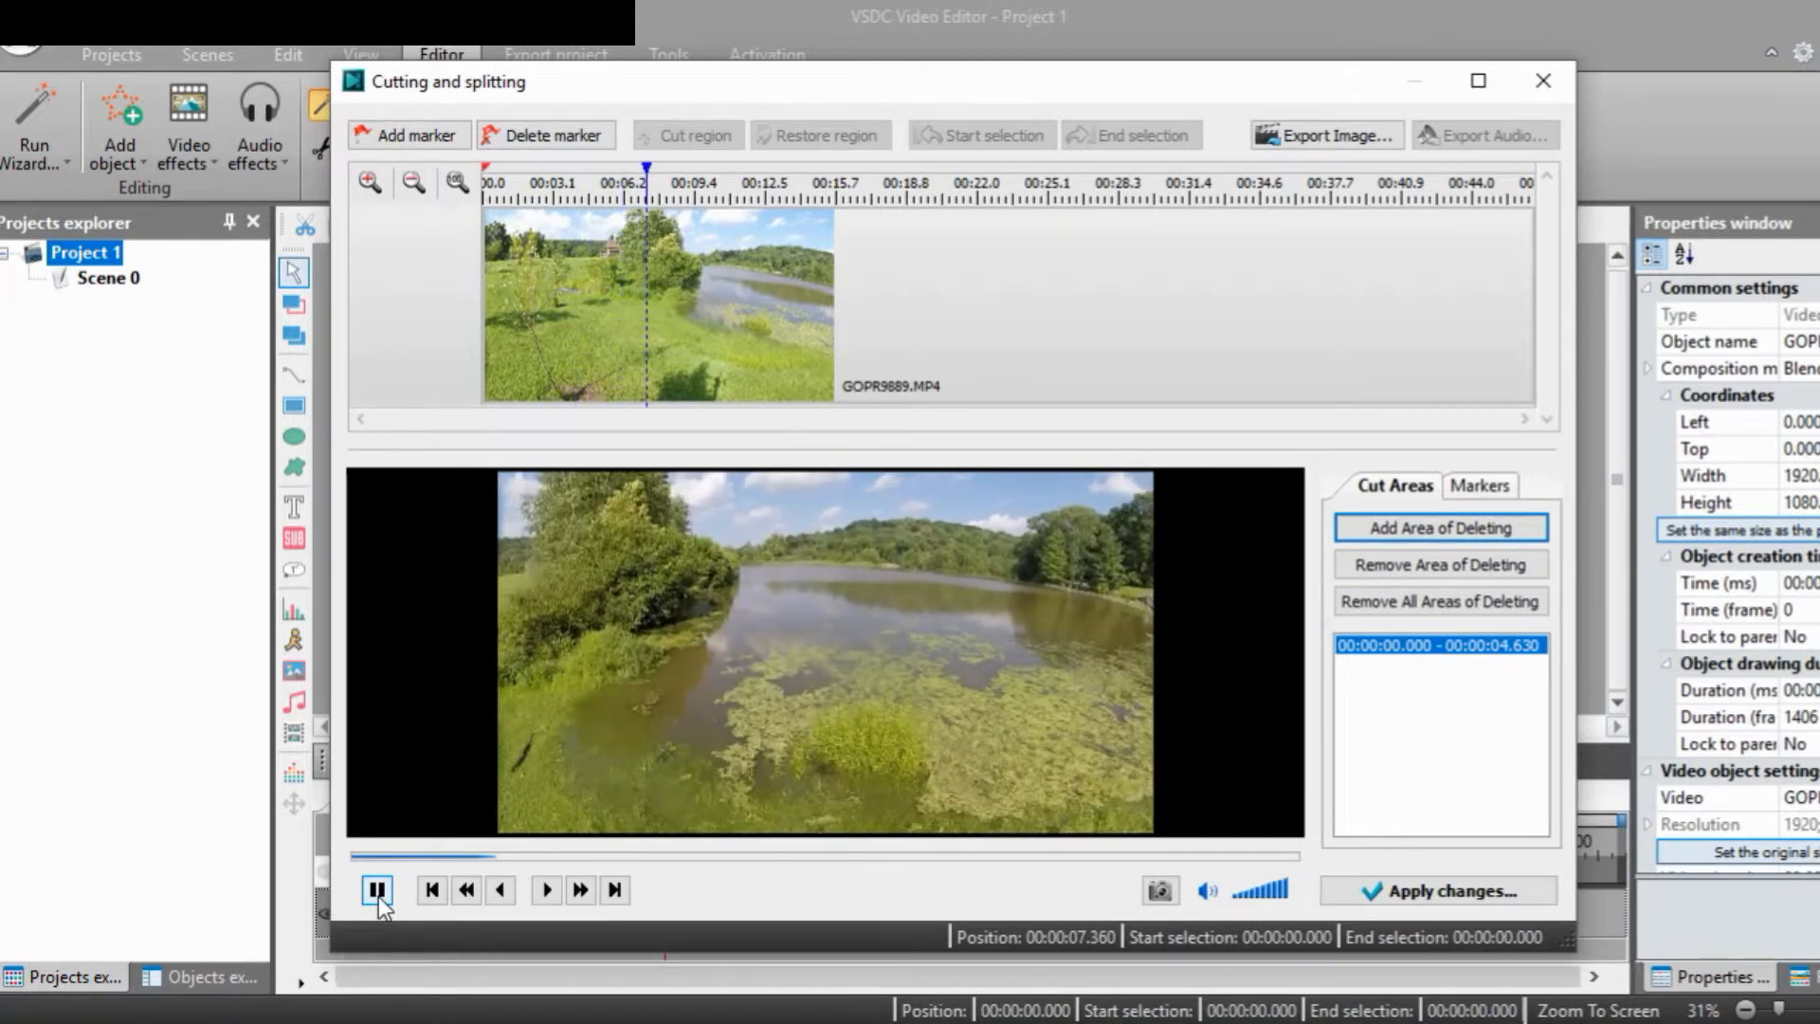
pyautogui.click(376, 890)
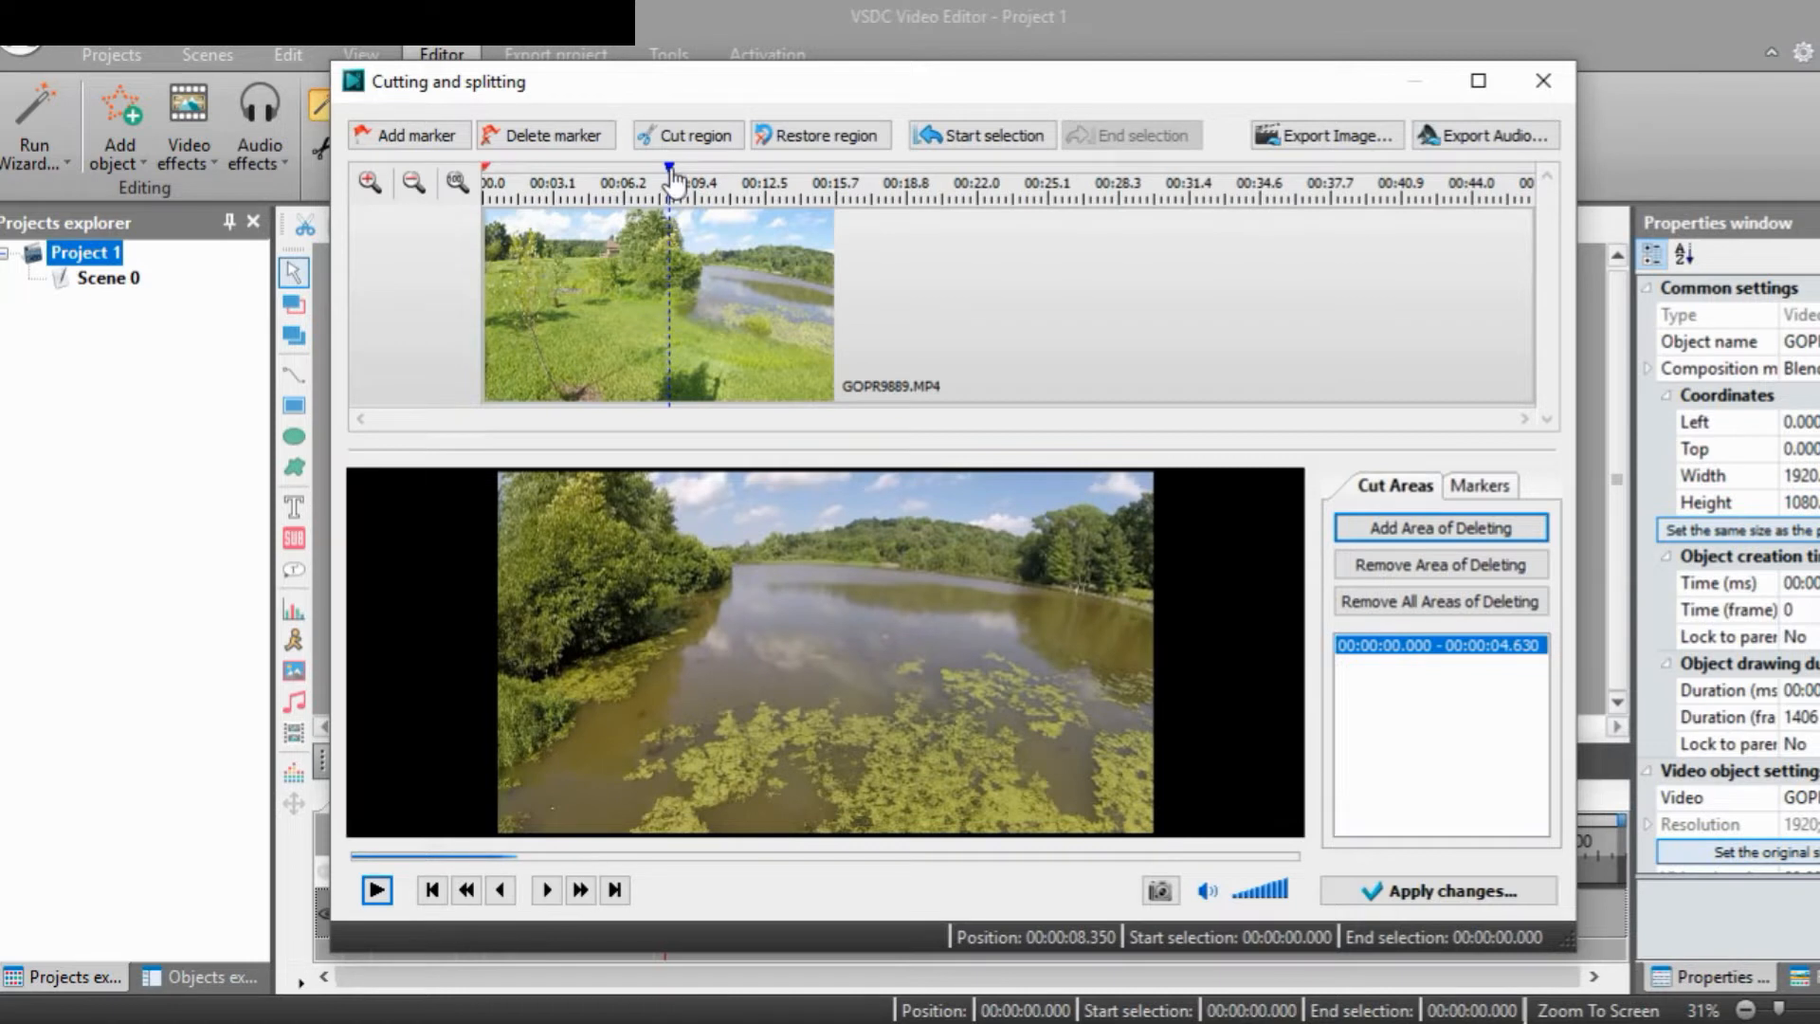
pyautogui.moveTo(670, 175); pyautogui.dragTo(577, 216)
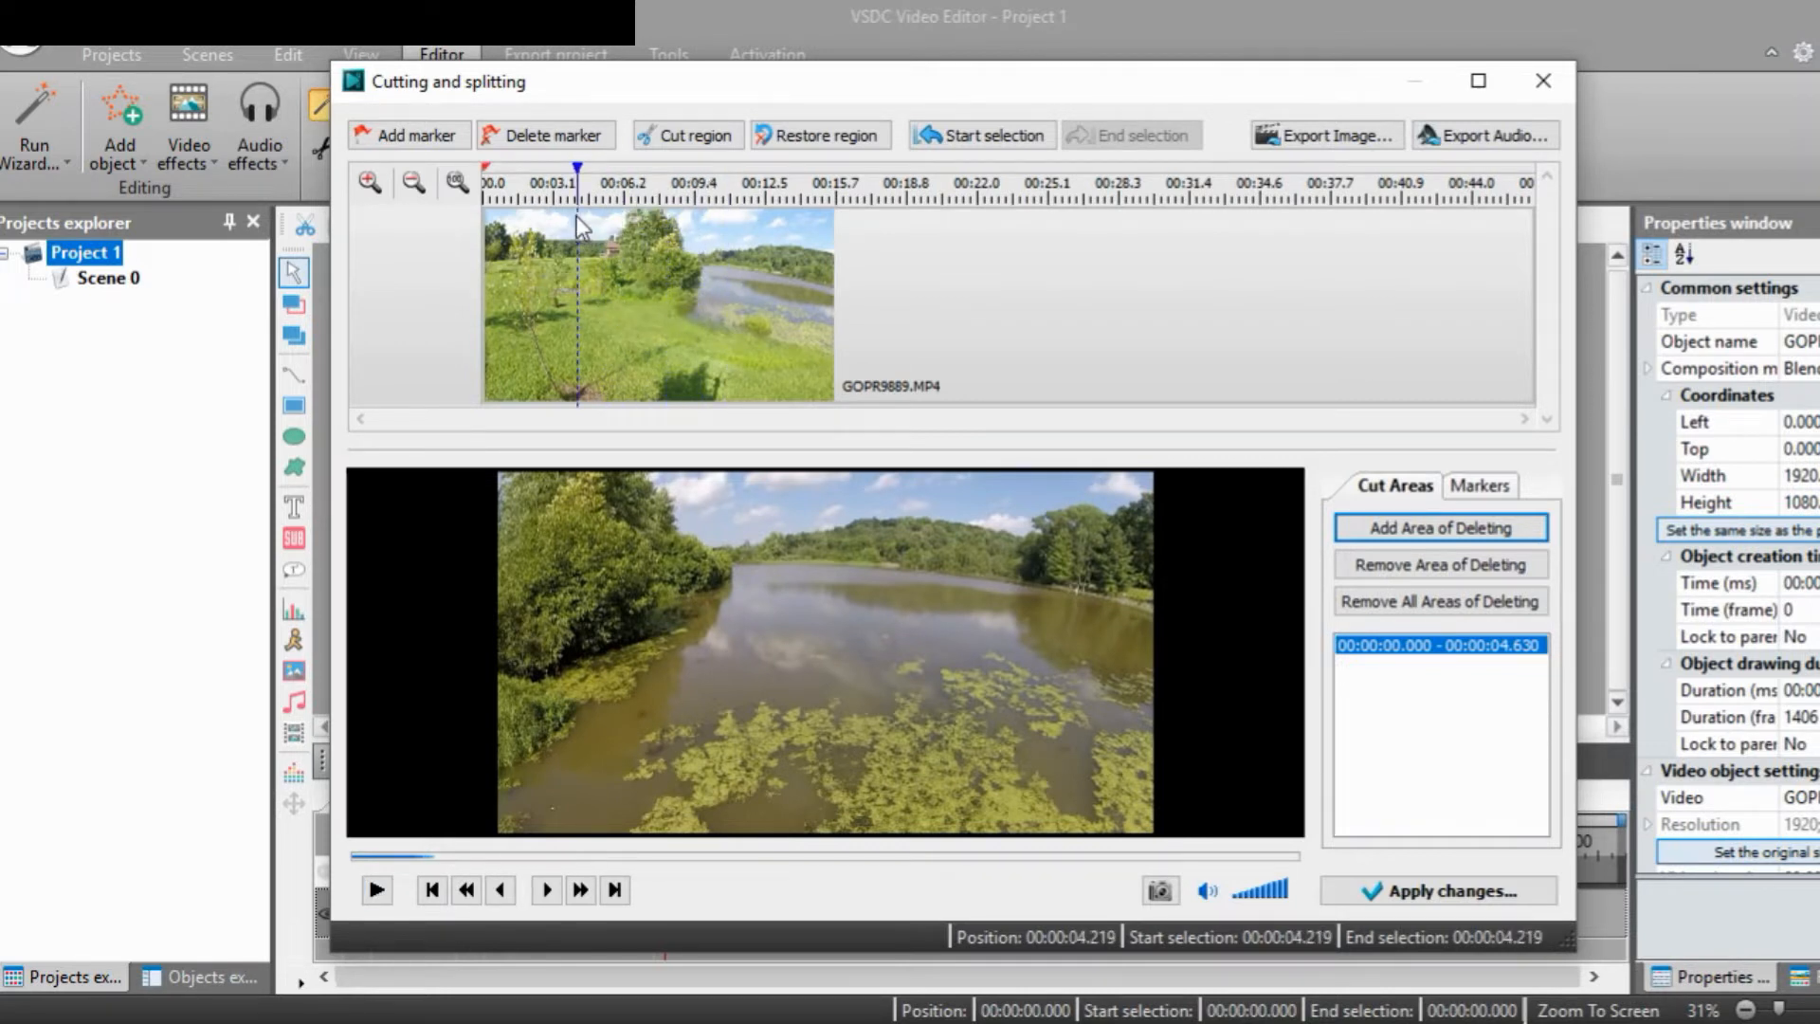
pyautogui.click(378, 905)
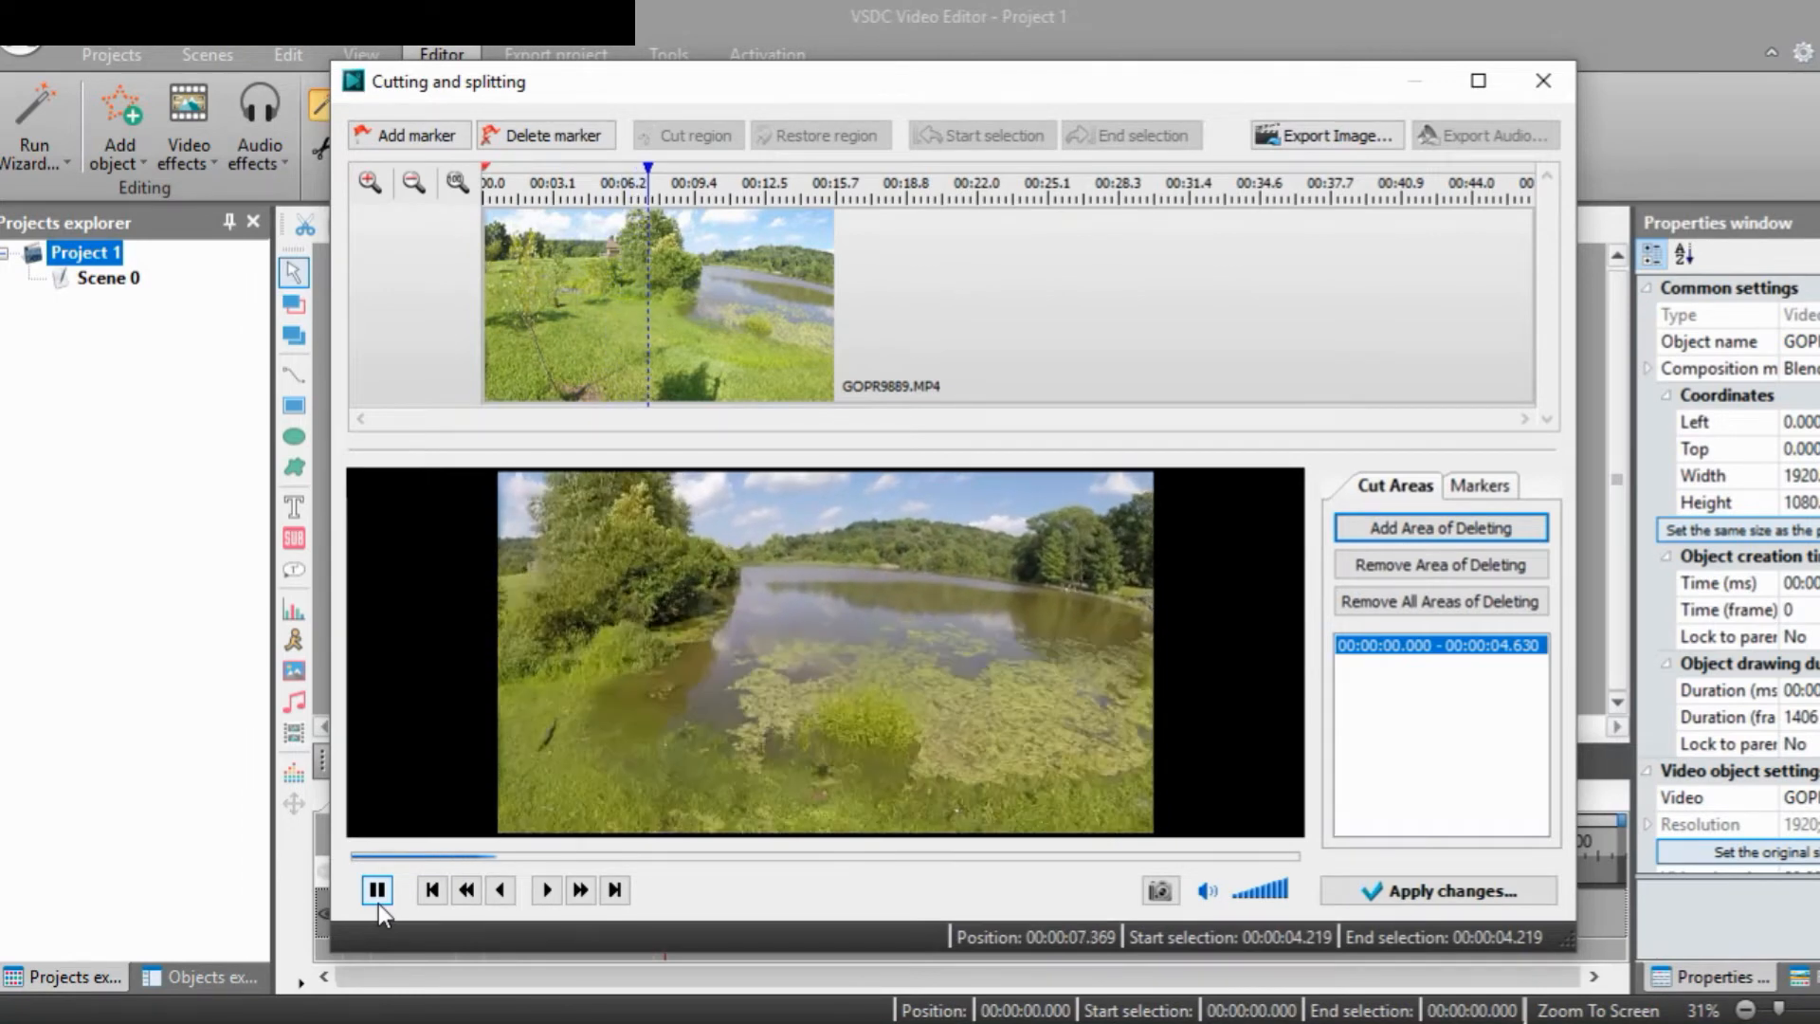
pyautogui.click(378, 902)
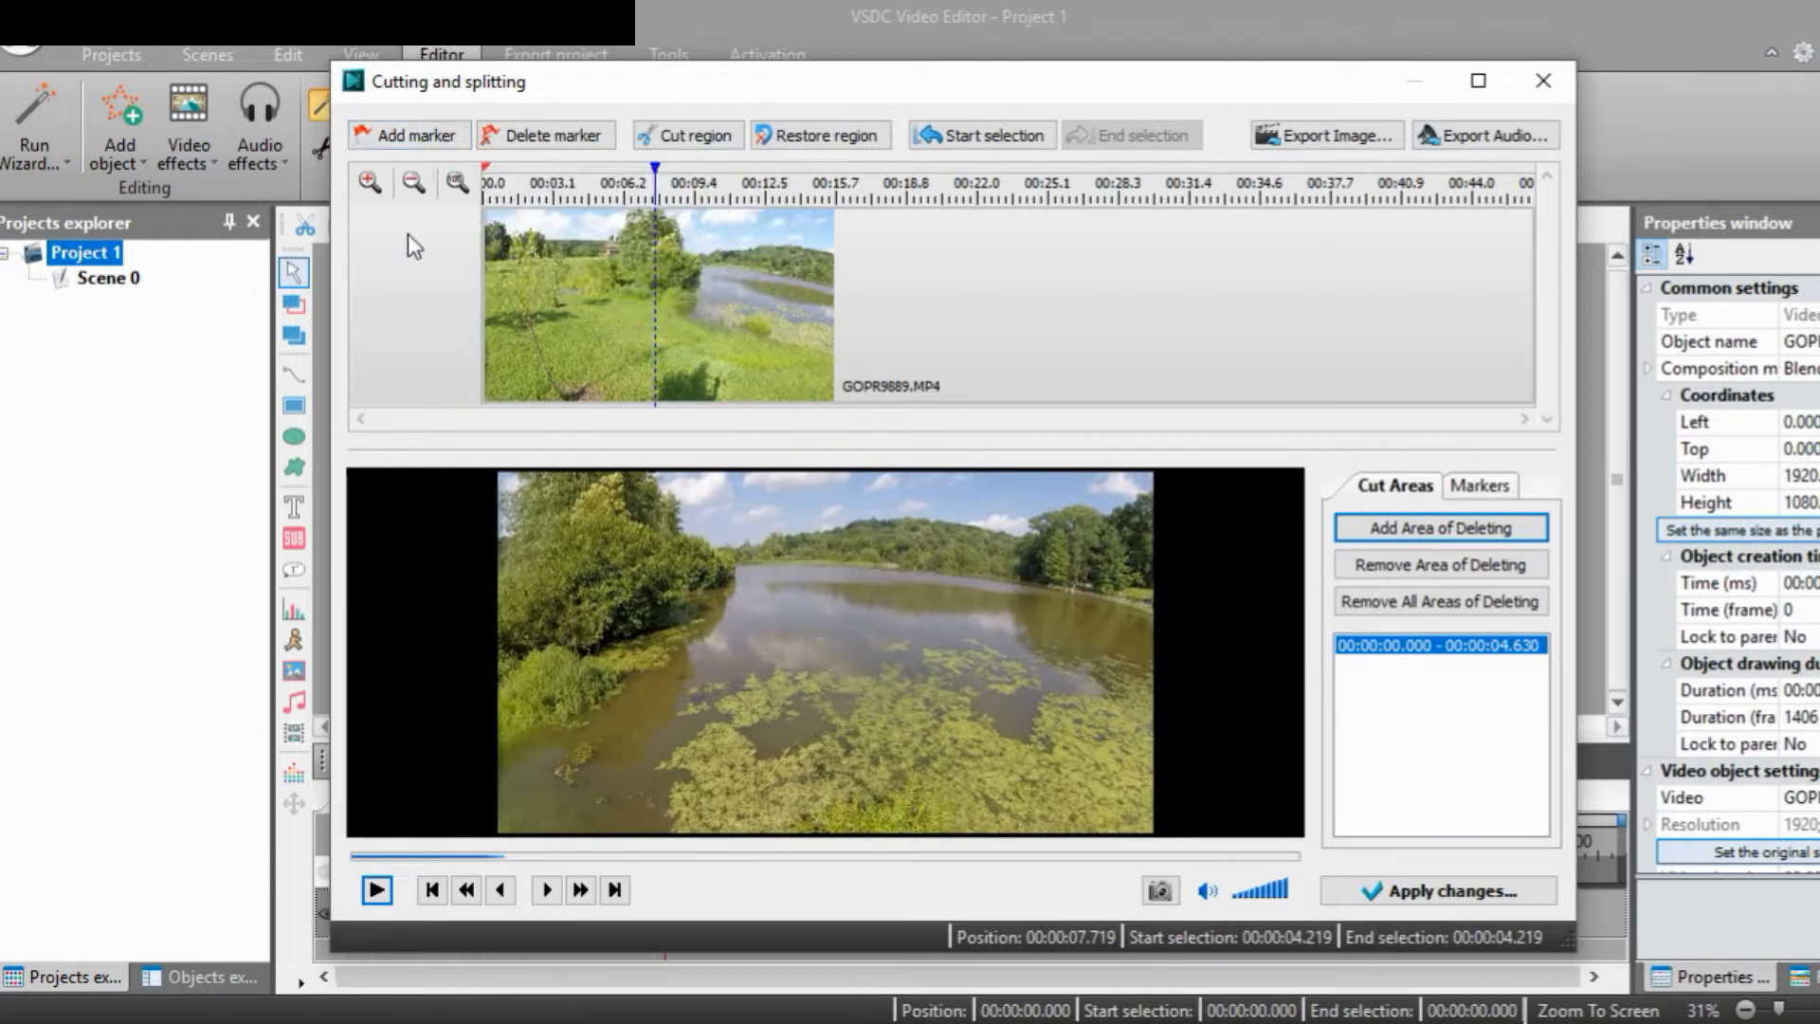
pyautogui.click(414, 136)
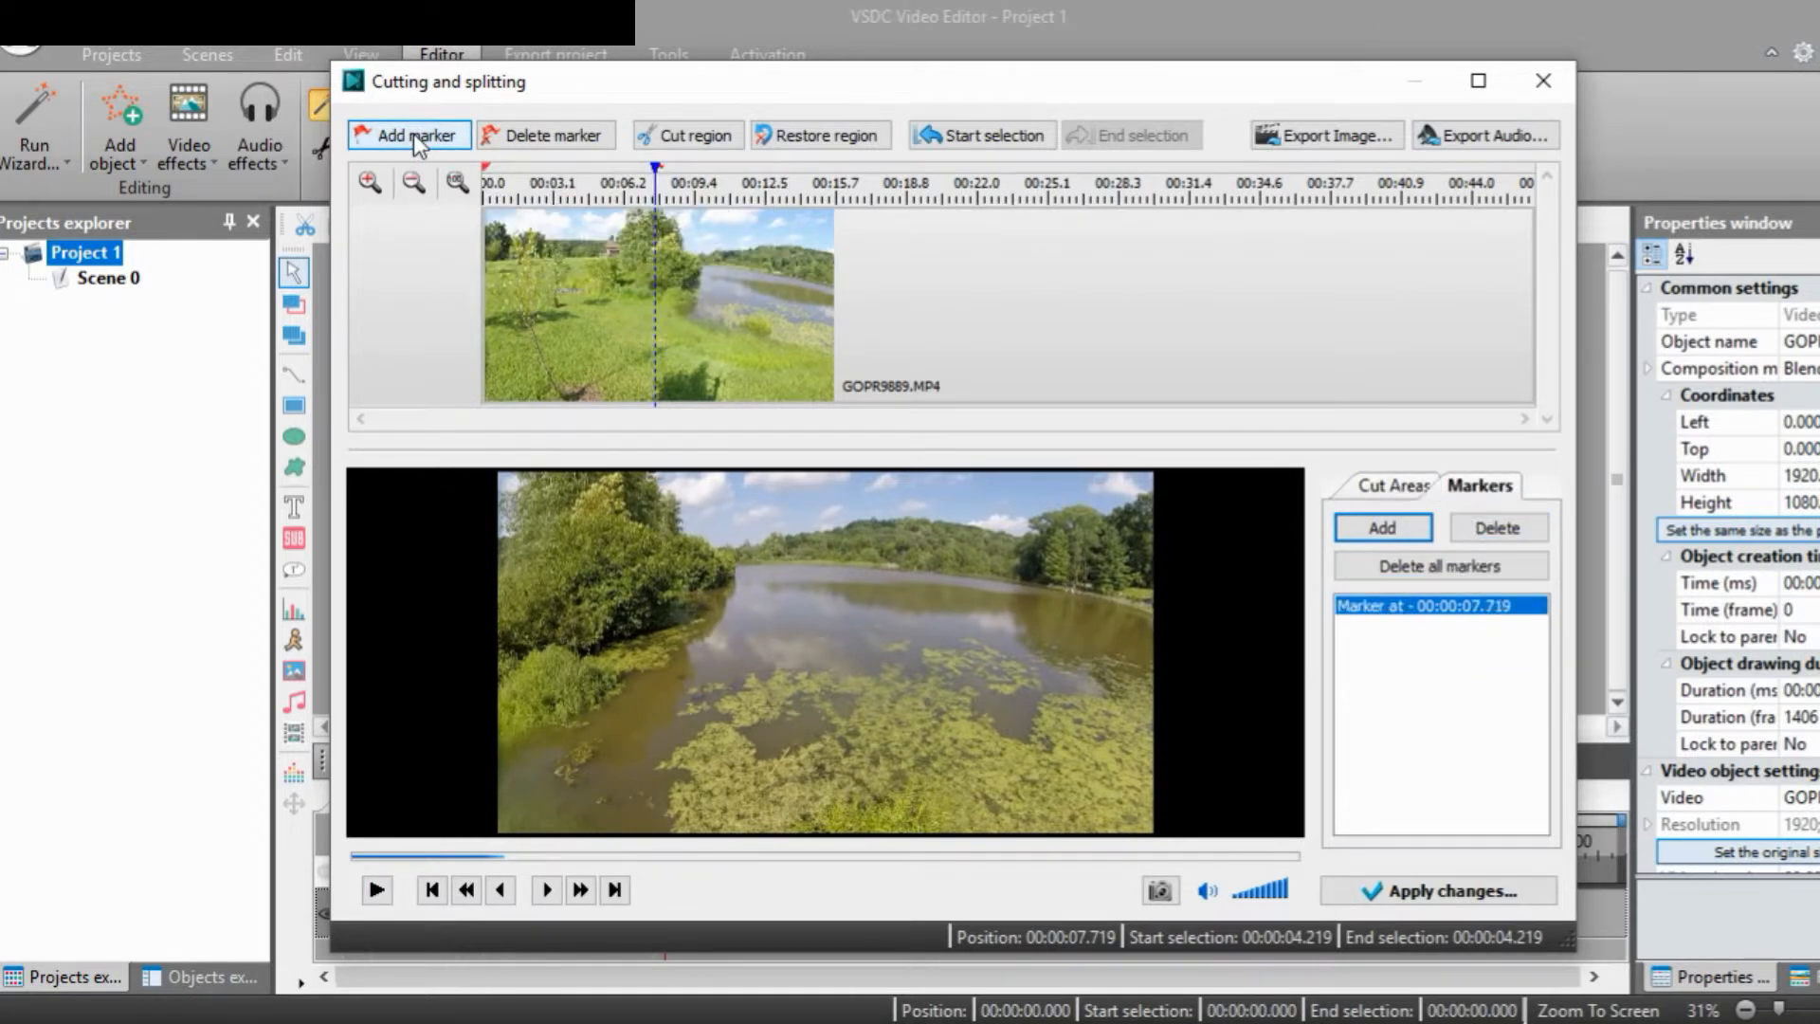
# Add a more precise marker at 00:00:07.637 and delete the one at 00:00:07.719
pyautogui.click(379, 195)
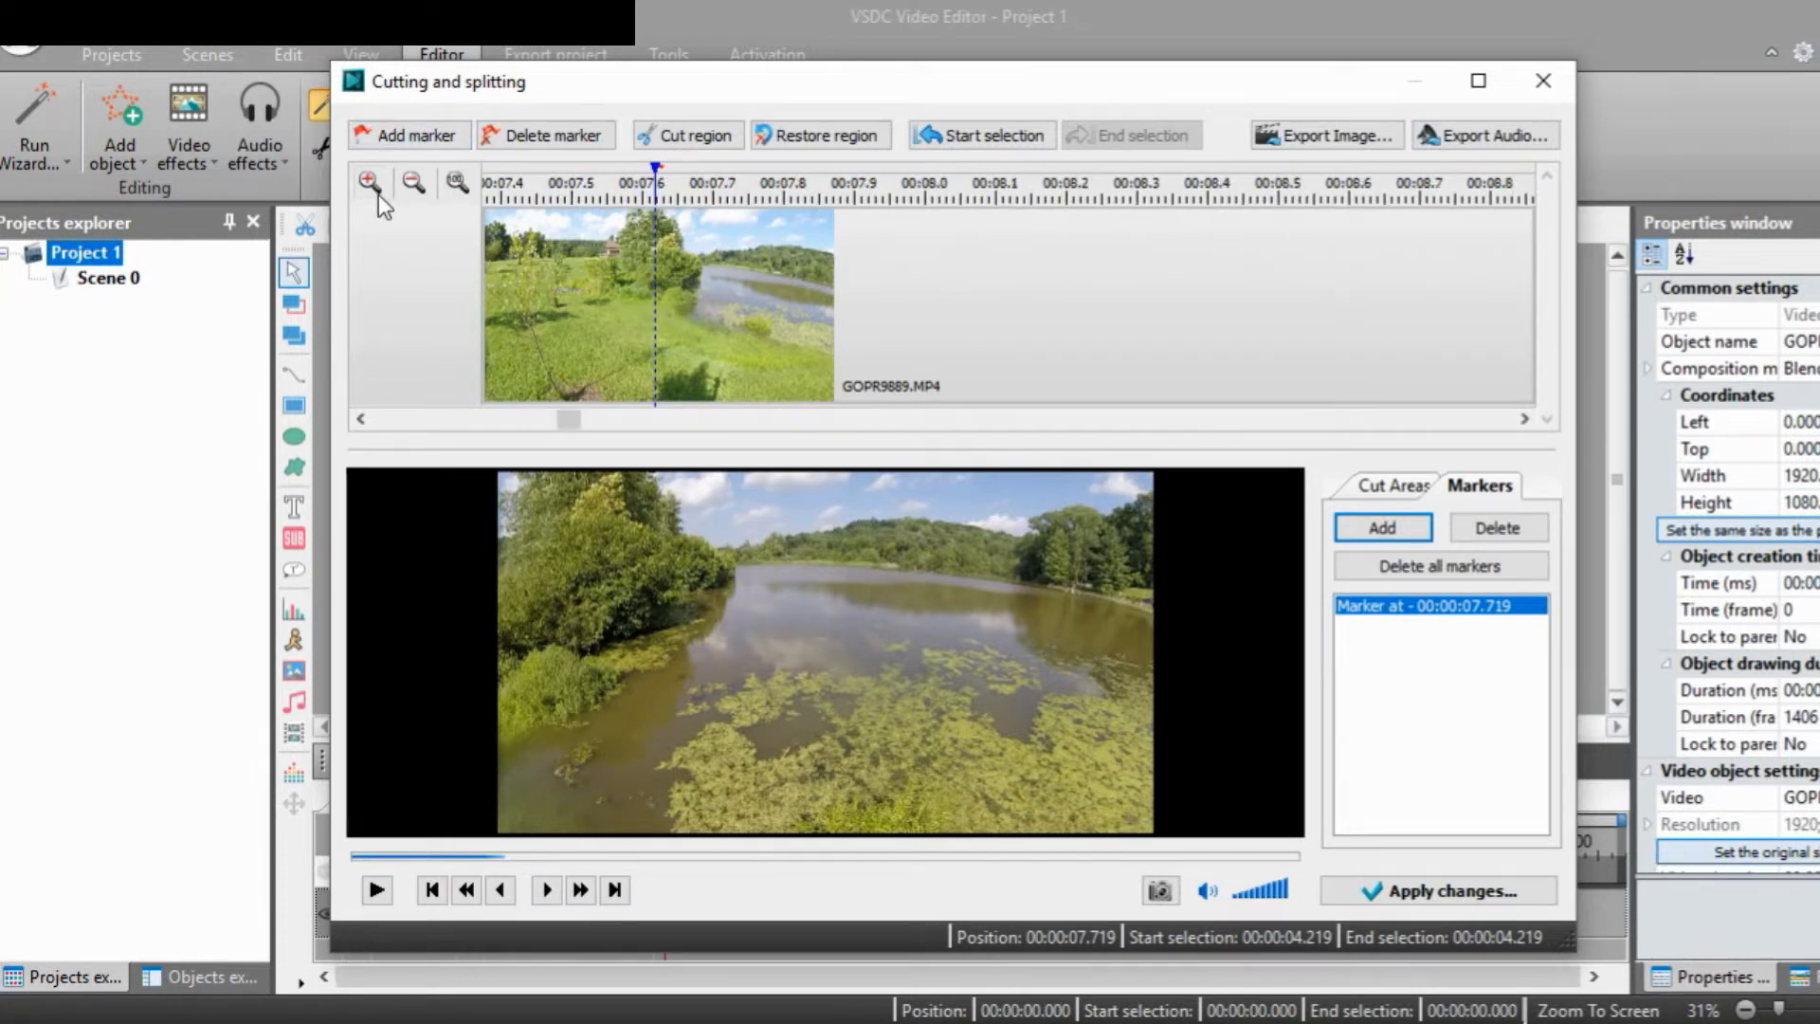
pyautogui.click(636, 190)
pyautogui.moveTo(636, 190); pyautogui.dragTo(599, 182)
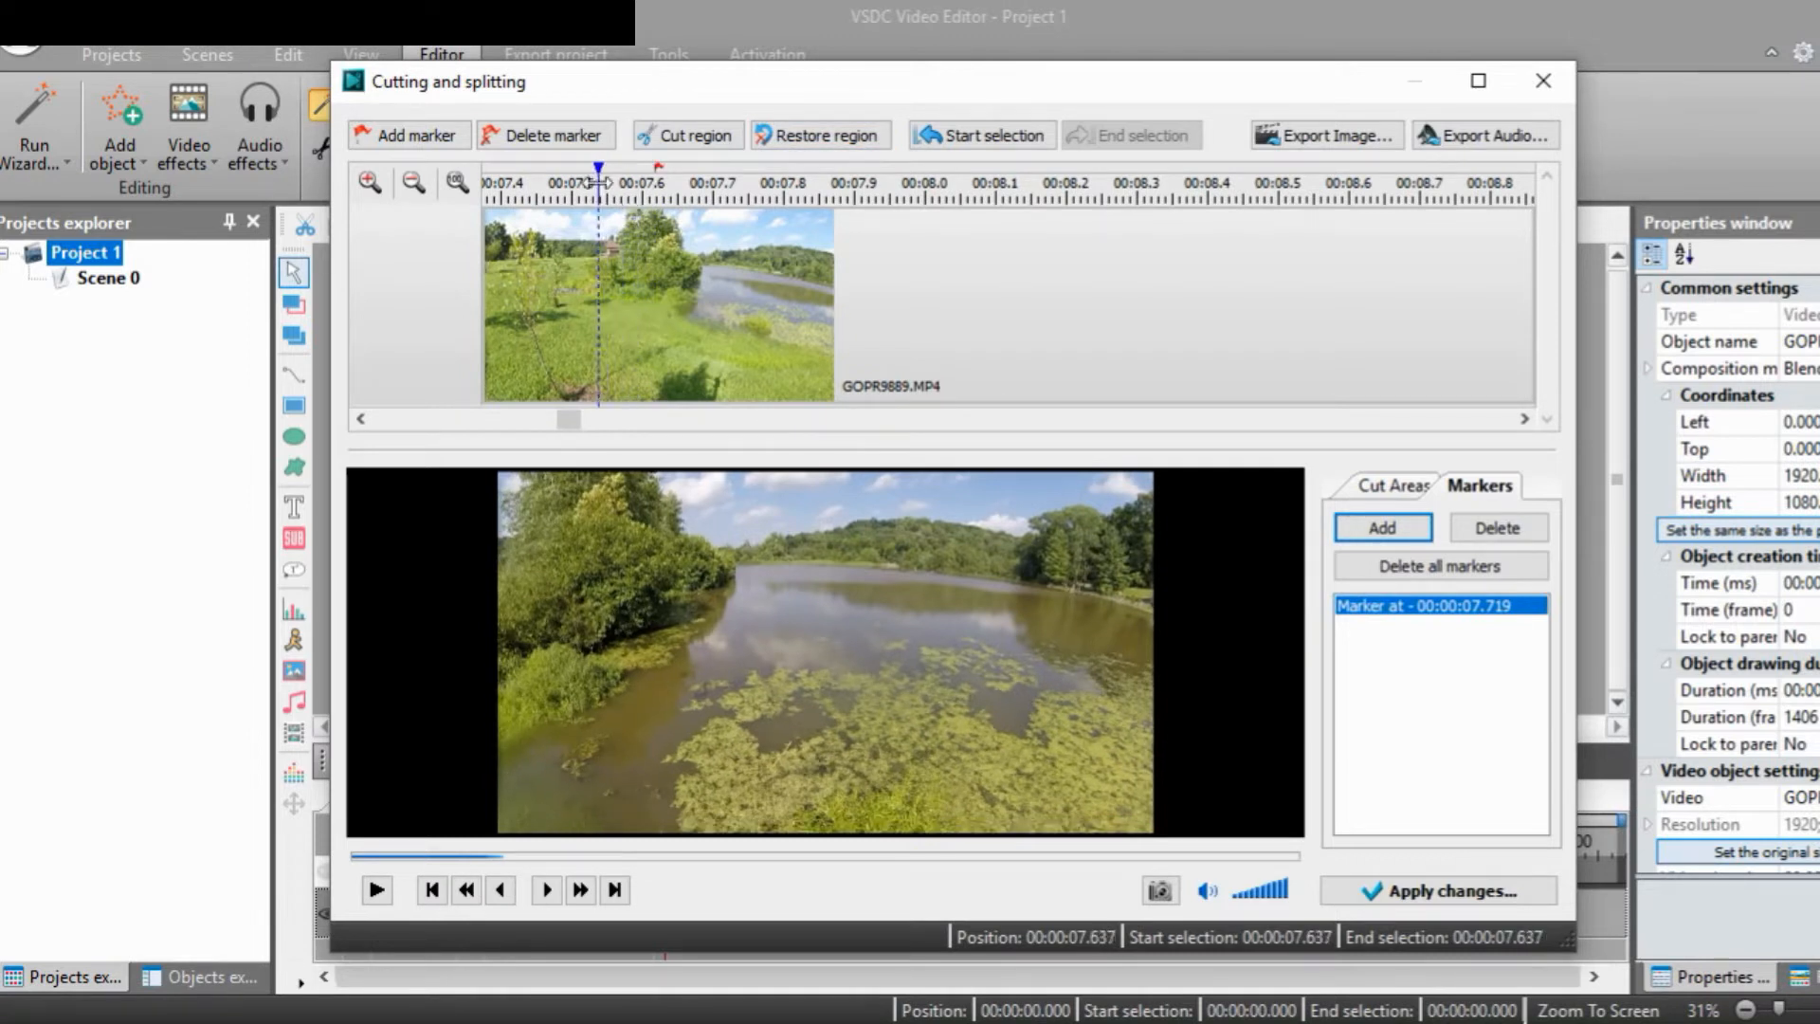
pyautogui.click(461, 144)
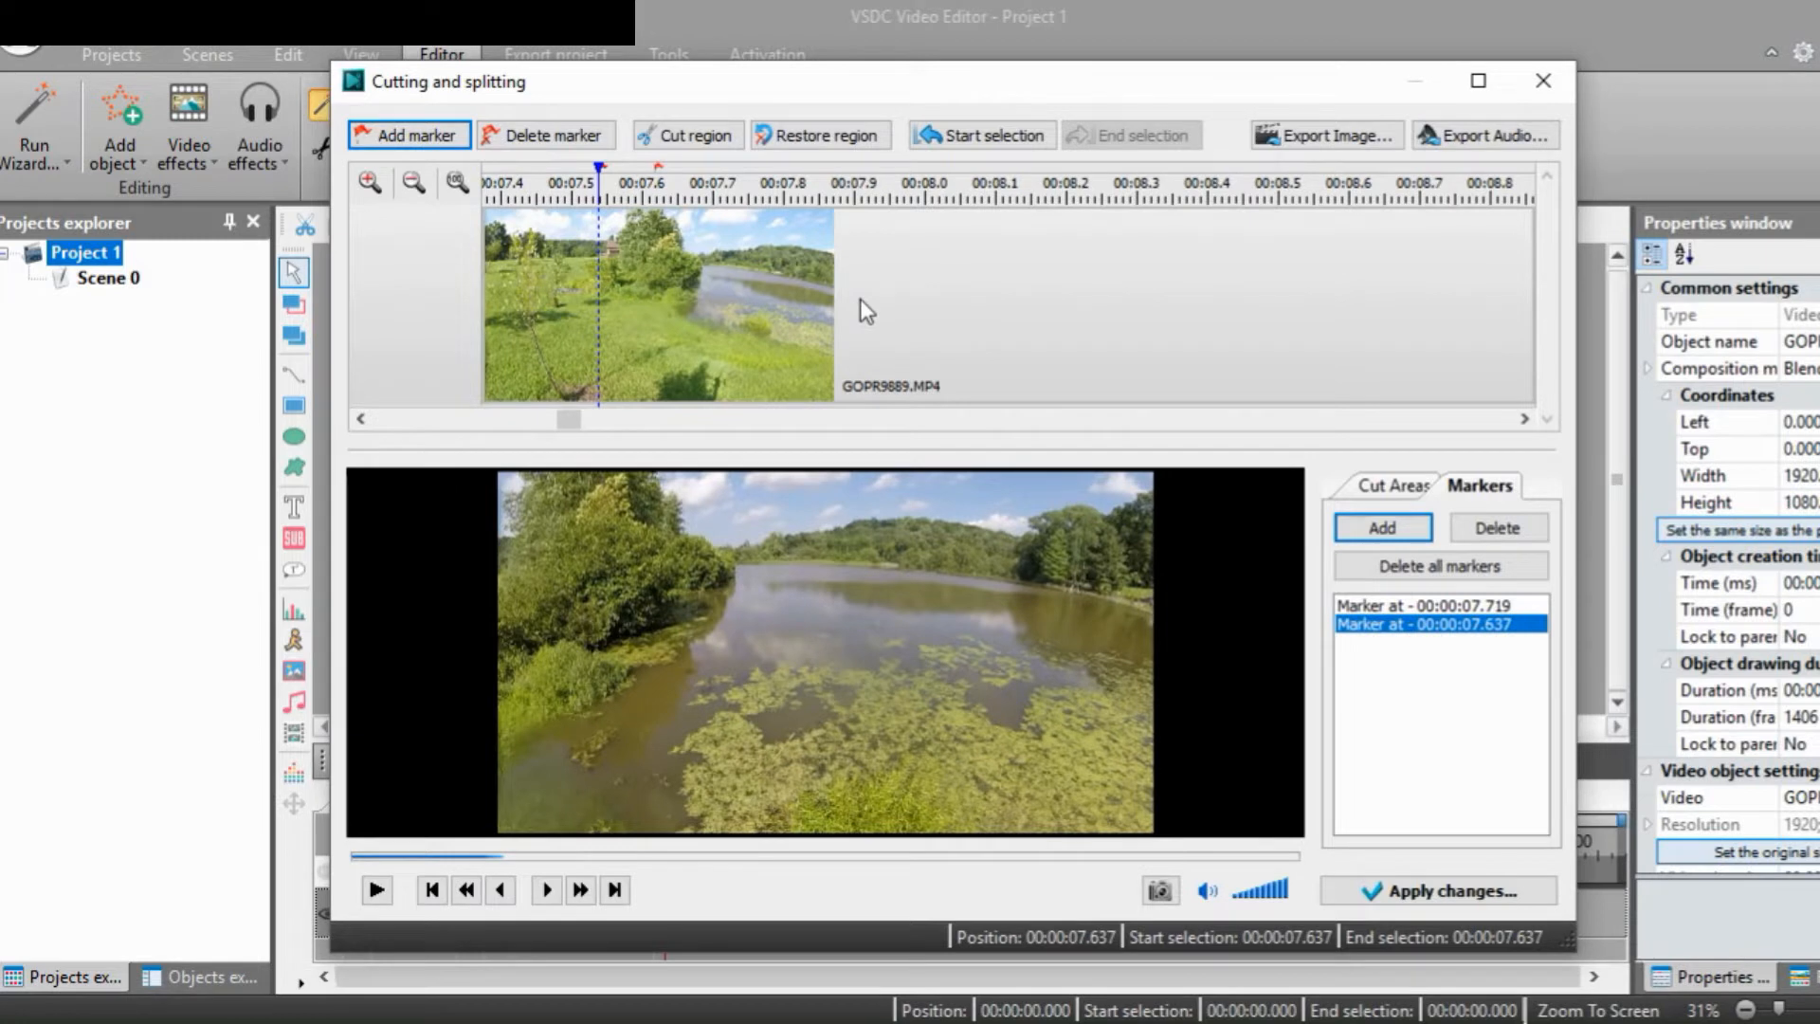
pyautogui.click(1384, 604)
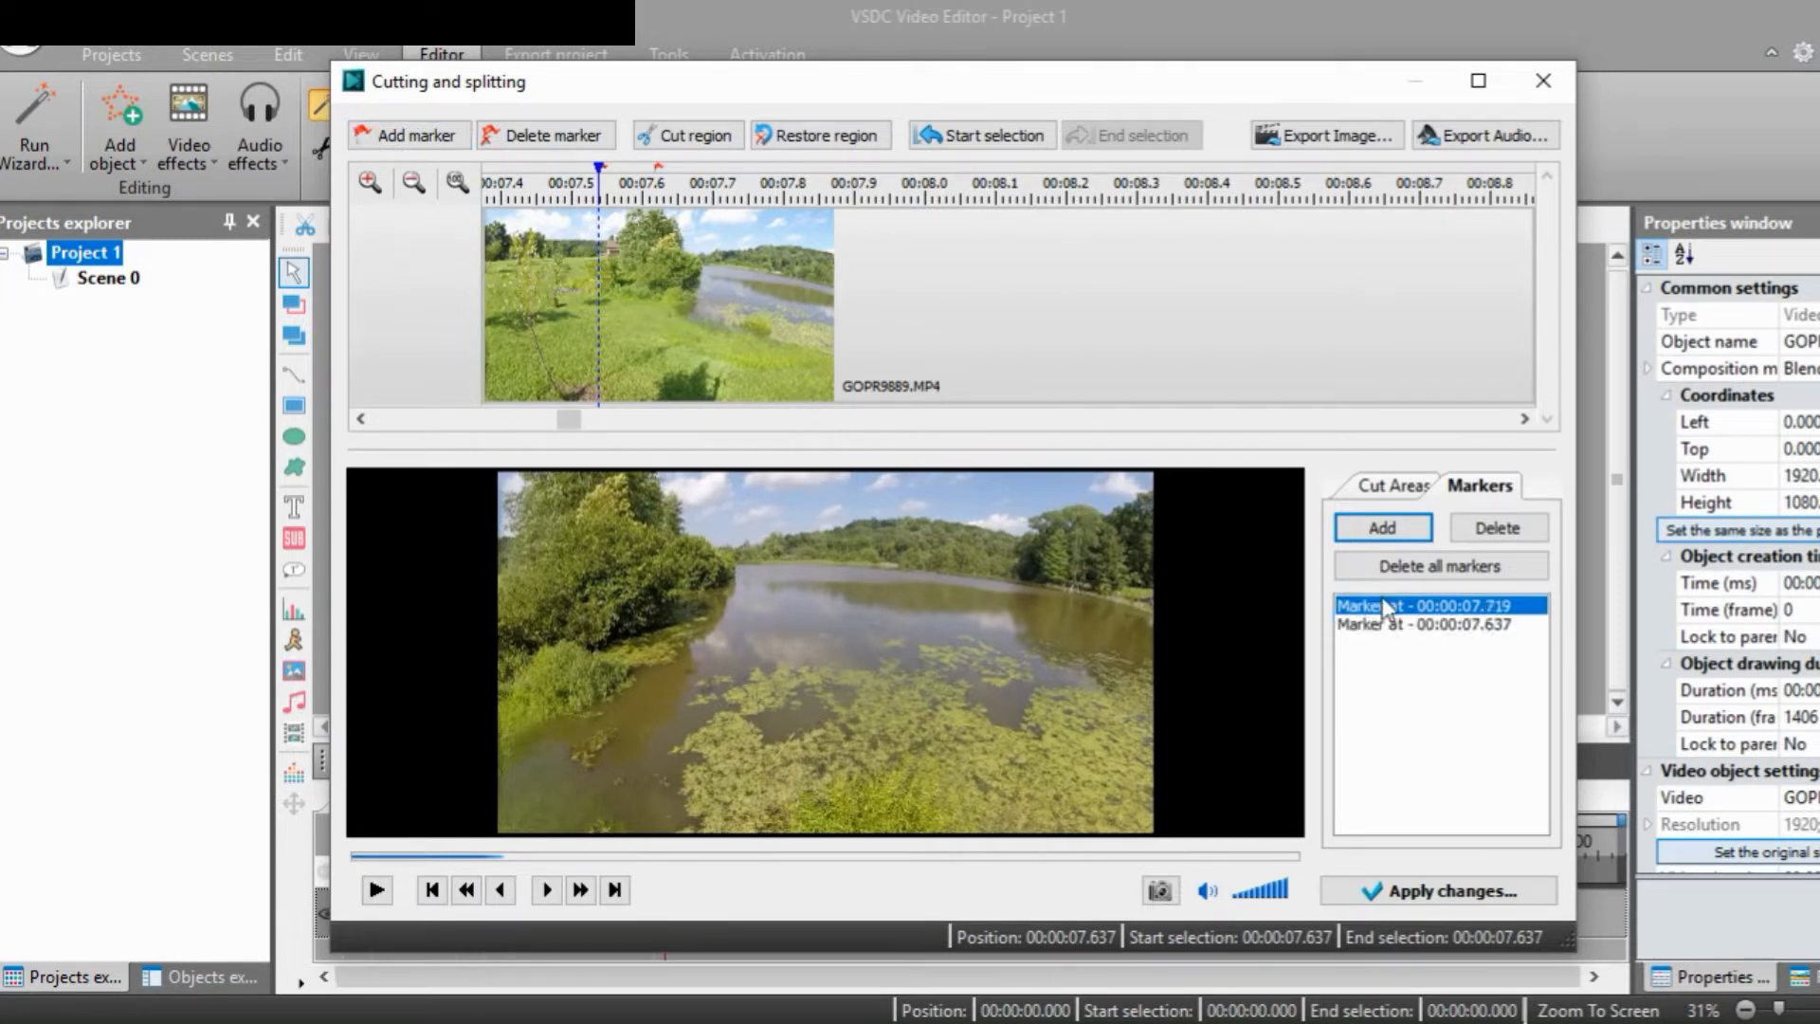
pyautogui.click(1519, 536)
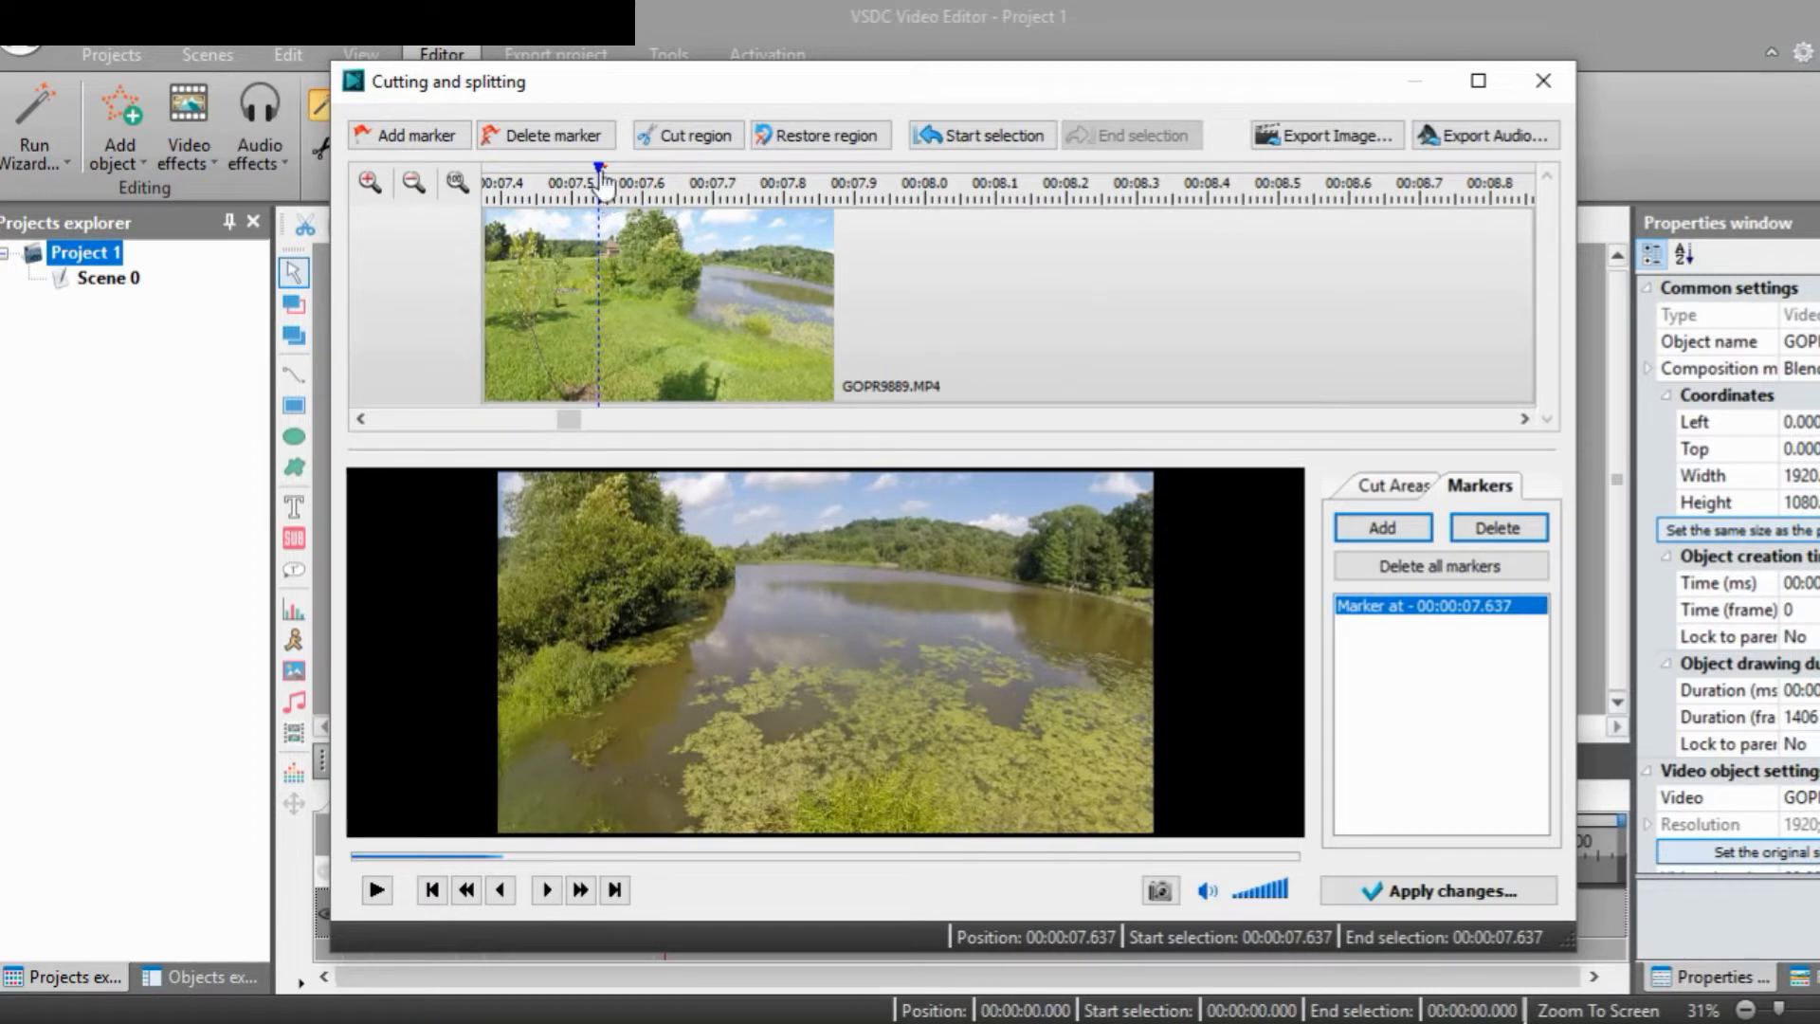
# Add a second marker at 00:00:08.679 and split the file at the markers, removing the source object
pyautogui.moveTo(600, 180)
pyautogui.mouseDown()
pyautogui.moveTo(1422, 232)
pyautogui.moveTo(1331, 244)
pyautogui.mouseUp()
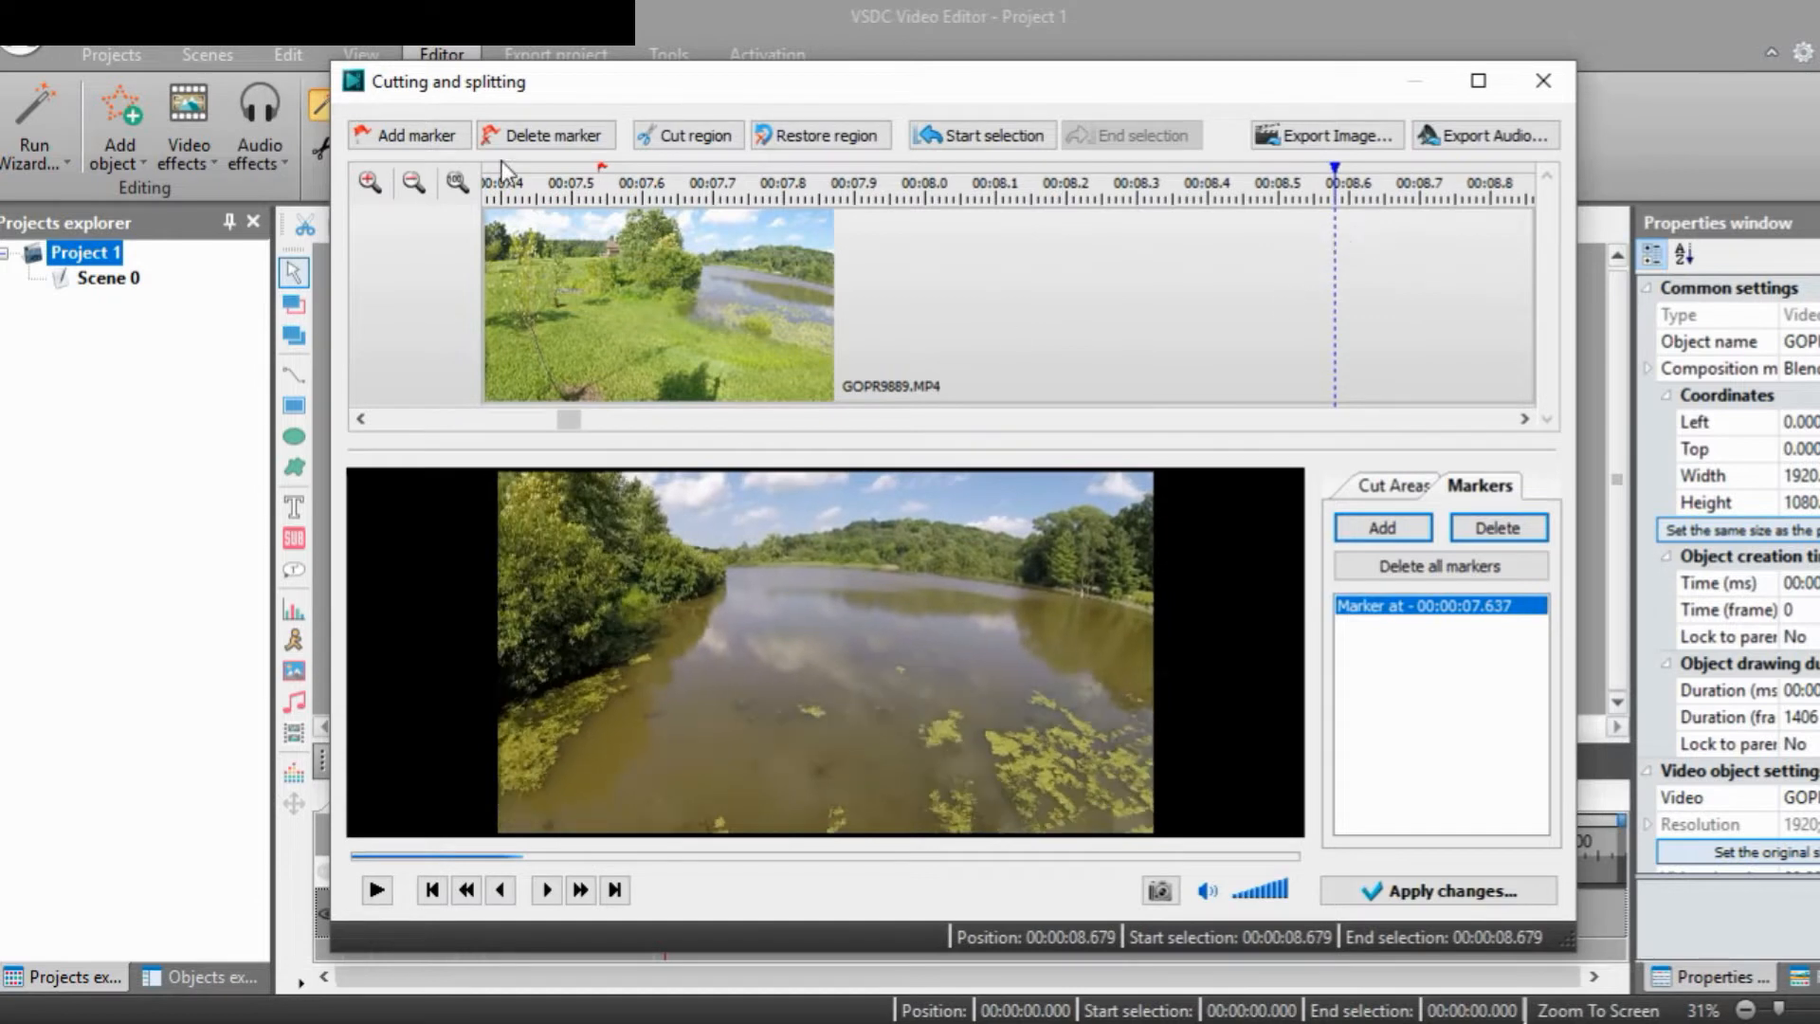
pyautogui.click(424, 149)
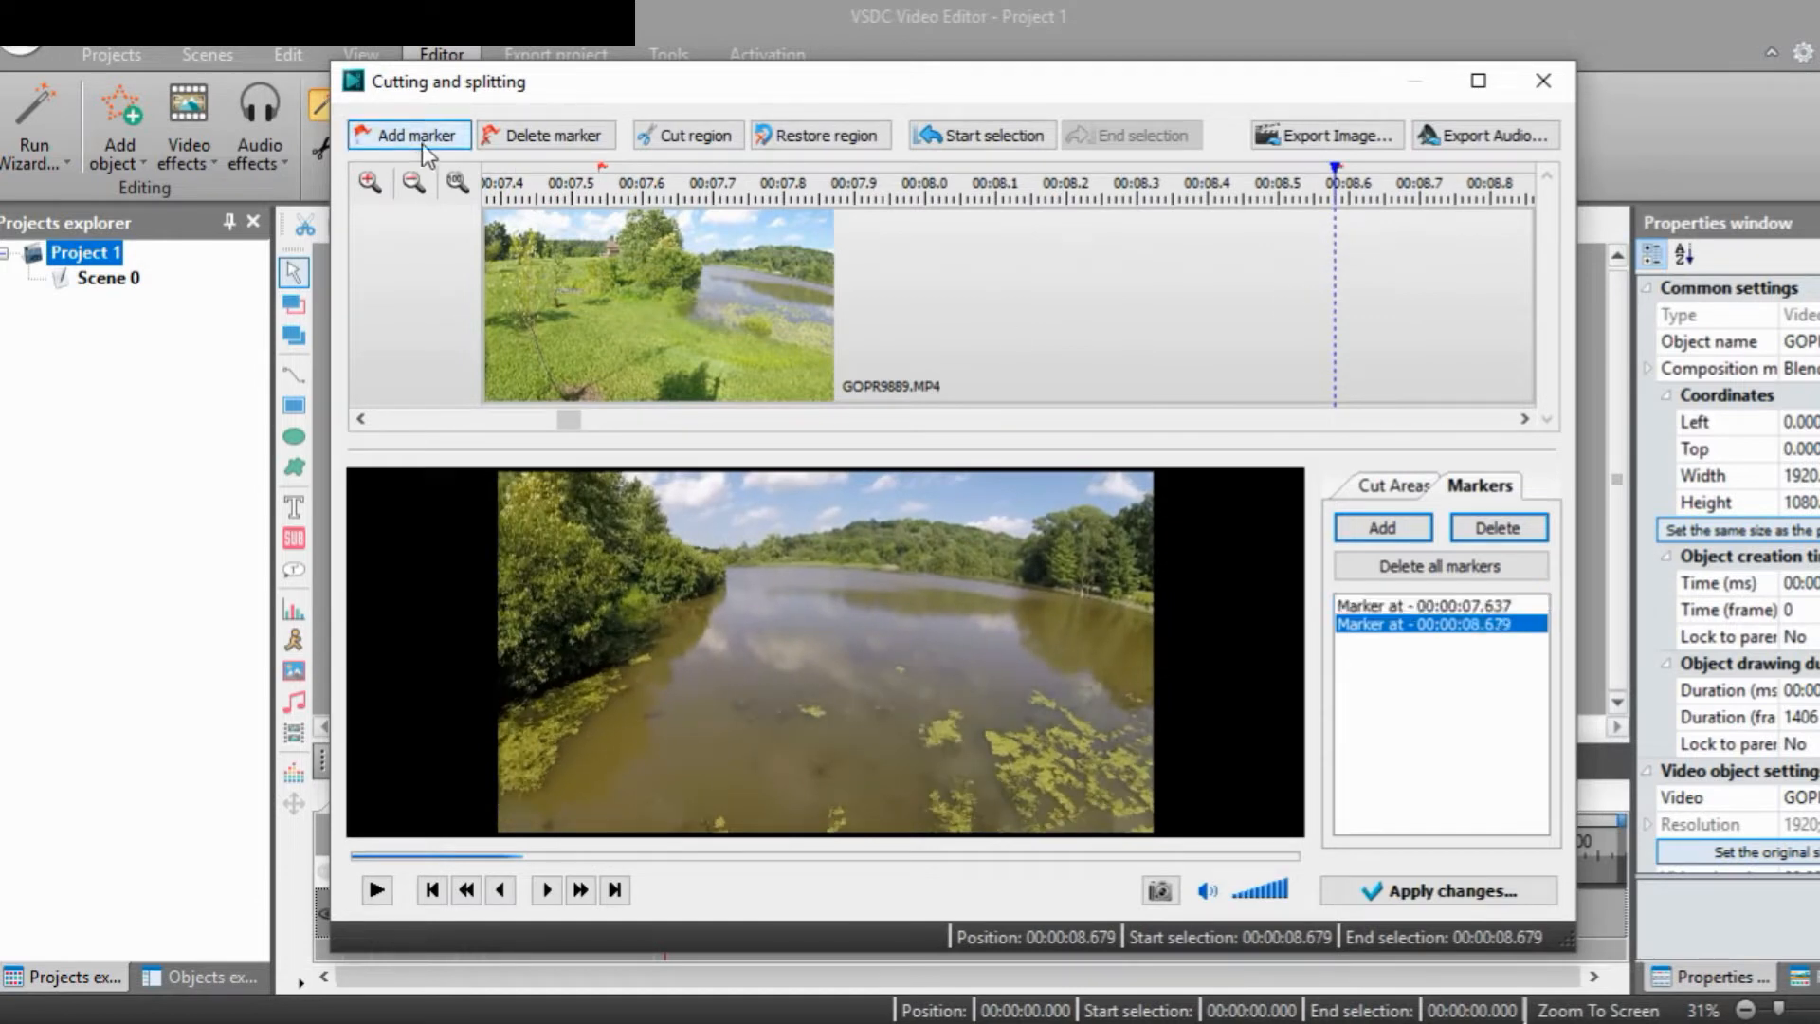
pyautogui.click(1418, 892)
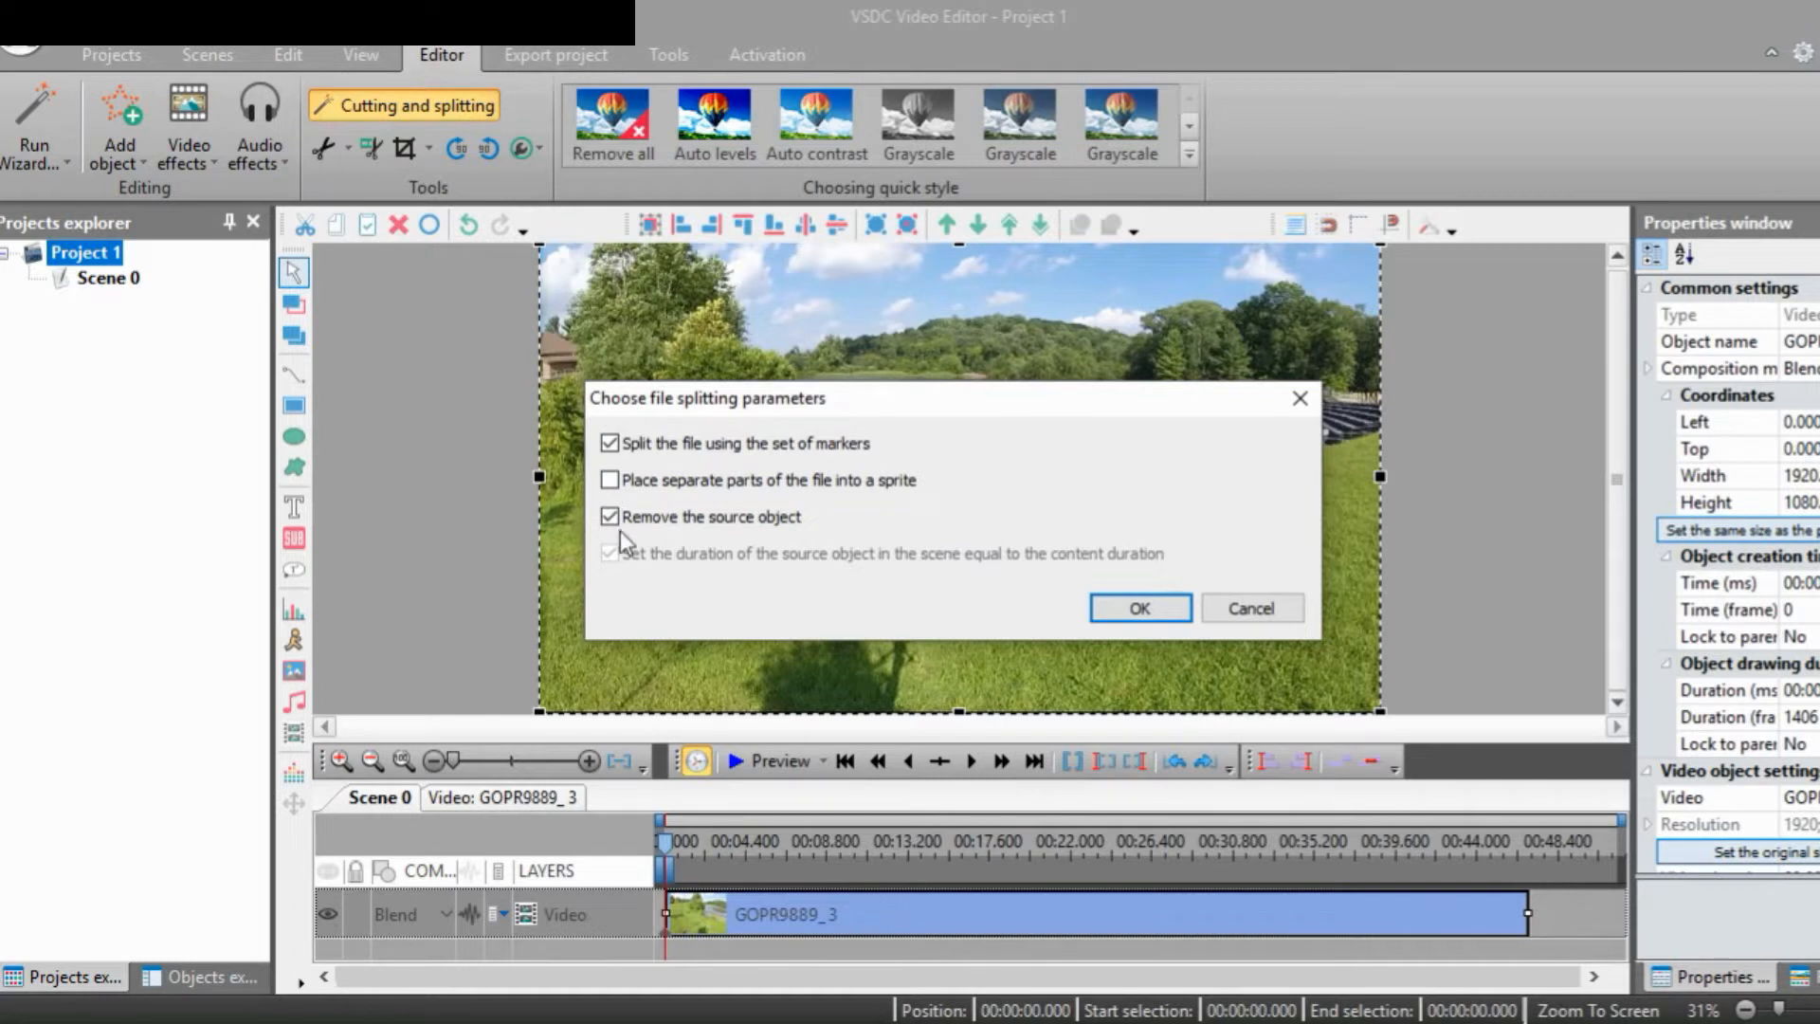
pyautogui.click(1140, 608)
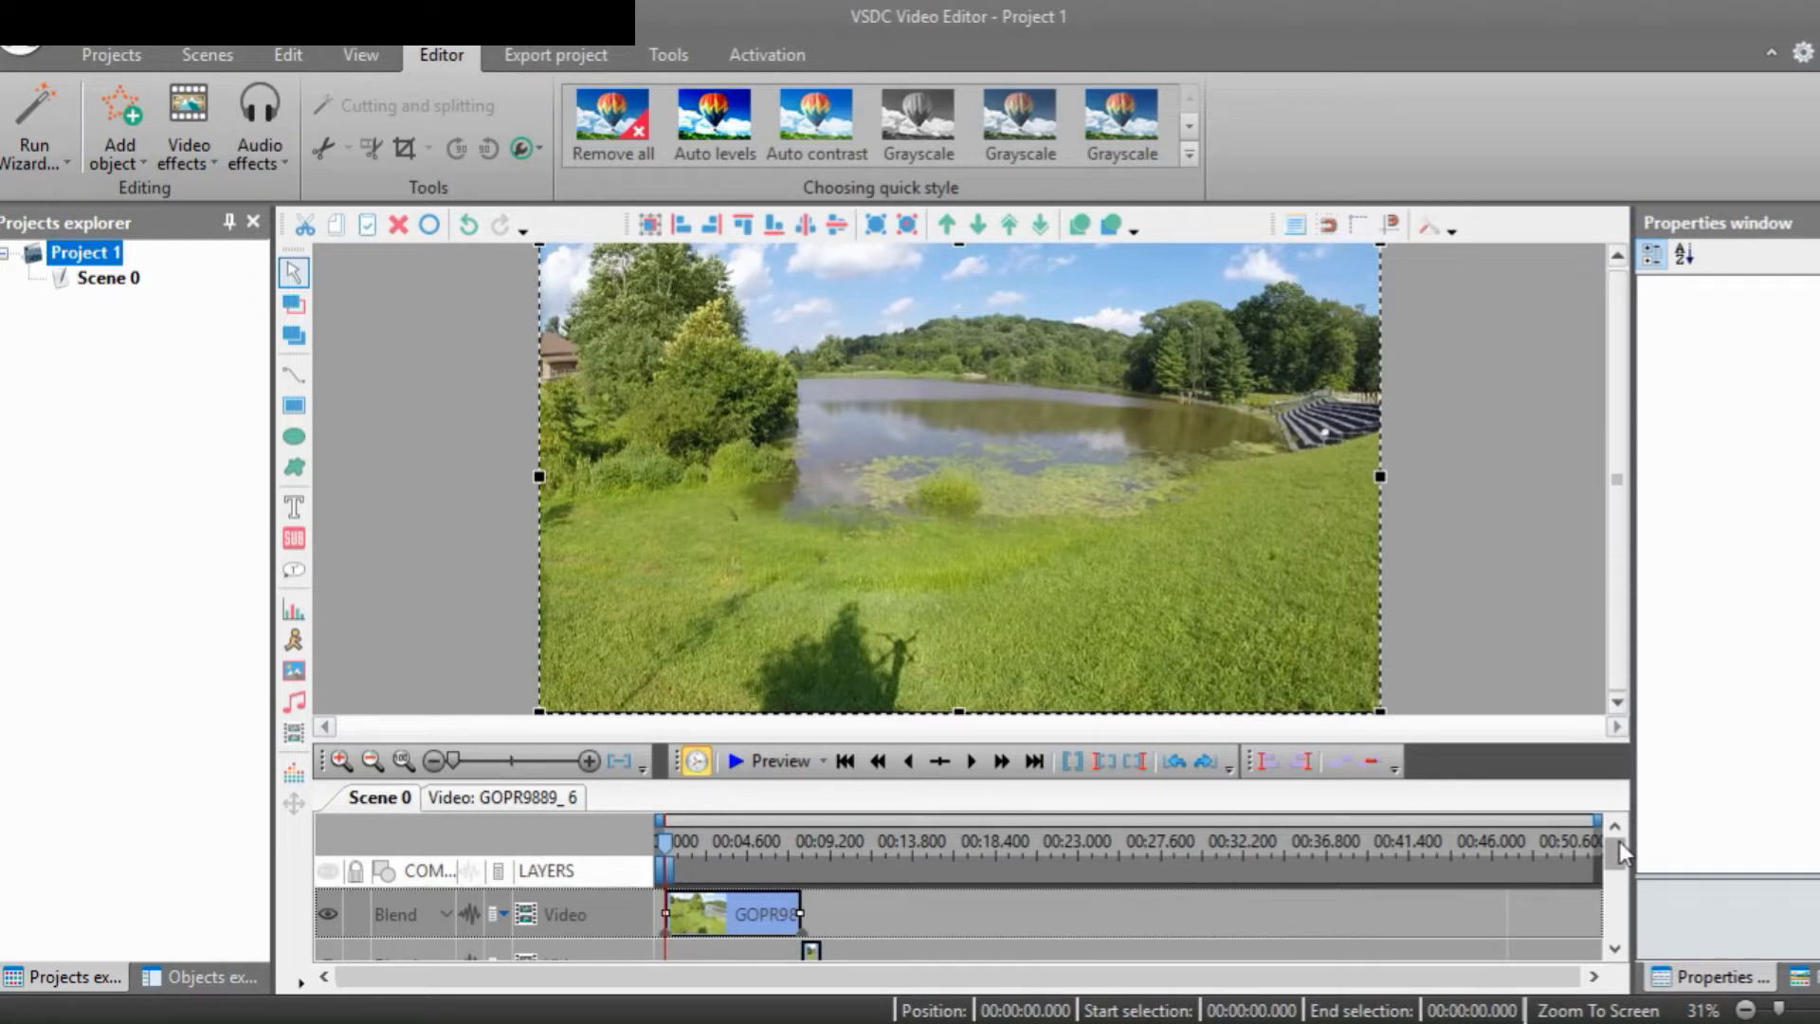
# Enlarge the timeline area to fit all three video layers and clear the clip selection
pyautogui.moveTo(1621, 853); pyautogui.dragTo(1615, 918)
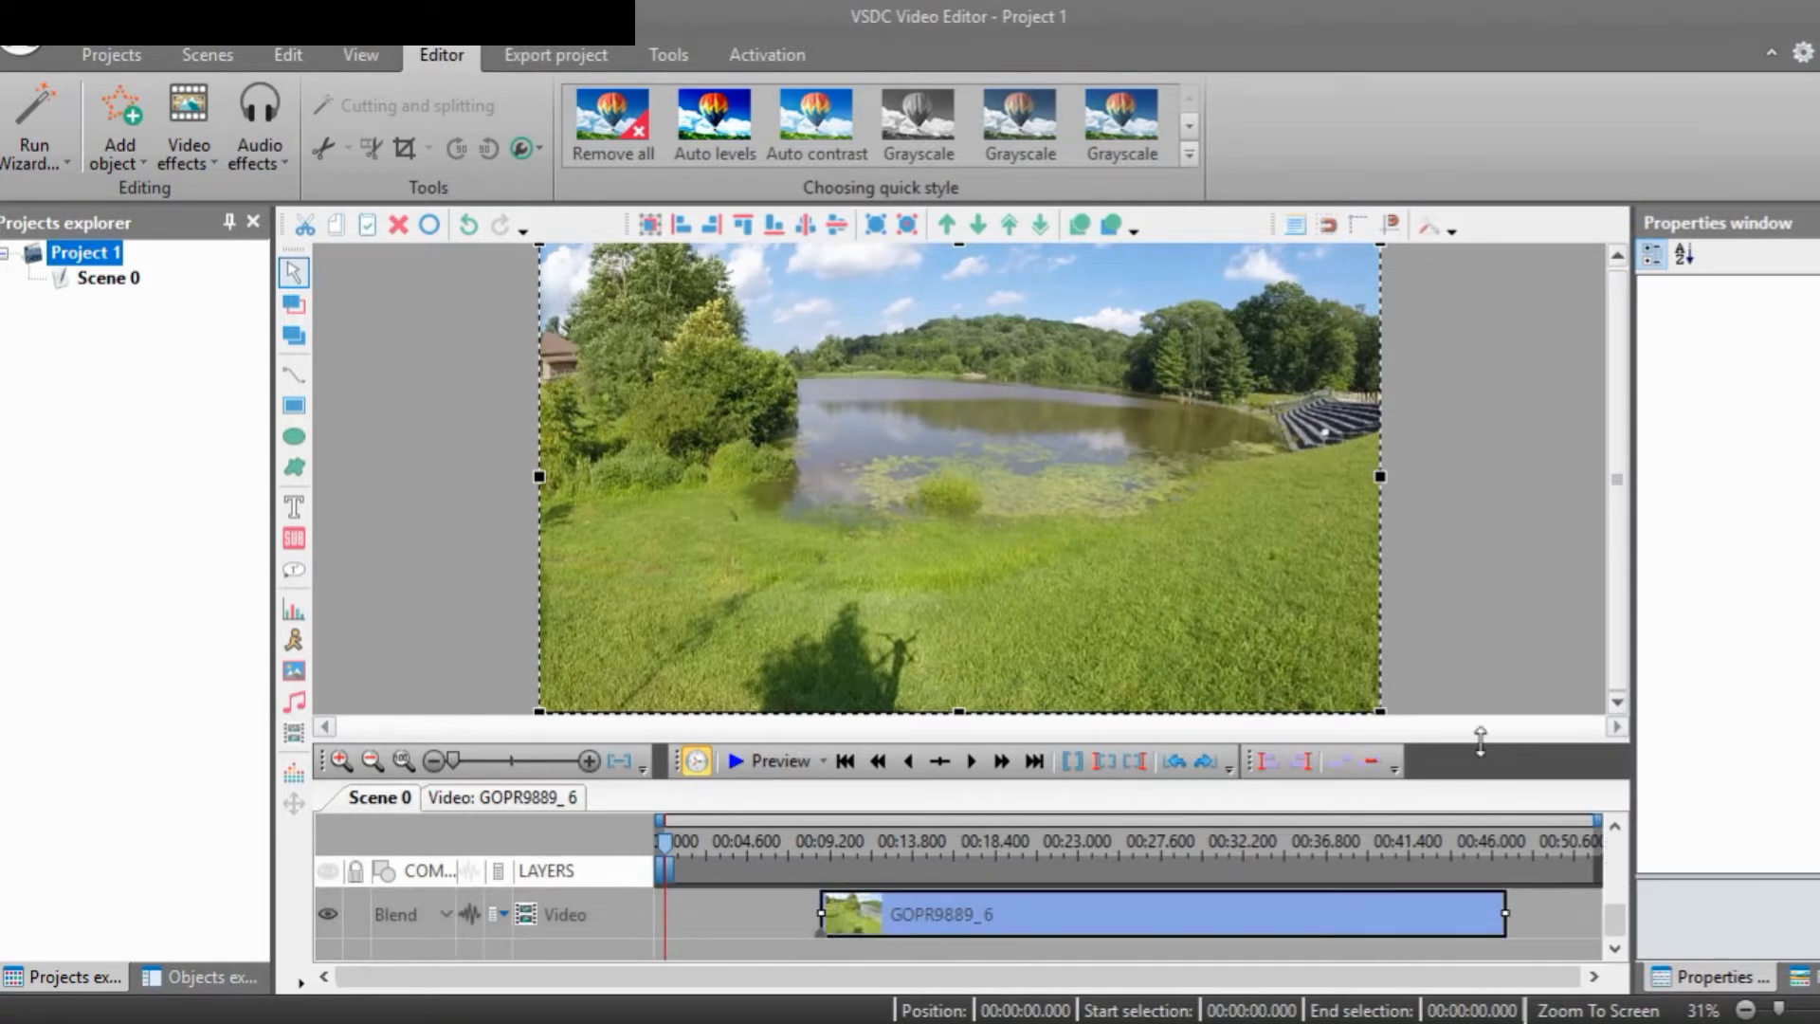
pyautogui.moveTo(1481, 740); pyautogui.dragTo(1481, 566)
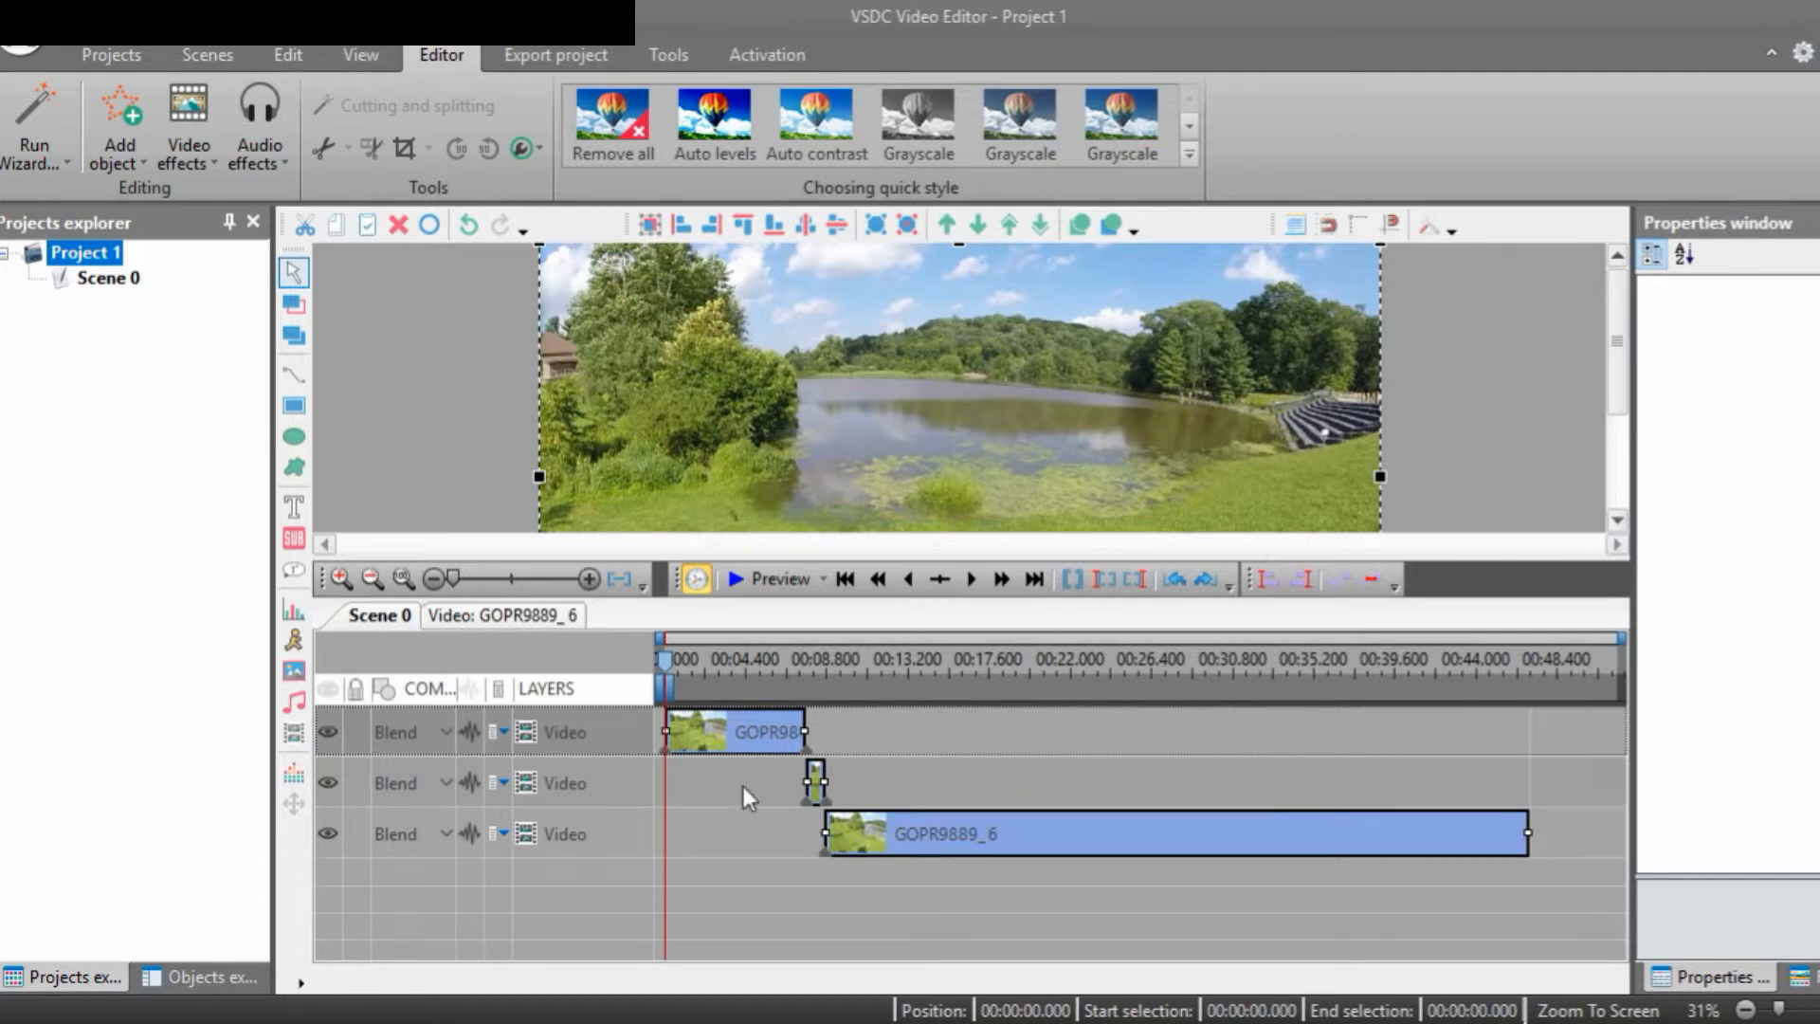
pyautogui.click(858, 779)
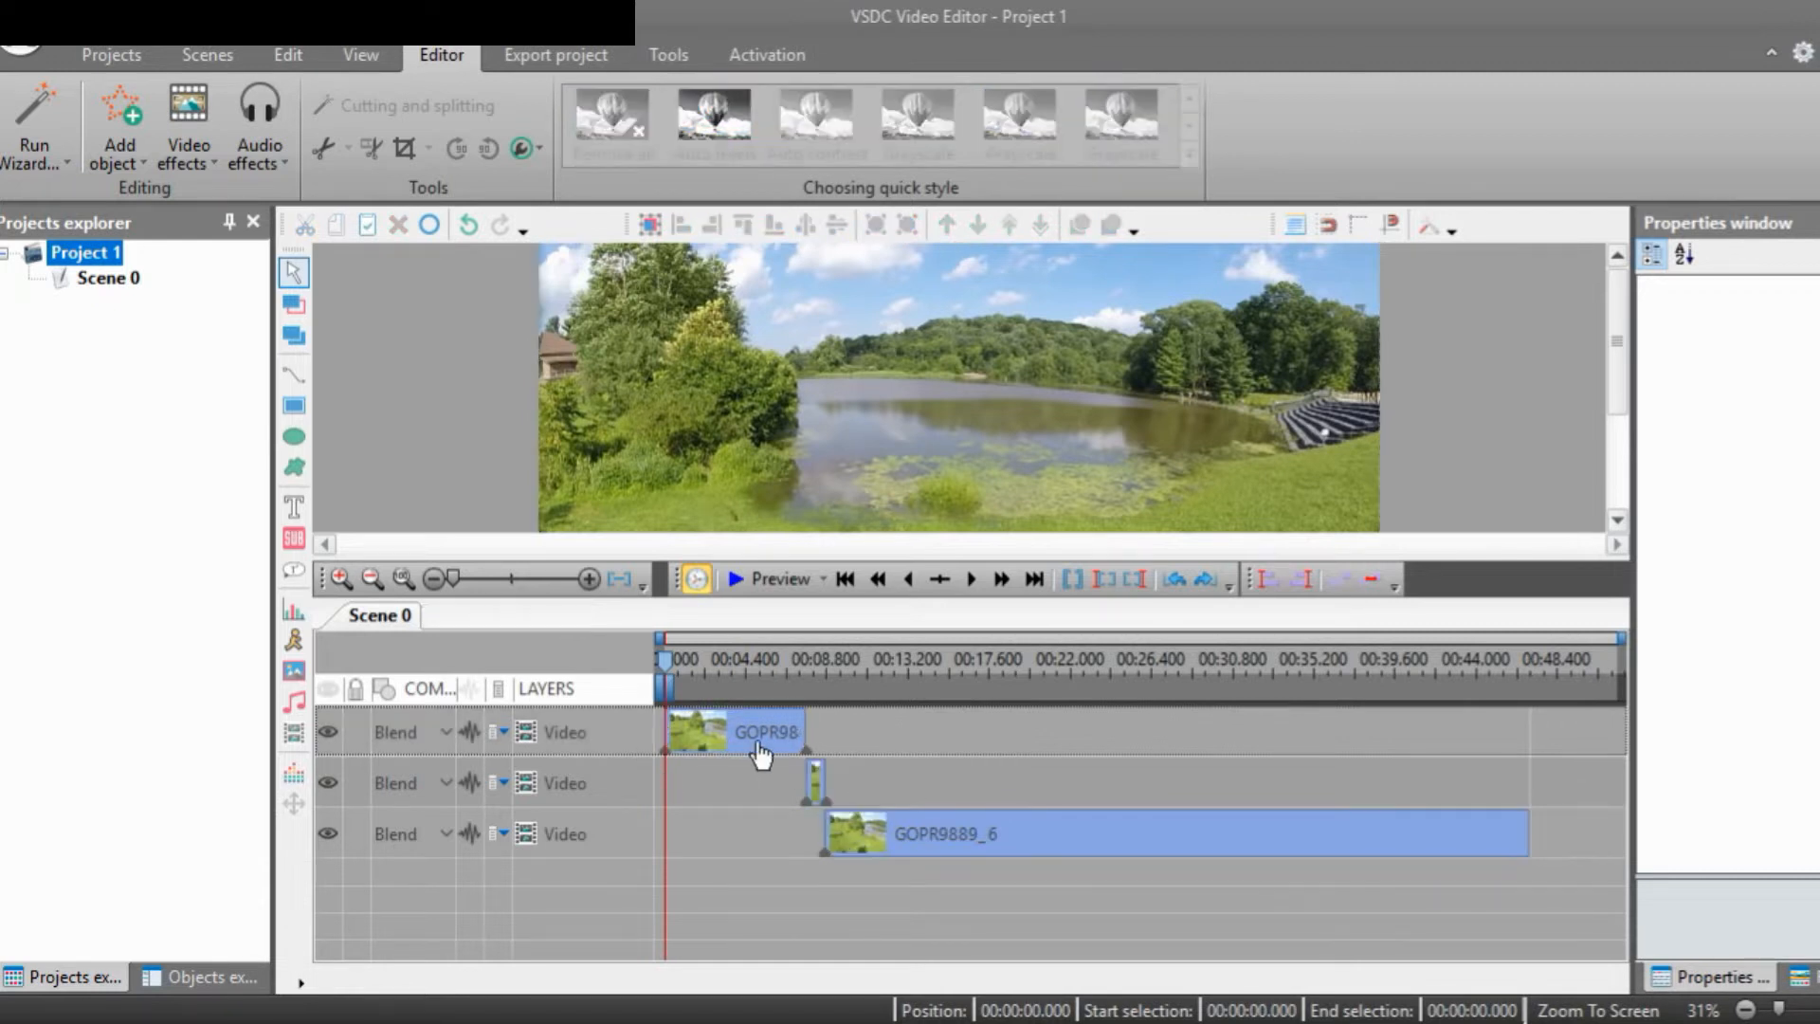
# Move the timeline cursor to 00:00:00.233 and select all three split clips together
pyautogui.click(758, 755)
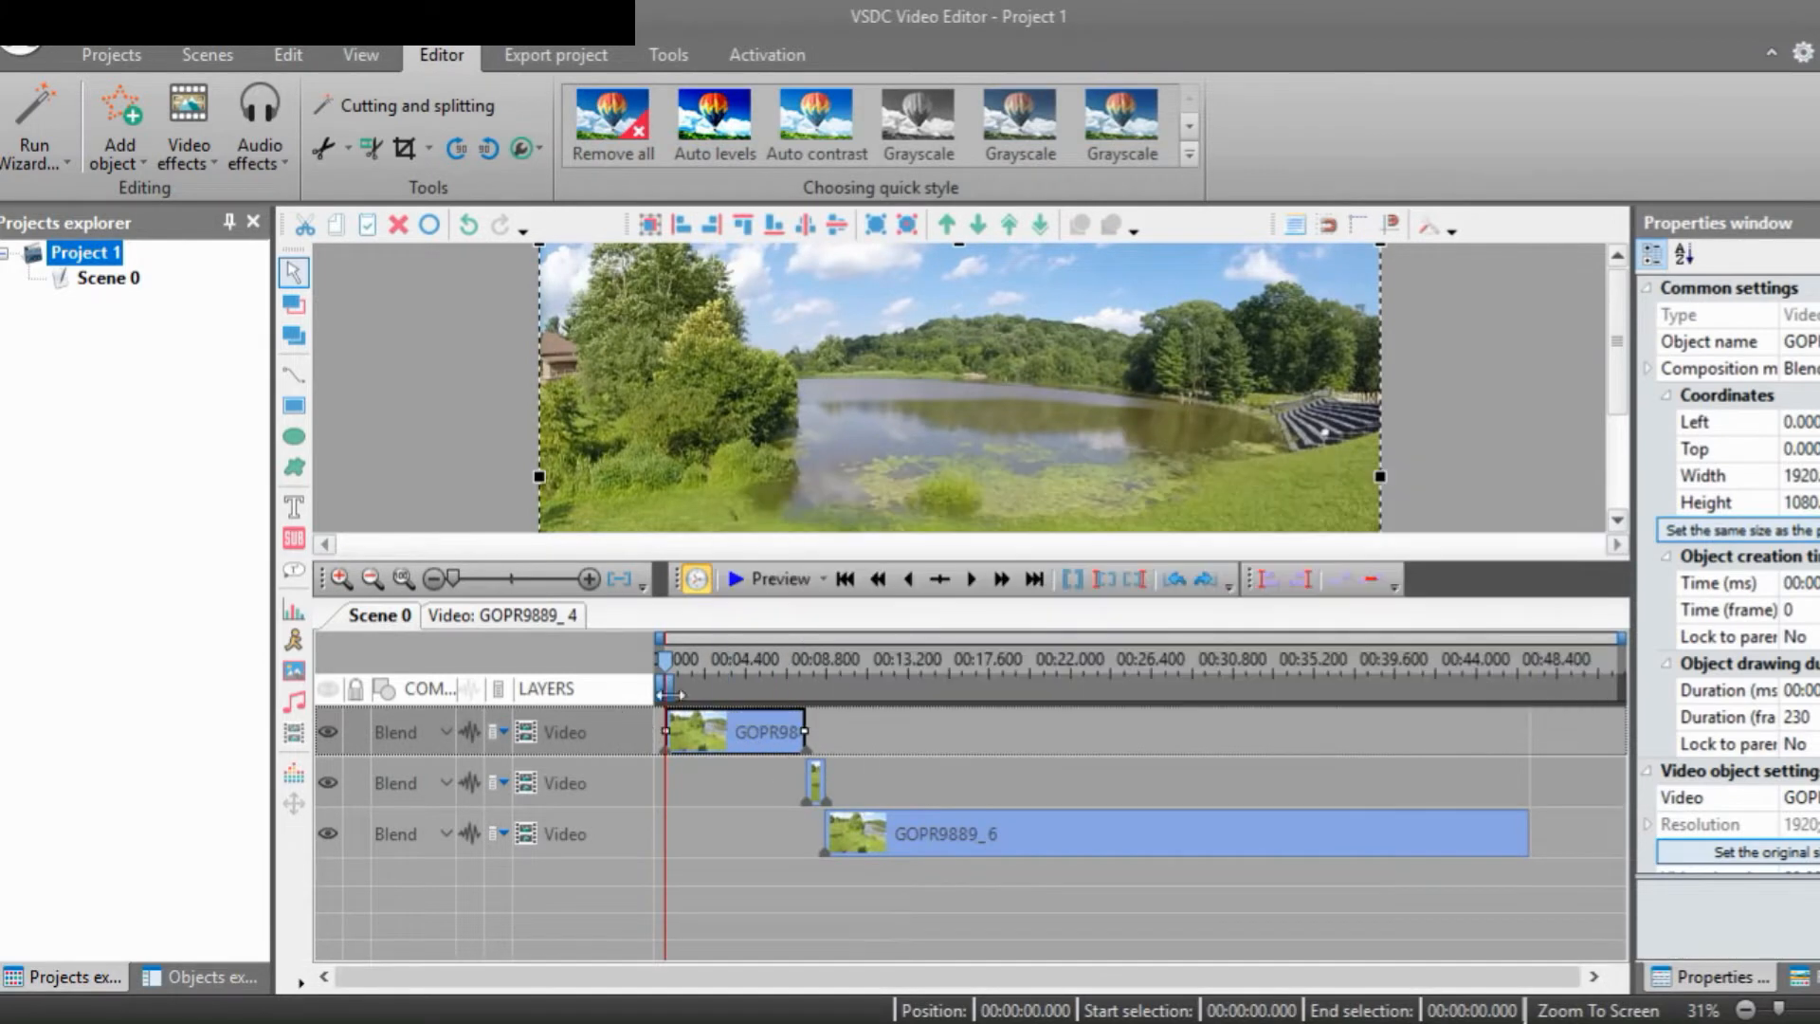
pyautogui.moveTo(668, 692); pyautogui.dragTo(692, 701)
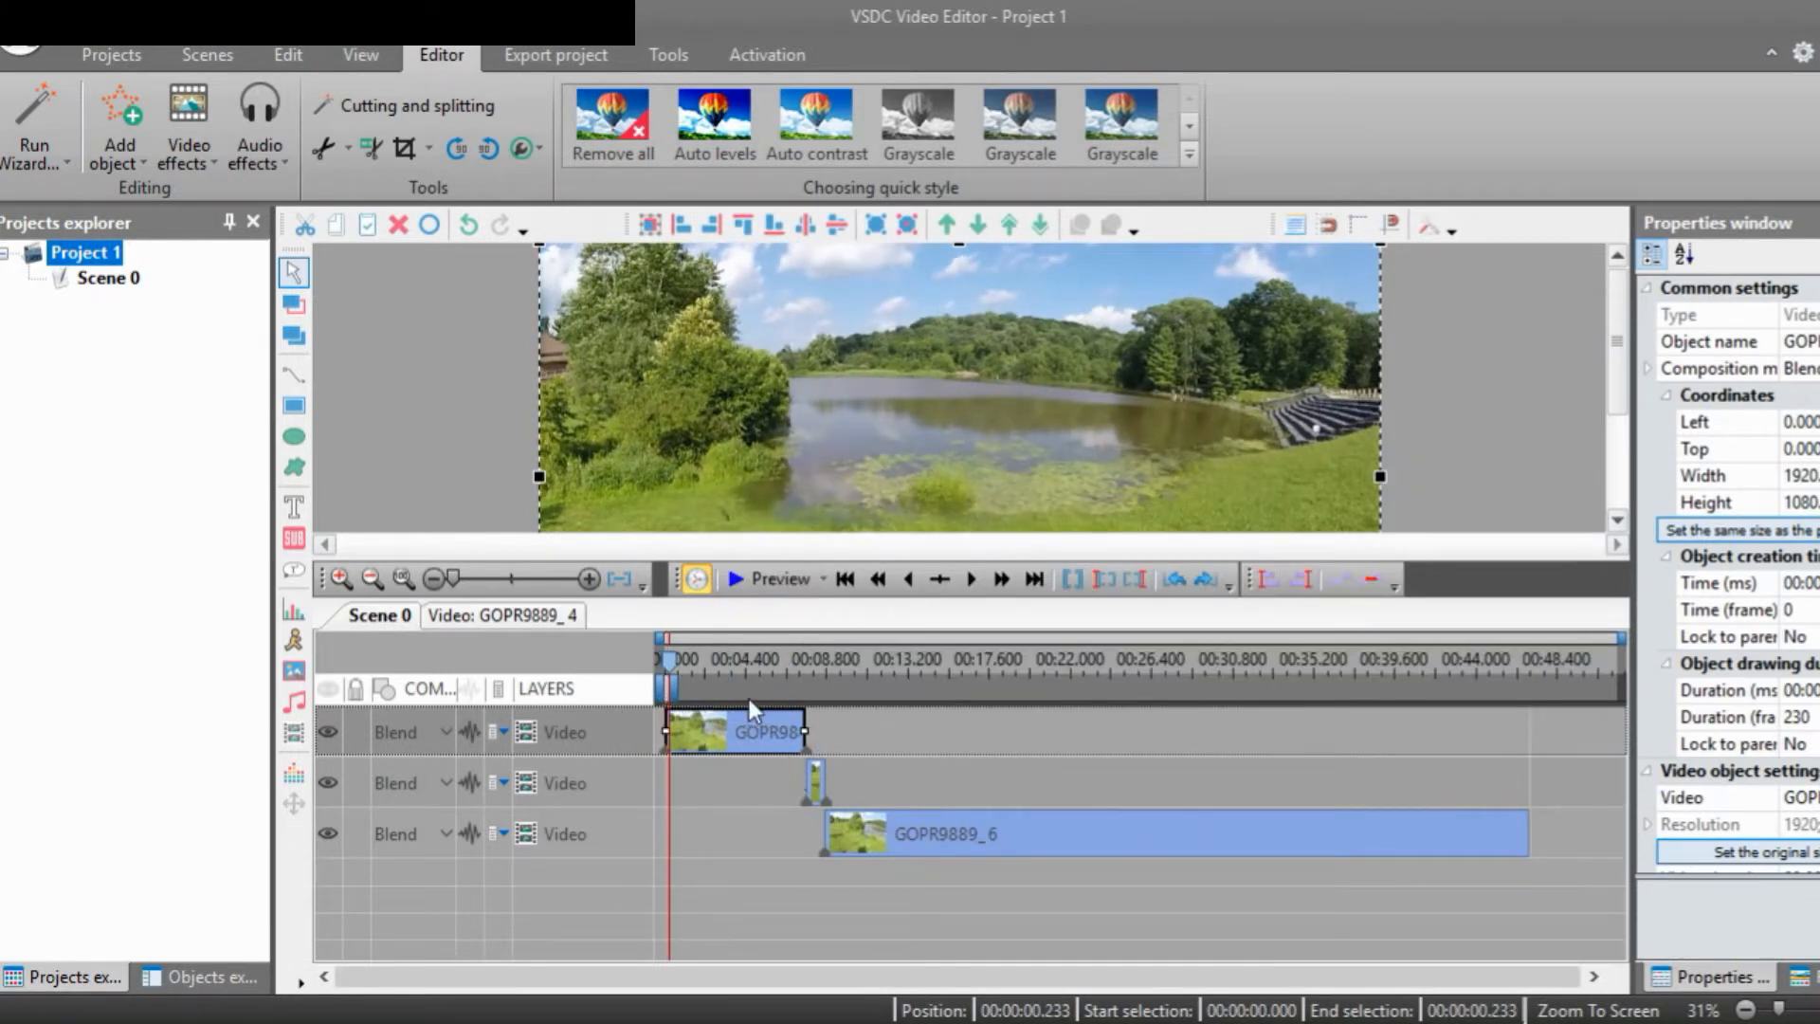
pyautogui.click(1043, 833)
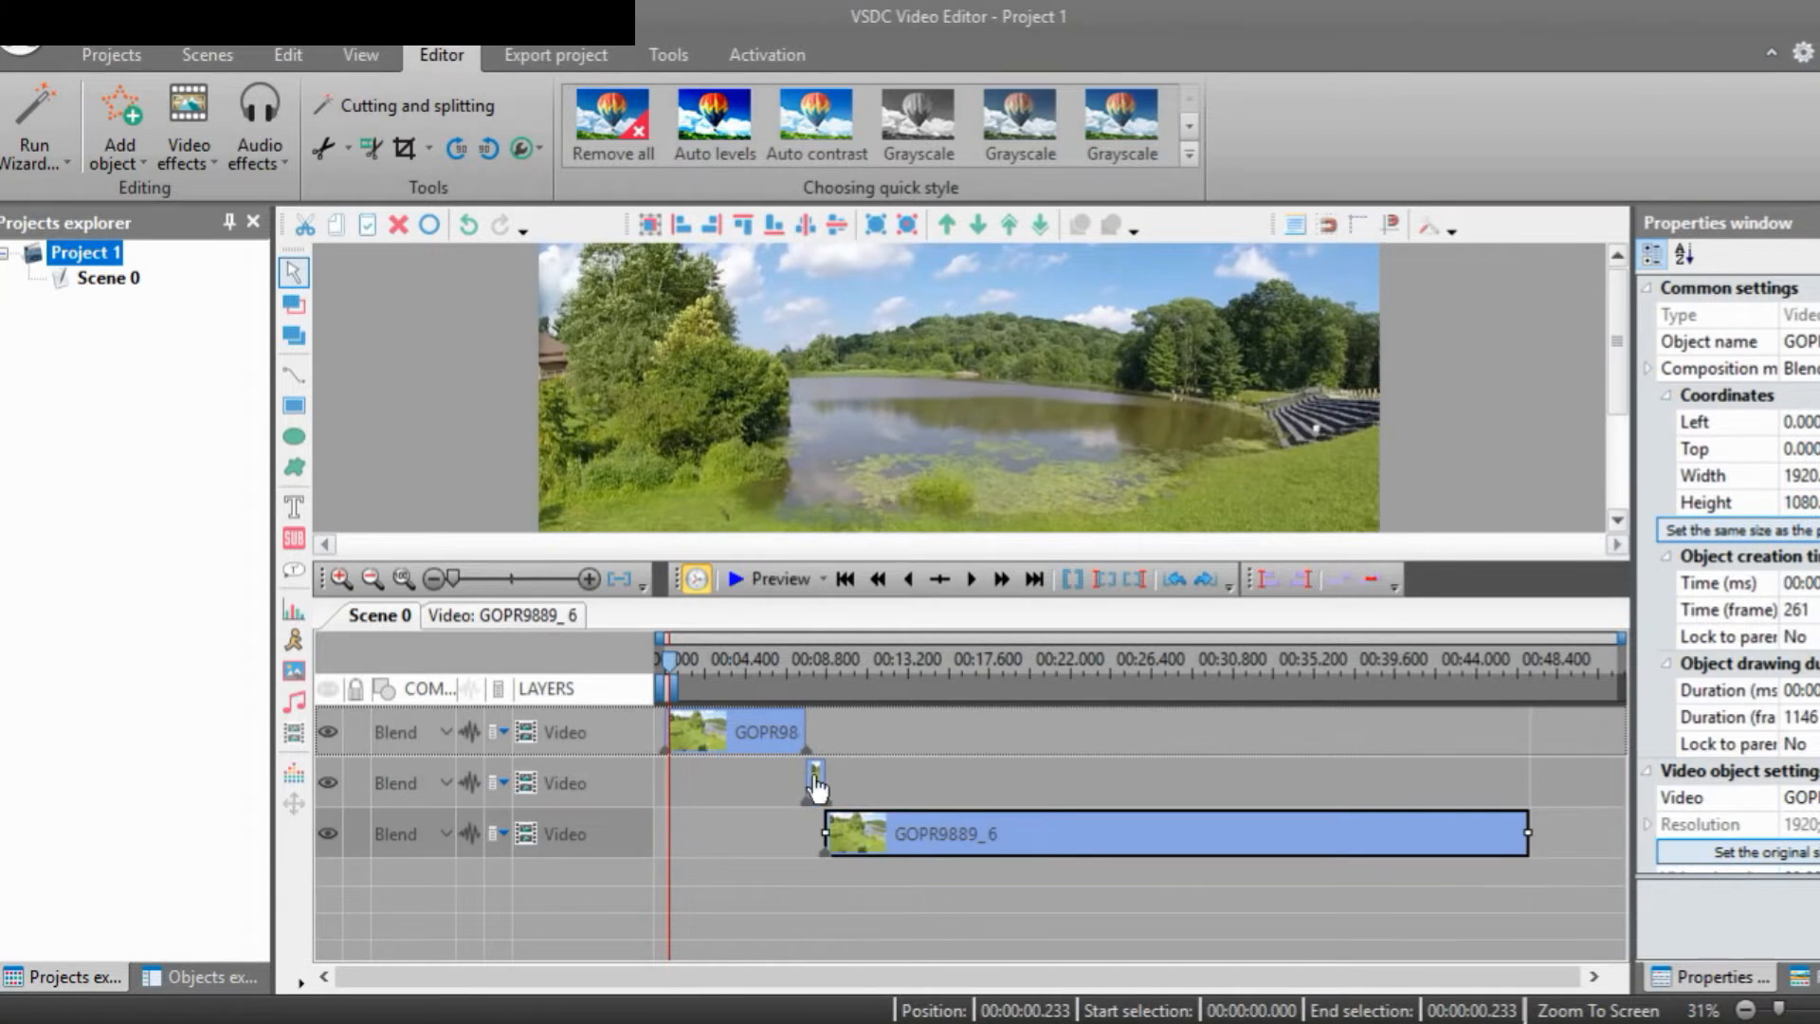
pyautogui.click(815, 782)
pyautogui.click(735, 728)
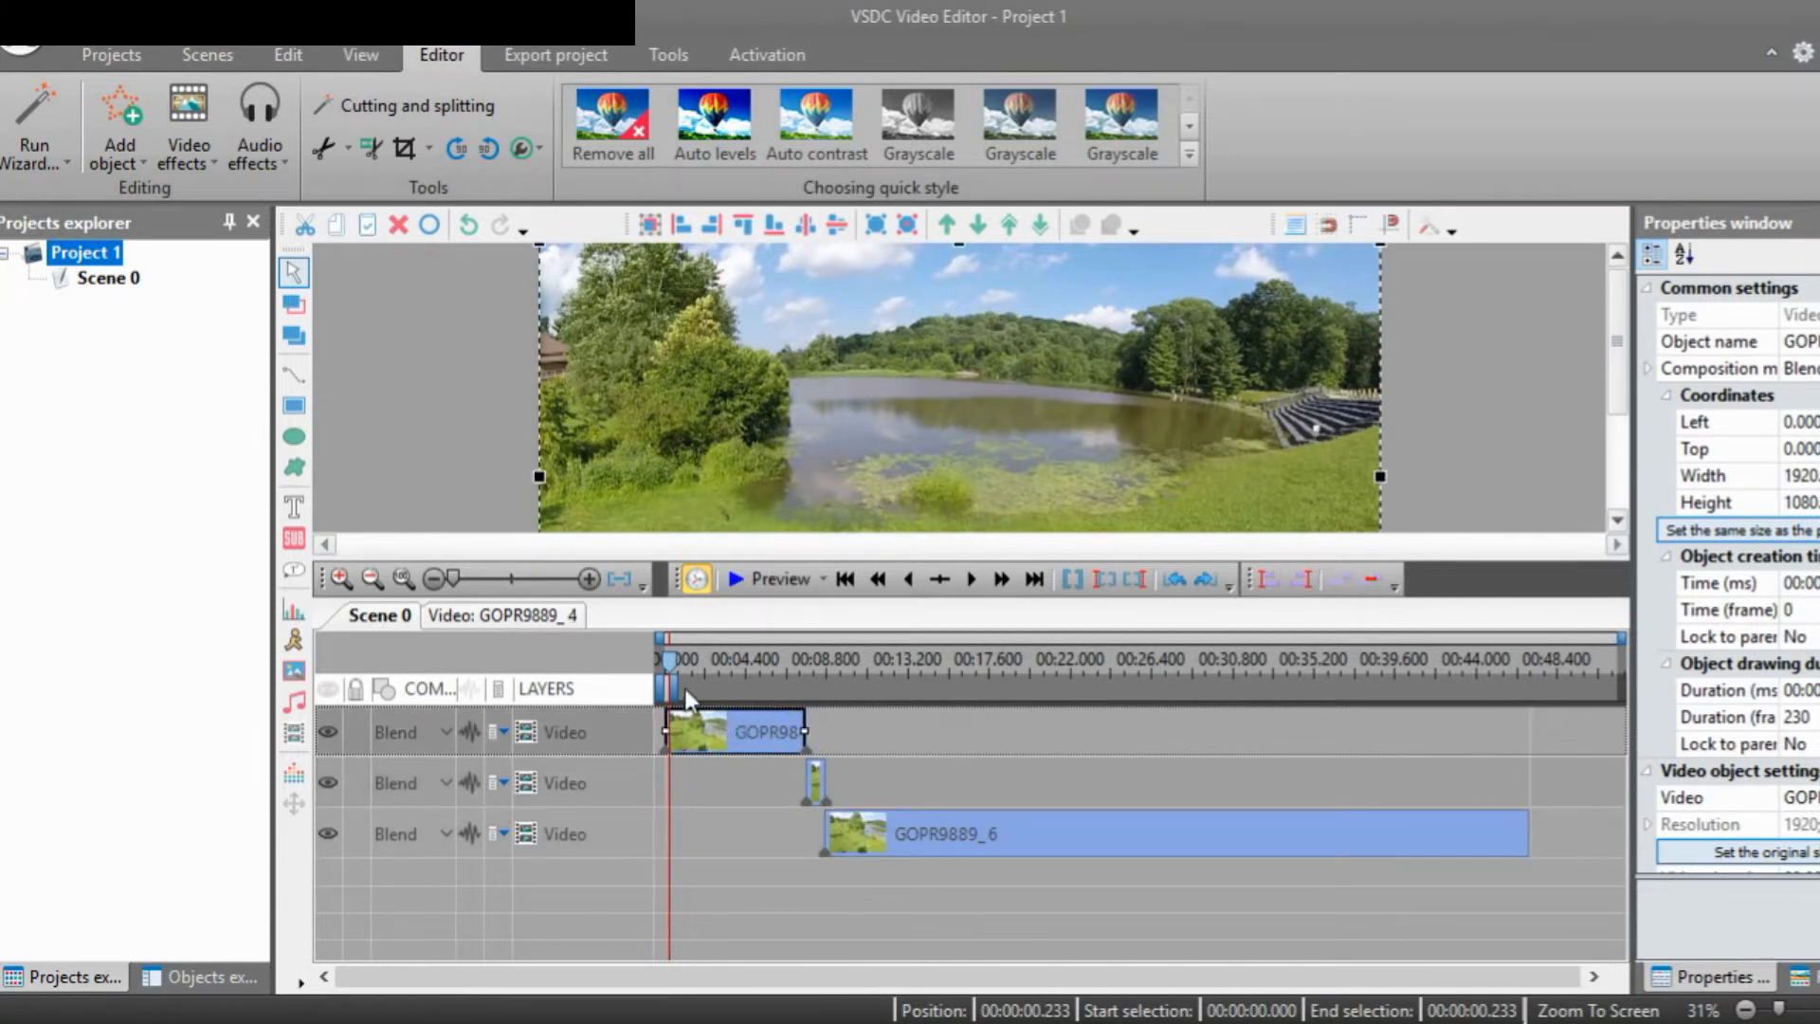
pyautogui.moveTo(1353, 896); pyautogui.dragTo(538, 724)
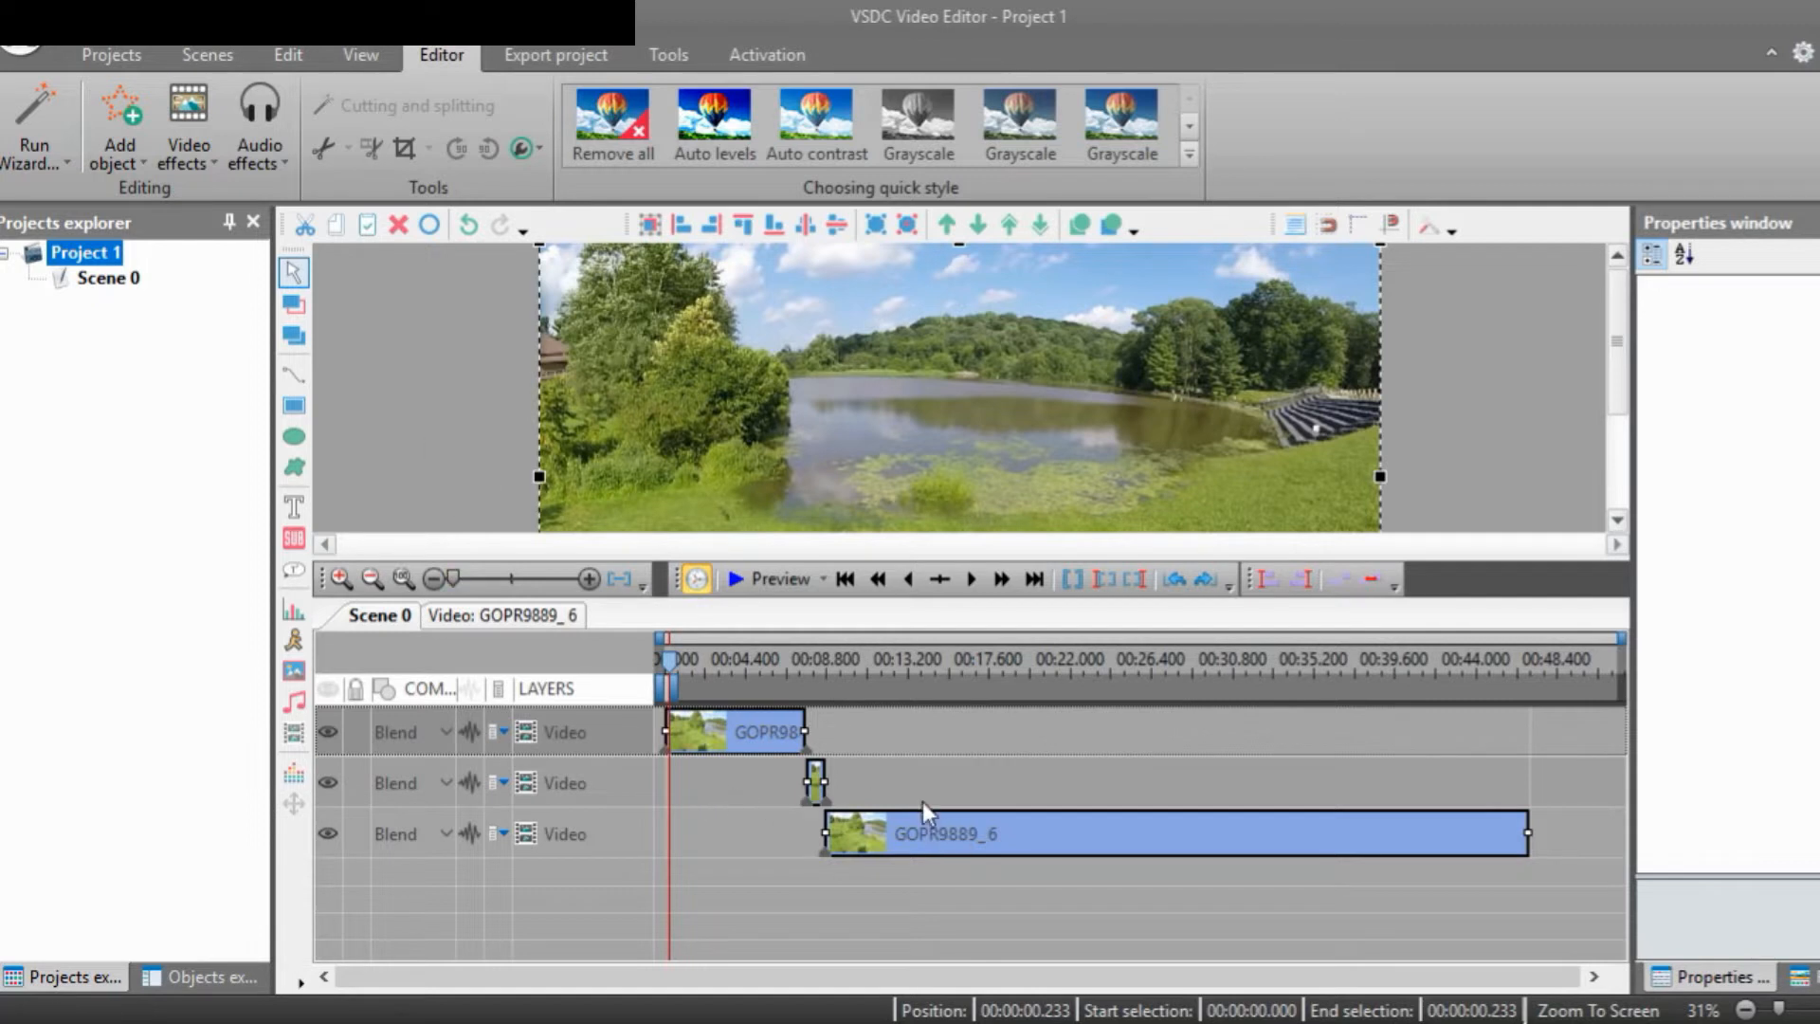
# Delete the first clip and the short second clip from the timeline, leaving only the long last clip
pyautogui.click(901, 758)
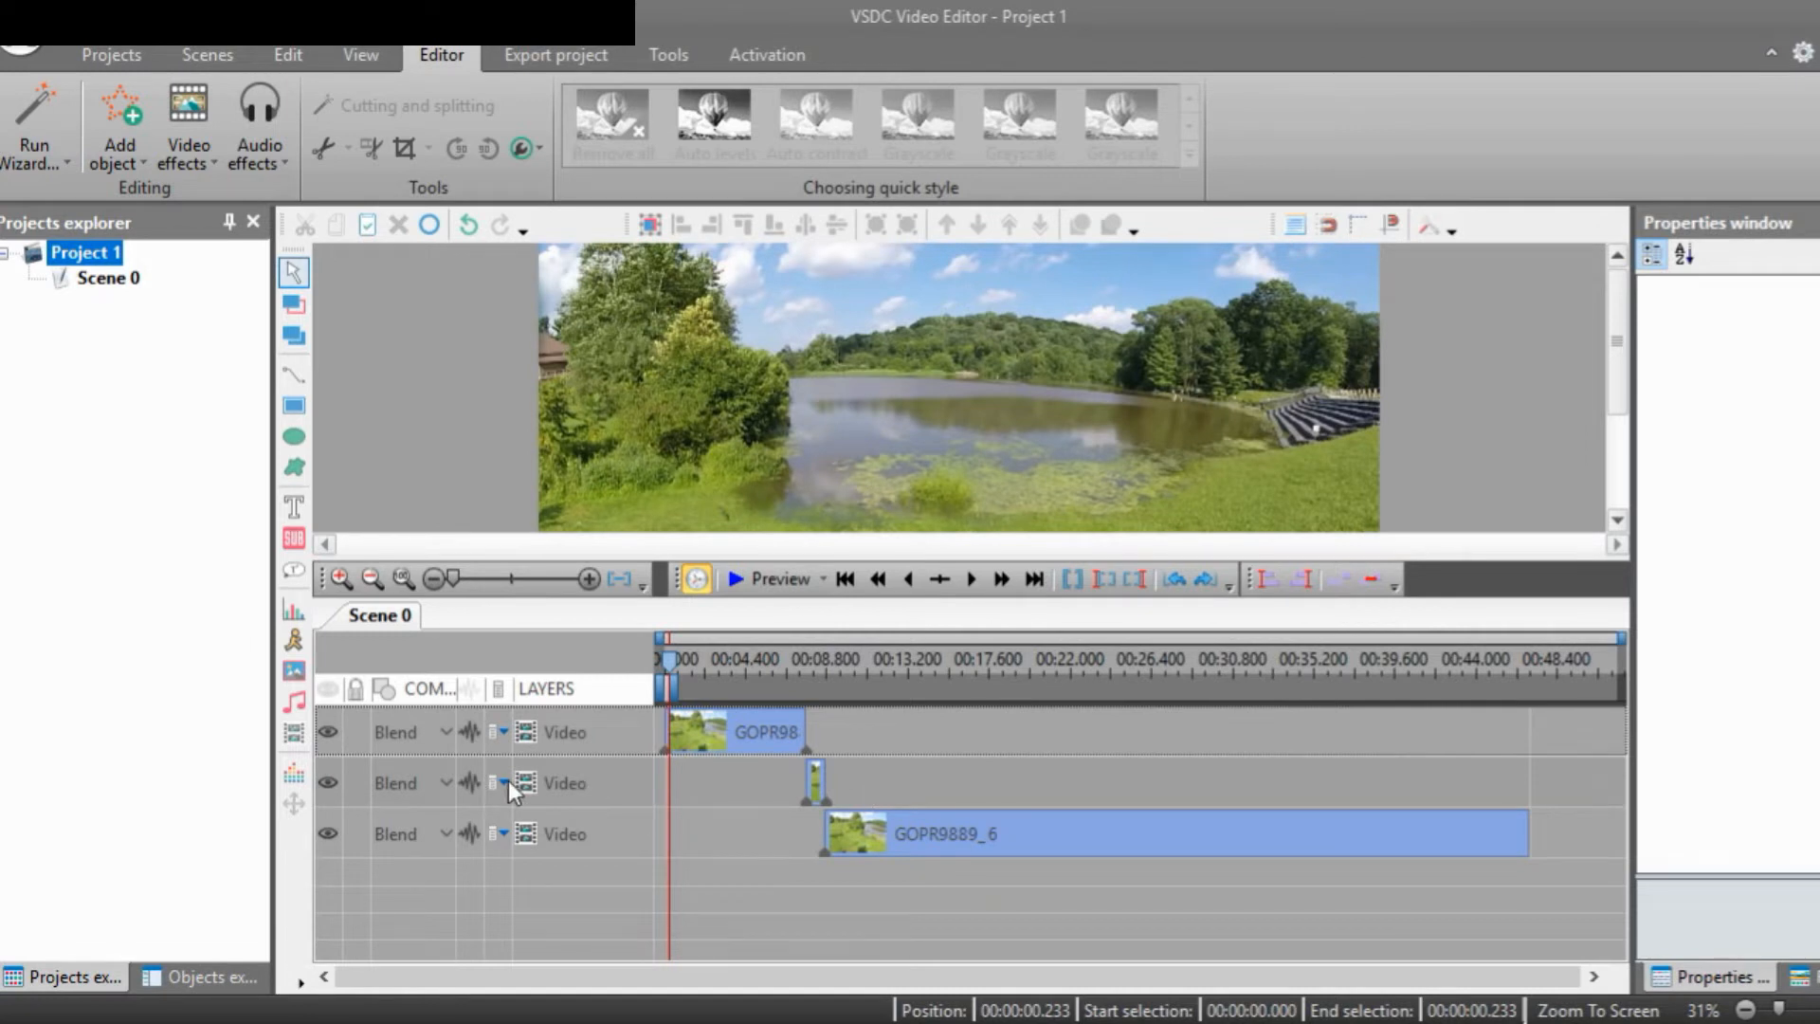
pyautogui.rightClick(503, 730)
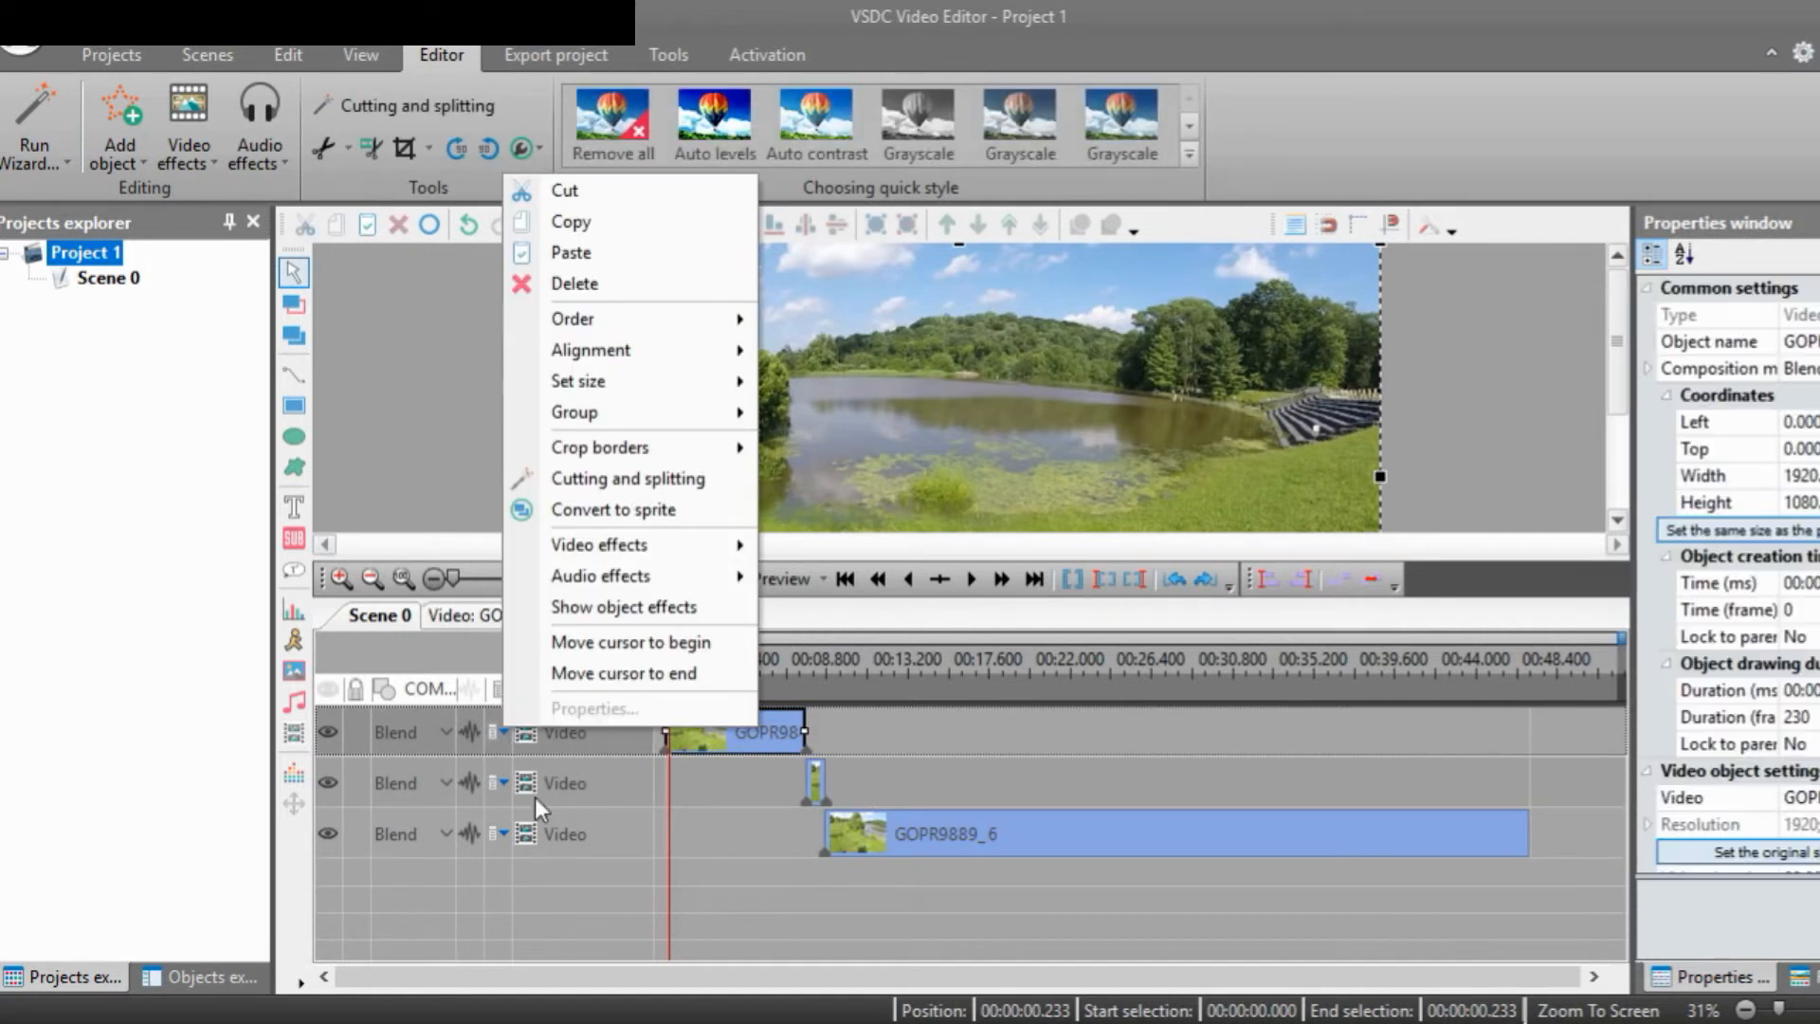
pyautogui.click(645, 304)
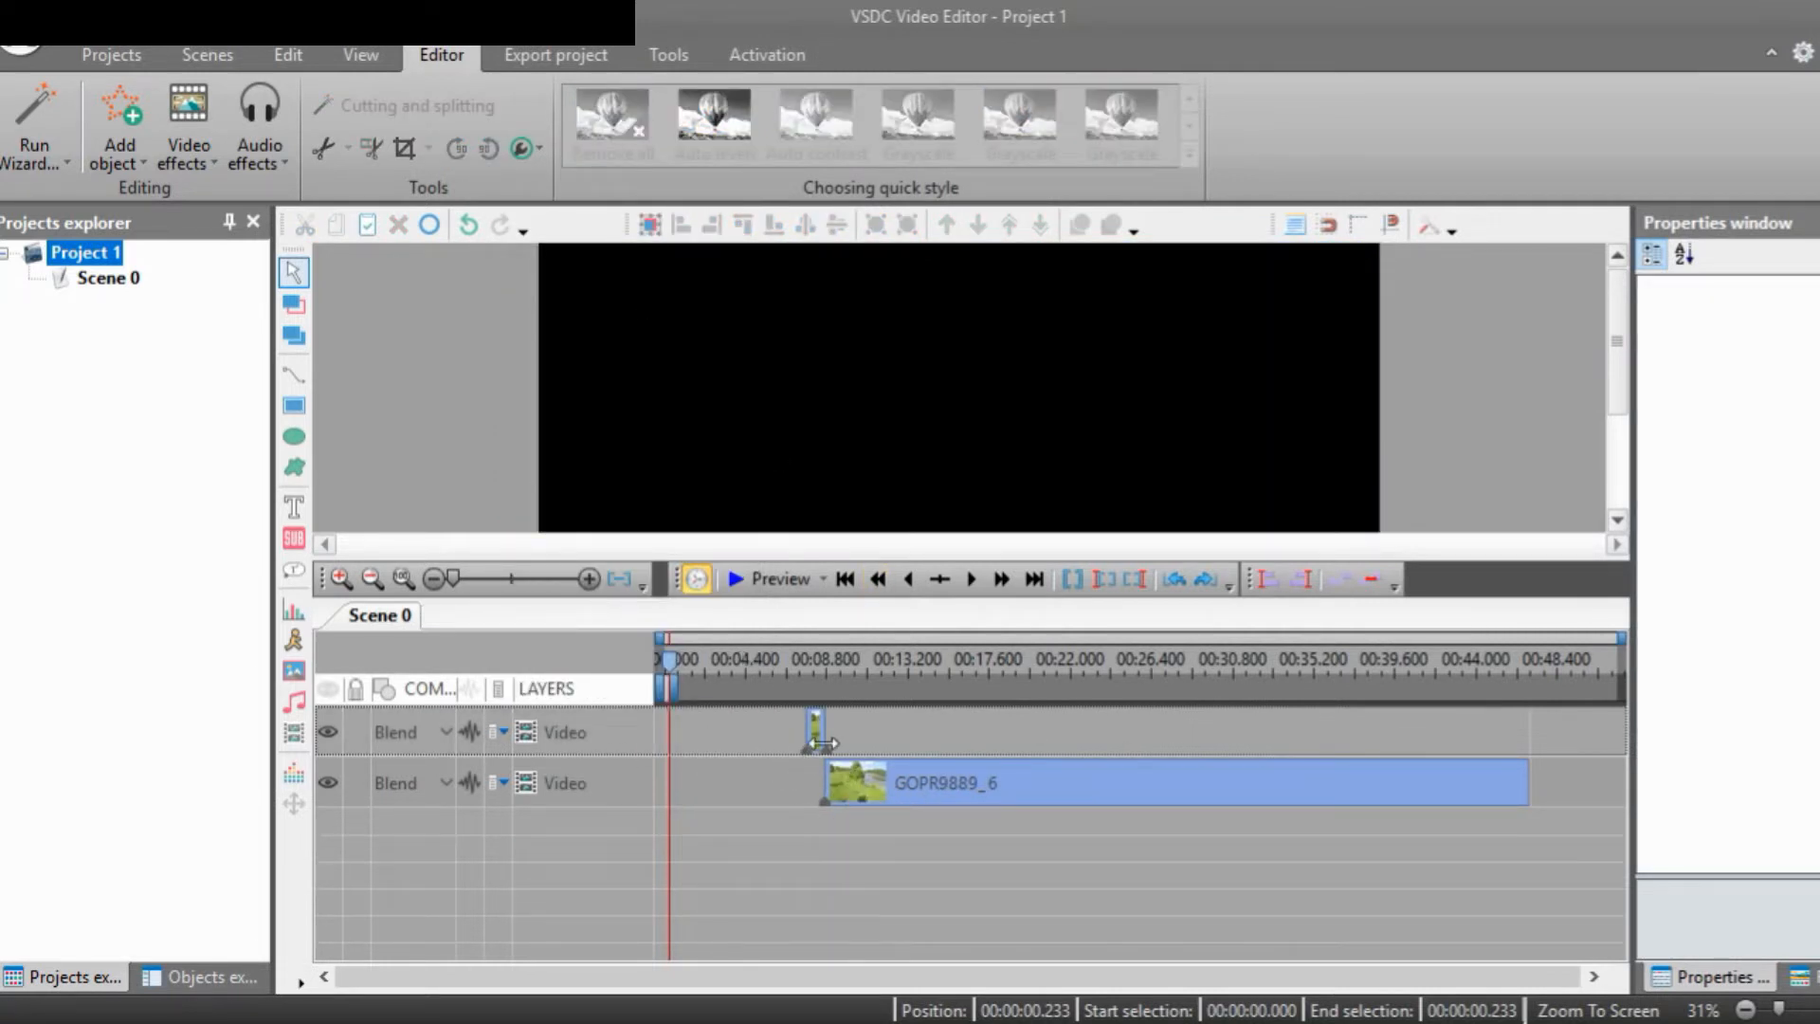
pyautogui.click(814, 730)
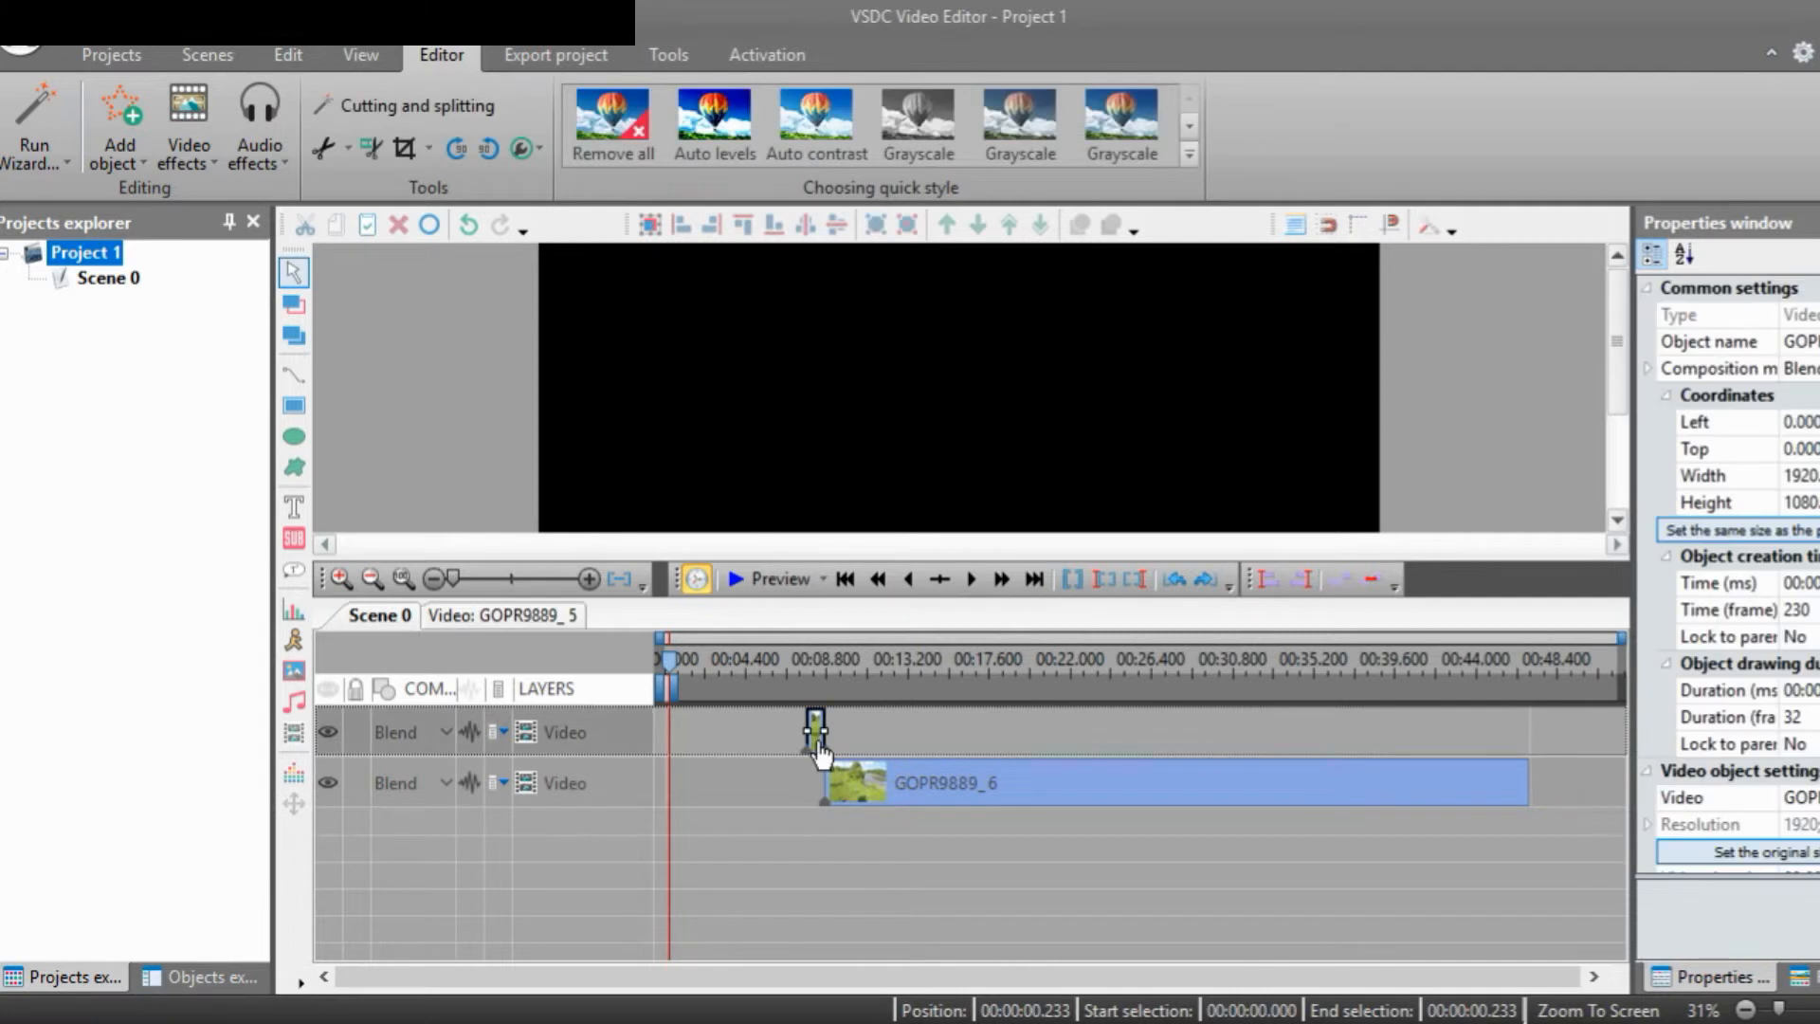
pyautogui.rightClick(503, 732)
pyautogui.click(607, 285)
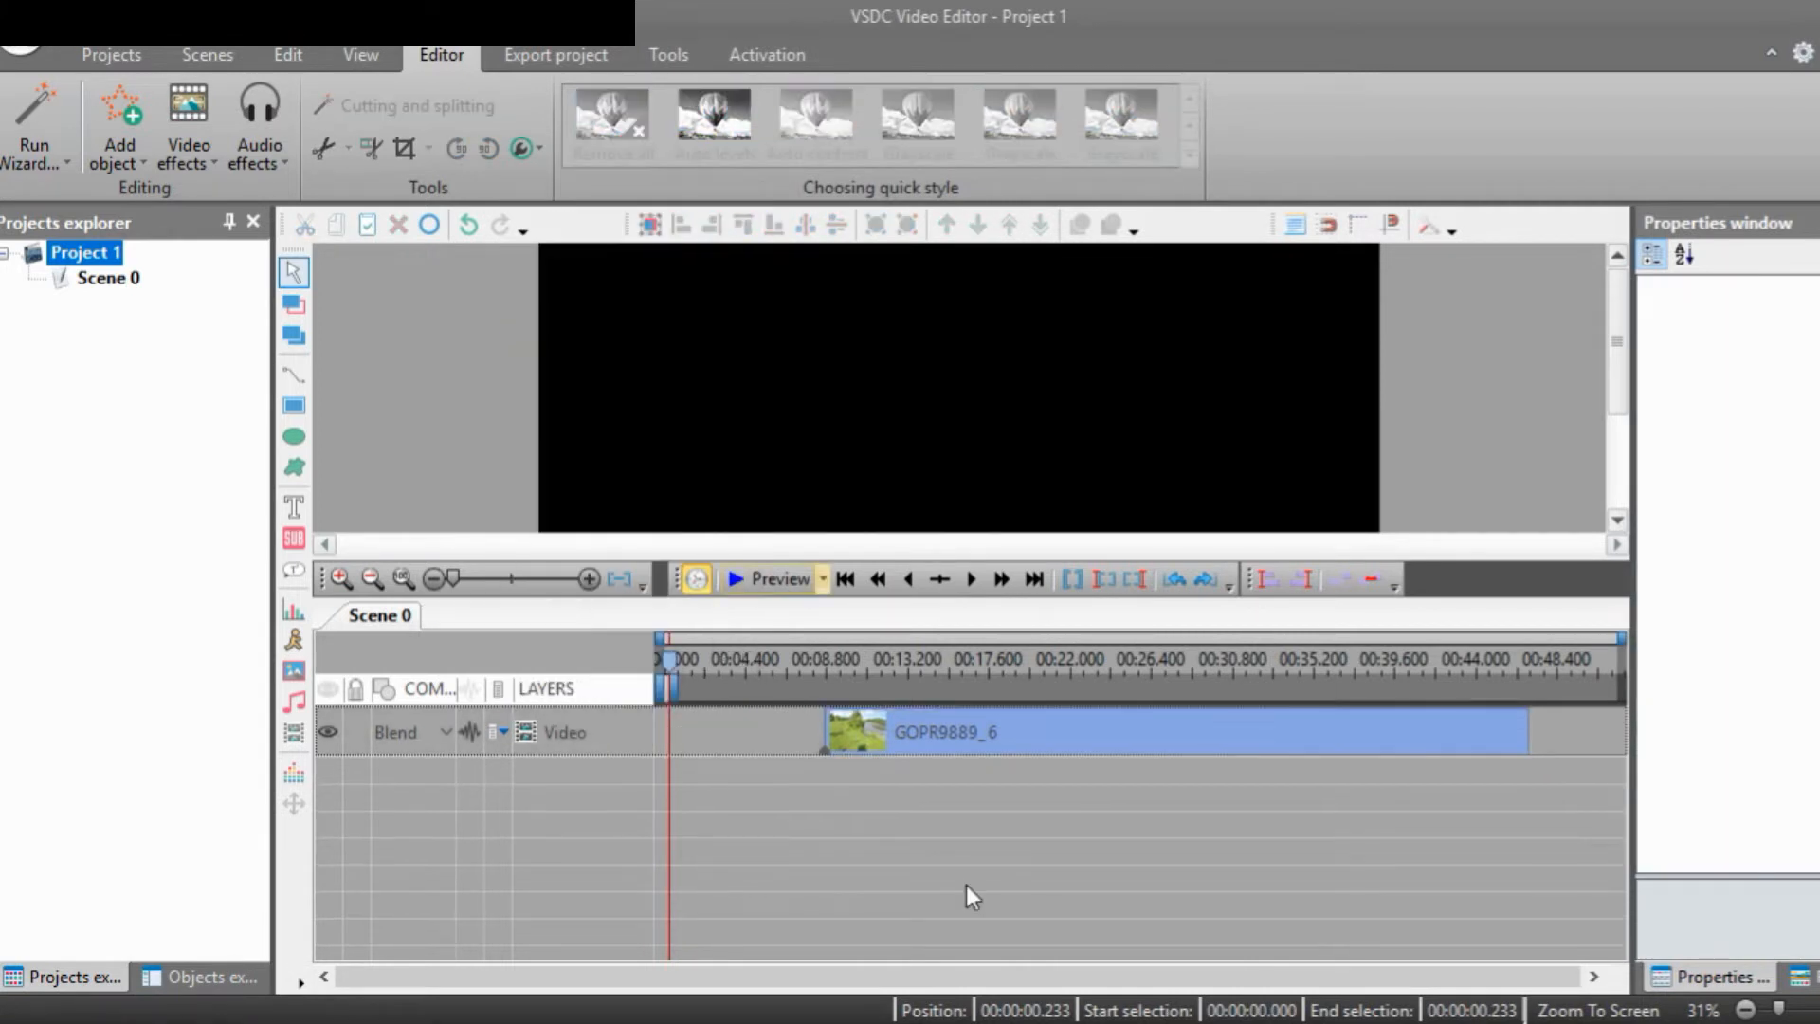
# Move the remaining clip to the start of the timeline and shrink the timeline area to enlarge the preview
pyautogui.moveTo(933, 740); pyautogui.dragTo(491, 784)
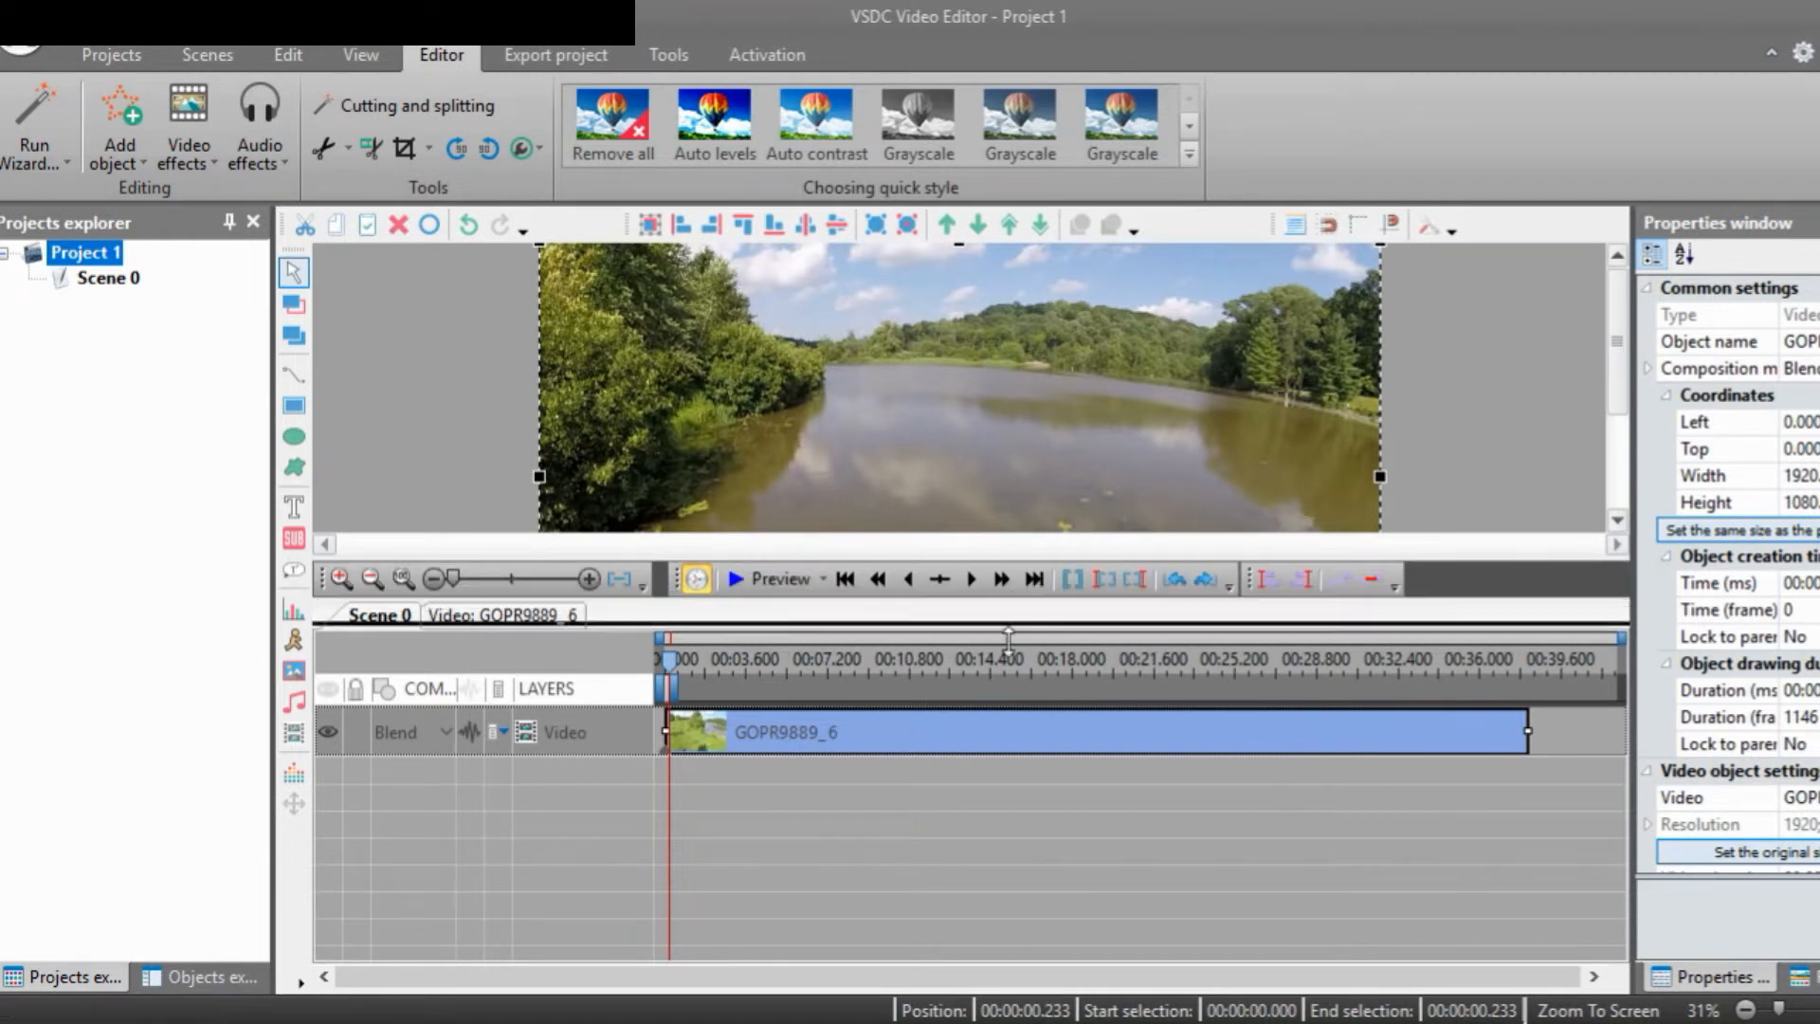
pyautogui.moveTo(1009, 635); pyautogui.dragTo(1000, 794)
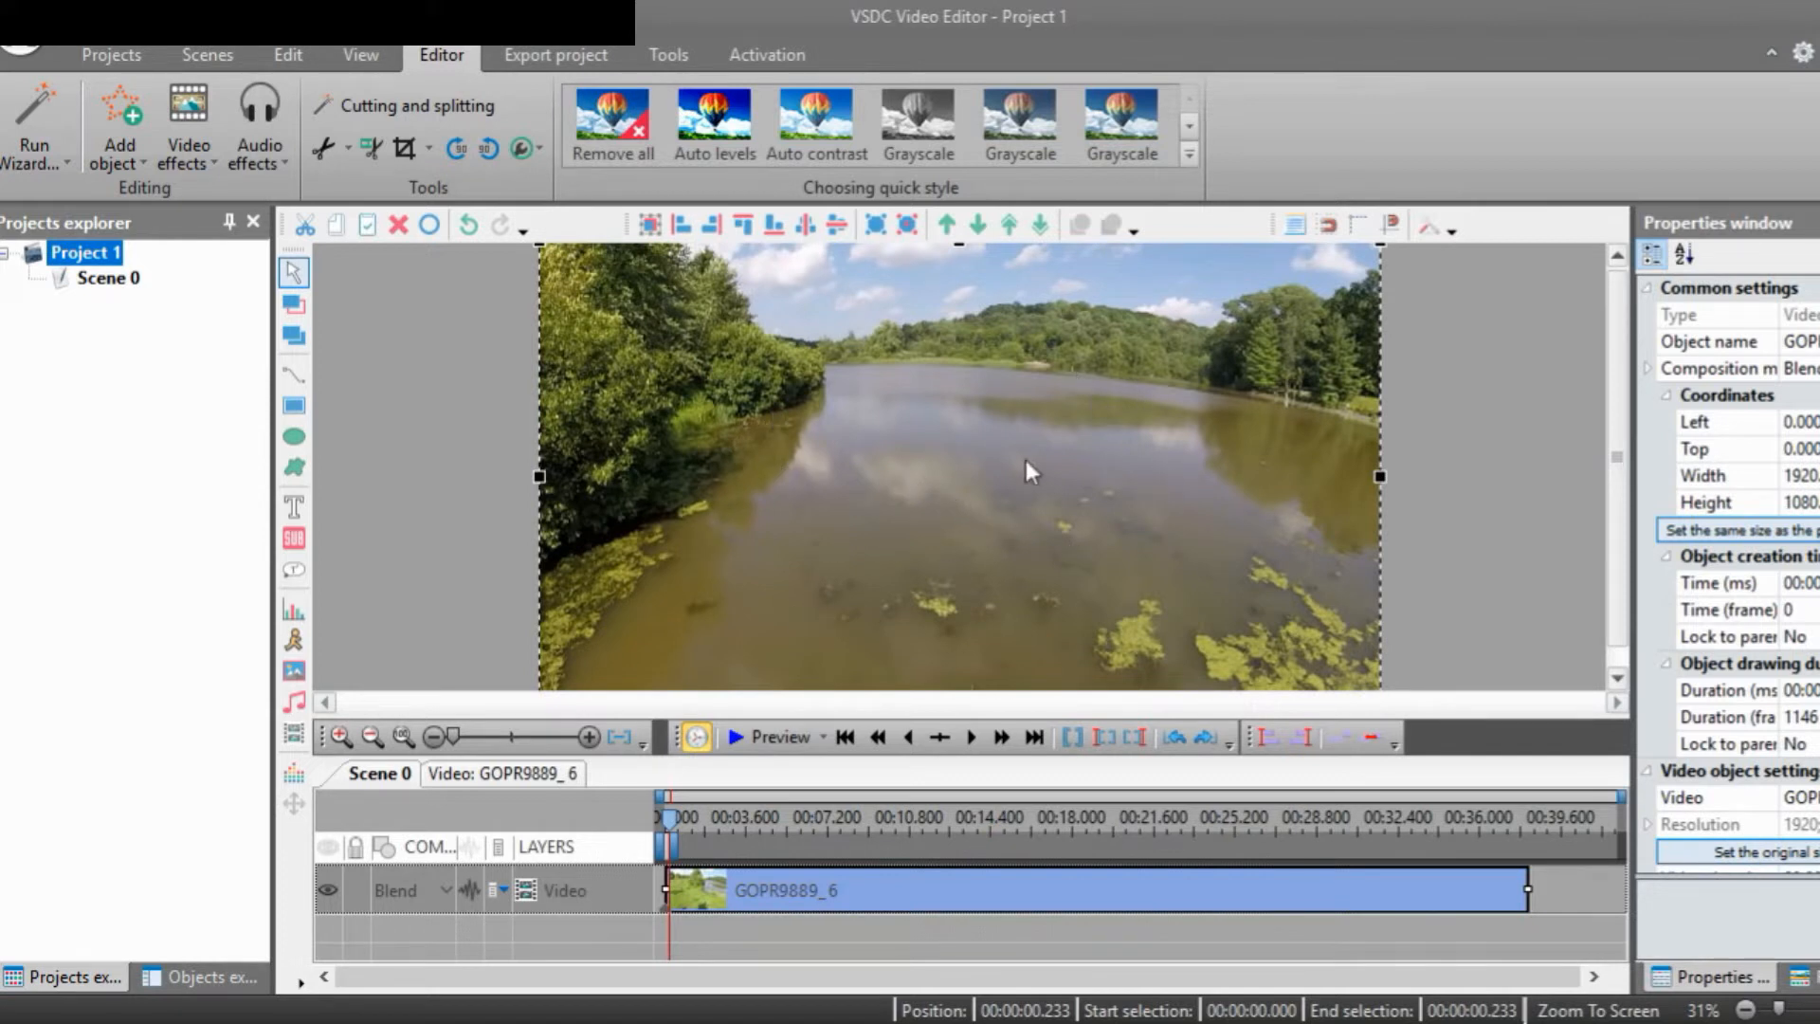
# Try cropping the clip's right border to 1682x1080, restore the full 1920x1080 frame and cancel the crop
pyautogui.click(404, 149)
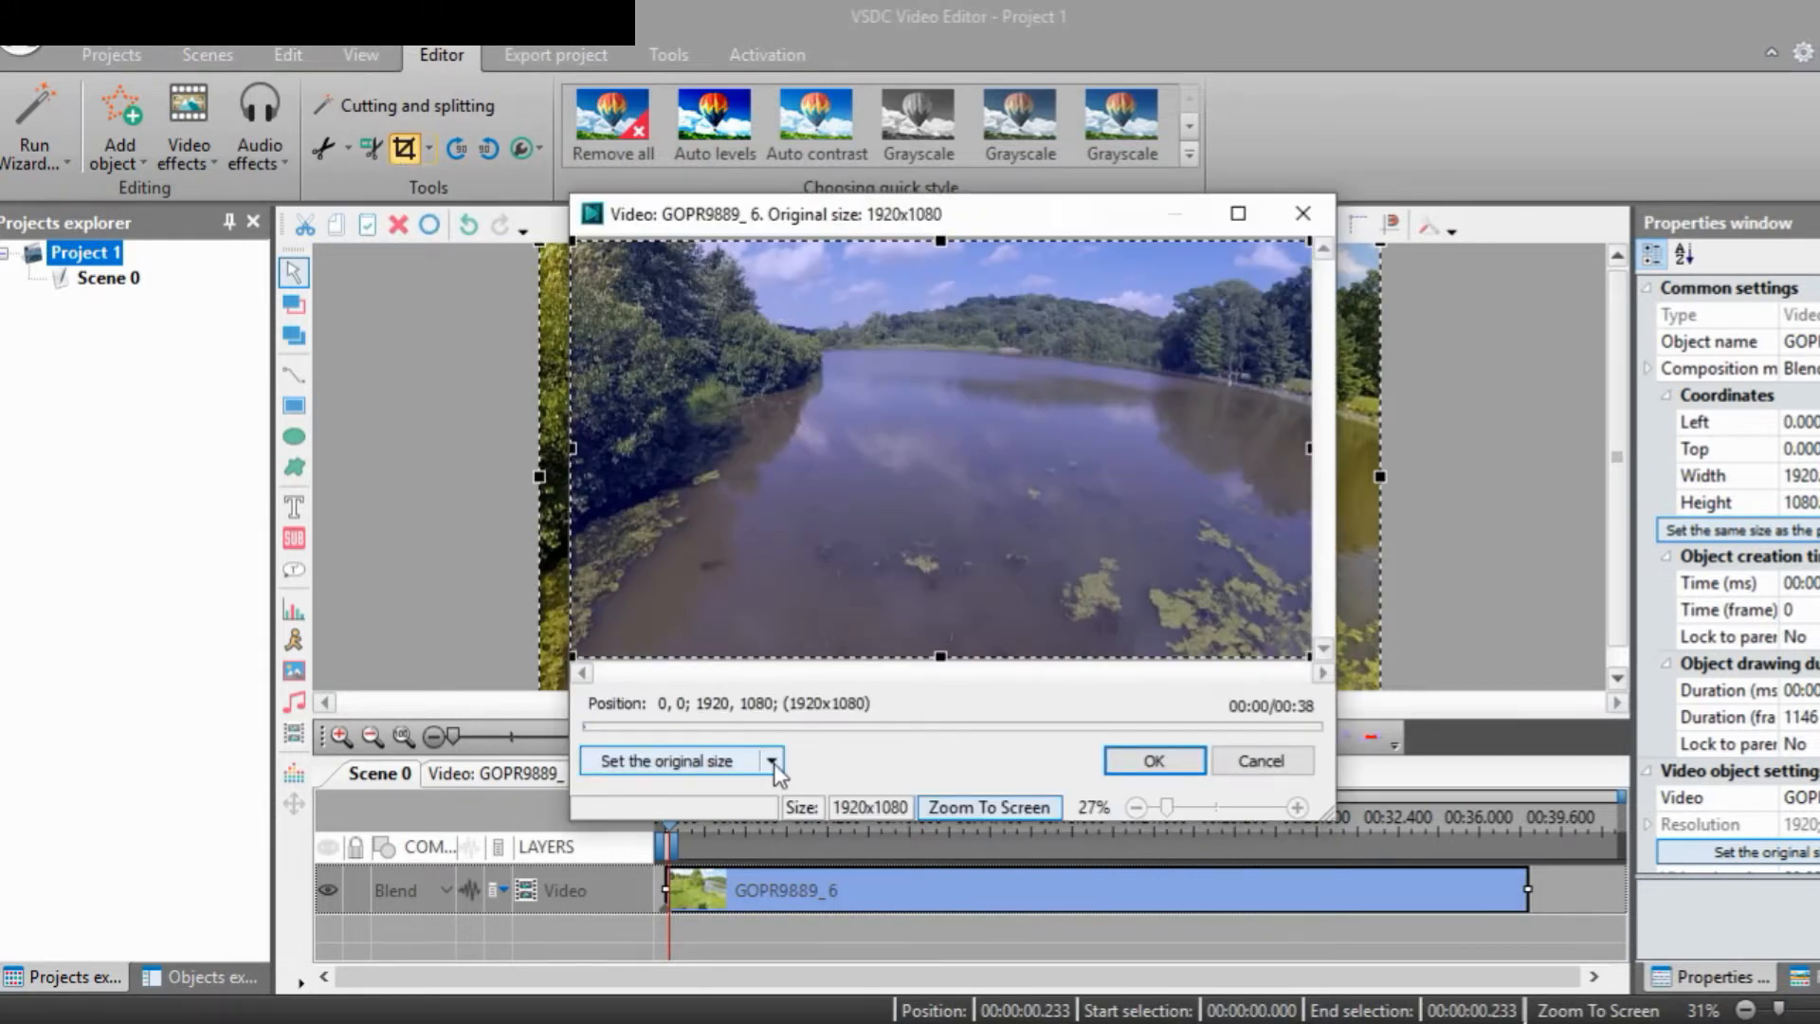
pyautogui.click(774, 764)
pyautogui.moveTo(912, 804)
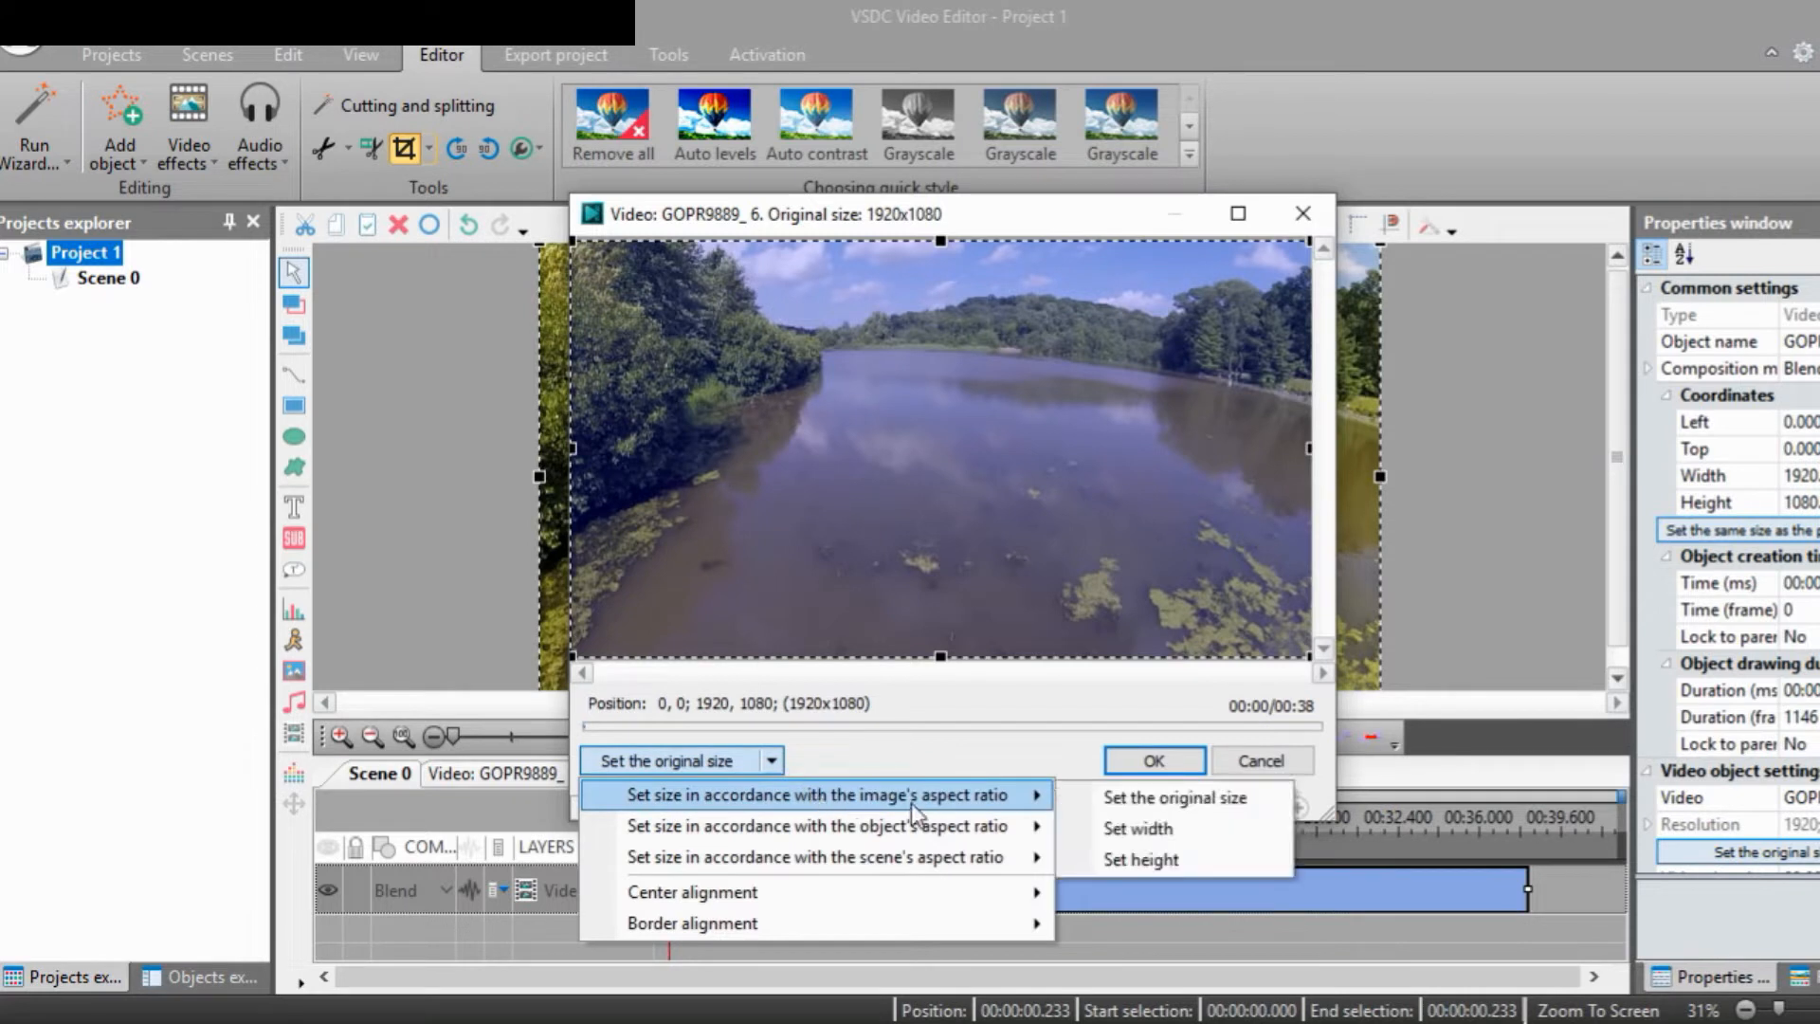
pyautogui.moveTo(986, 831)
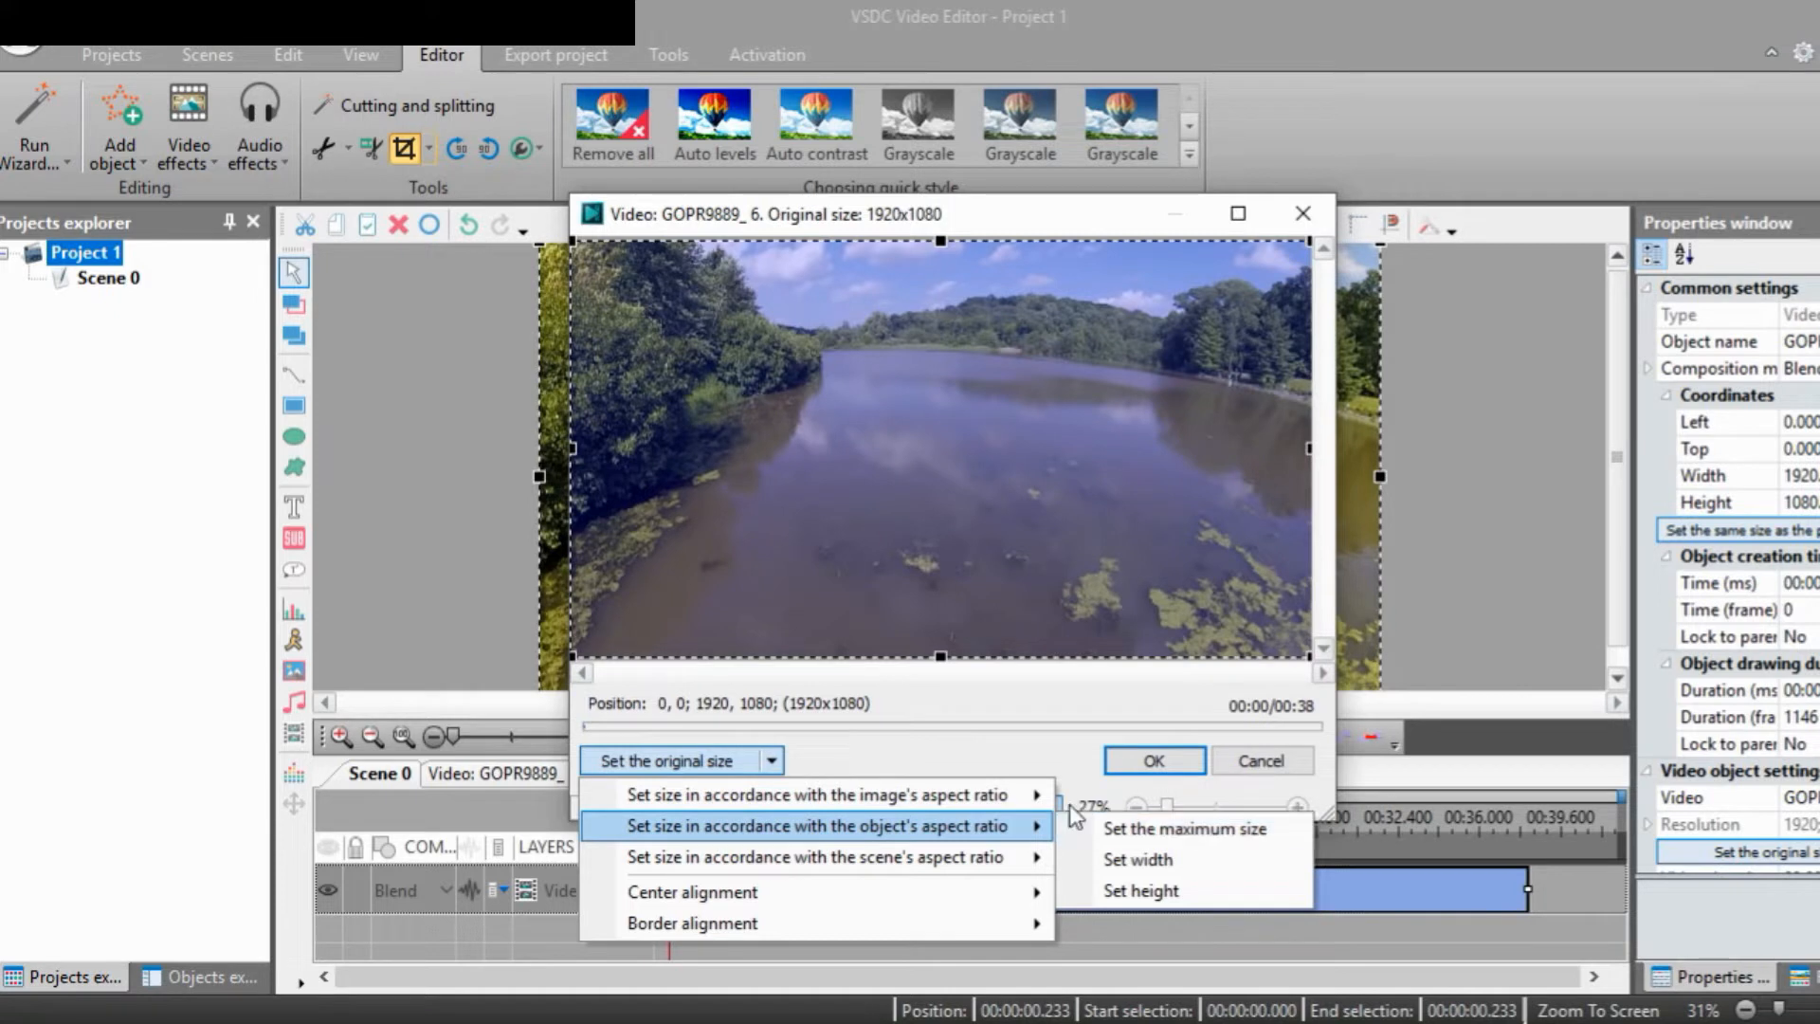
pyautogui.click(992, 756)
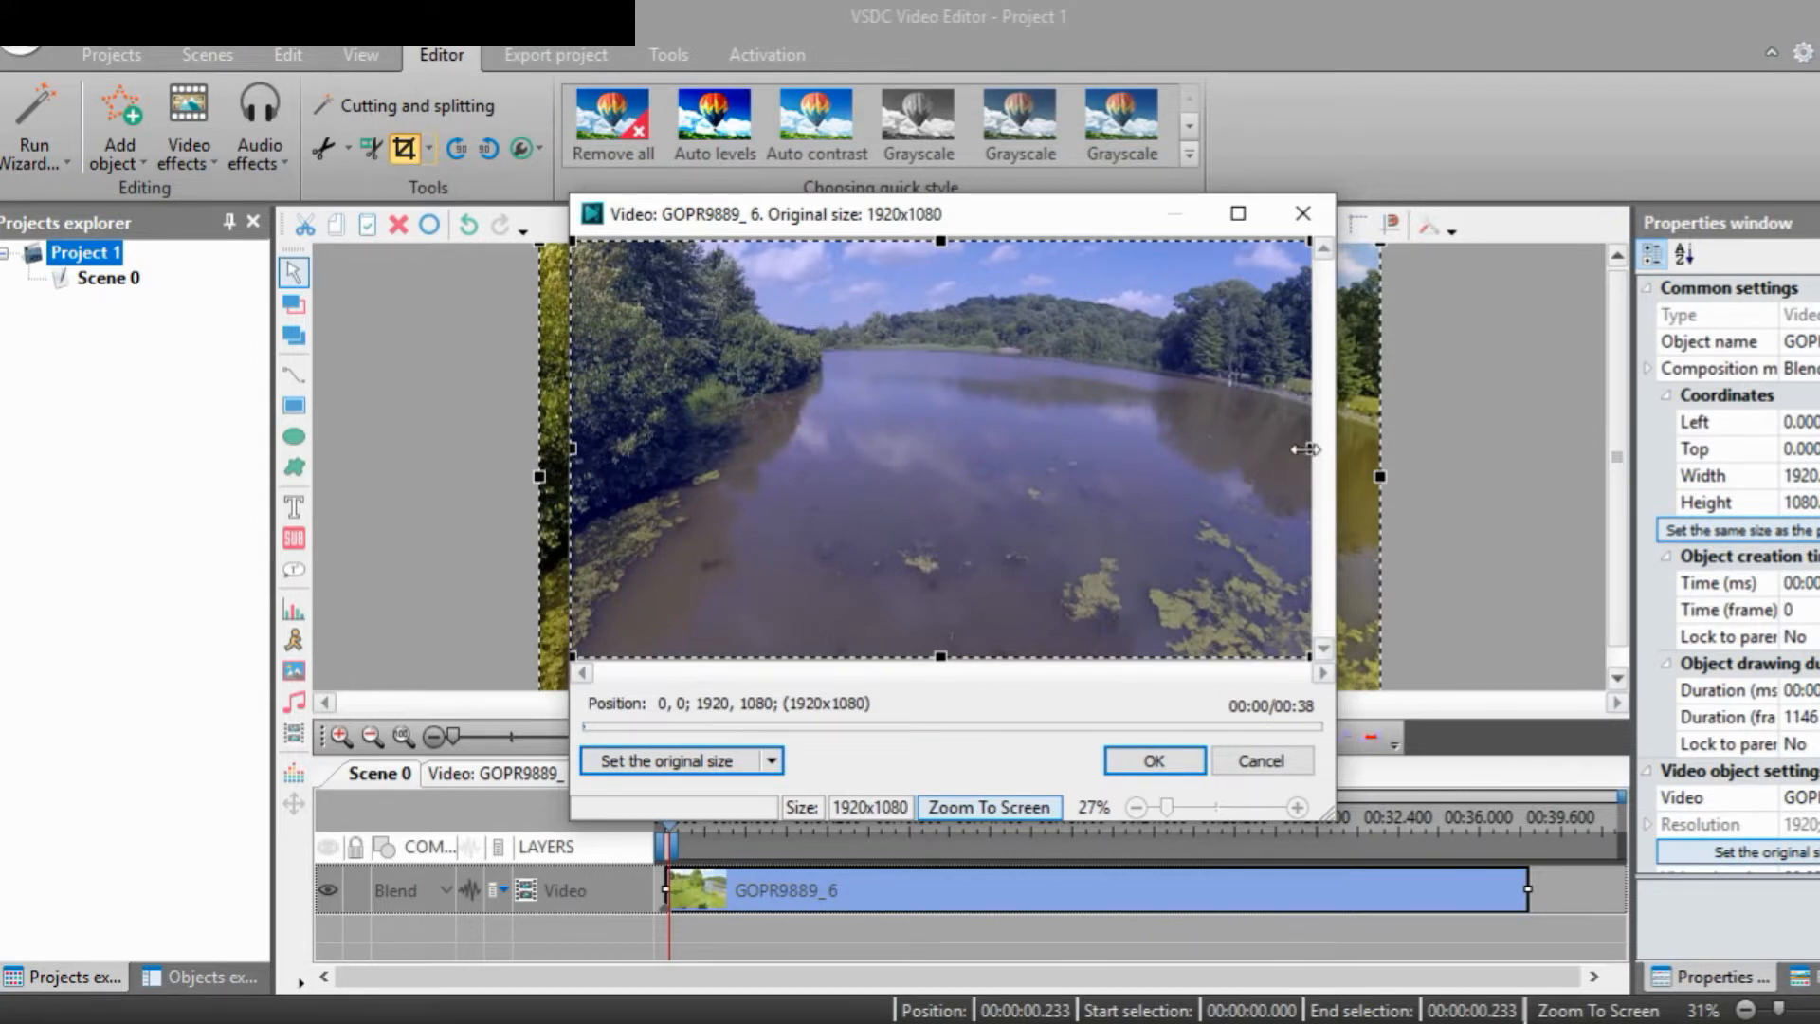
pyautogui.moveTo(1305, 448); pyautogui.dragTo(1220, 474)
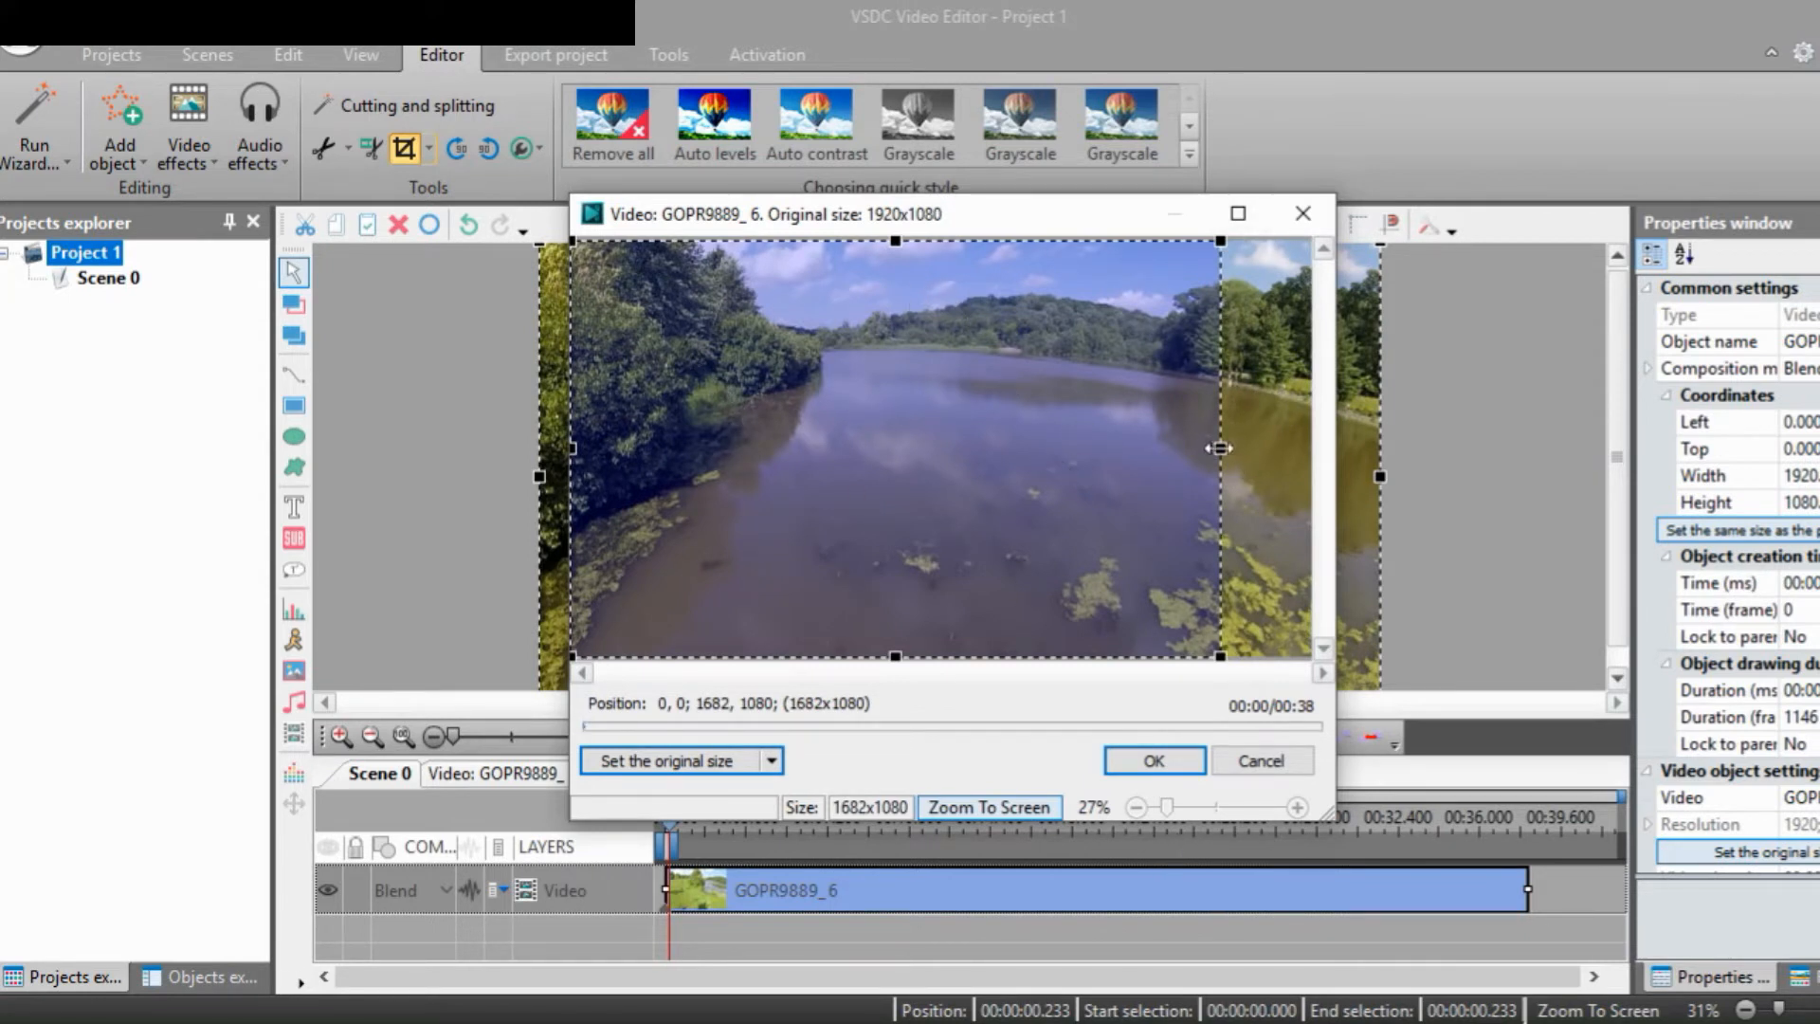
pyautogui.moveTo(1221, 449); pyautogui.dragTo(1382, 411)
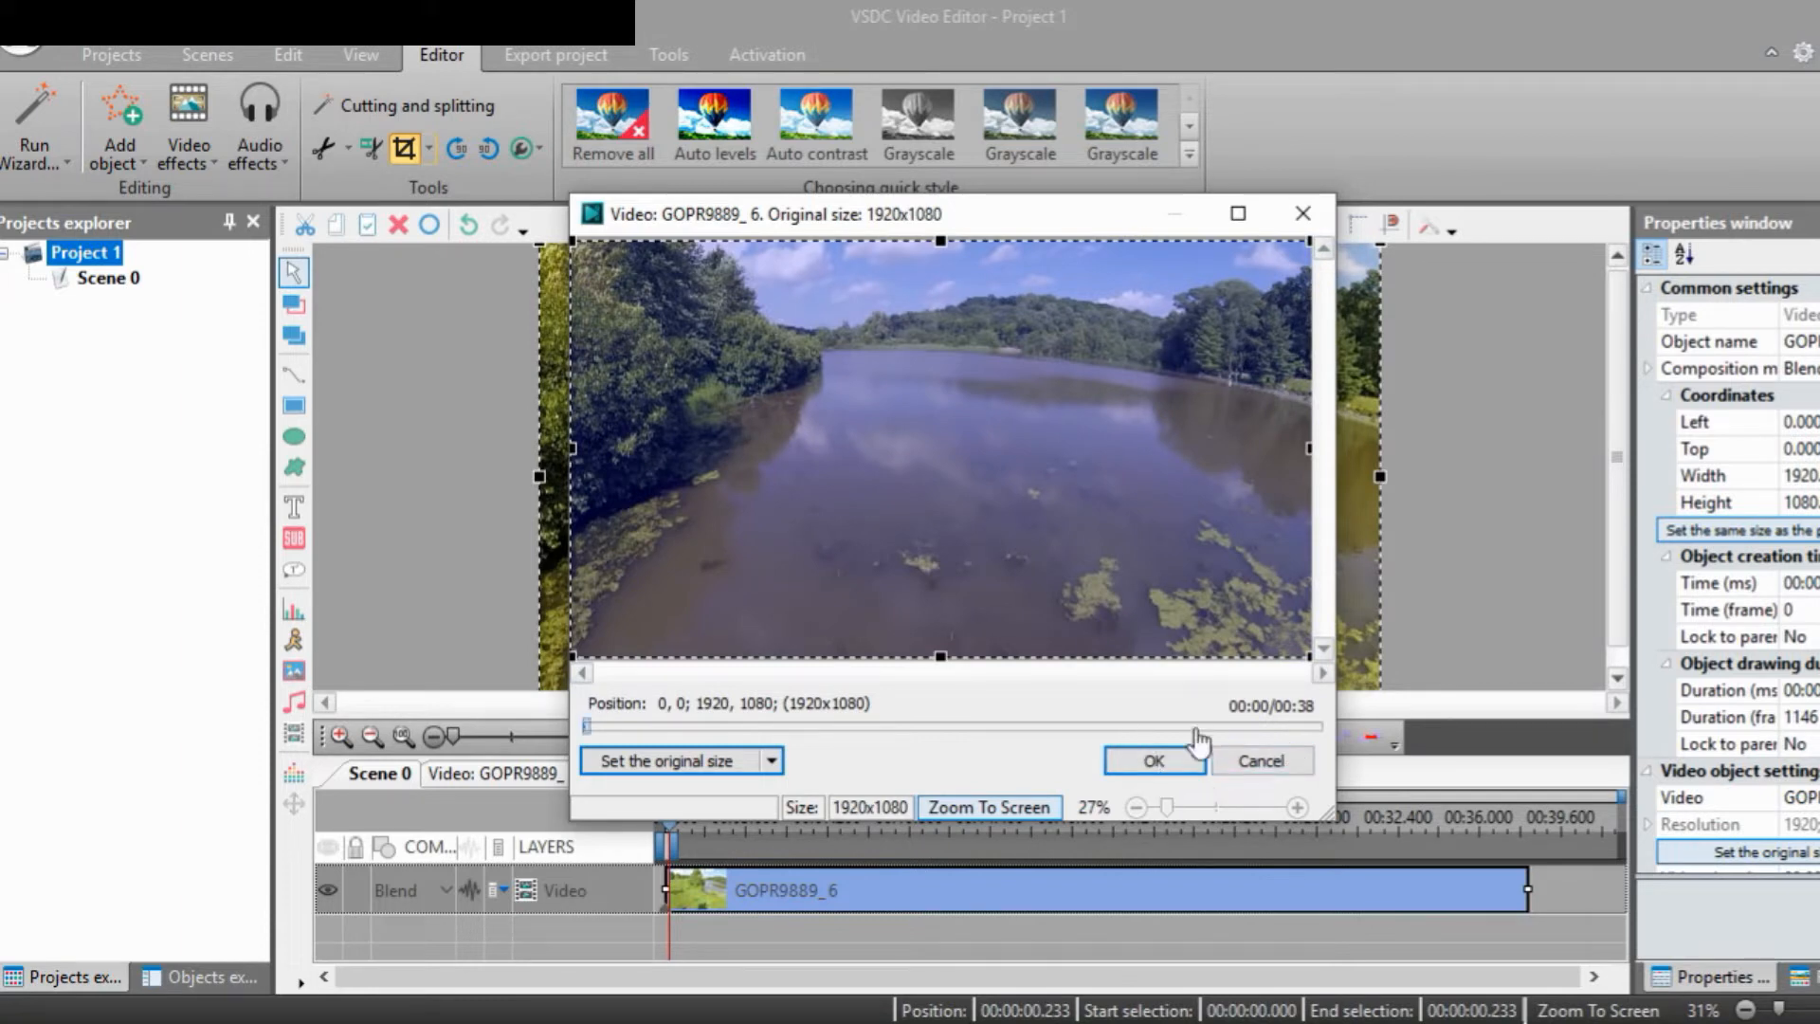
pyautogui.click(1255, 759)
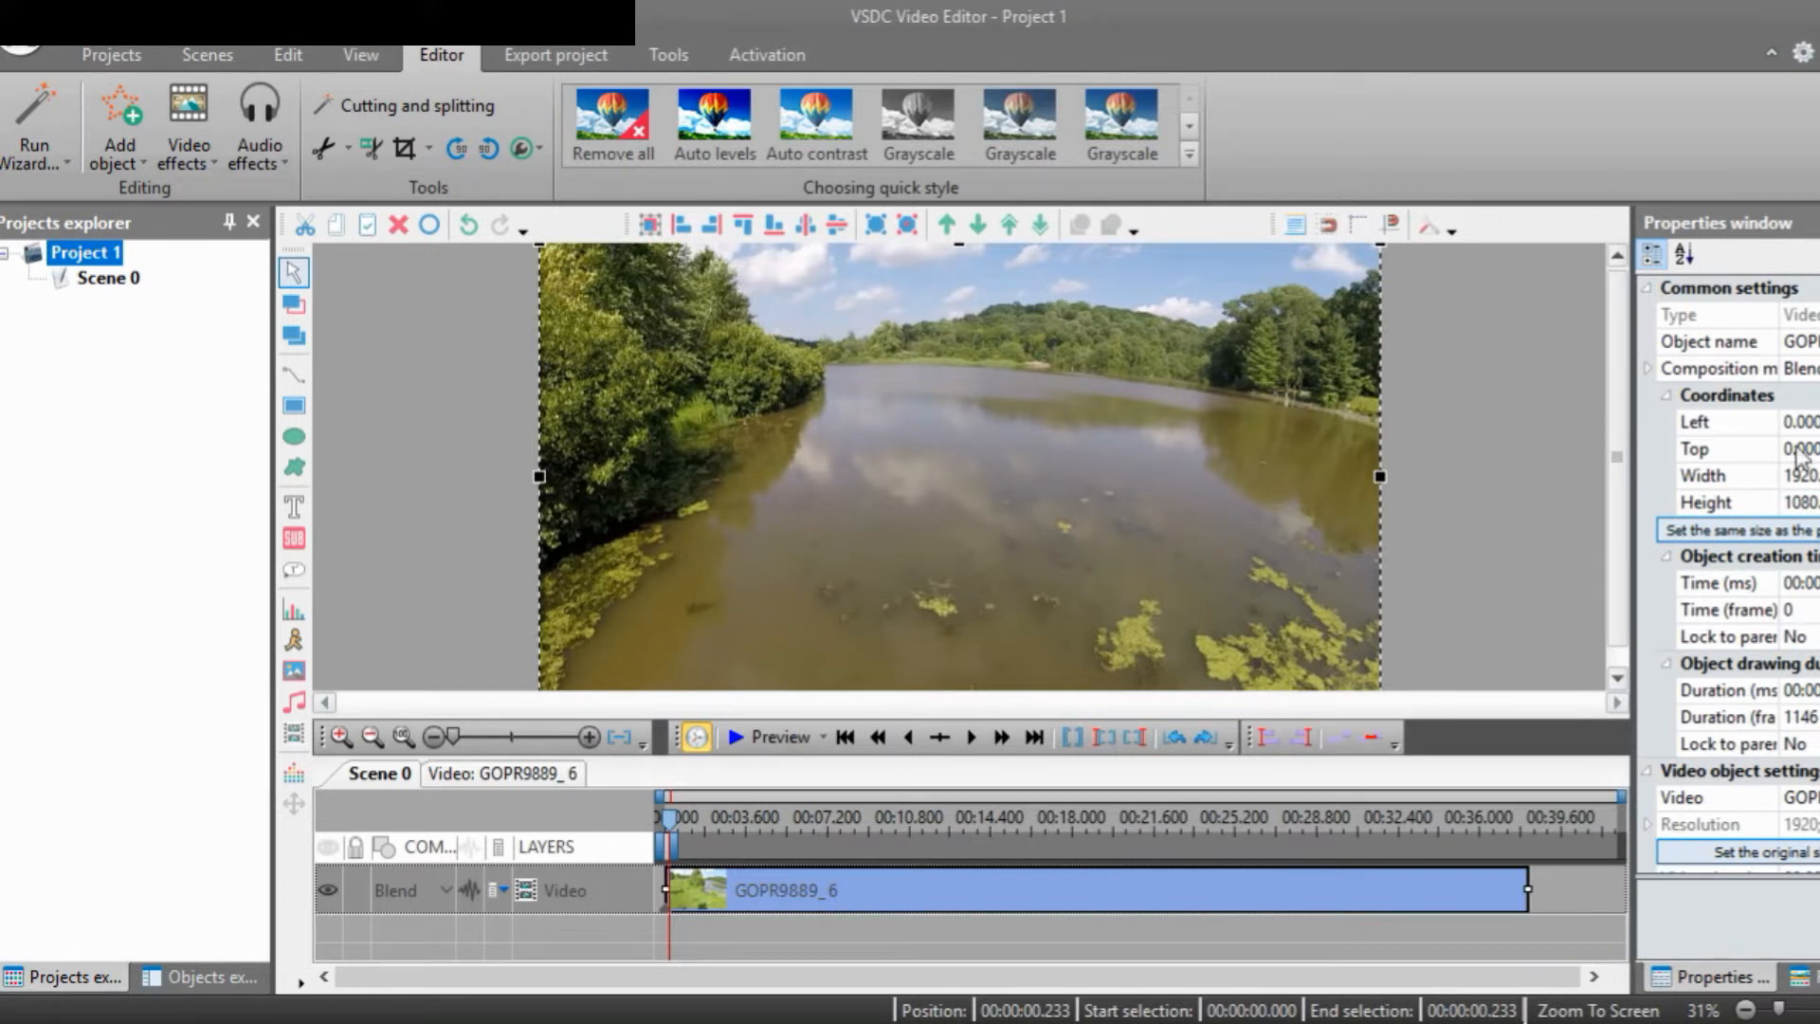
# Mute the clip by setting its audio volume to -100 dB, and clear the selection
pyautogui.scroll(-3, 1730, 569)
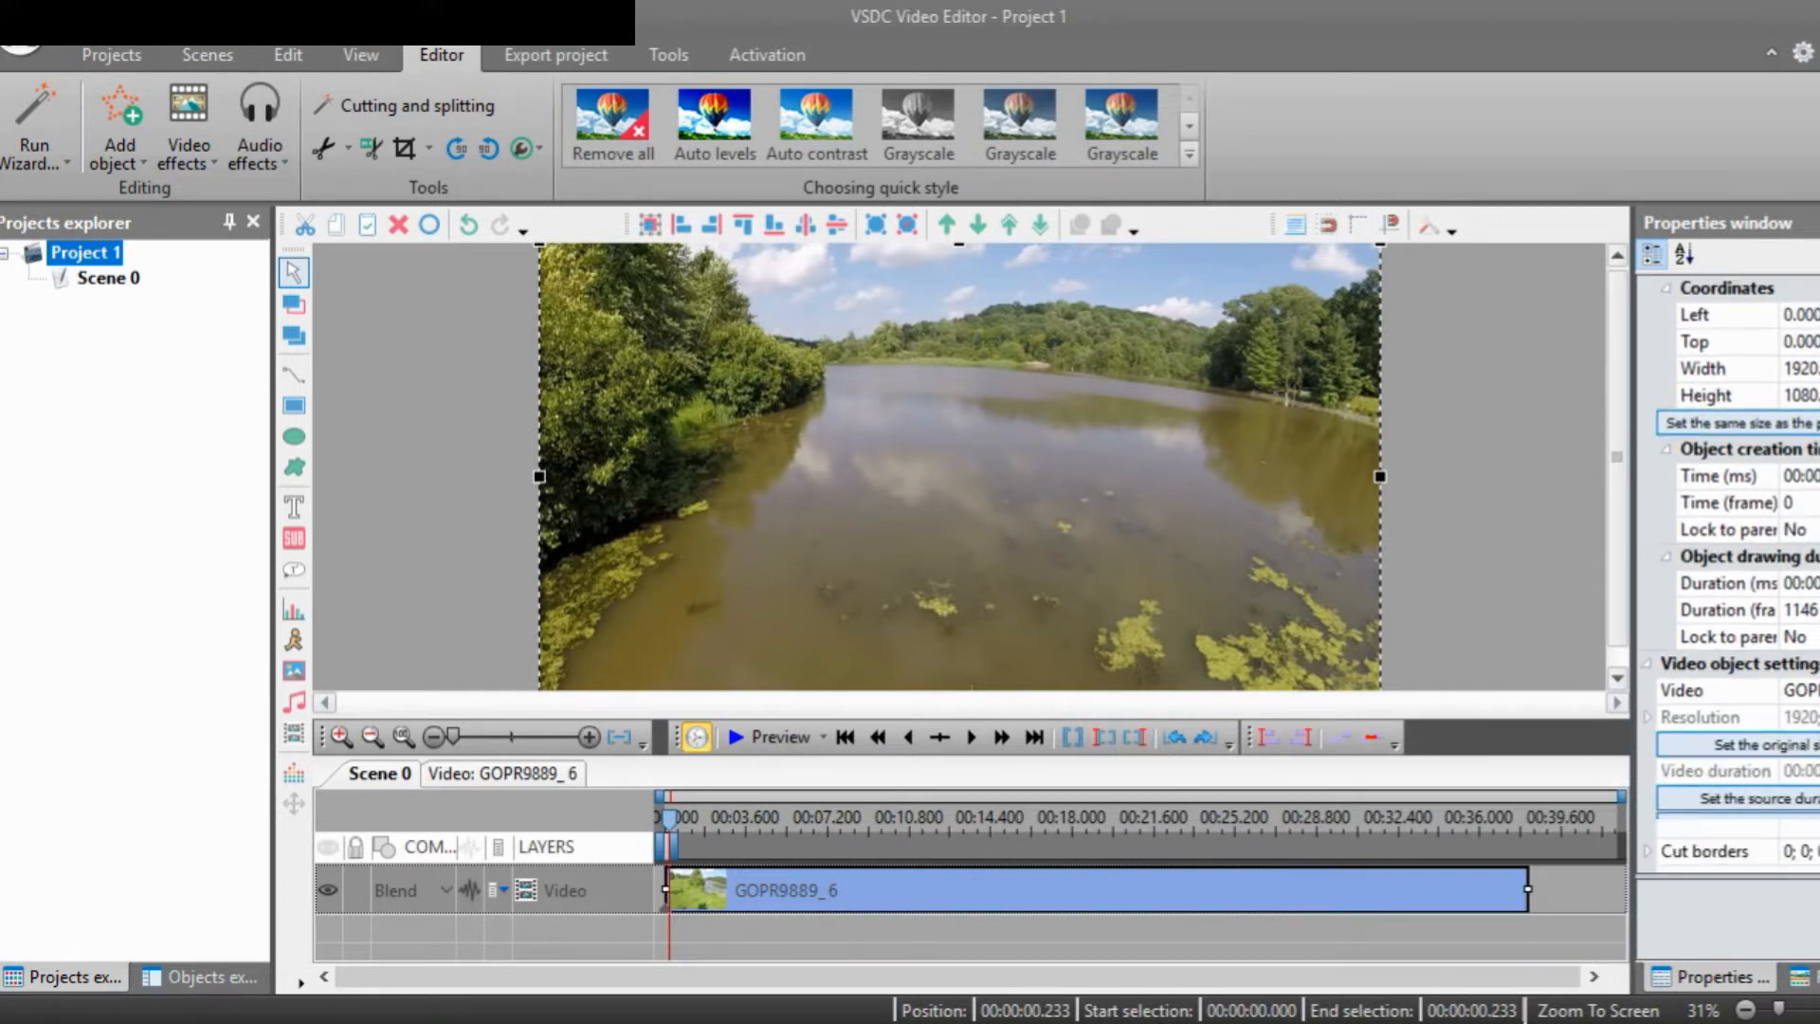
pyautogui.scroll(-1, 1730, 569)
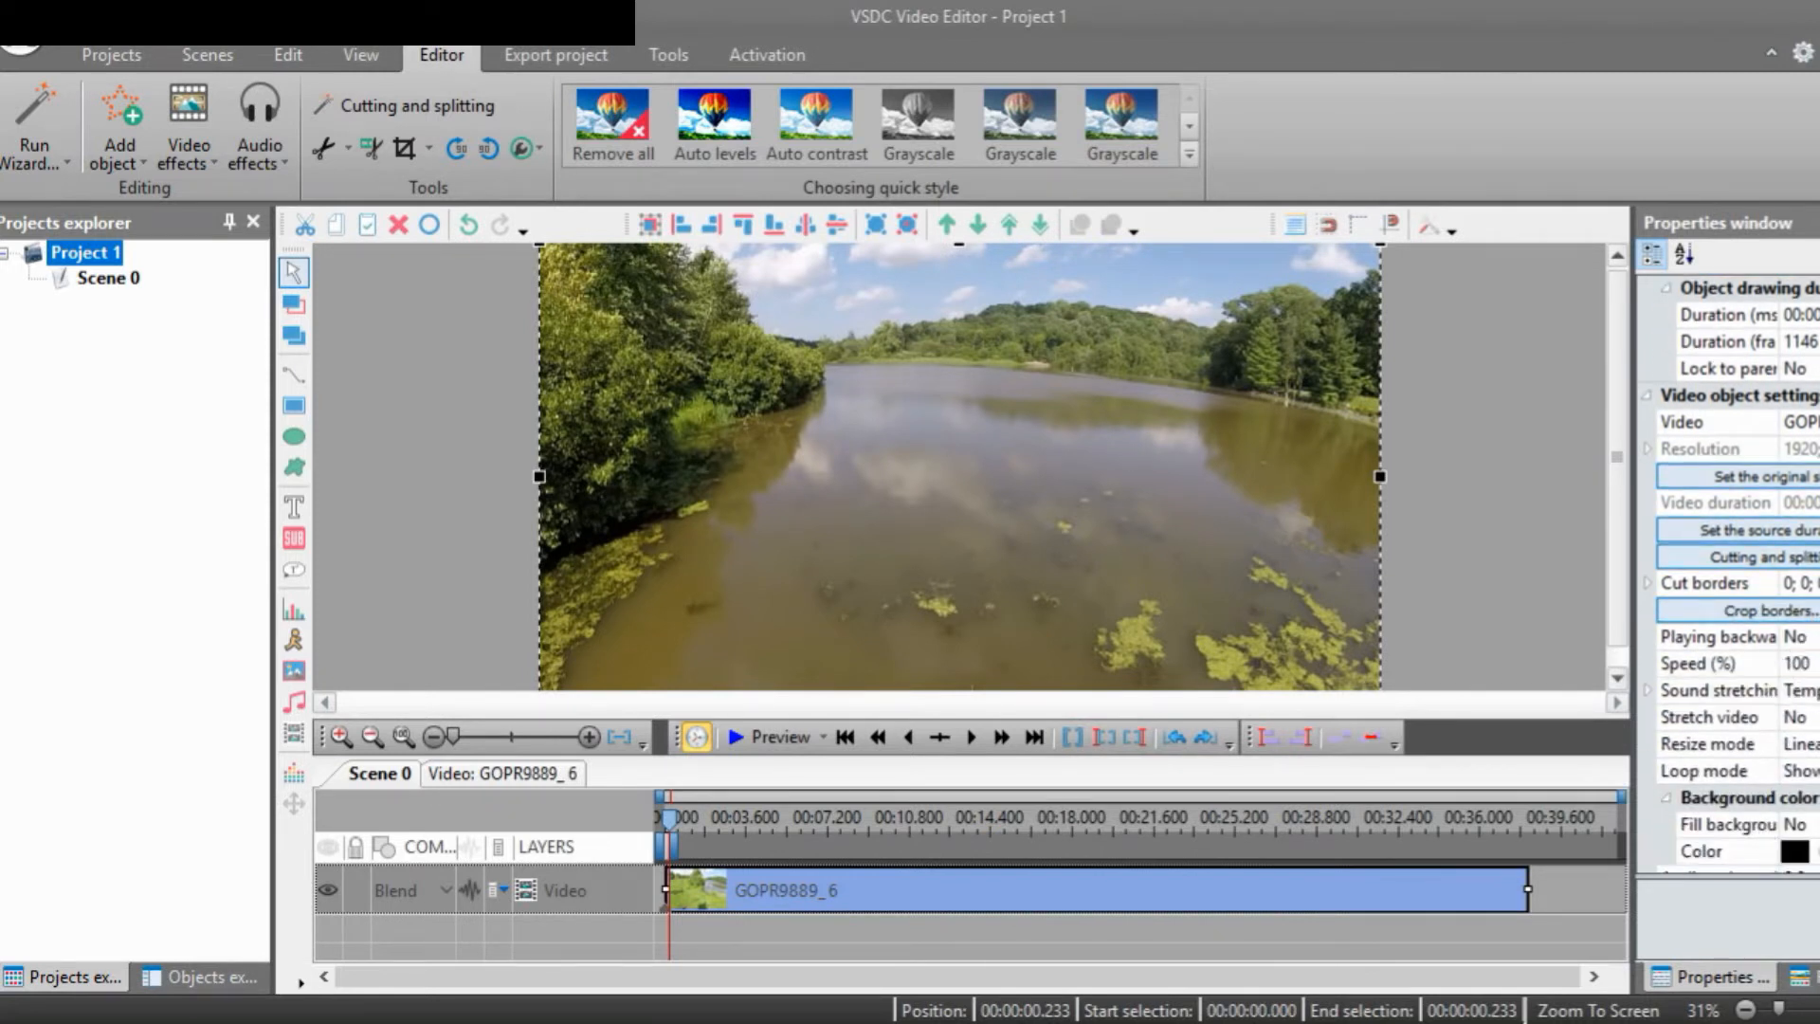
pyautogui.scroll(-3, 1722, 825)
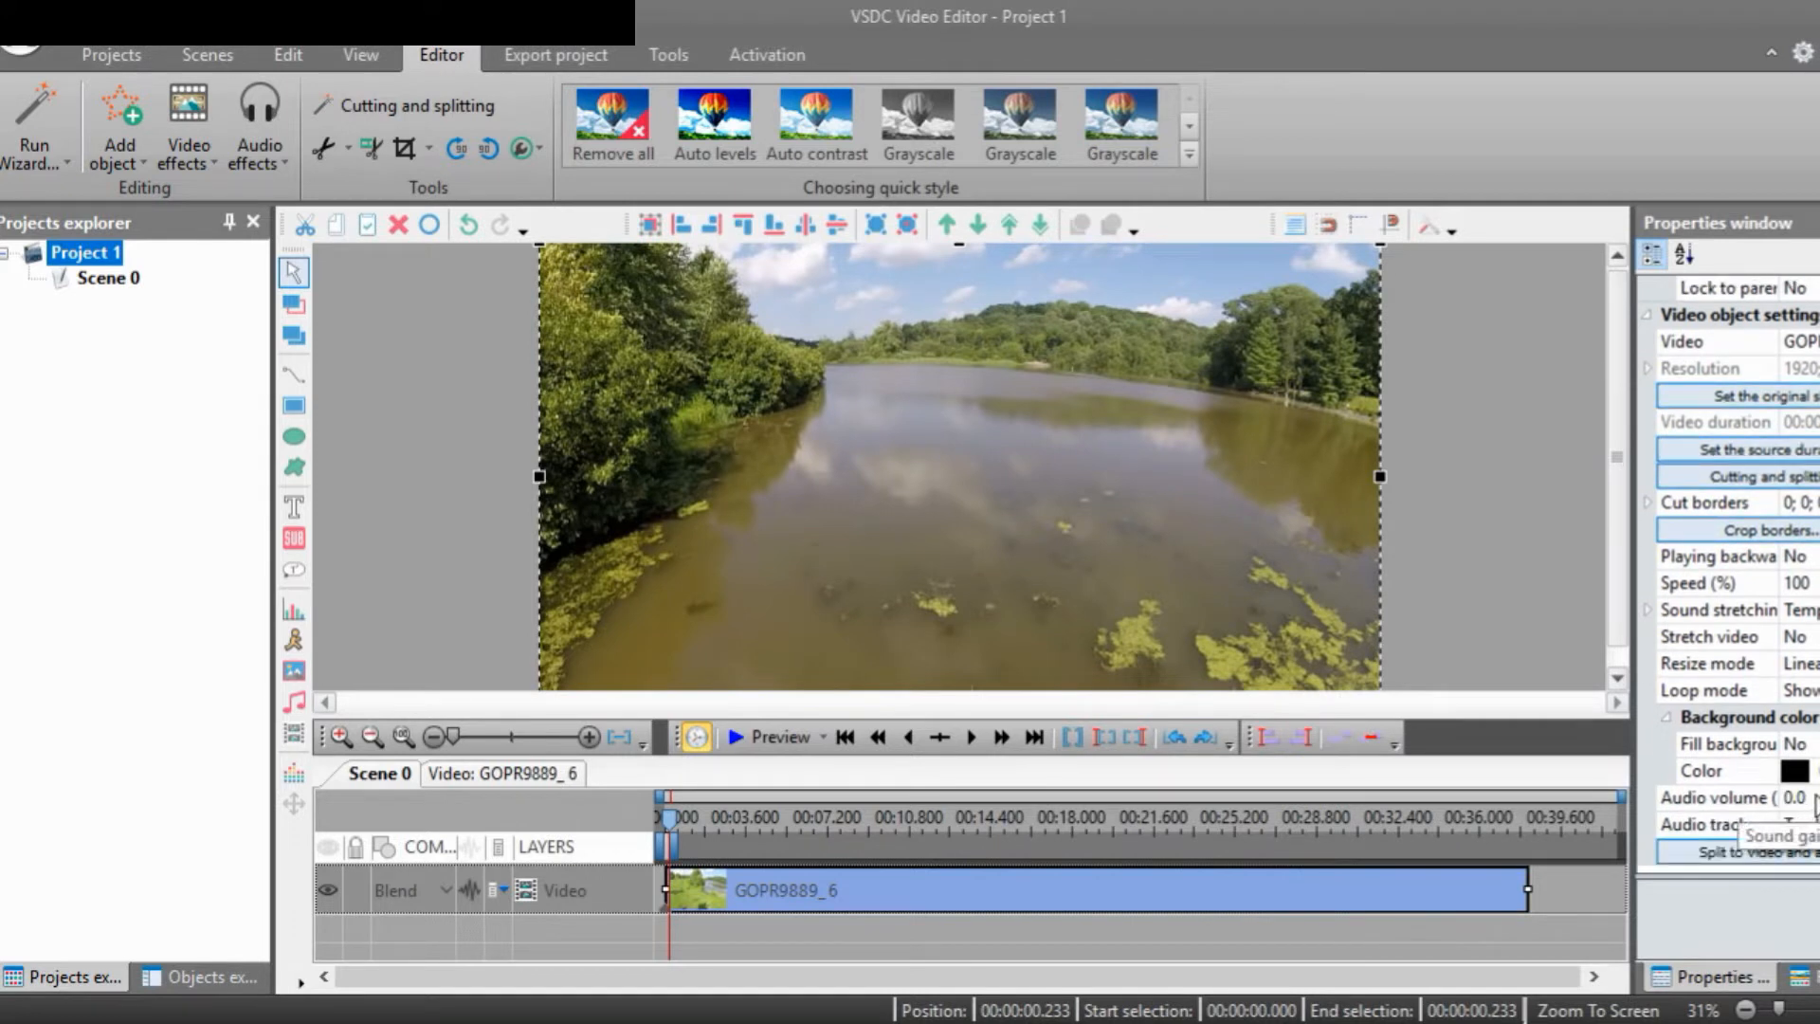
pyautogui.click(1721, 799)
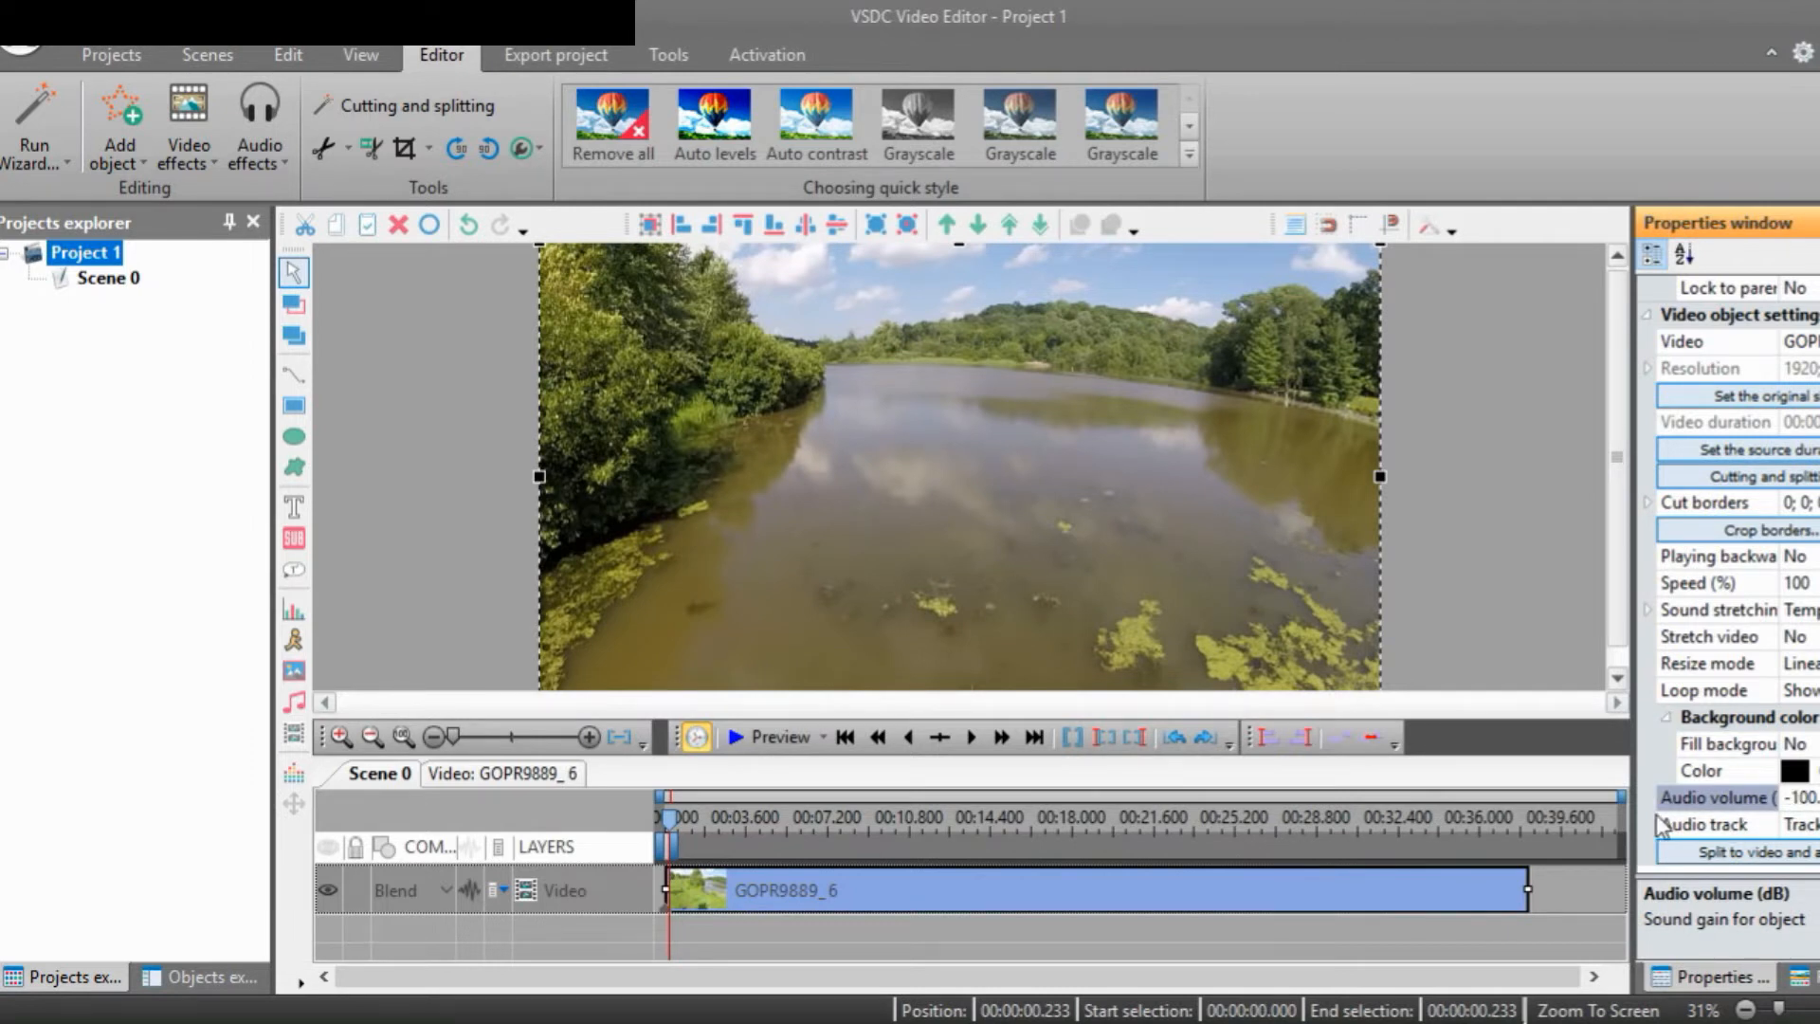
pyautogui.click(1591, 918)
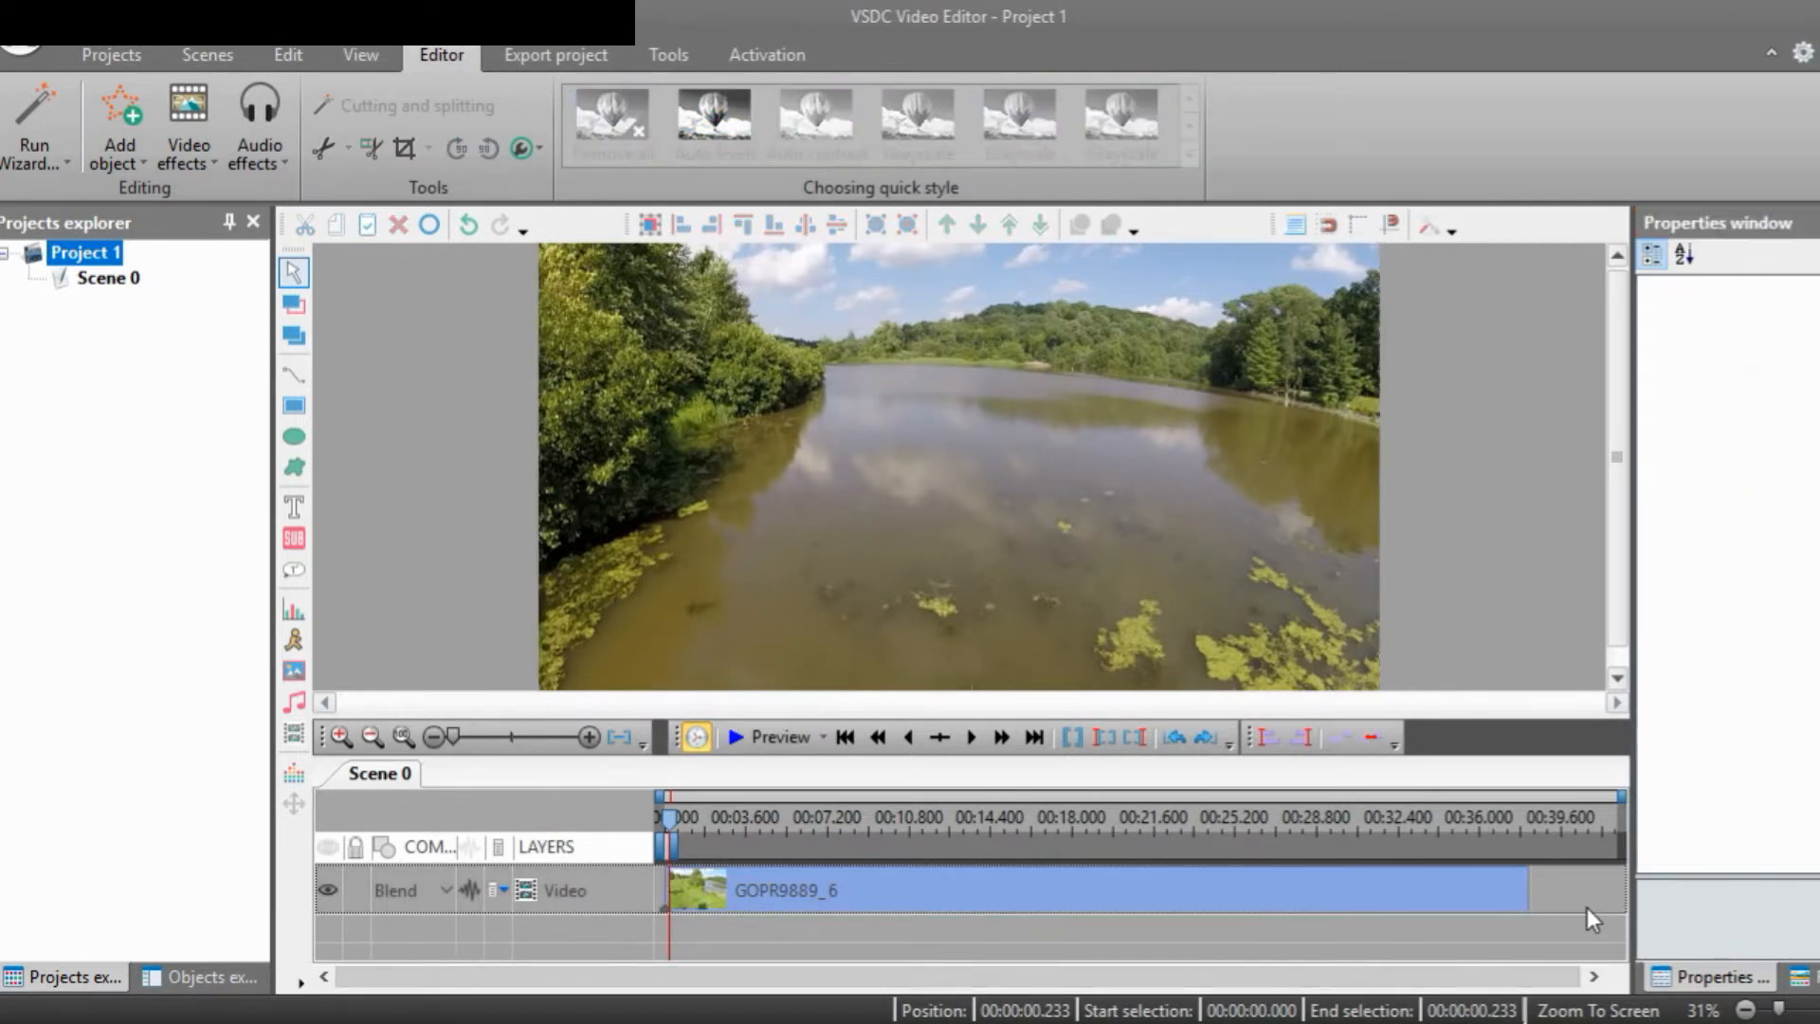
# Add a Fade In transparency effect to the clip, positioned from the scene begin with a duration of 00:00:01.000
pyautogui.moveTo(1341, 901)
pyautogui.click(196, 157)
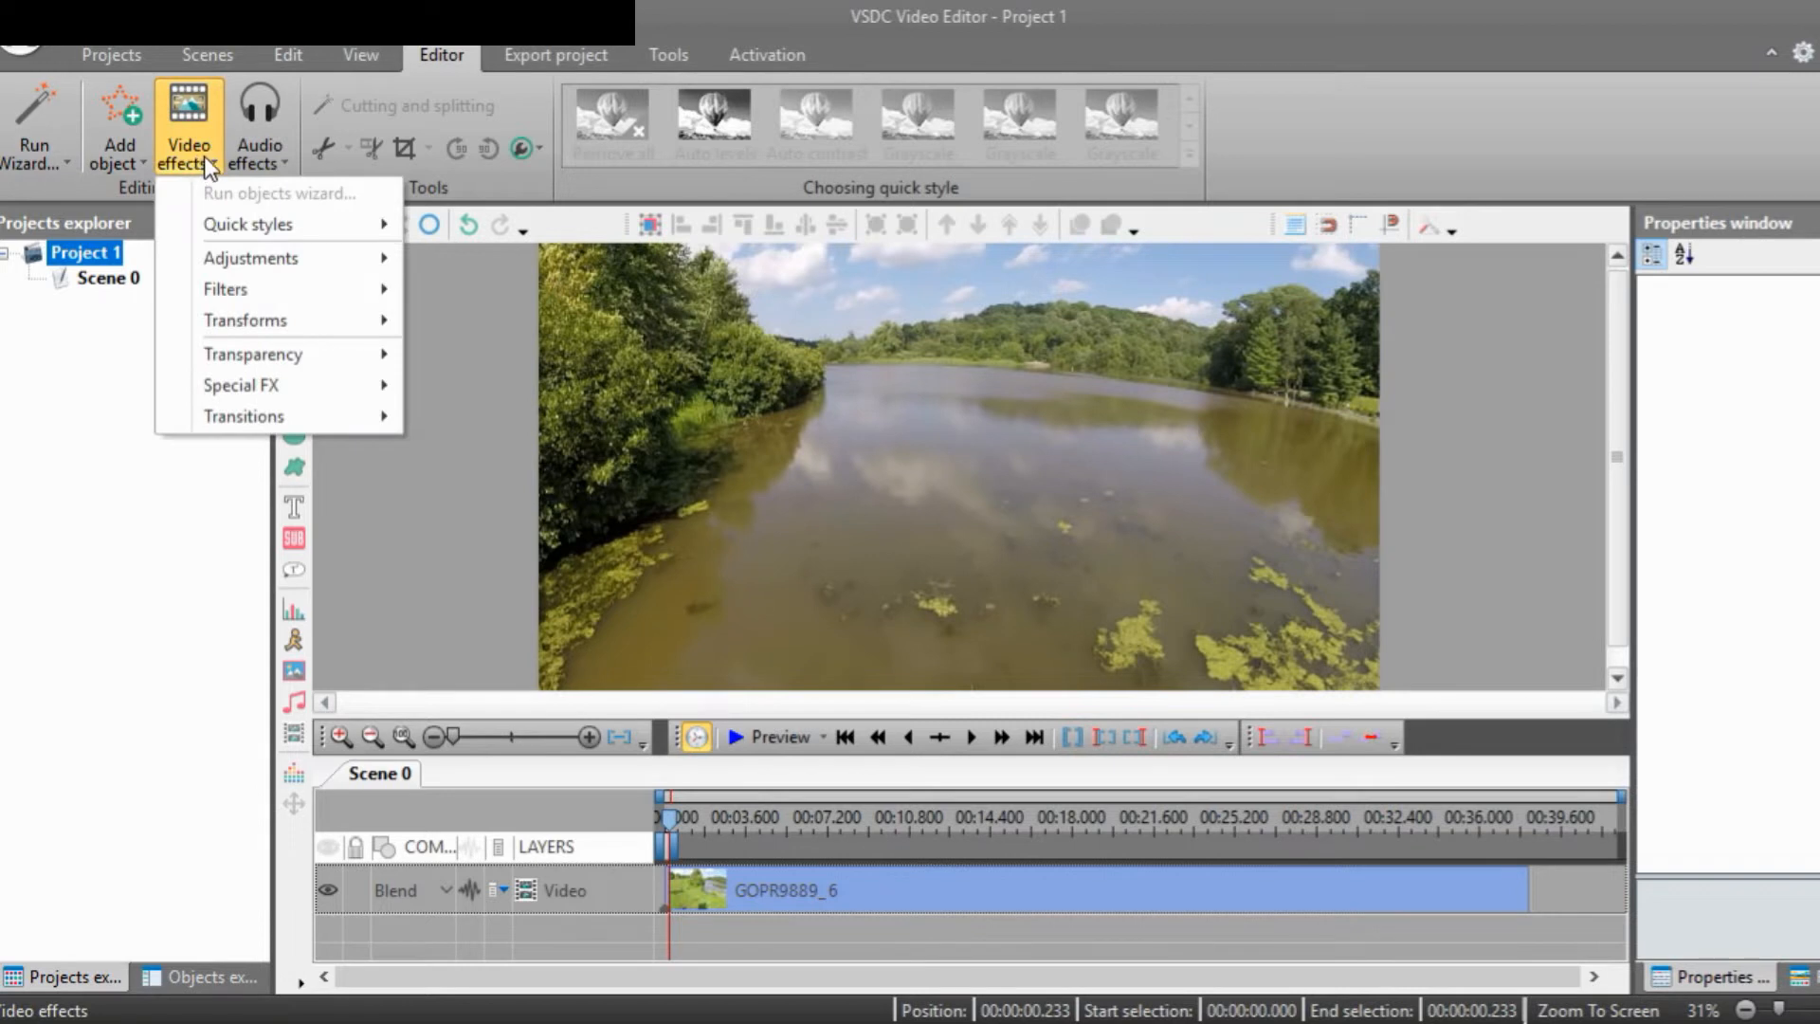
pyautogui.moveTo(305, 360)
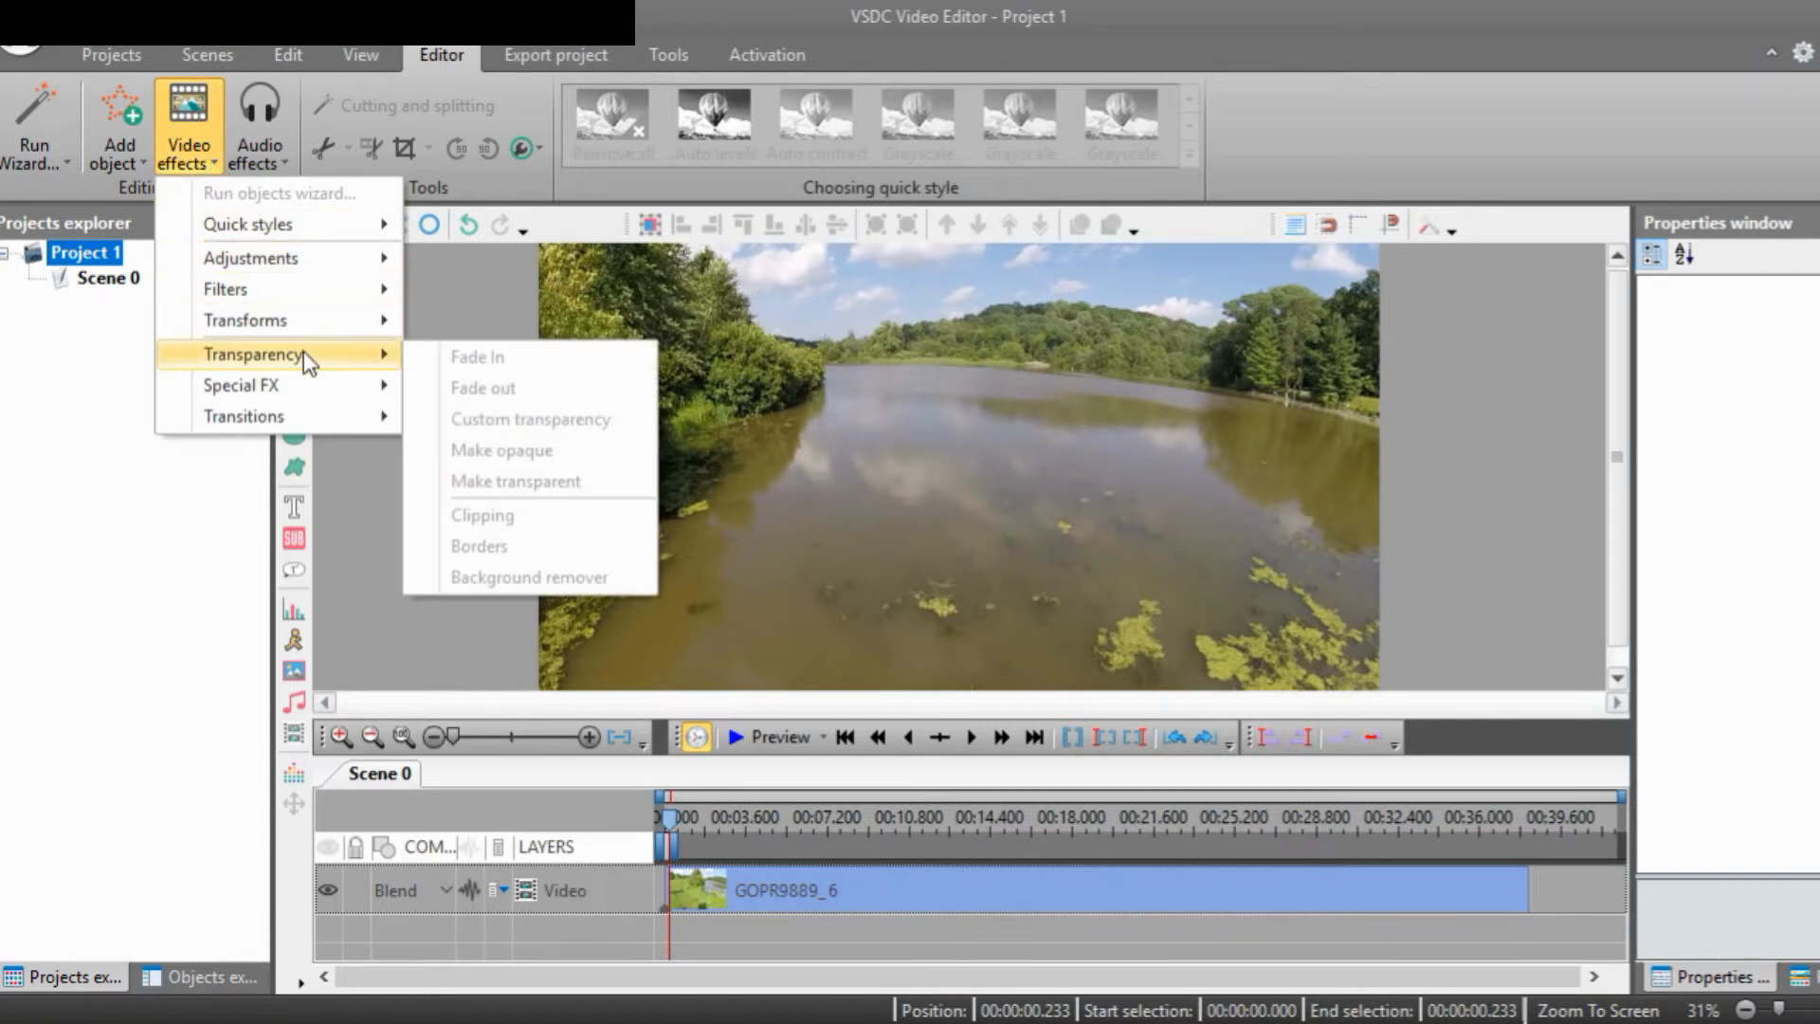
pyautogui.click(823, 893)
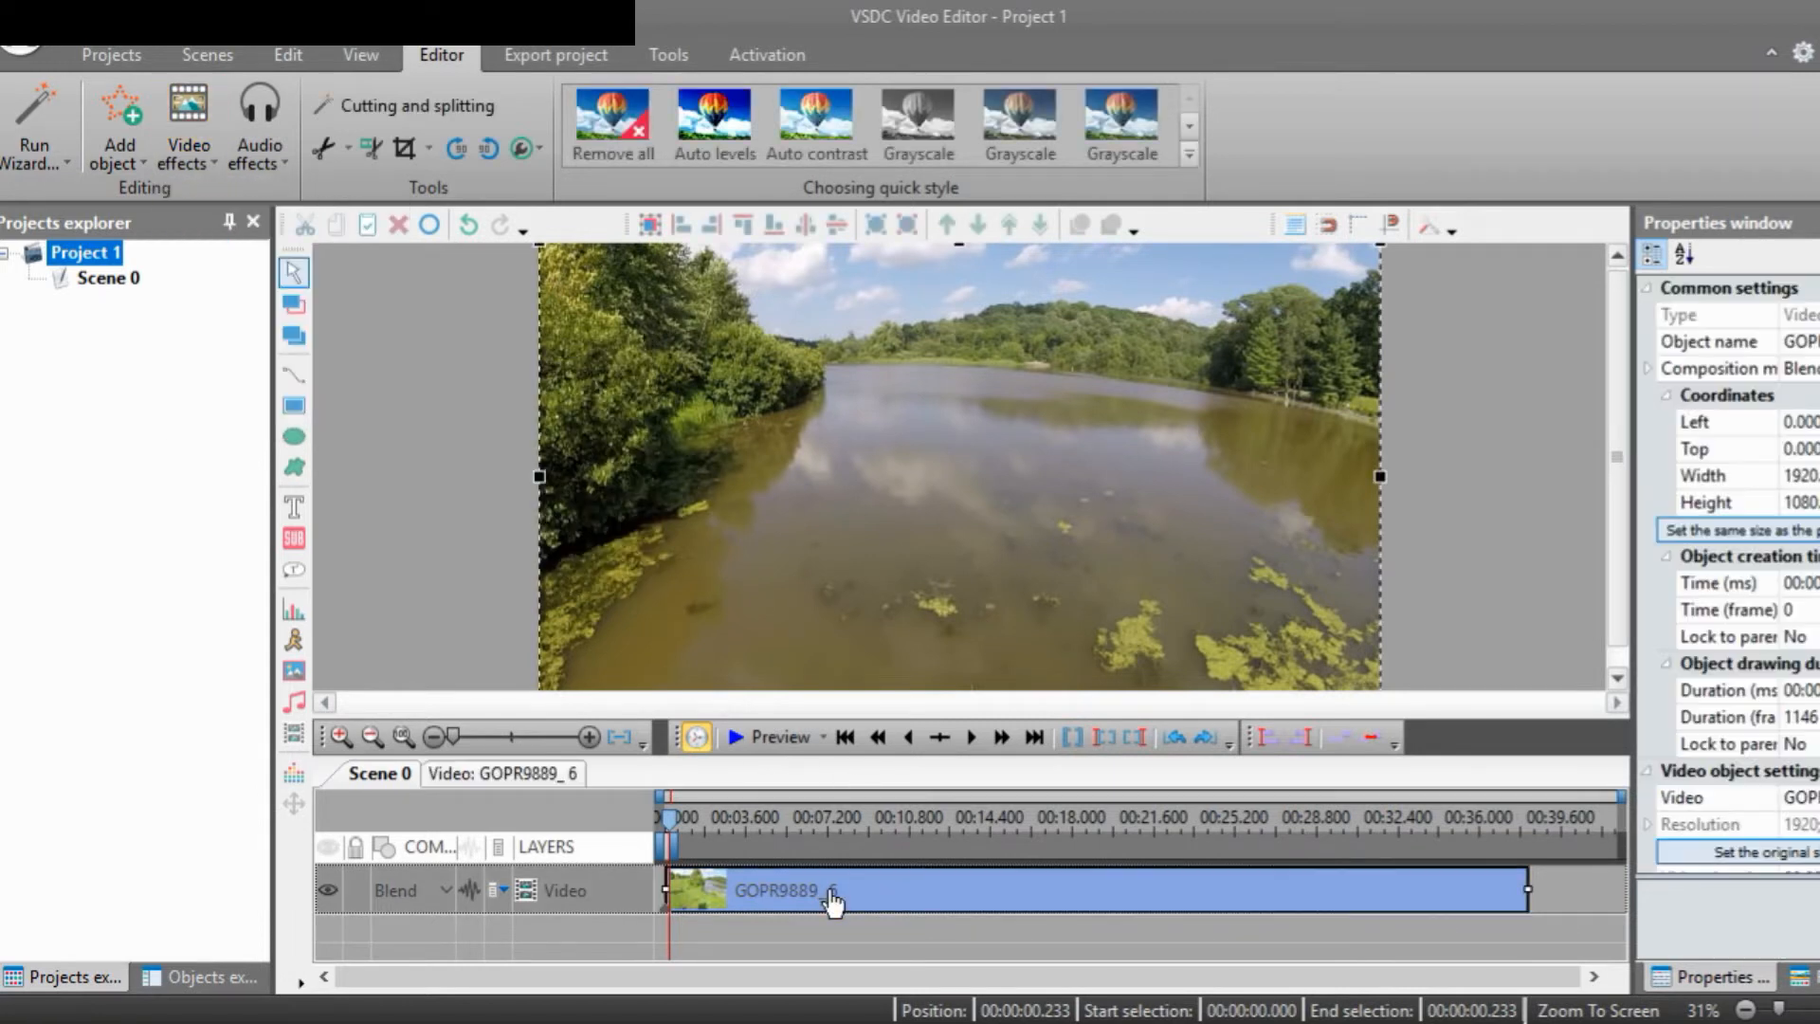
pyautogui.click(201, 161)
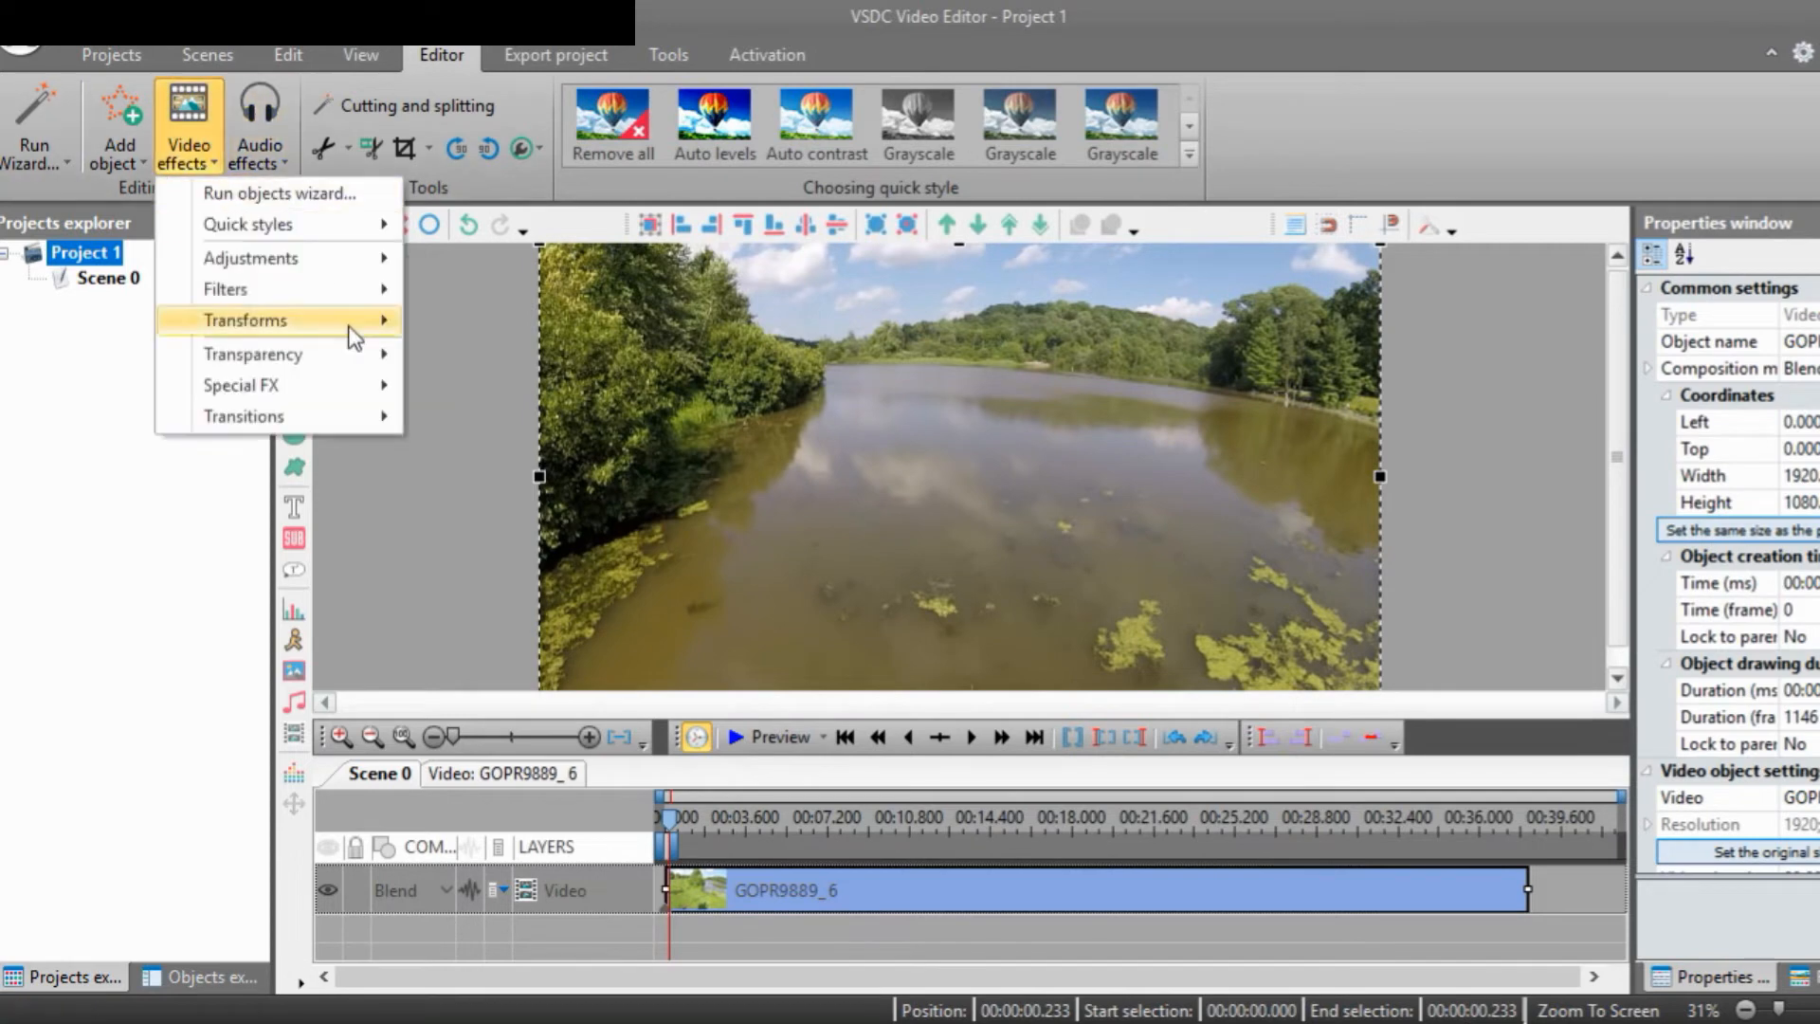
pyautogui.moveTo(360, 356)
pyautogui.click(487, 363)
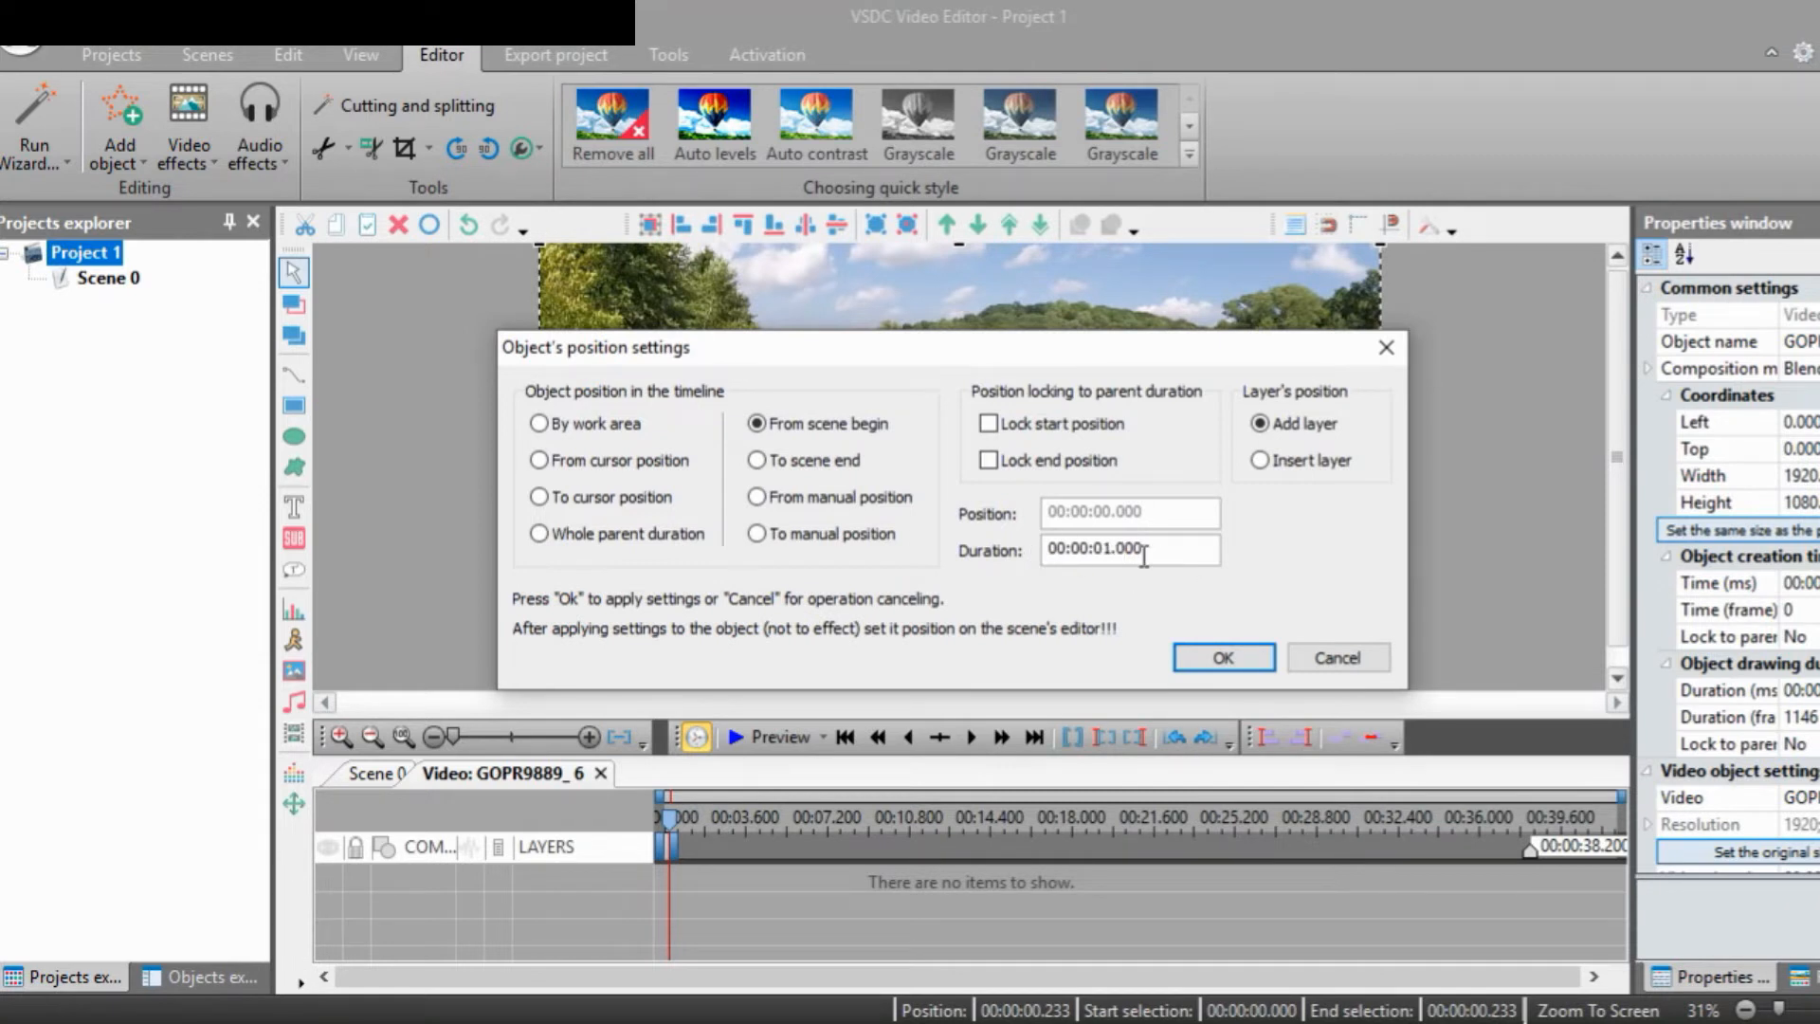
pyautogui.click(1226, 653)
pyautogui.click(1217, 669)
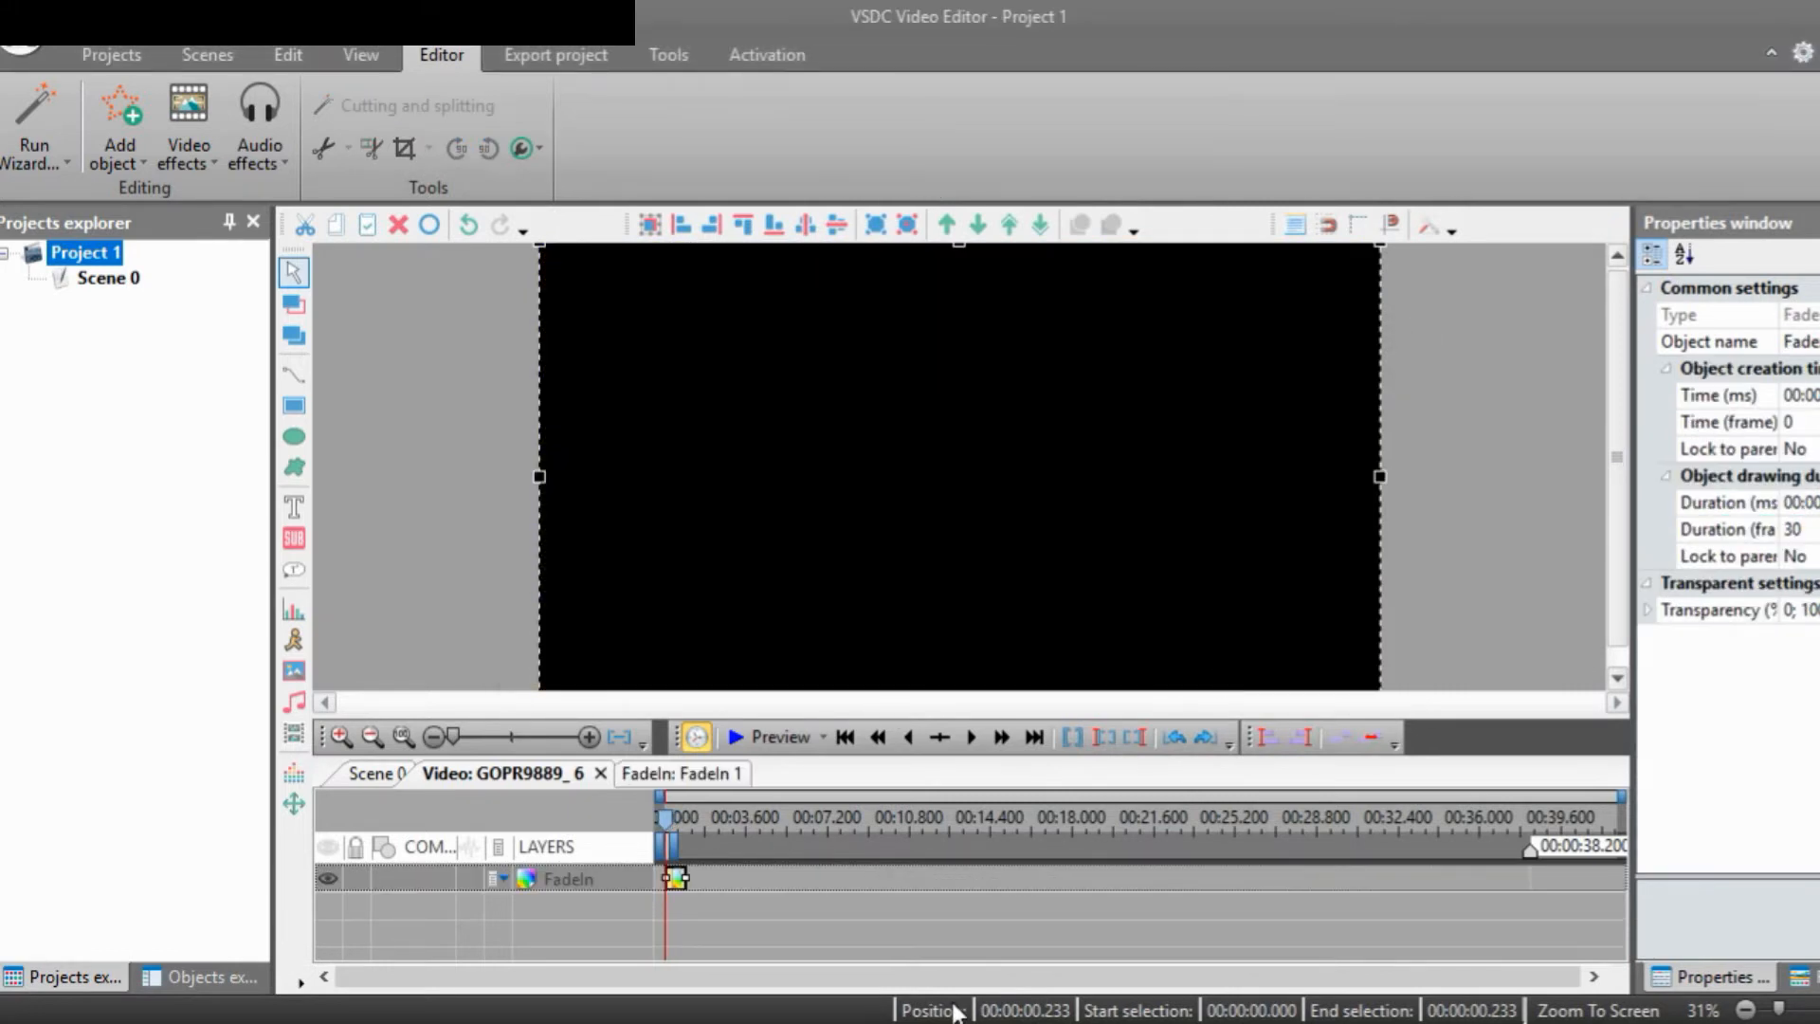
# Add a Fade out effect of 00:00:01.000 at the clip's end, return to Scene 0 and clear the selection
pyautogui.click(379, 776)
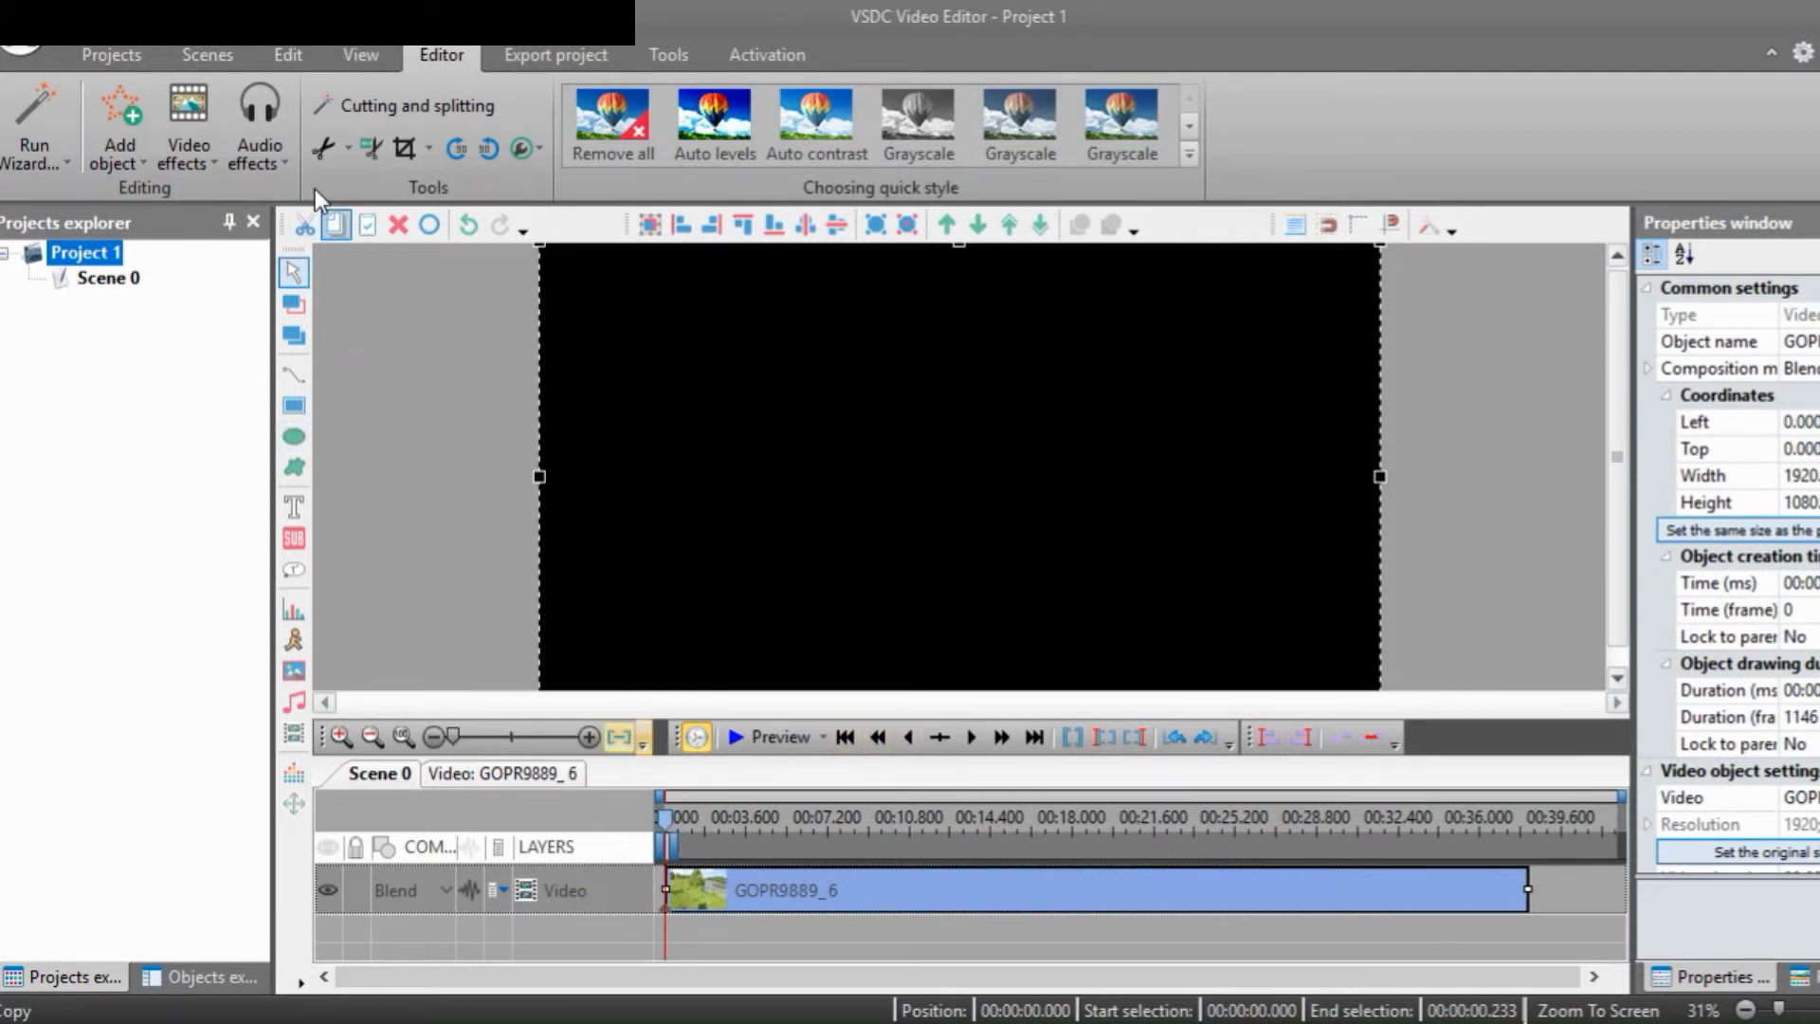
pyautogui.click(168, 153)
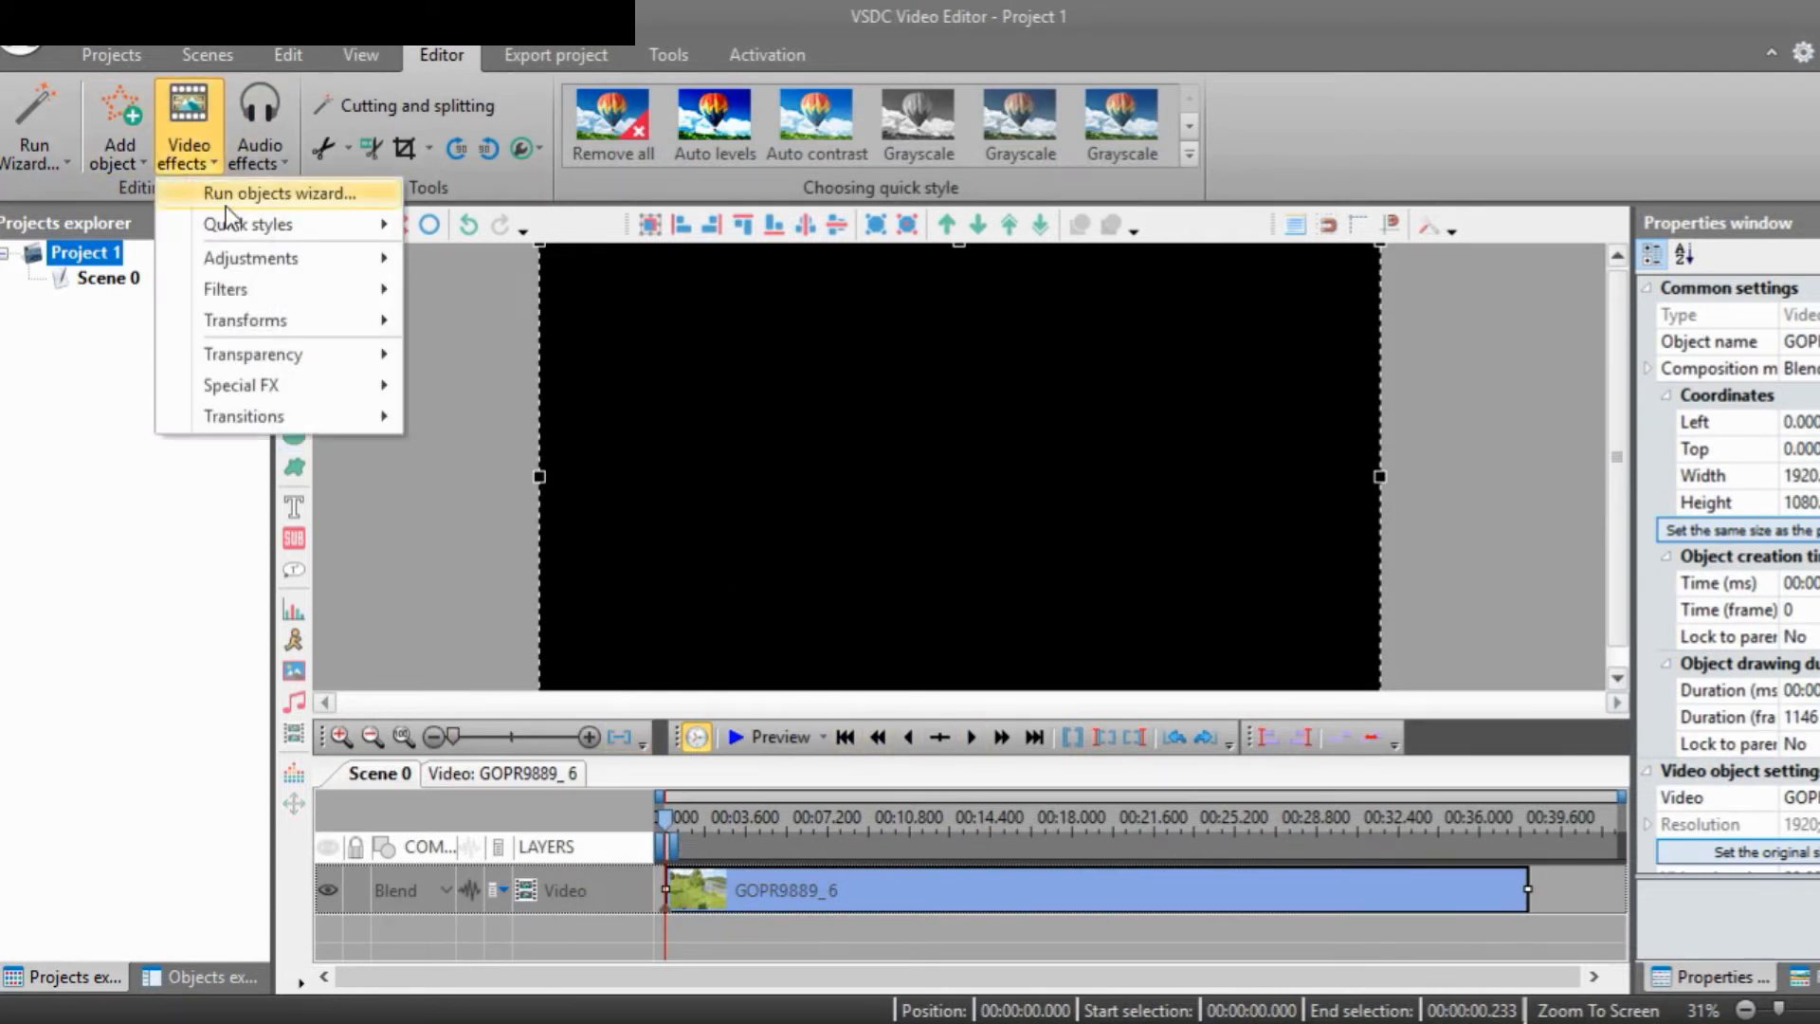
pyautogui.moveTo(342, 361)
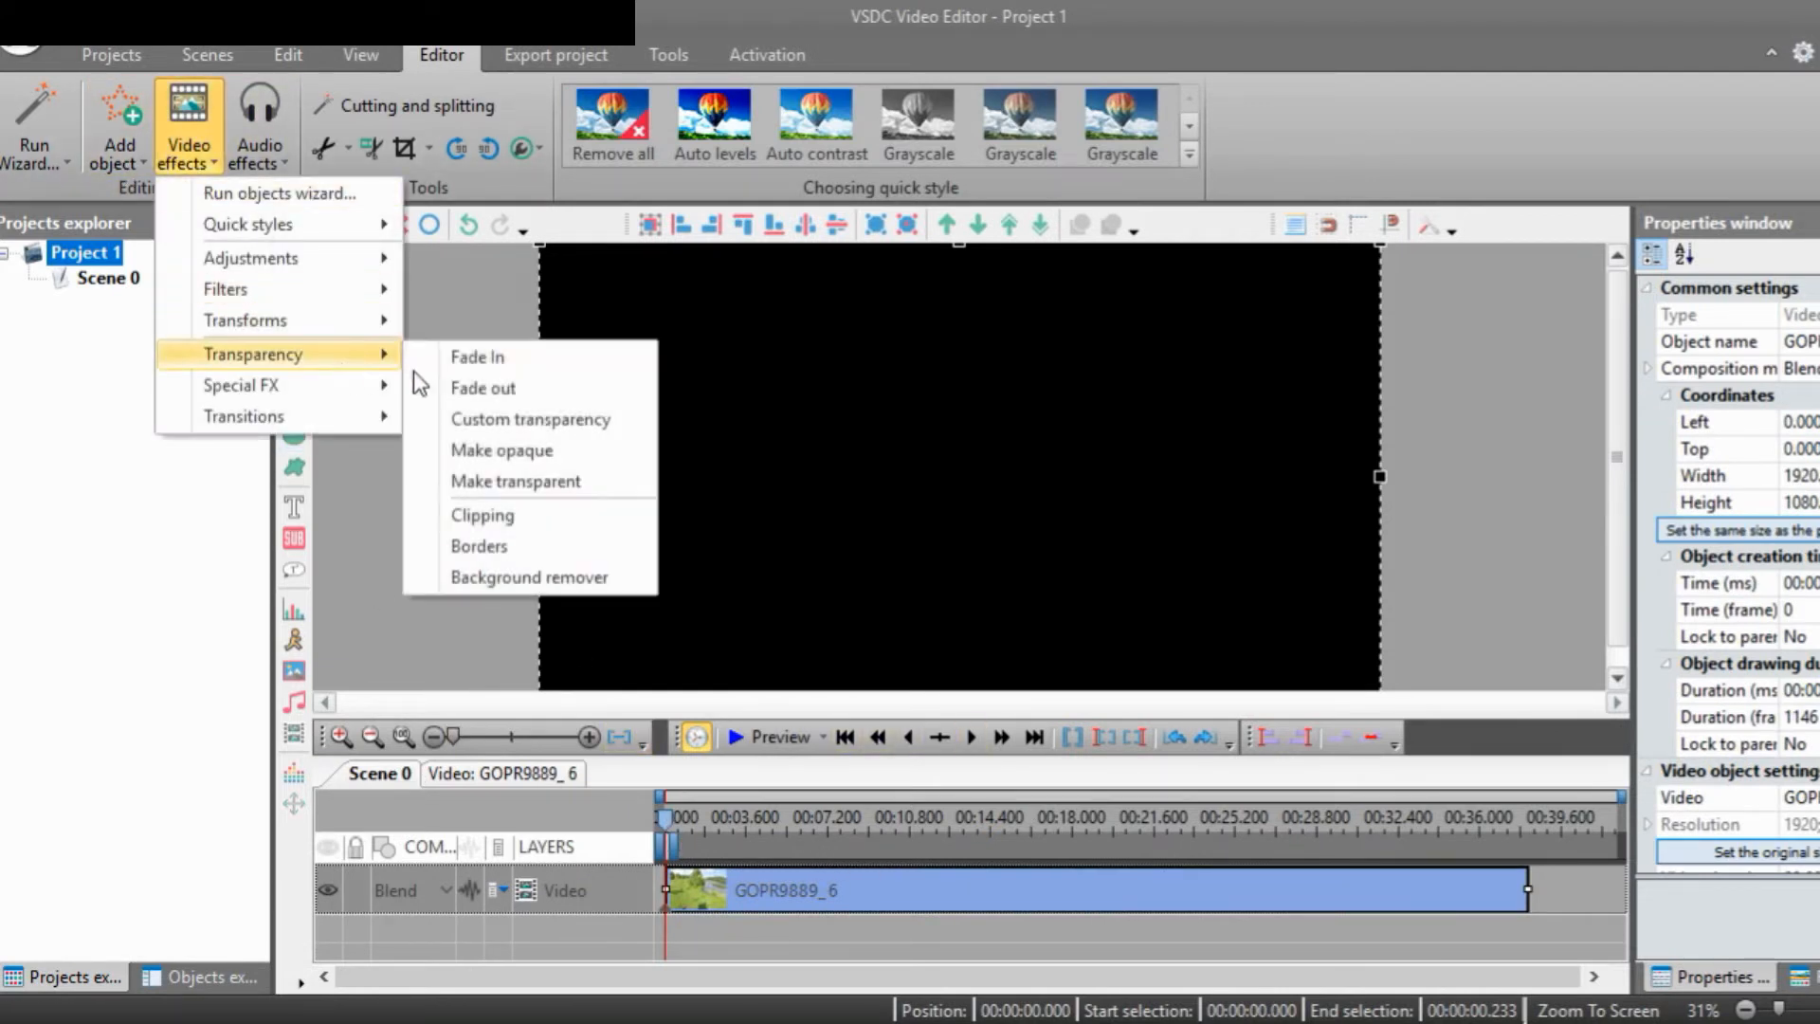
pyautogui.click(497, 387)
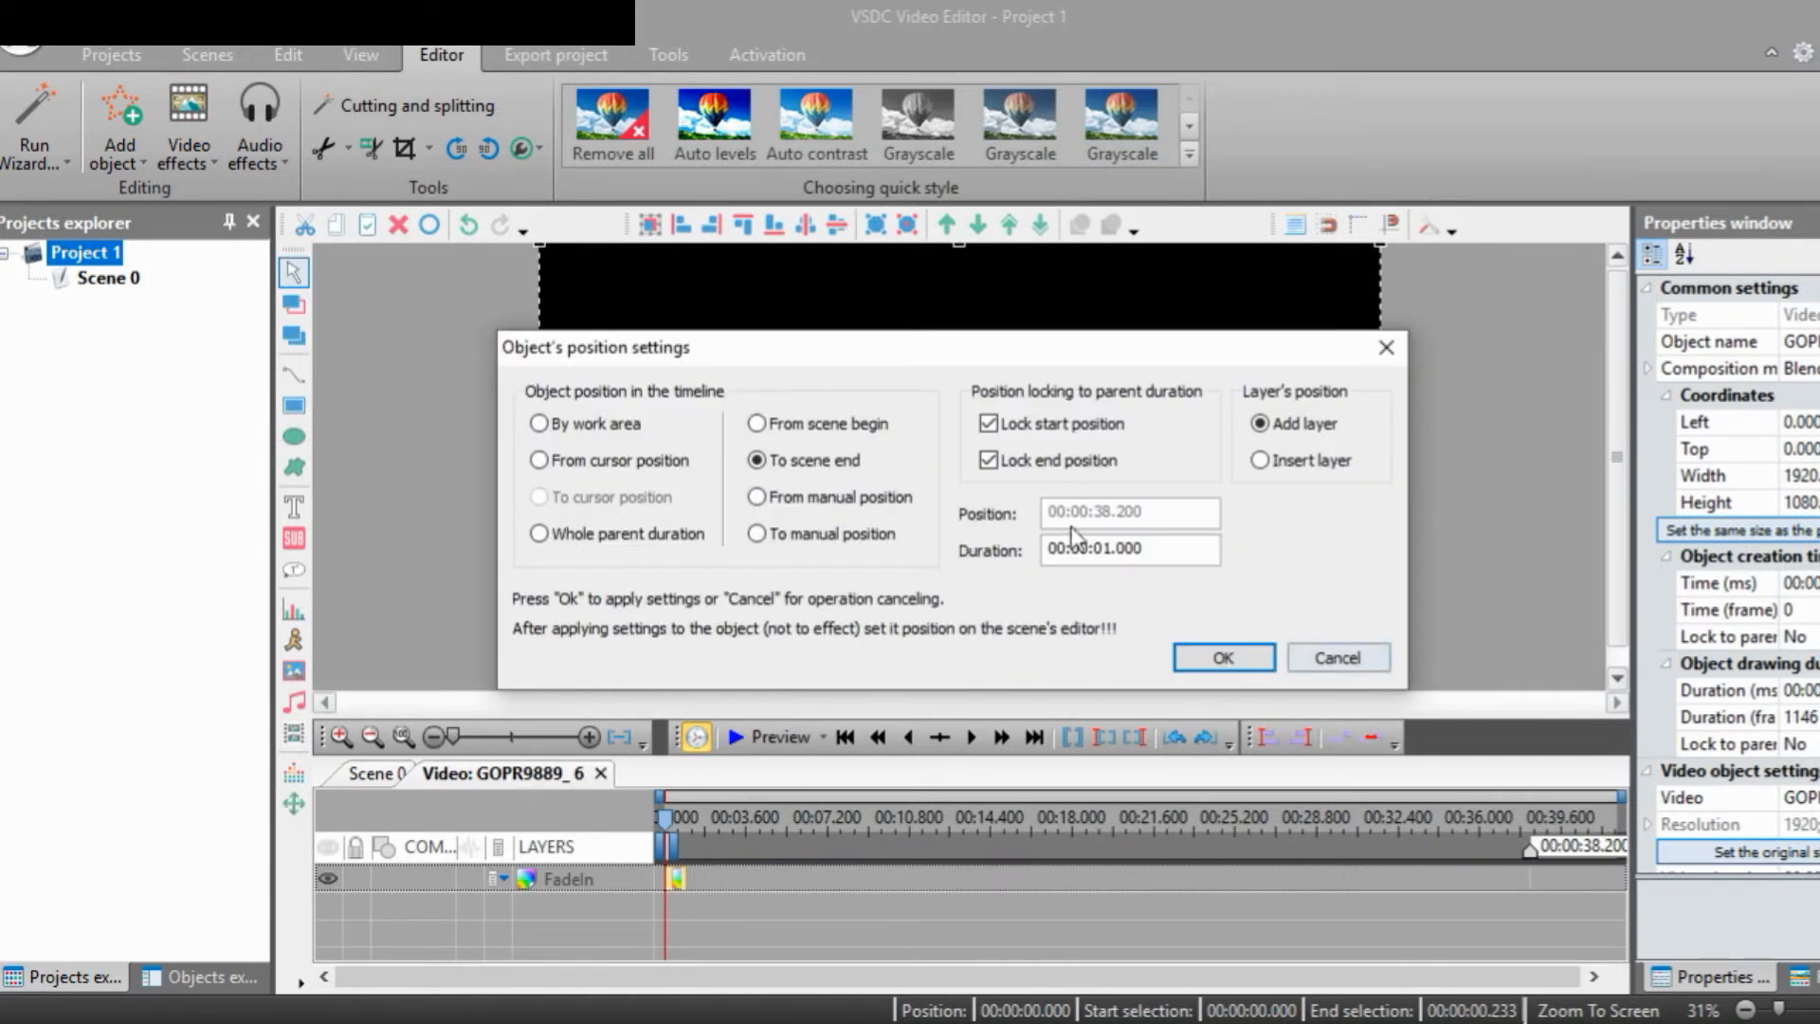
pyautogui.click(1223, 657)
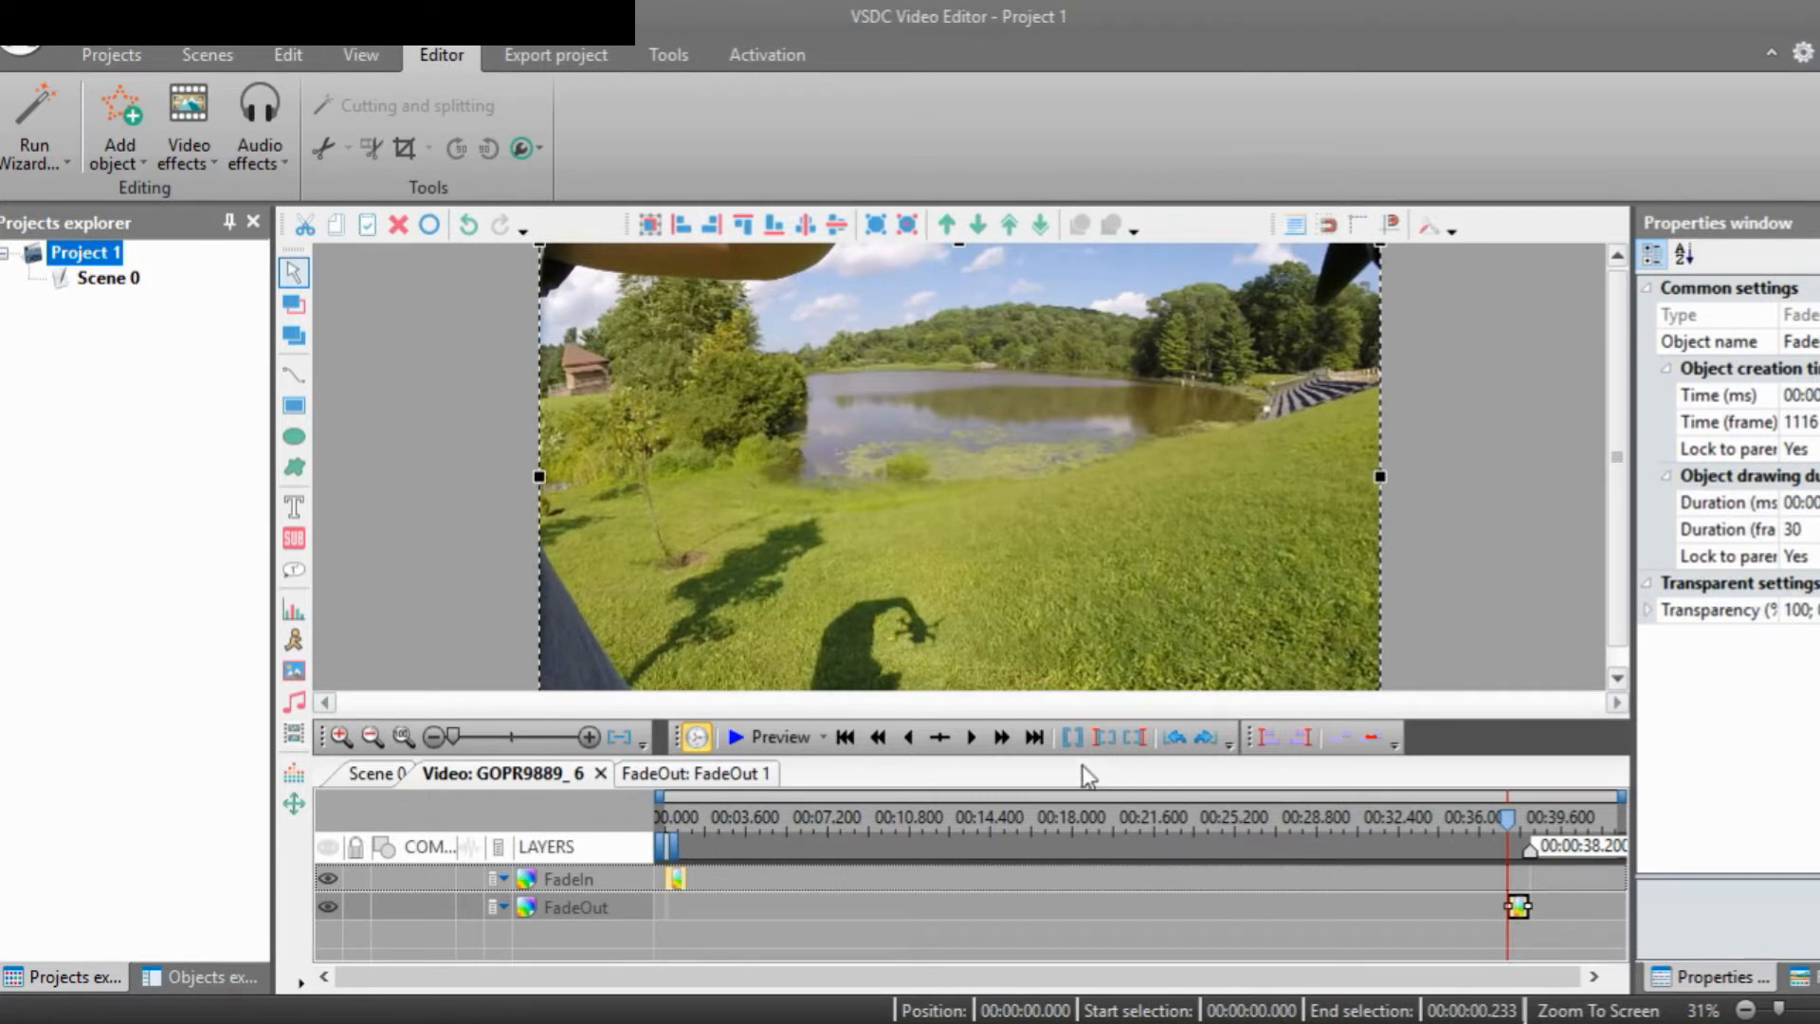
pyautogui.click(390, 772)
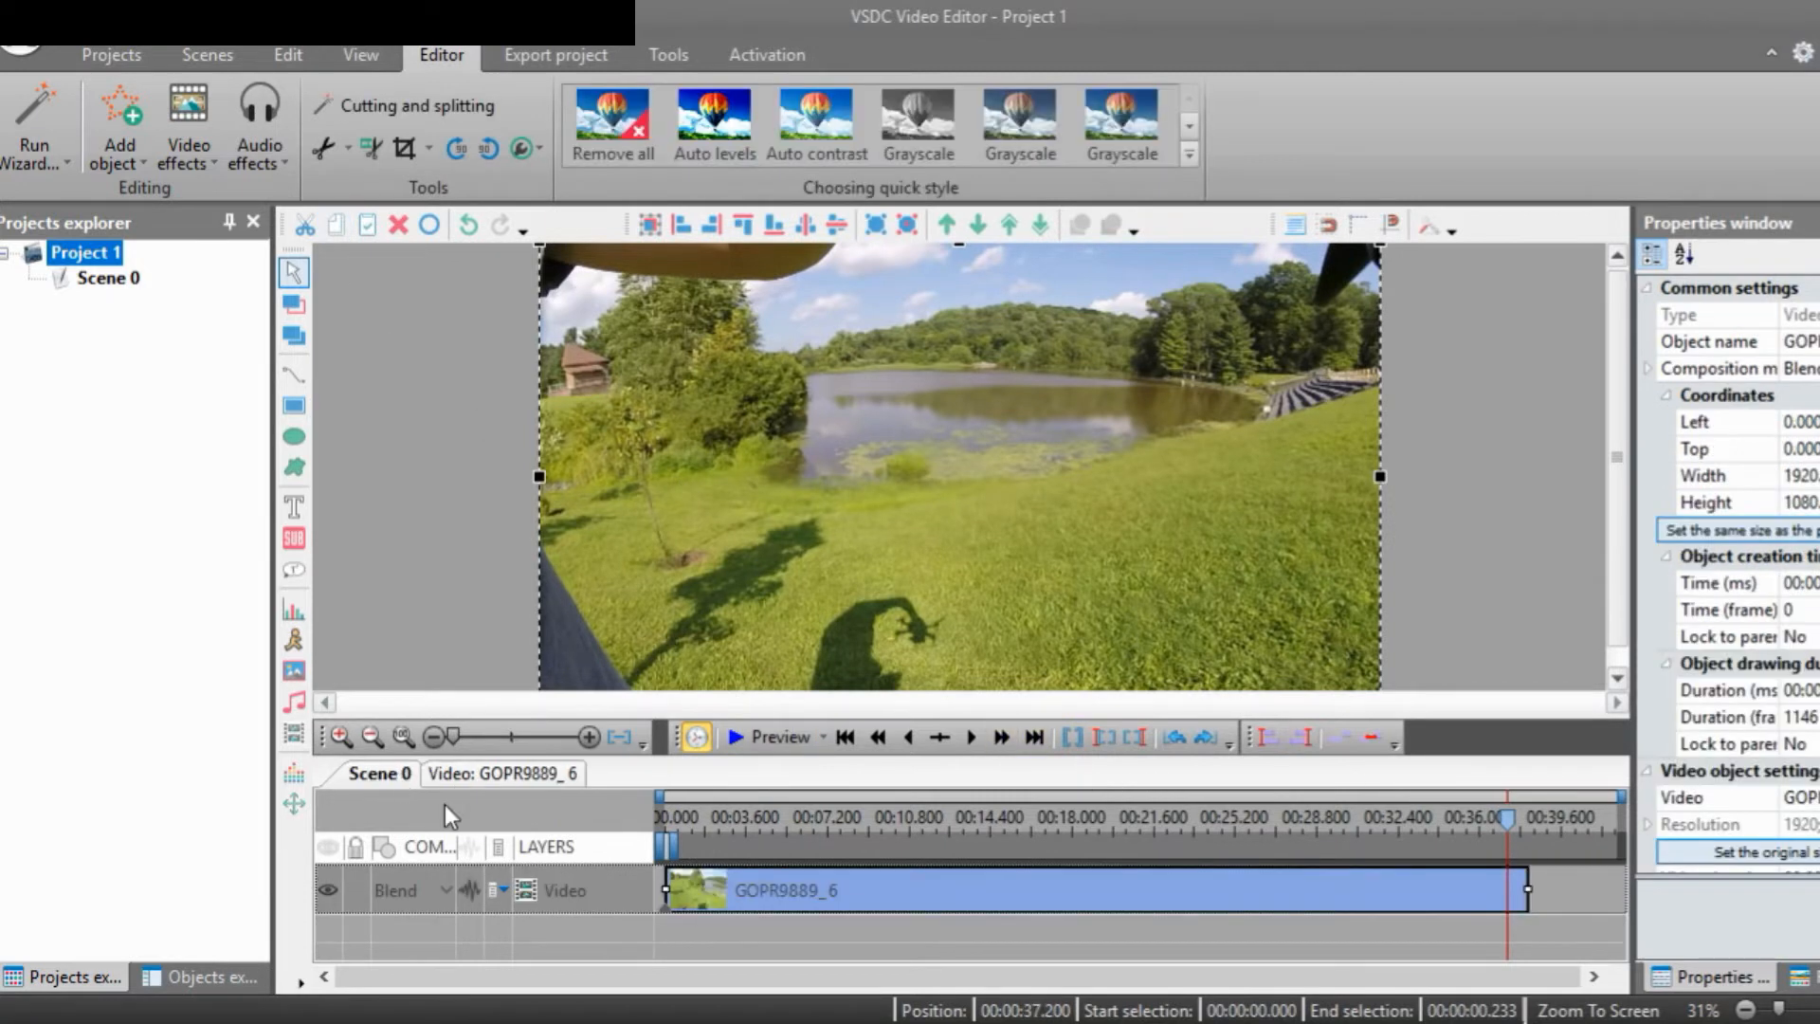
pyautogui.click(714, 919)
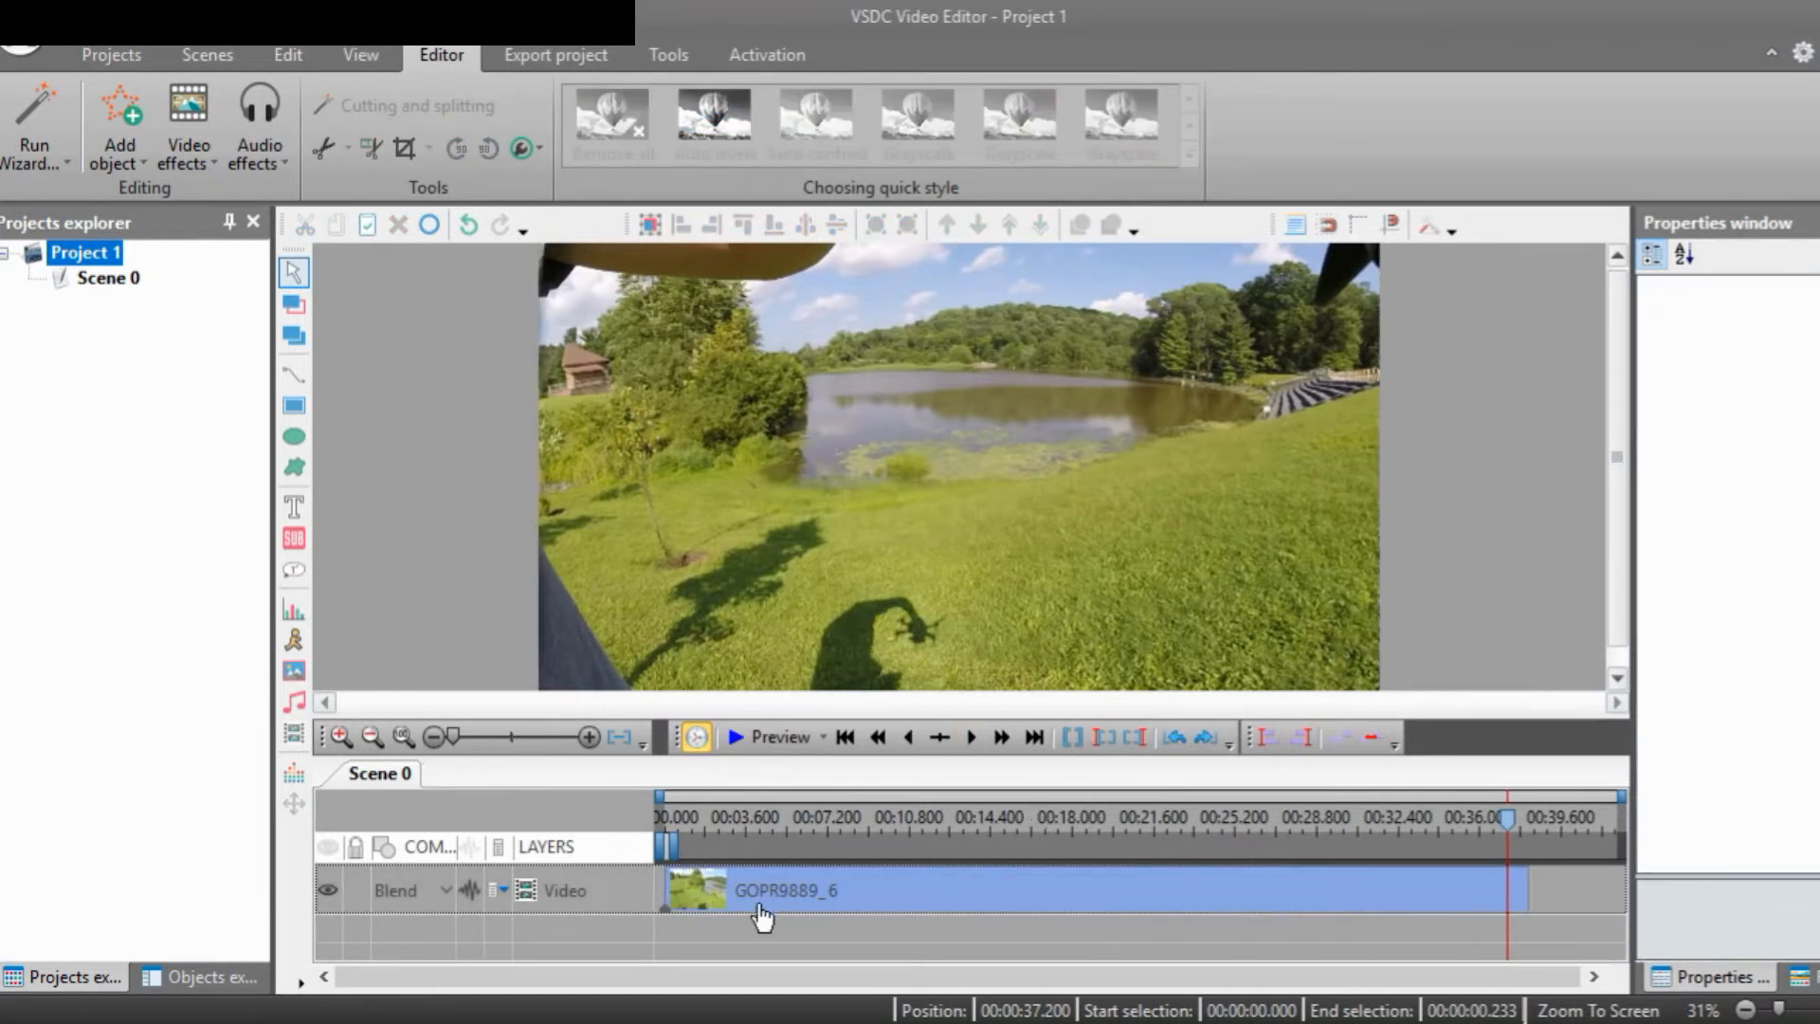
pyautogui.moveTo(735, 920)
pyautogui.click(296, 702)
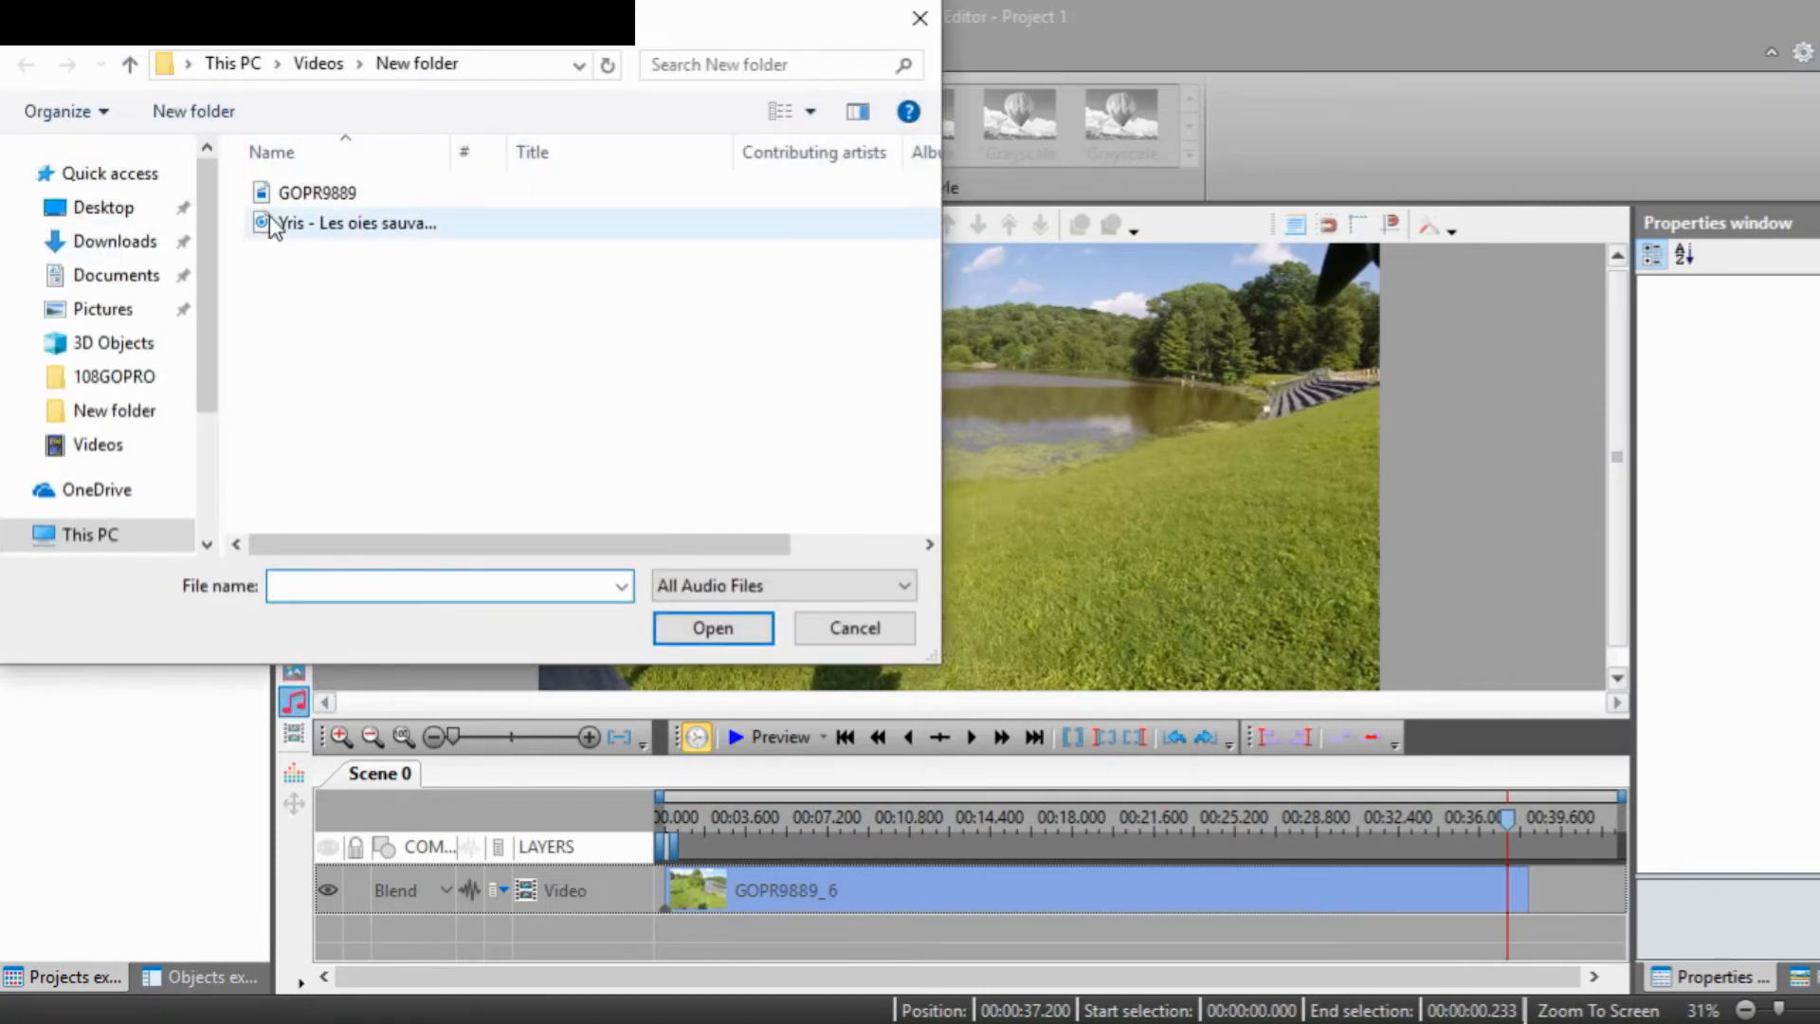
pyautogui.click(304, 224)
pyautogui.click(713, 628)
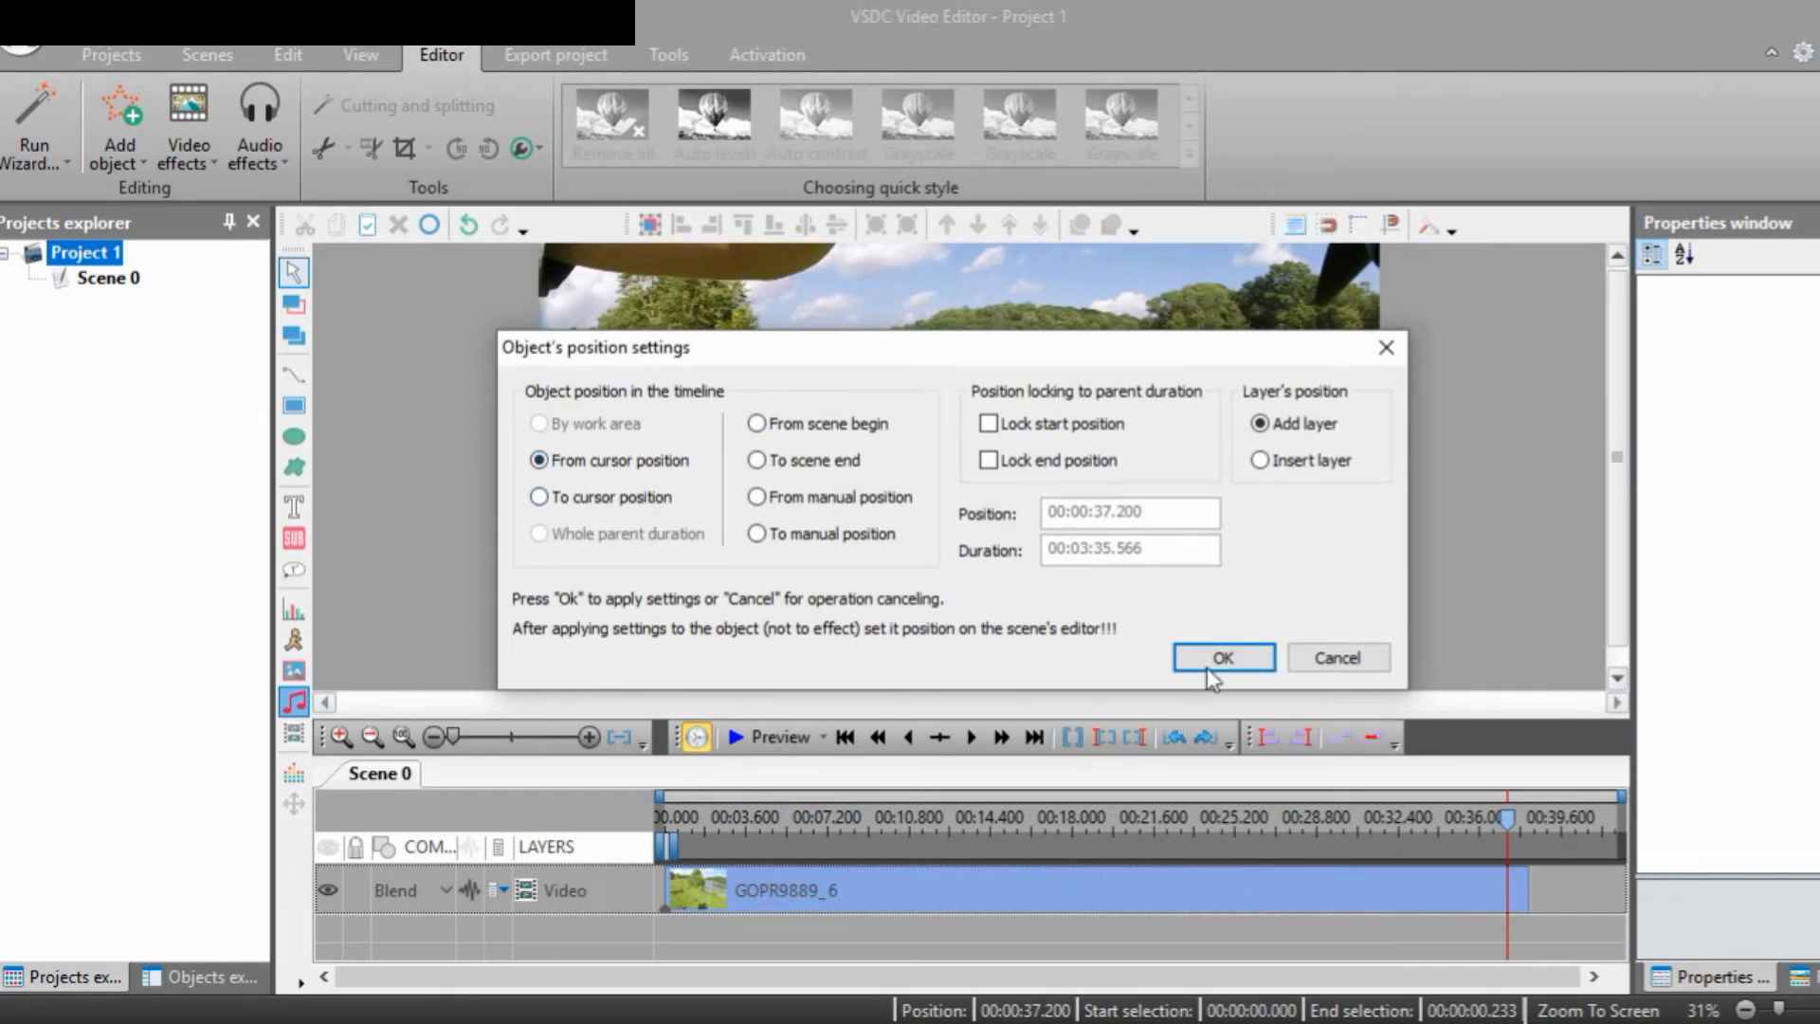
pyautogui.click(1312, 649)
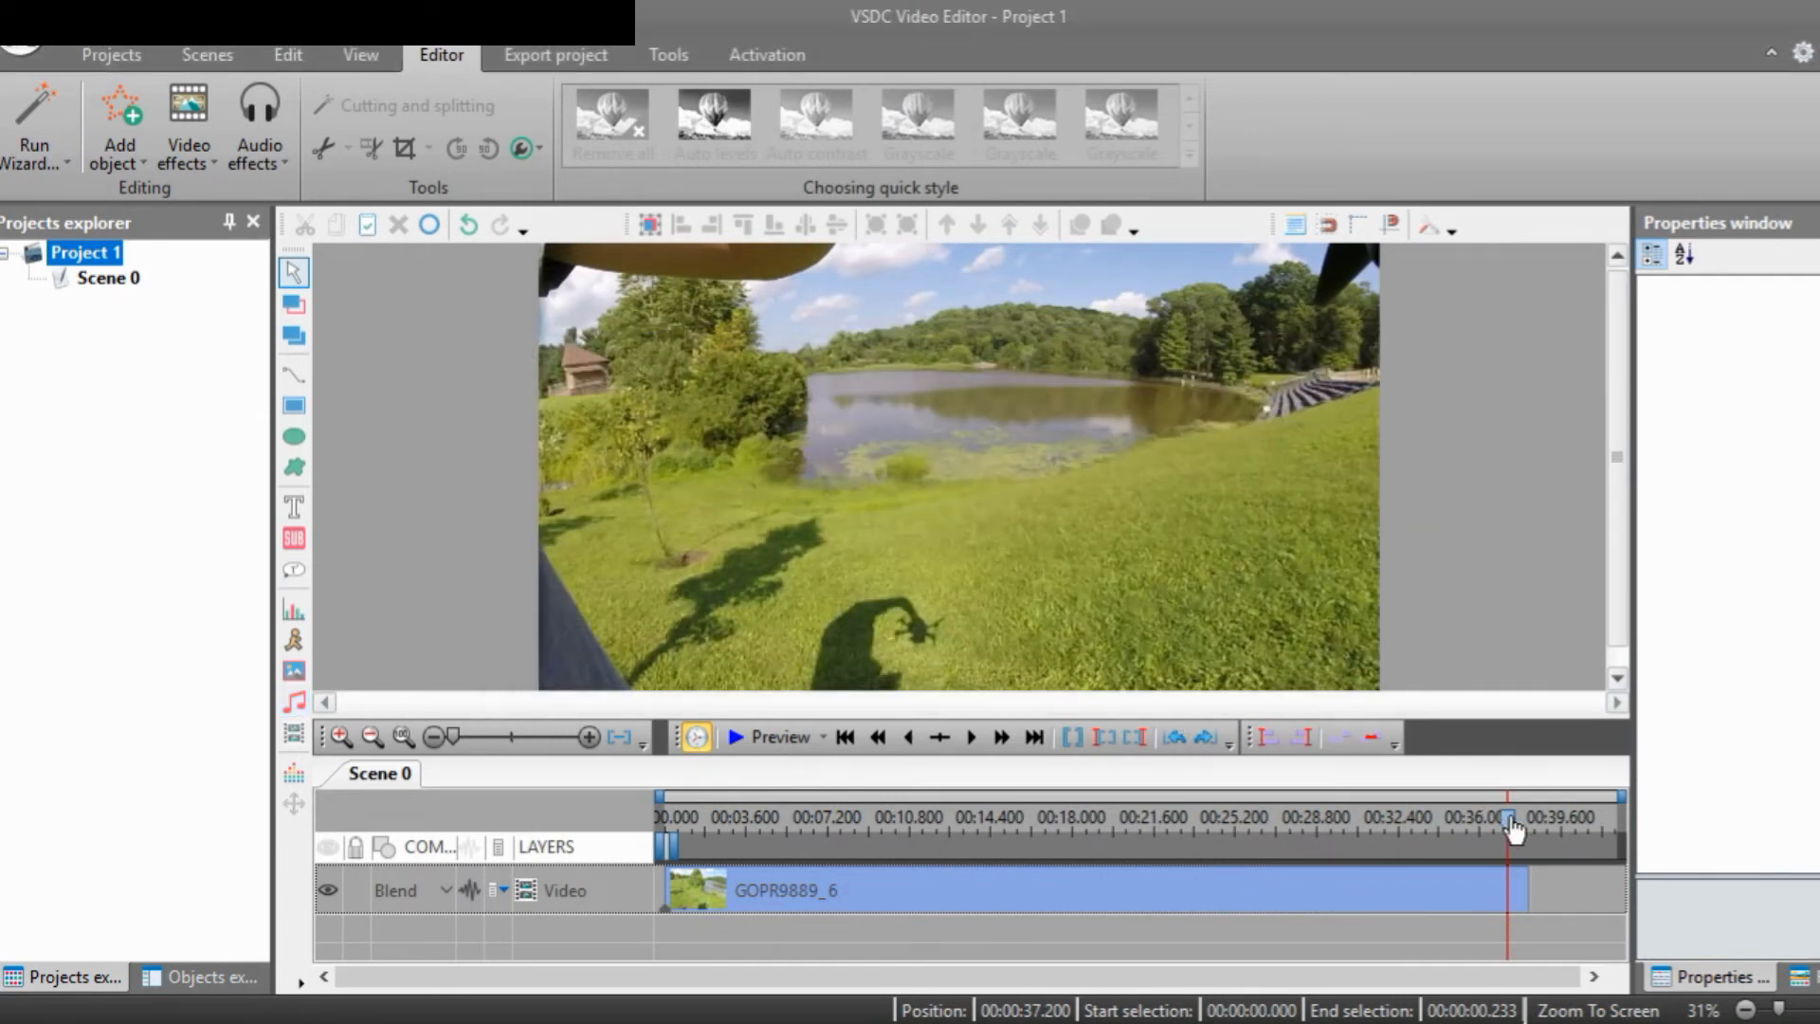
# Add the audio file Yris - Les oies sauvages at the scene's beginning, positioned from the cursor on a new layer
pyautogui.moveTo(1513, 830); pyautogui.dragTo(579, 863)
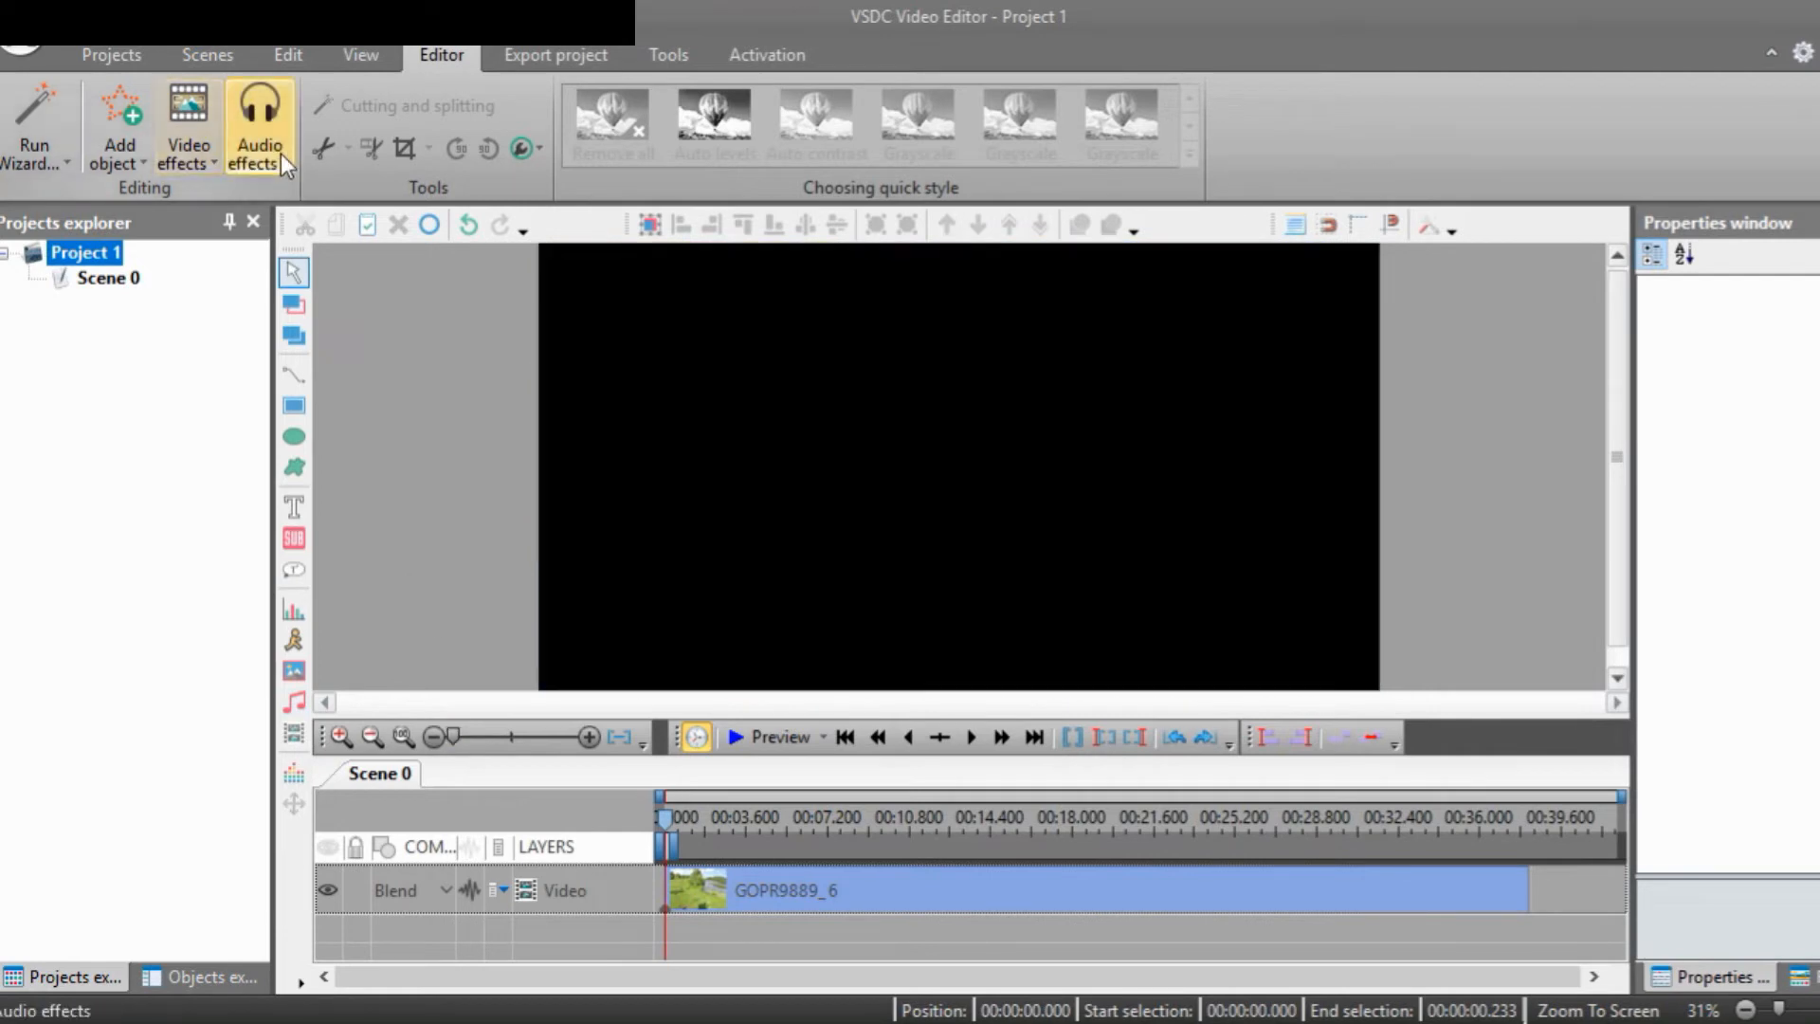
pyautogui.click(294, 702)
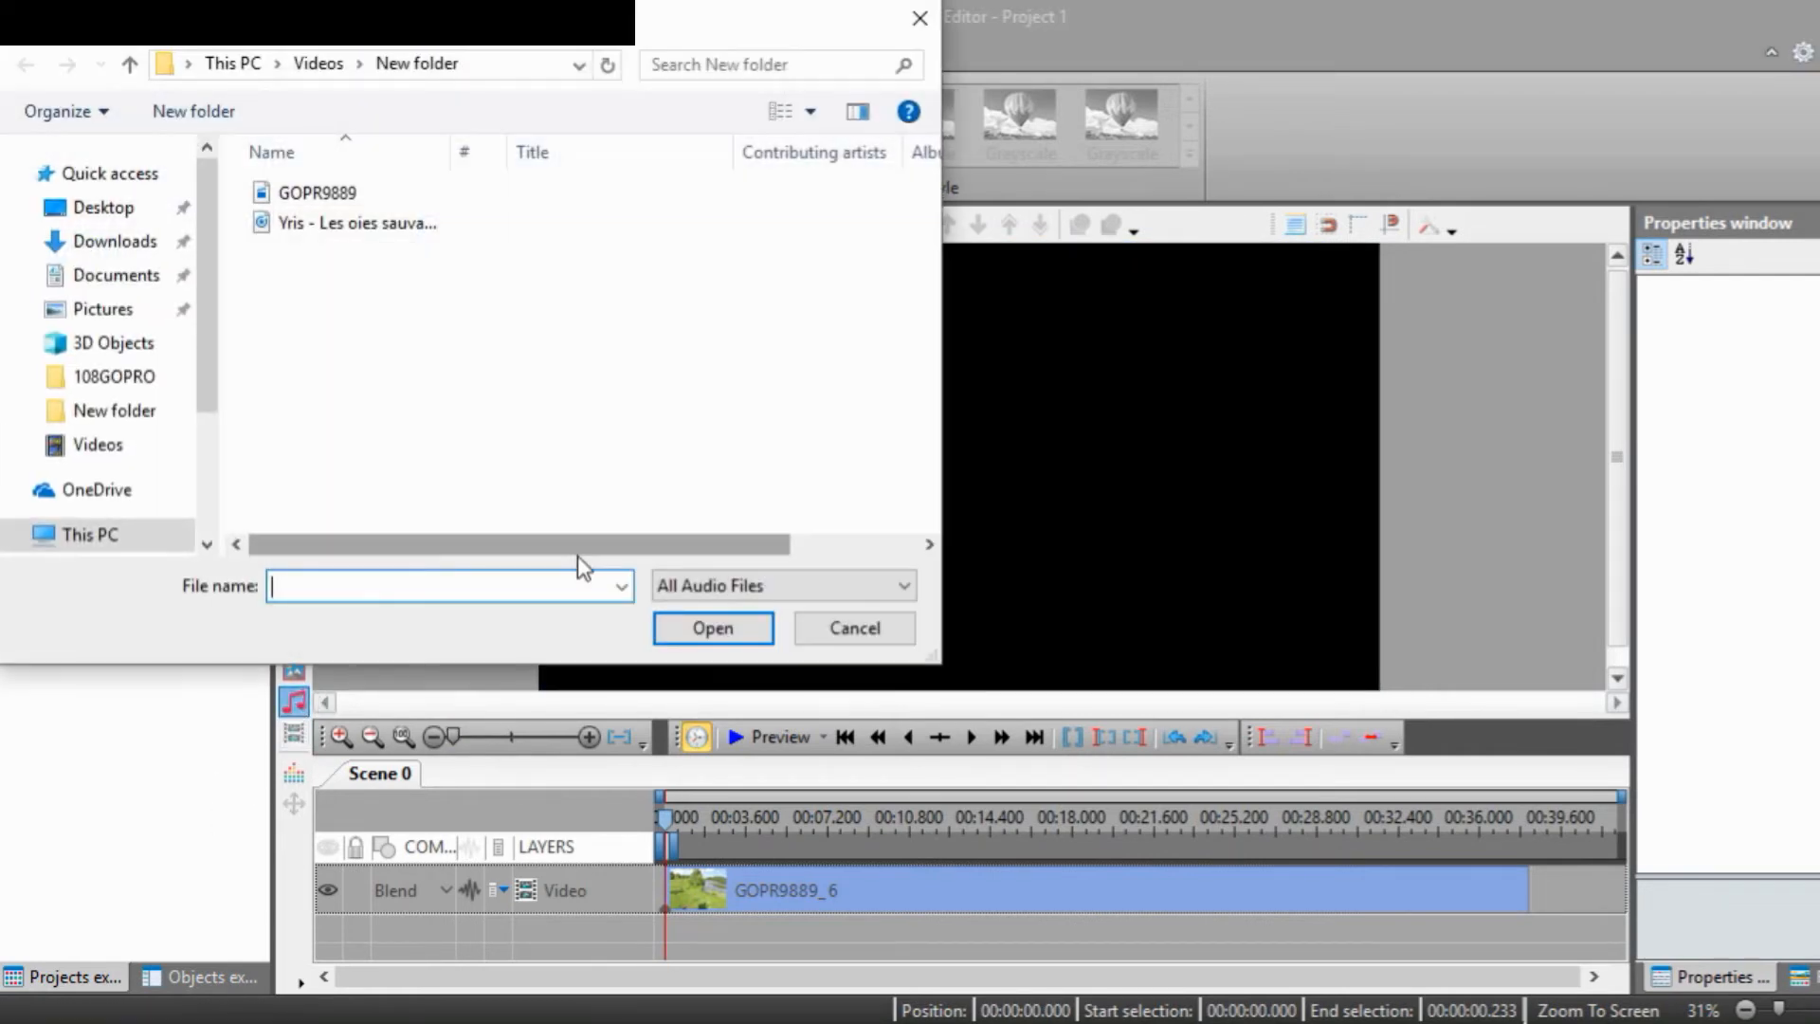
pyautogui.click(379, 226)
pyautogui.click(713, 627)
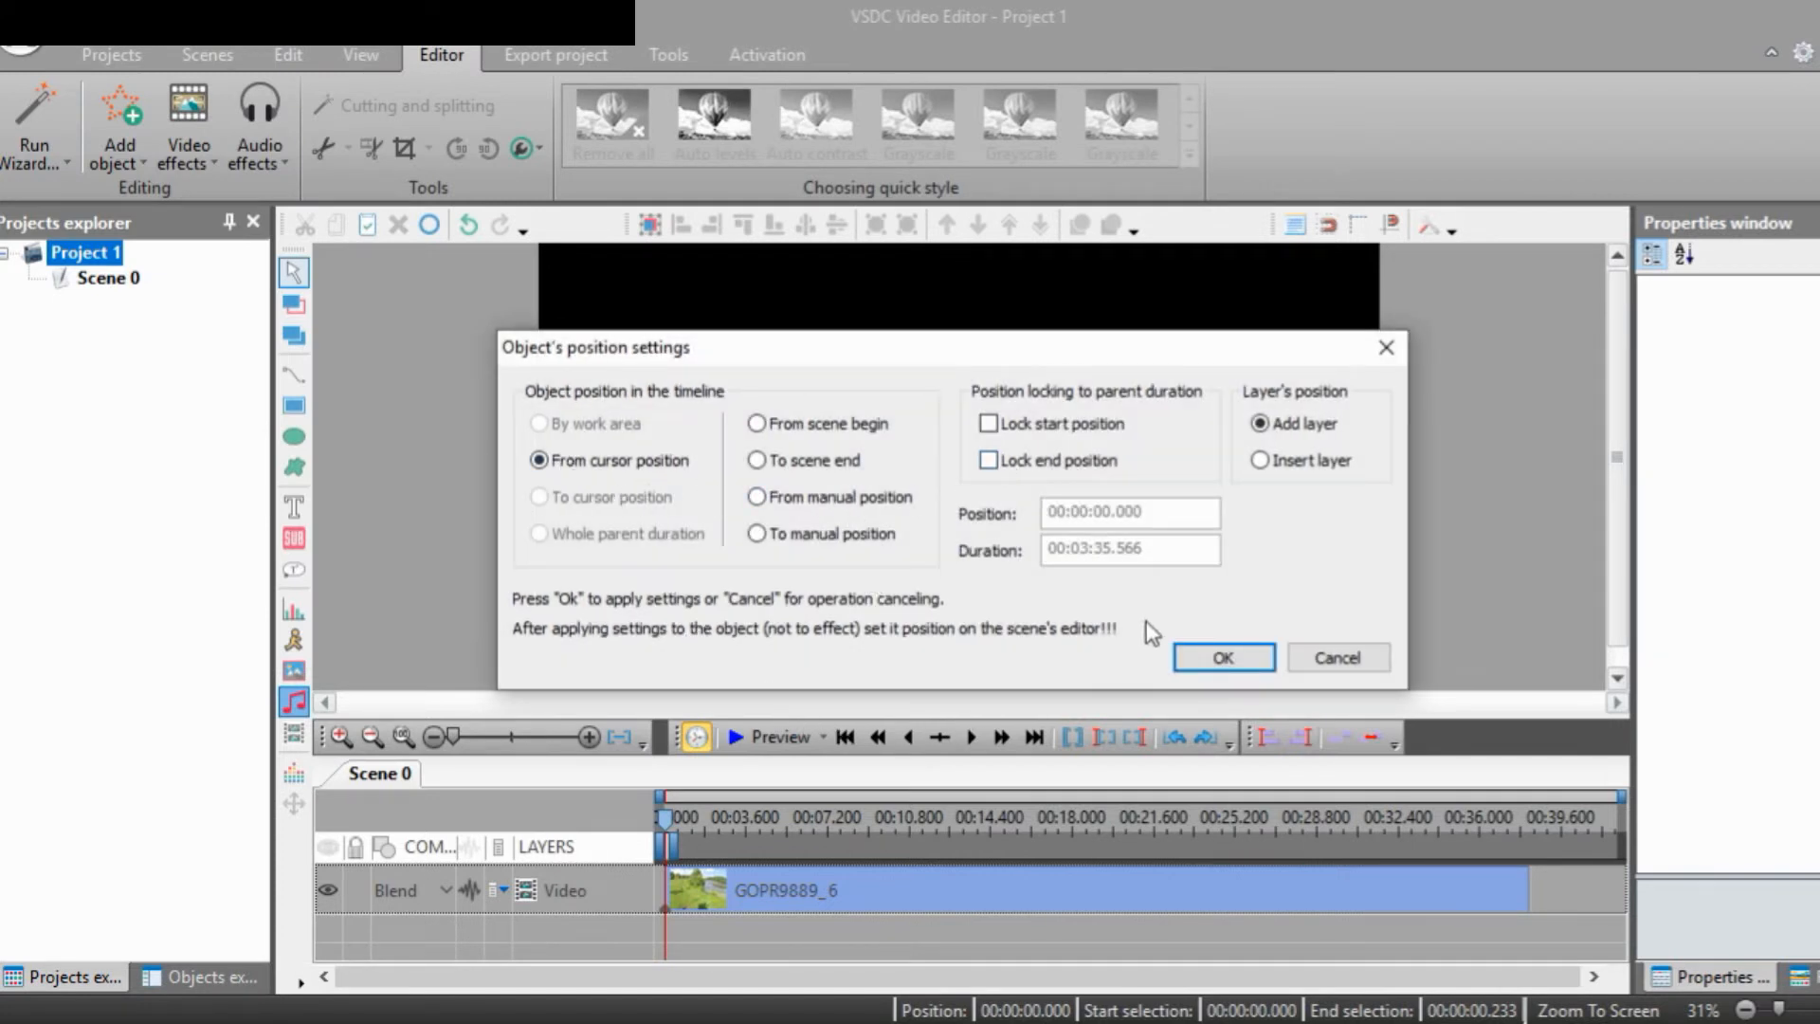
pyautogui.click(1218, 659)
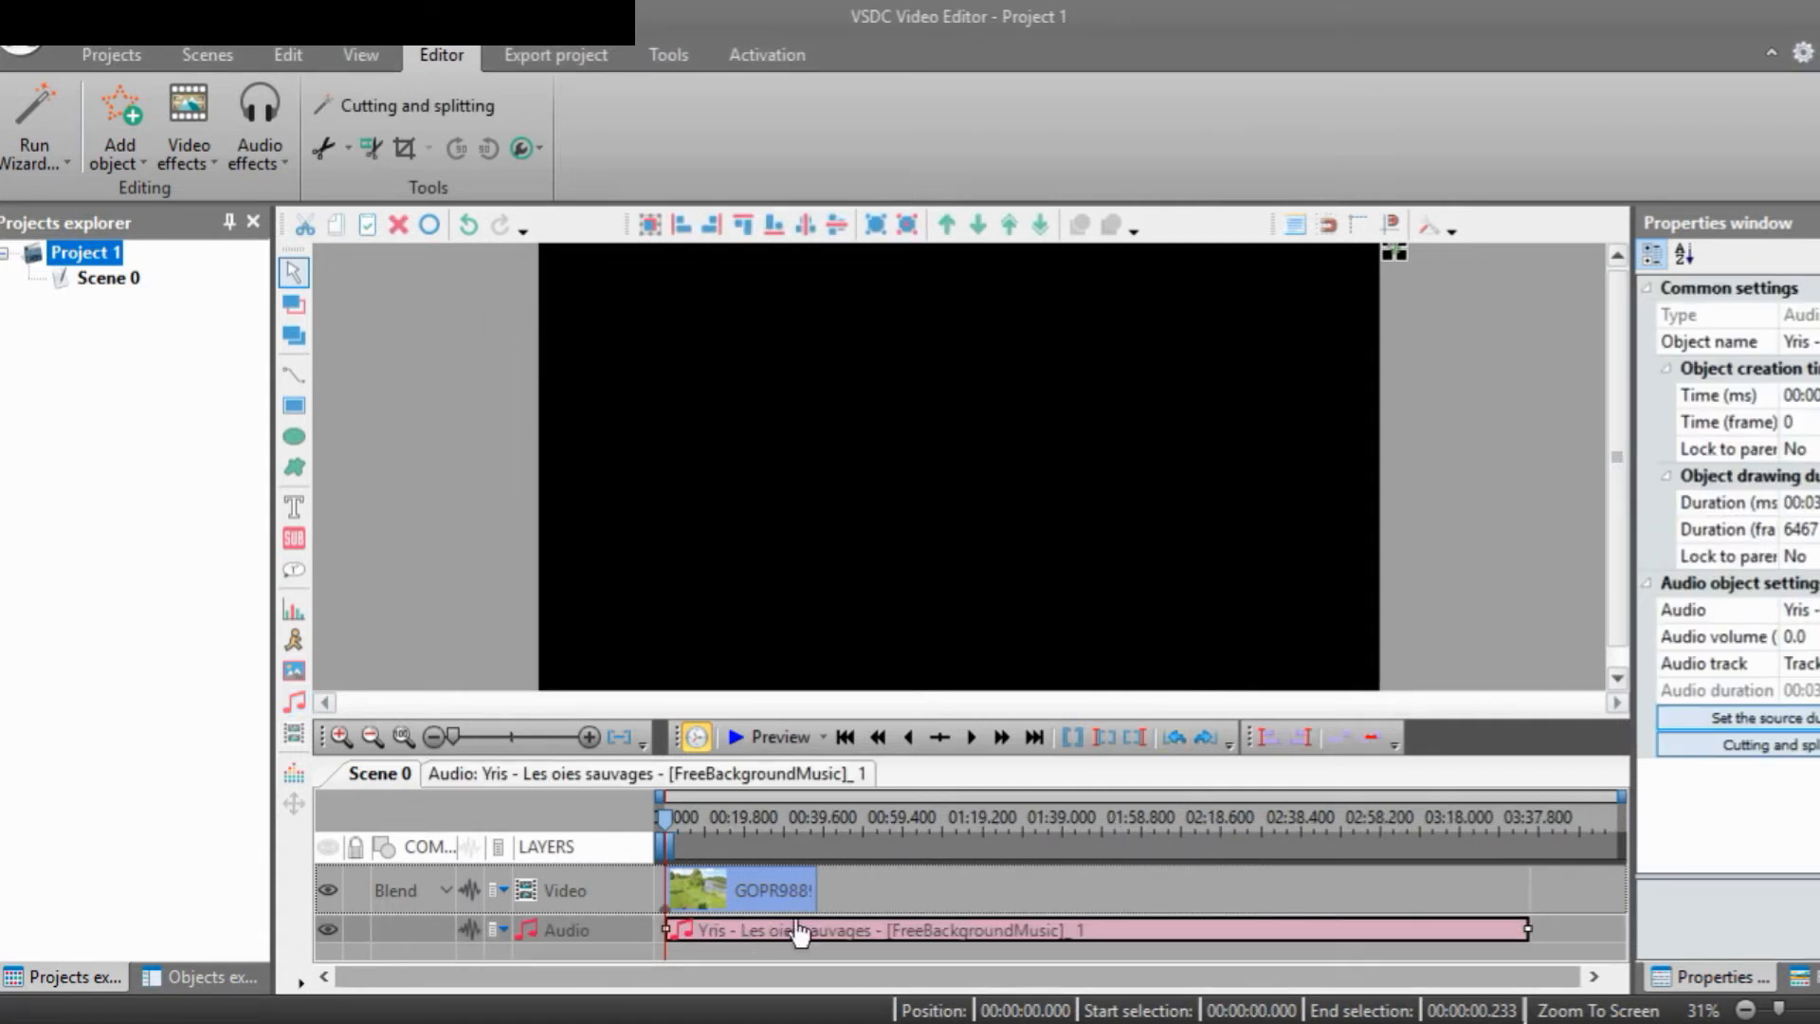
# Place the timeline cursor exactly at the end of the video clip, at 00:00:38.200
pyautogui.moveTo(945, 951)
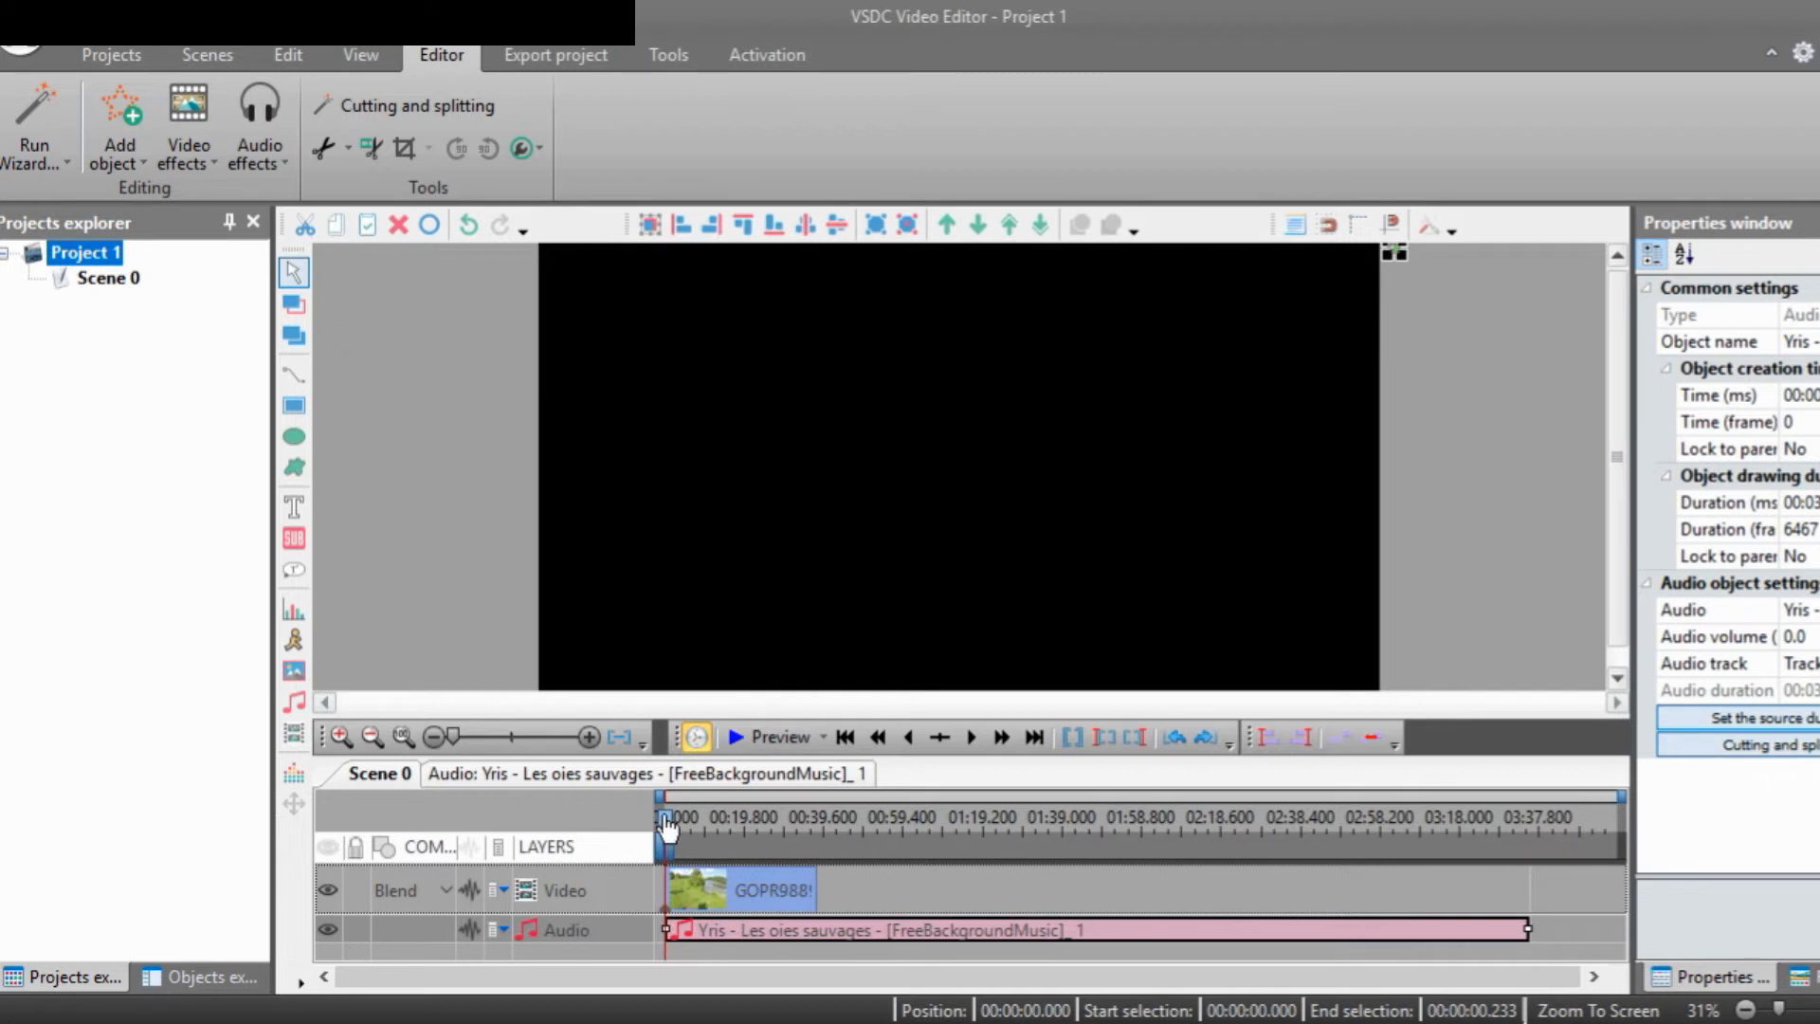
pyautogui.moveTo(686, 822); pyautogui.dragTo(810, 868)
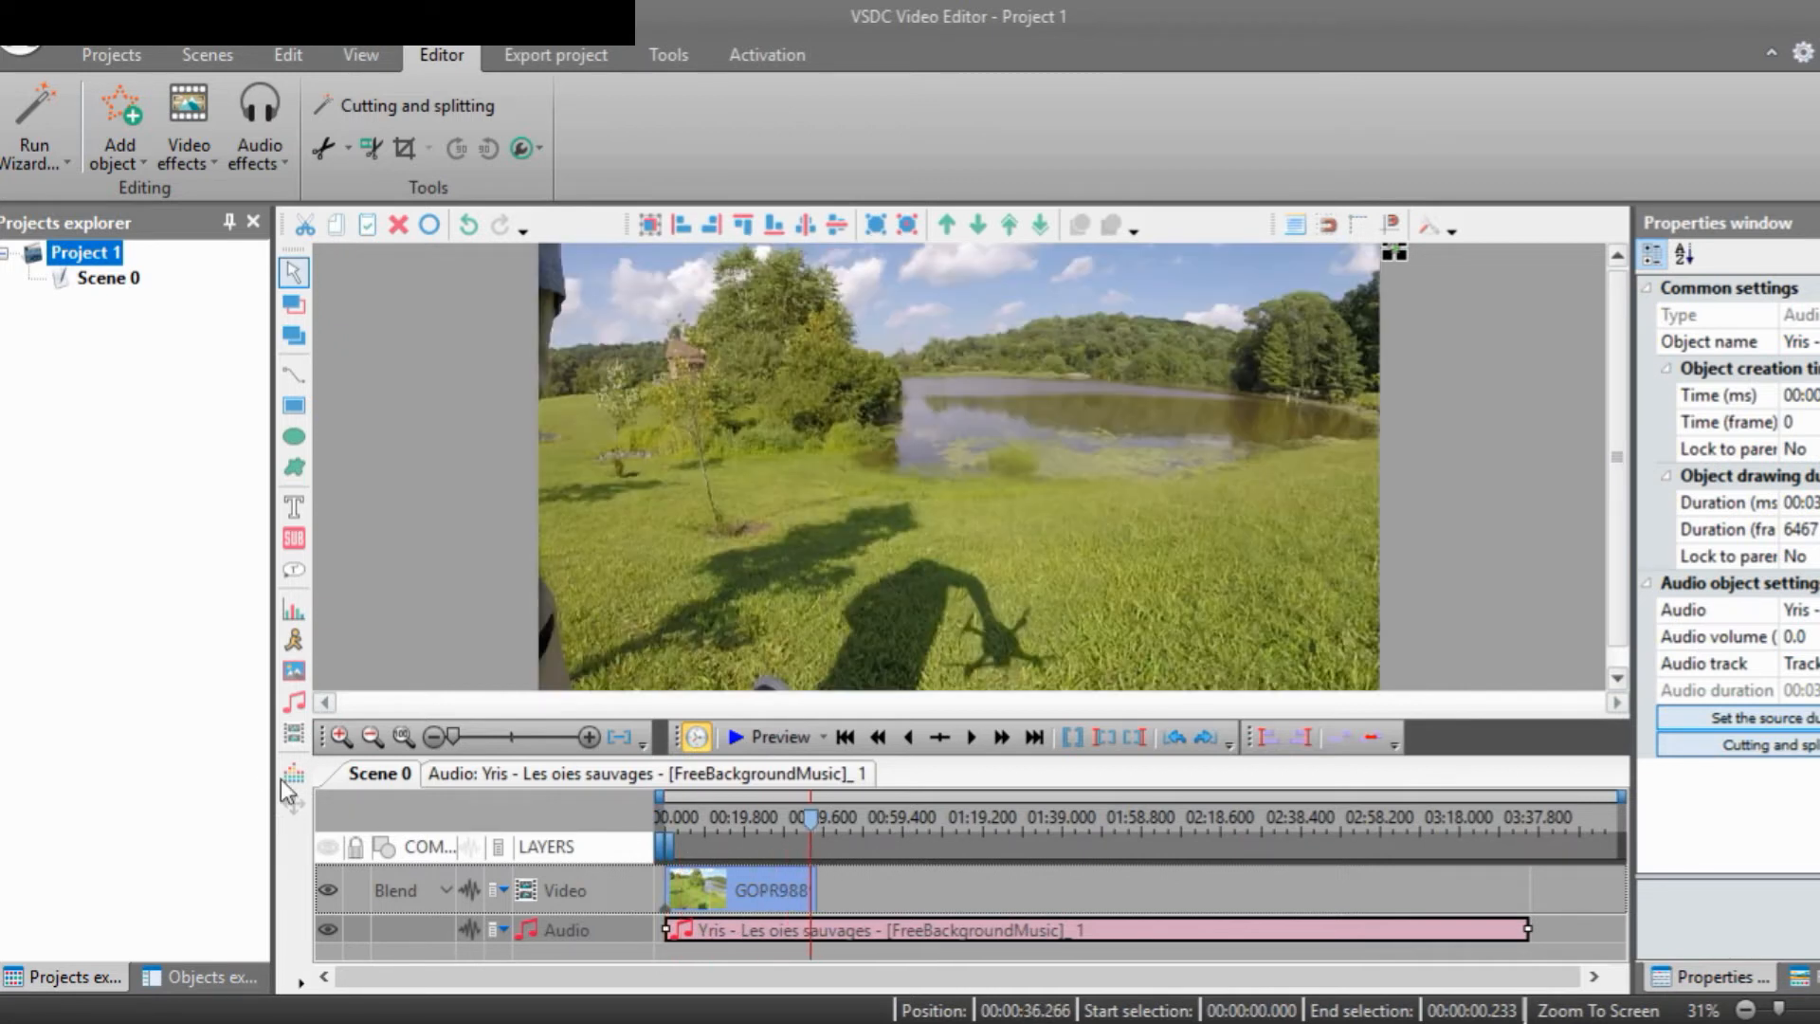
pyautogui.click(339, 736)
pyautogui.click(339, 736)
pyautogui.click(340, 737)
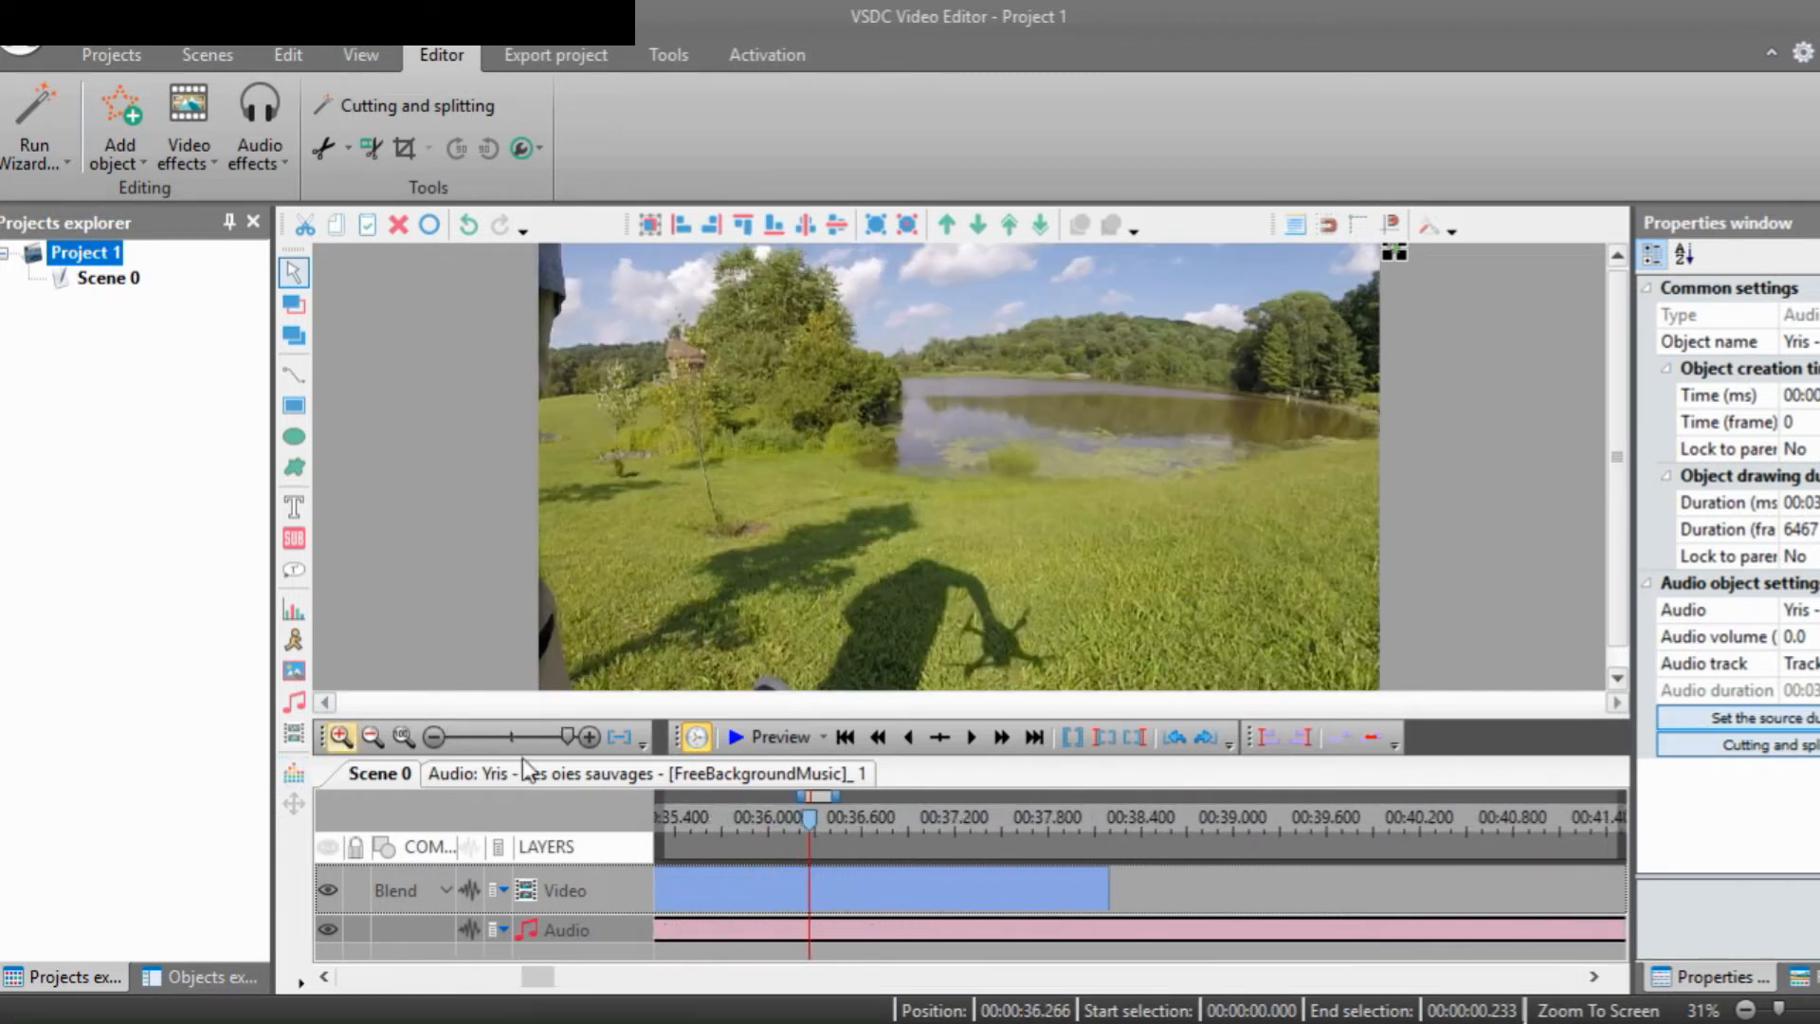
pyautogui.moveTo(798, 826); pyautogui.dragTo(1111, 868)
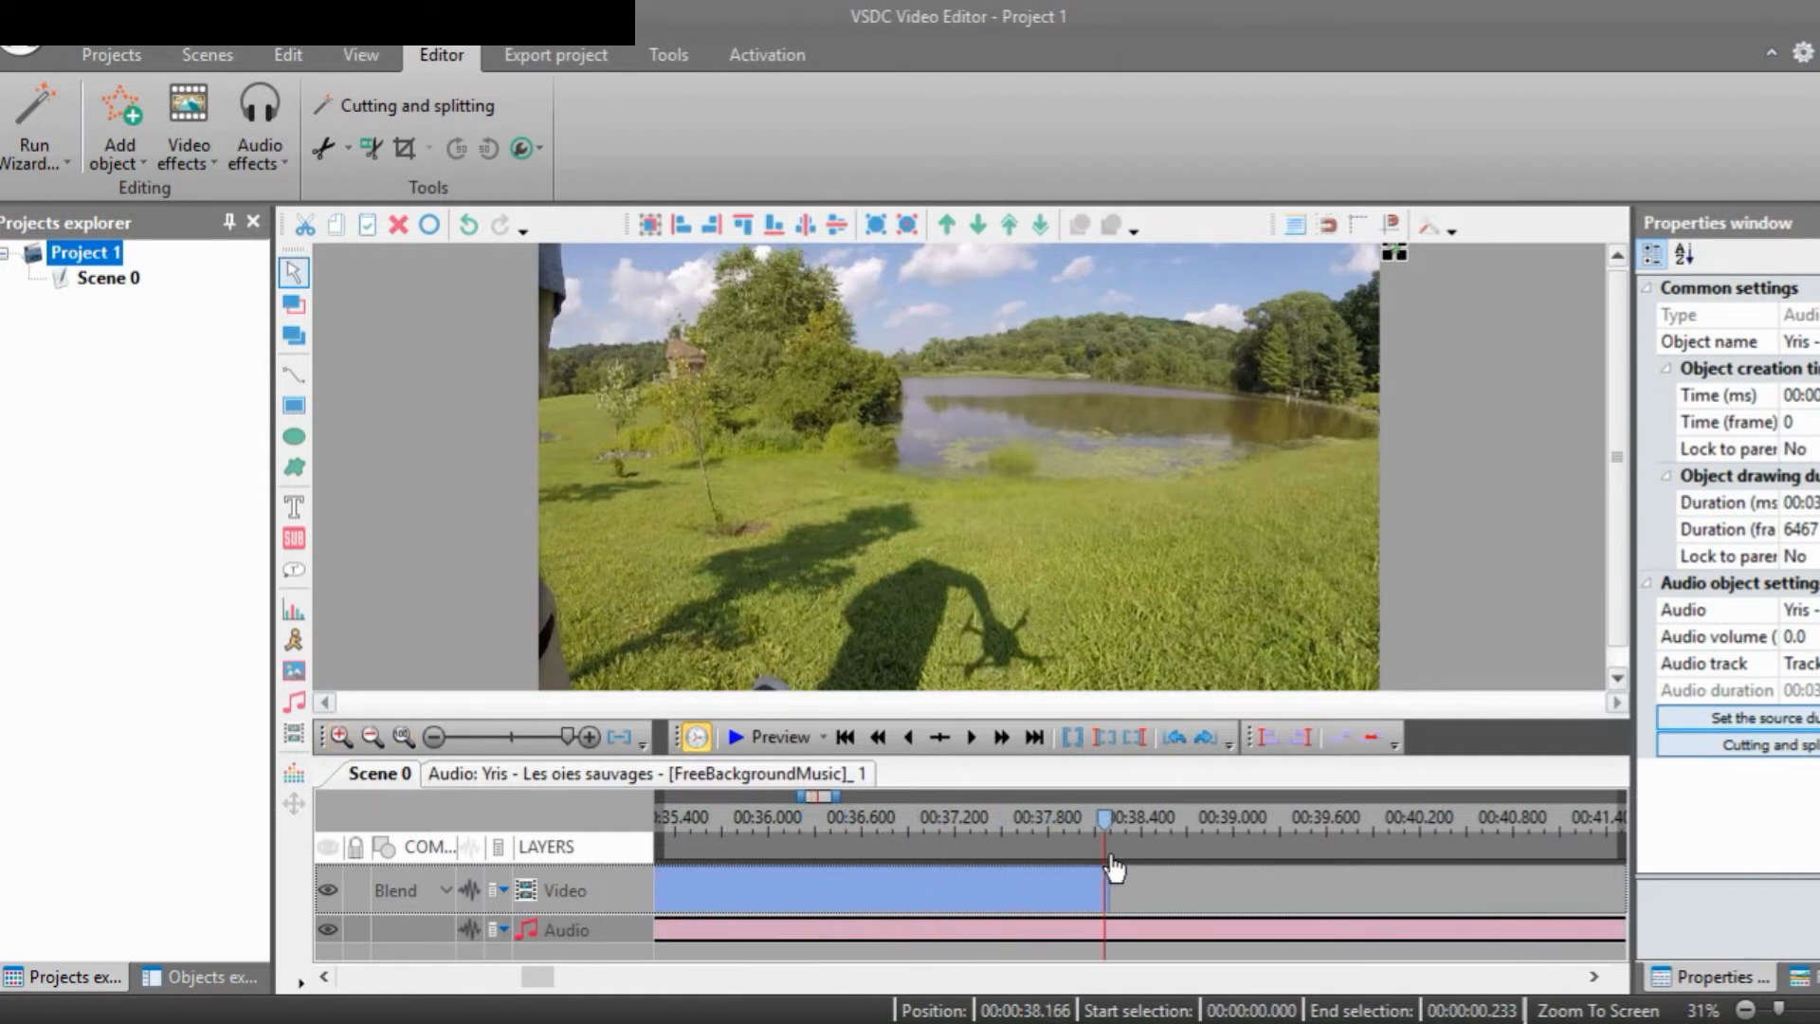
pyautogui.click(342, 737)
pyautogui.click(341, 737)
pyautogui.click(341, 736)
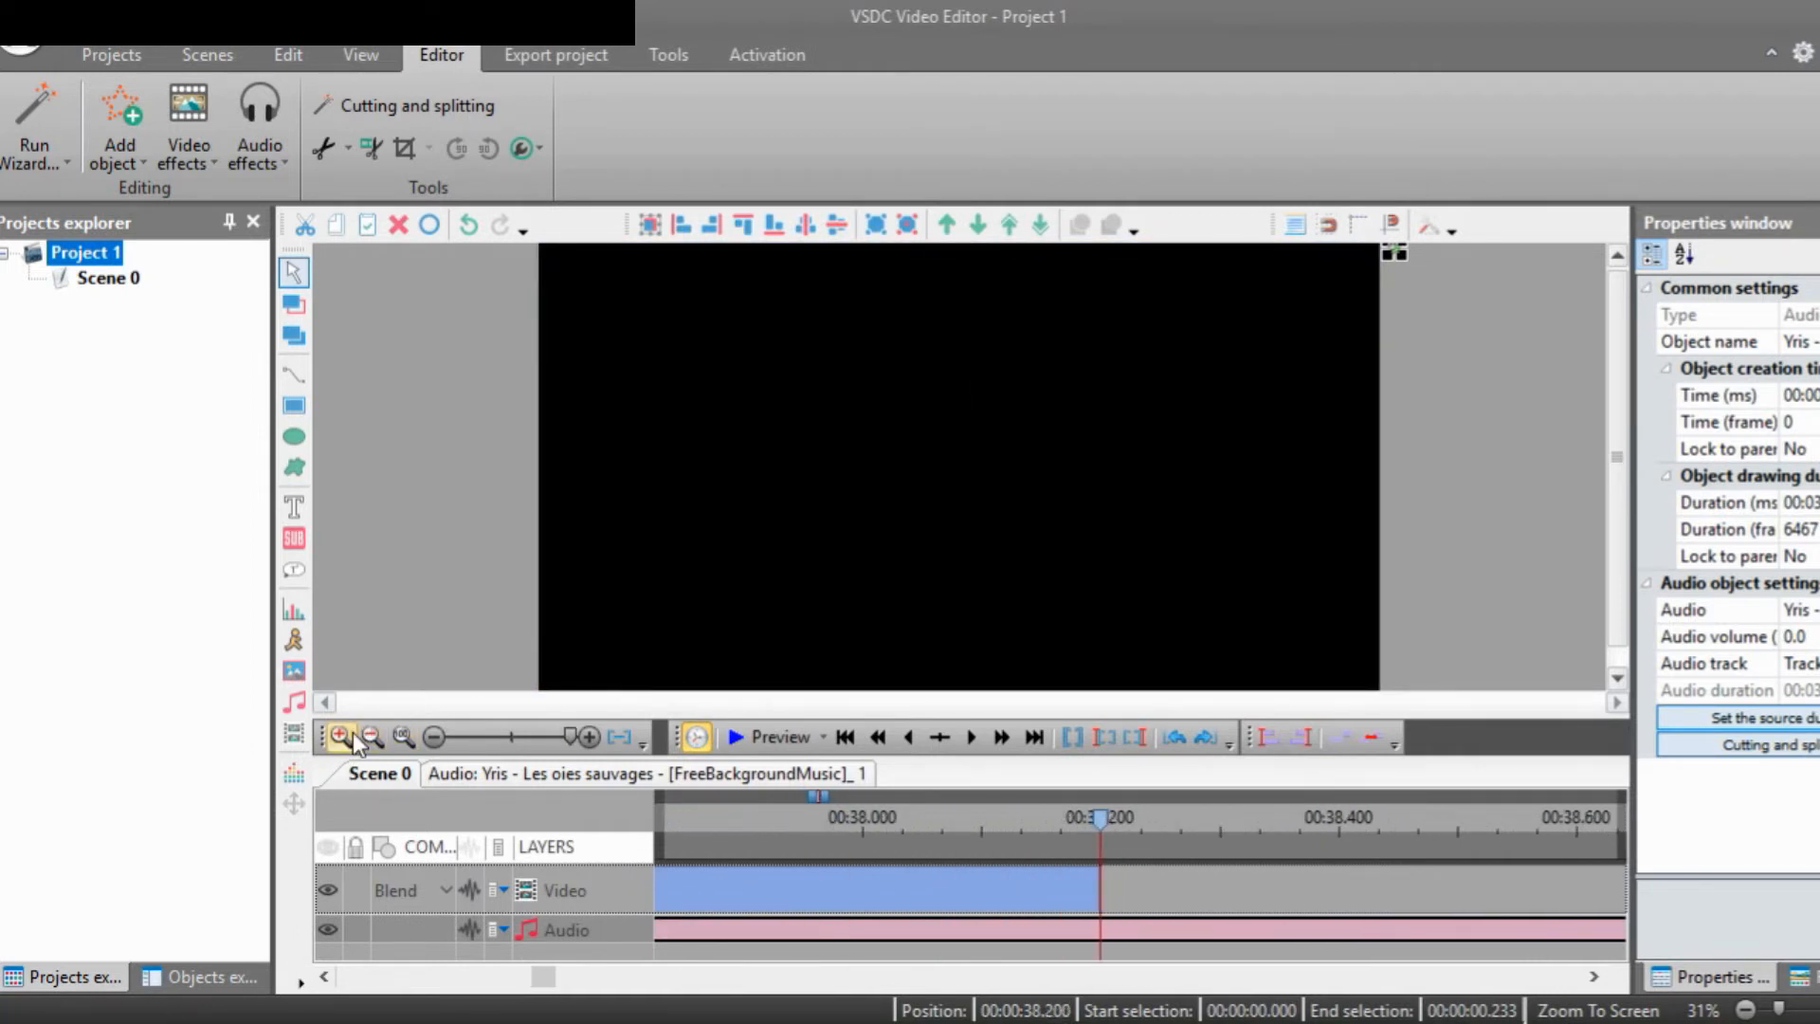
pyautogui.click(341, 737)
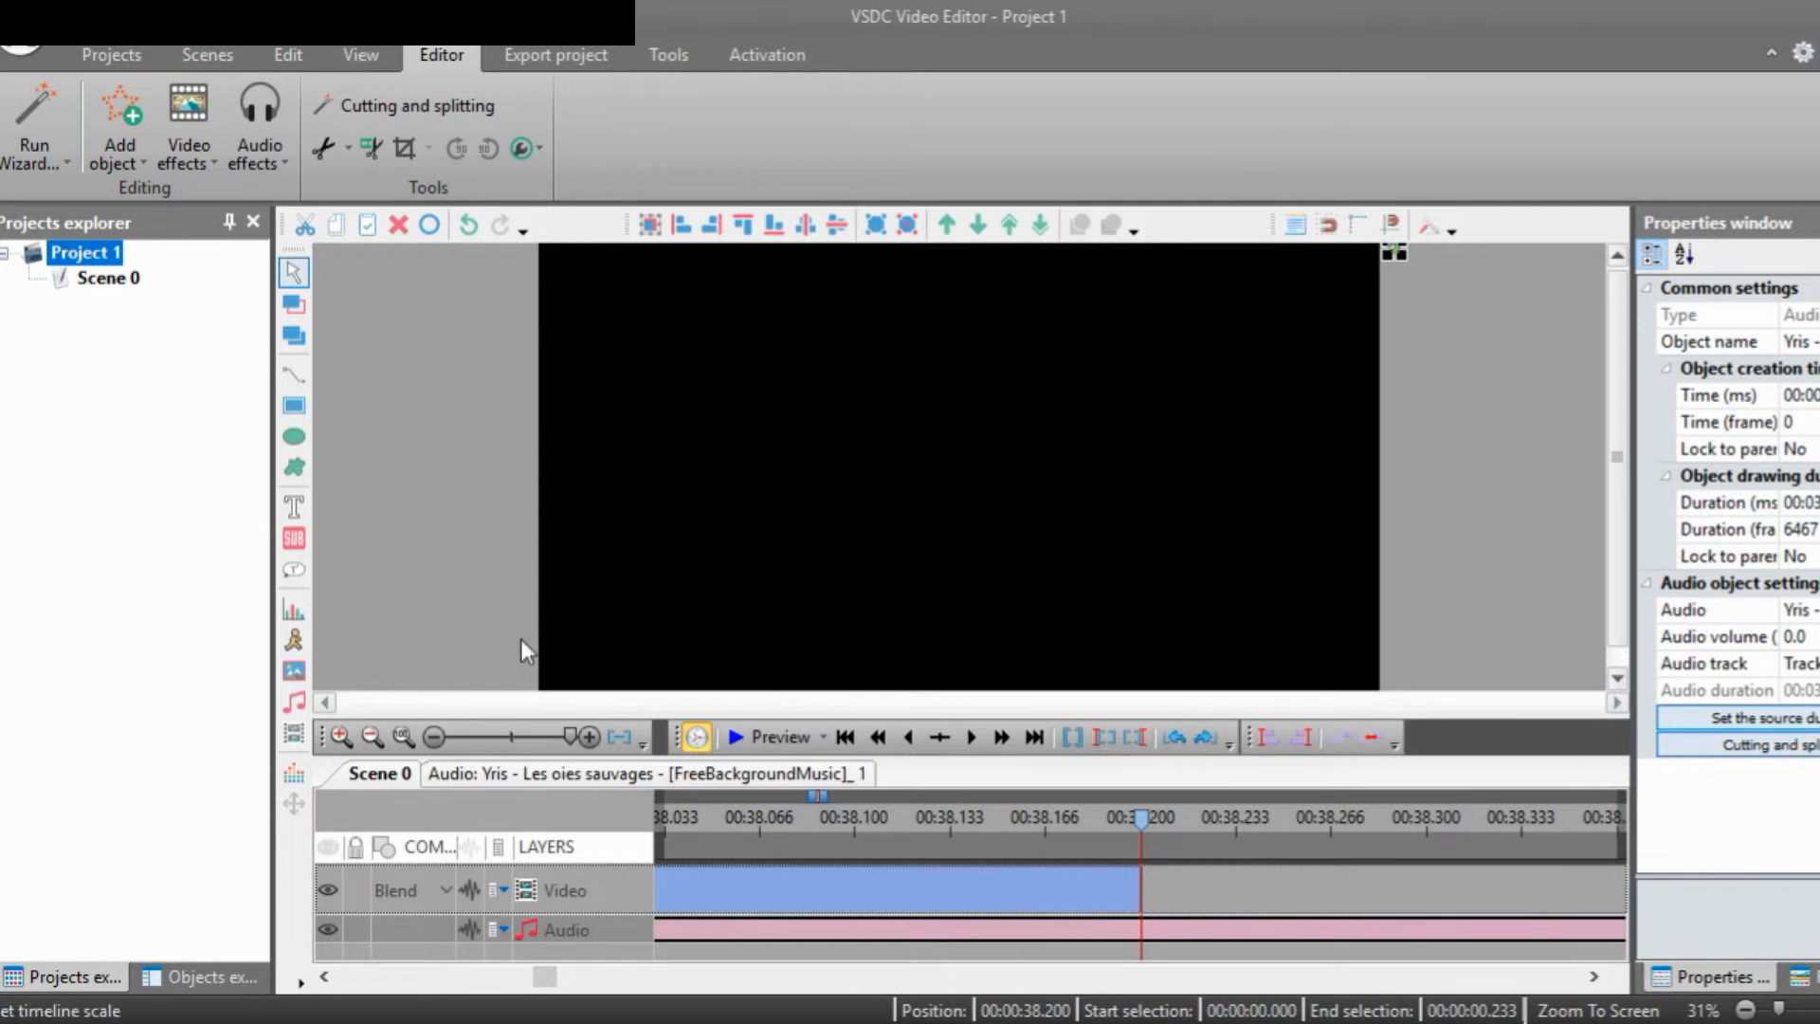
# Split the music track at the cursor position 00:00:38.200 and delete the part beyond the video's end
pyautogui.click(428, 101)
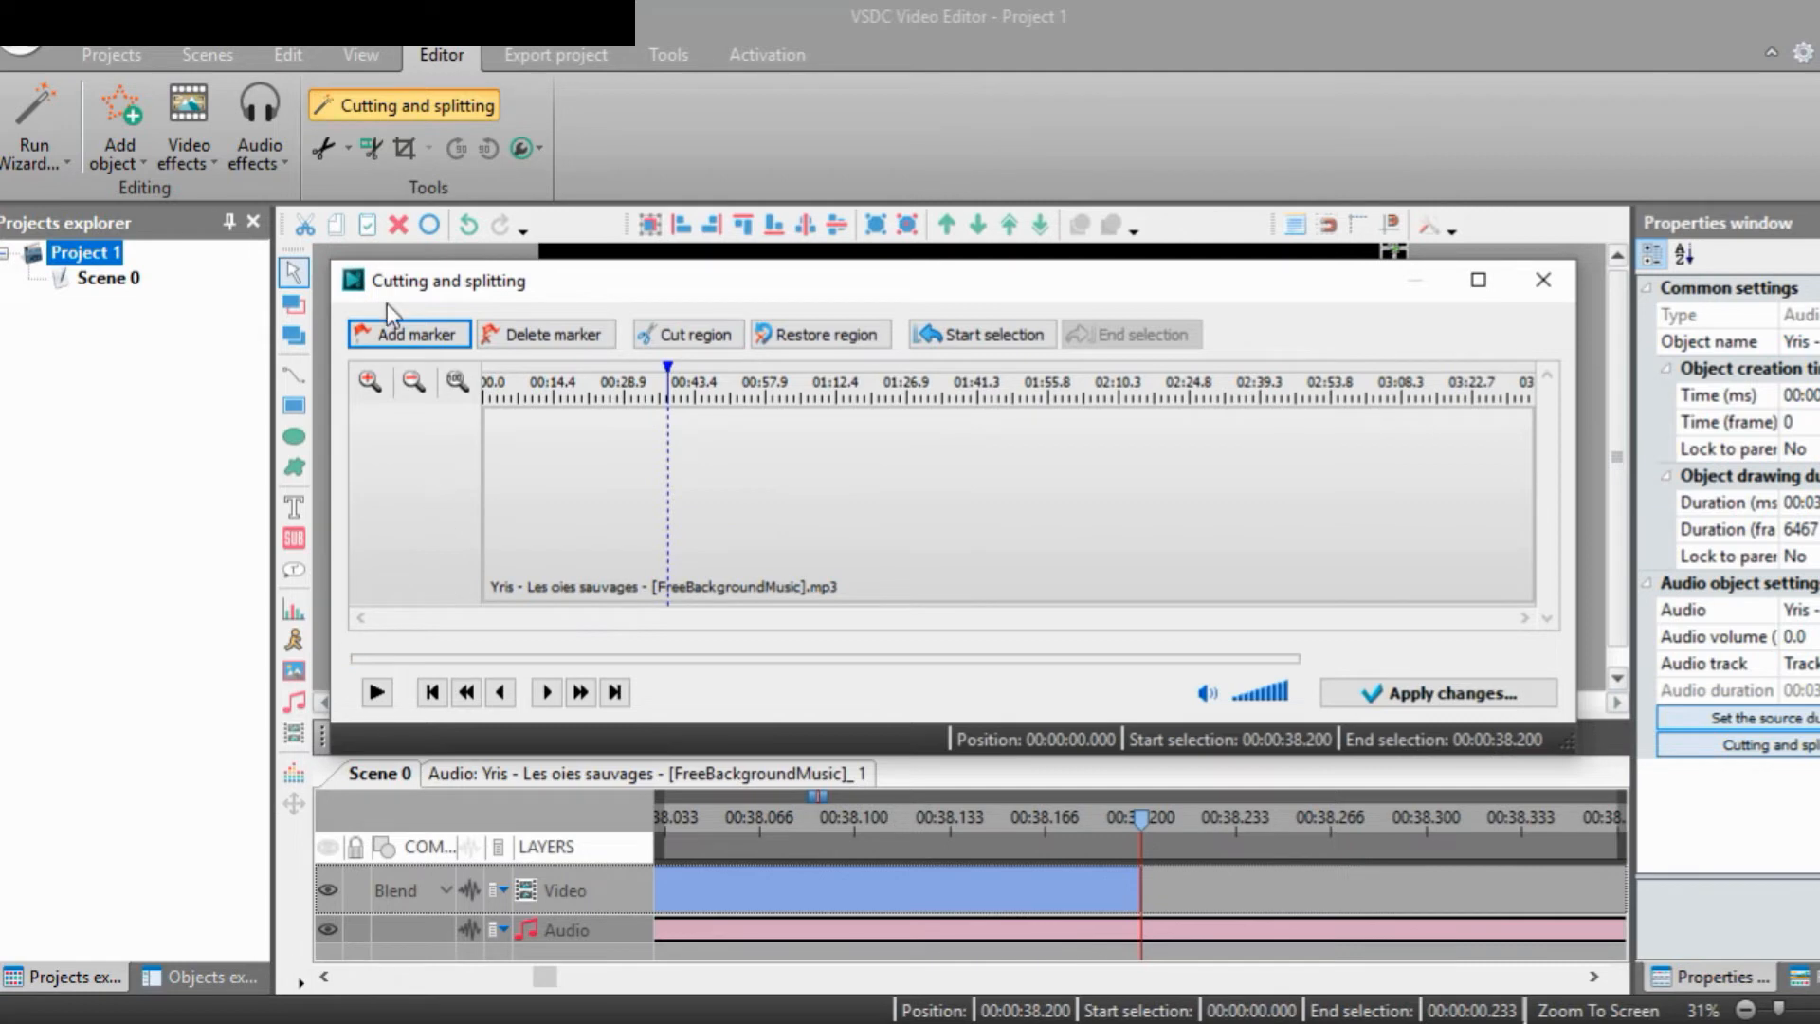
pyautogui.click(1441, 697)
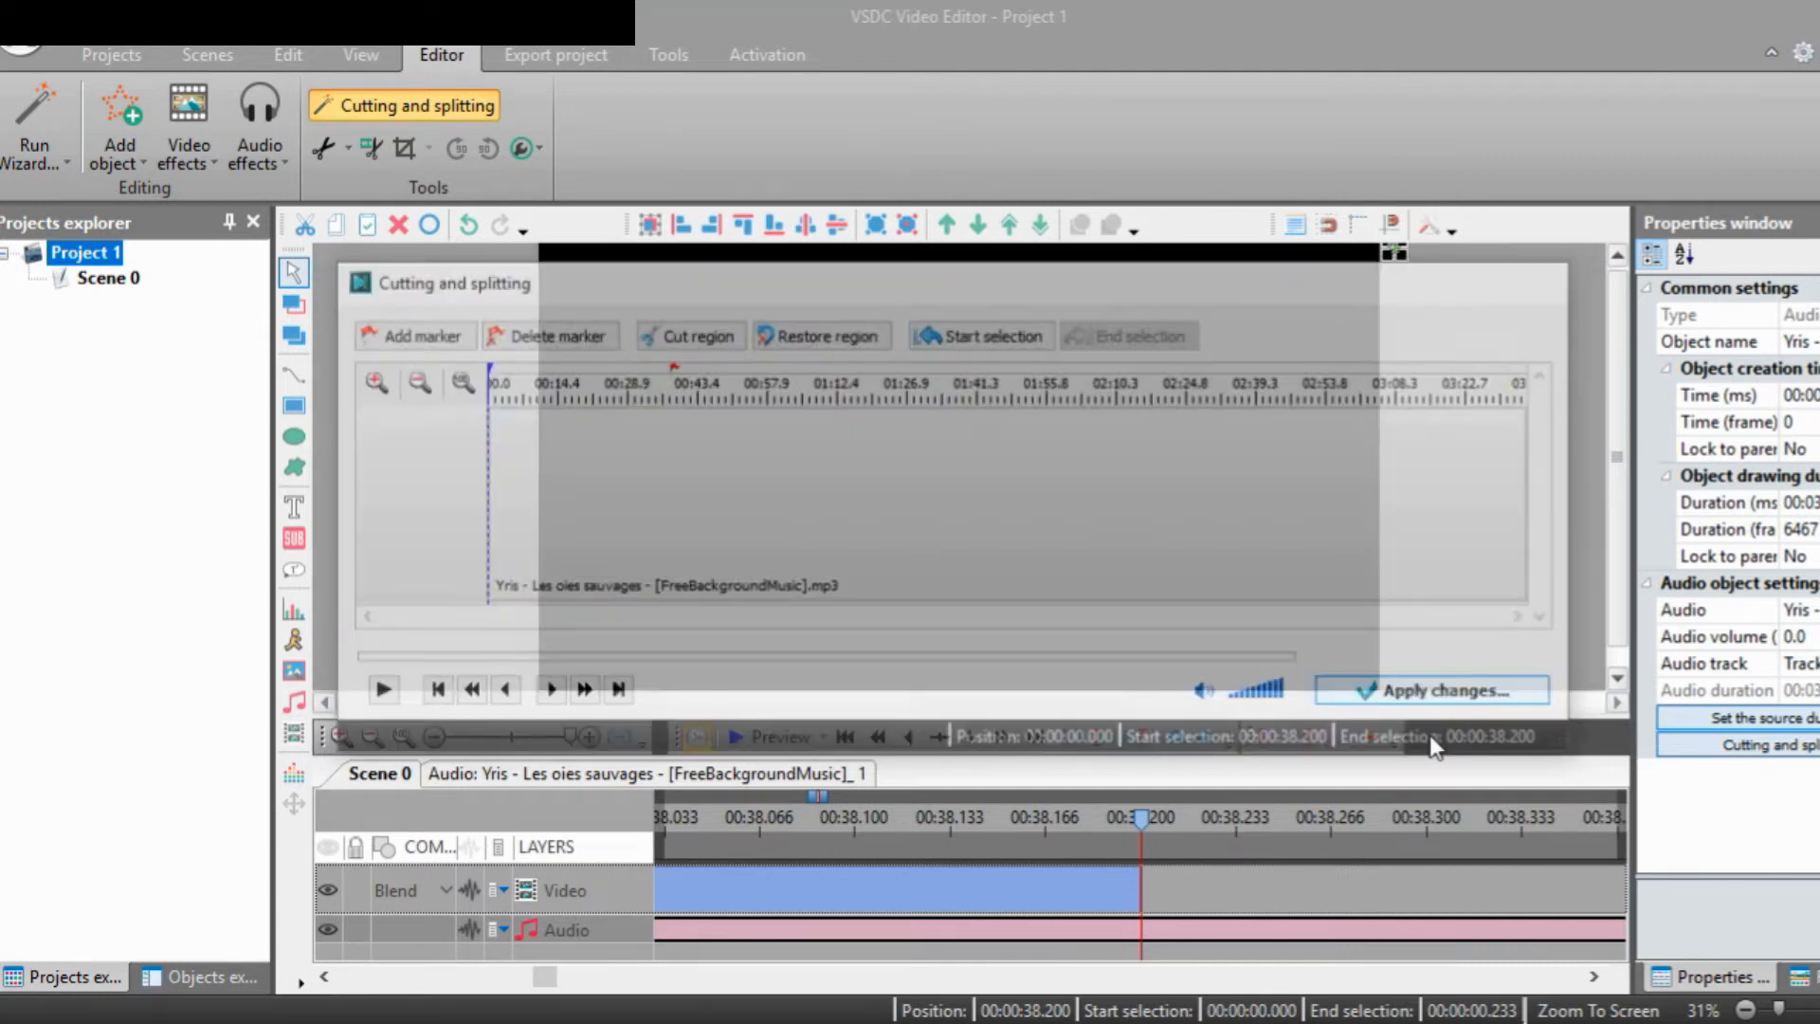
pyautogui.click(1140, 603)
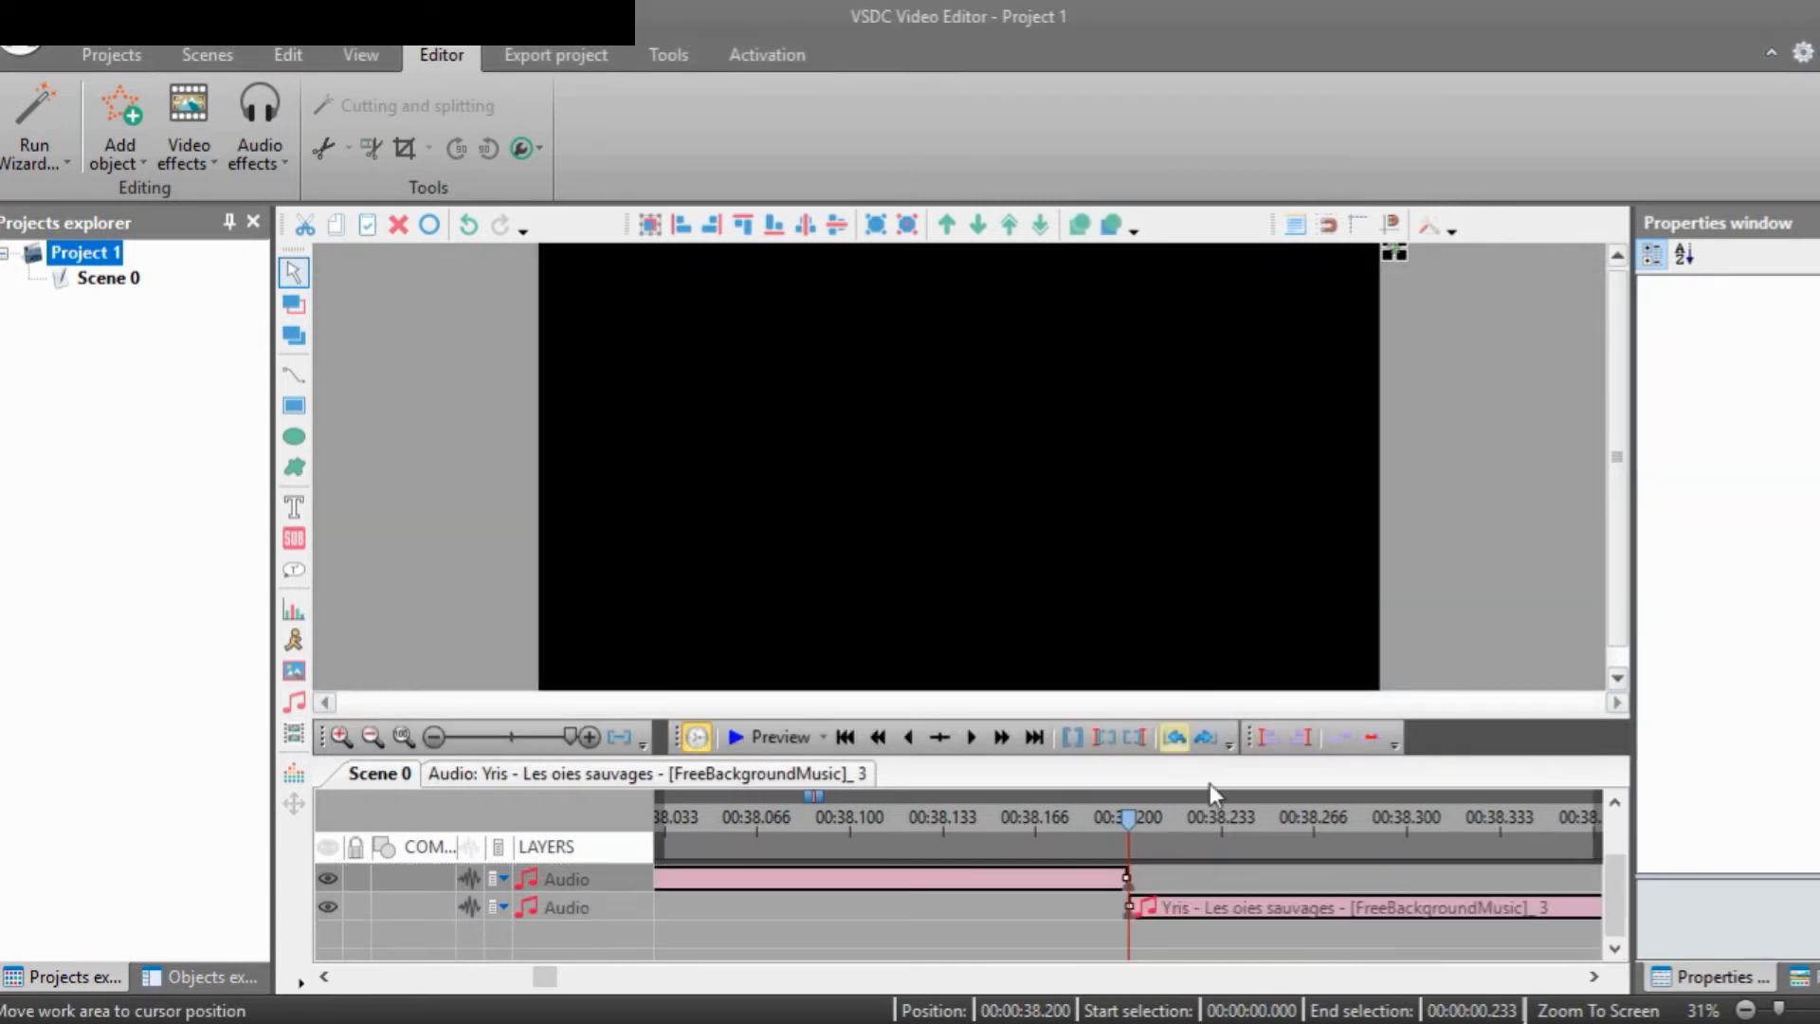
pyautogui.rightClick(487, 908)
pyautogui.click(617, 461)
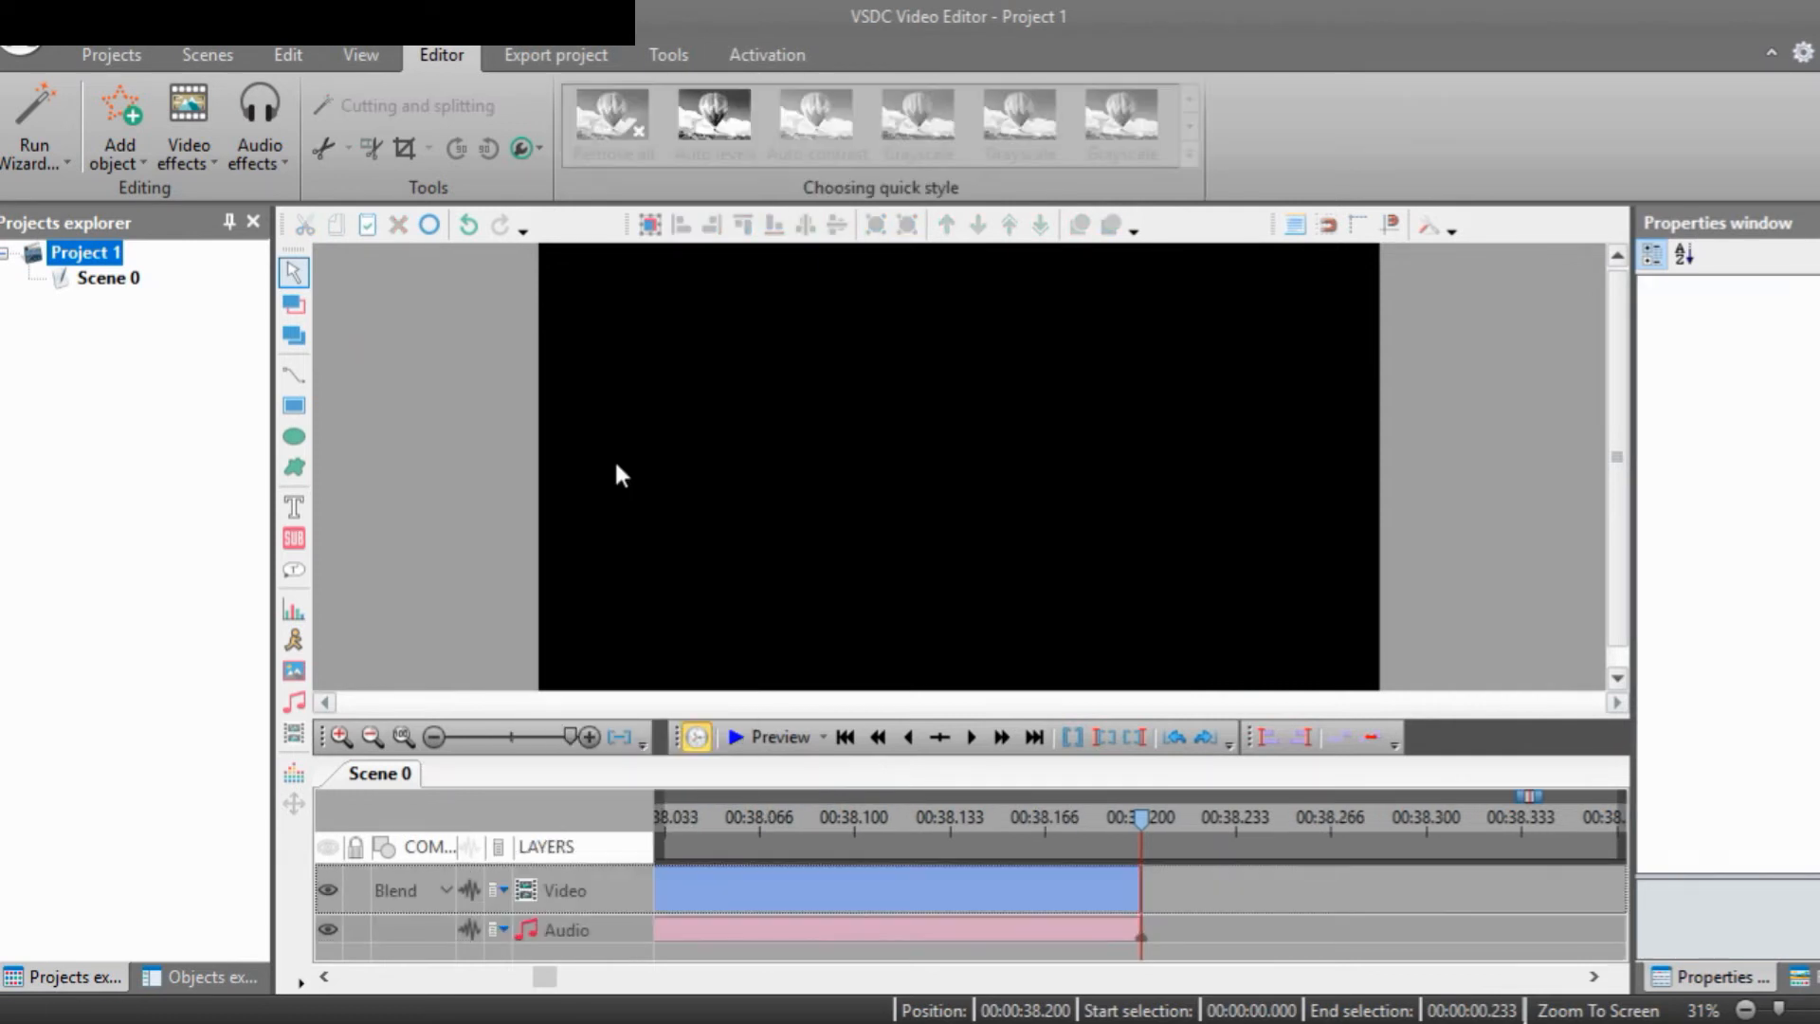
# Set the audio volume of the trimmed music track to -7.0 dB
pyautogui.click(403, 738)
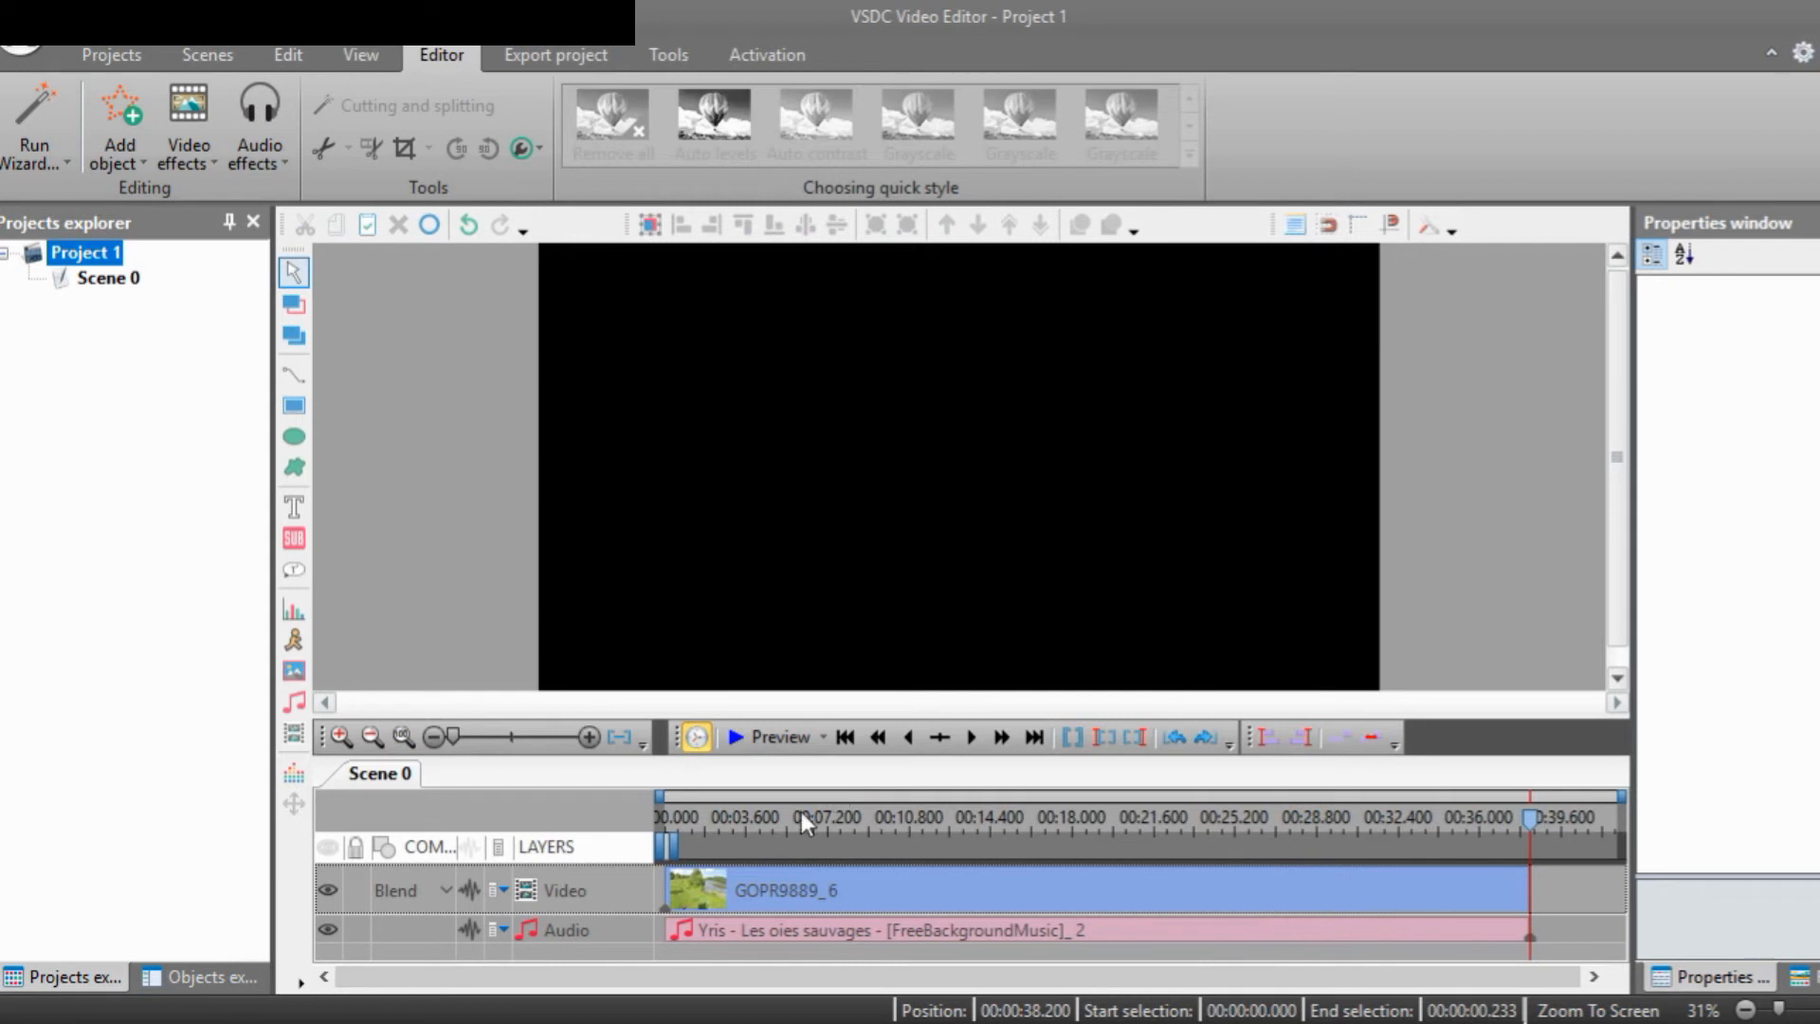
pyautogui.click(753, 934)
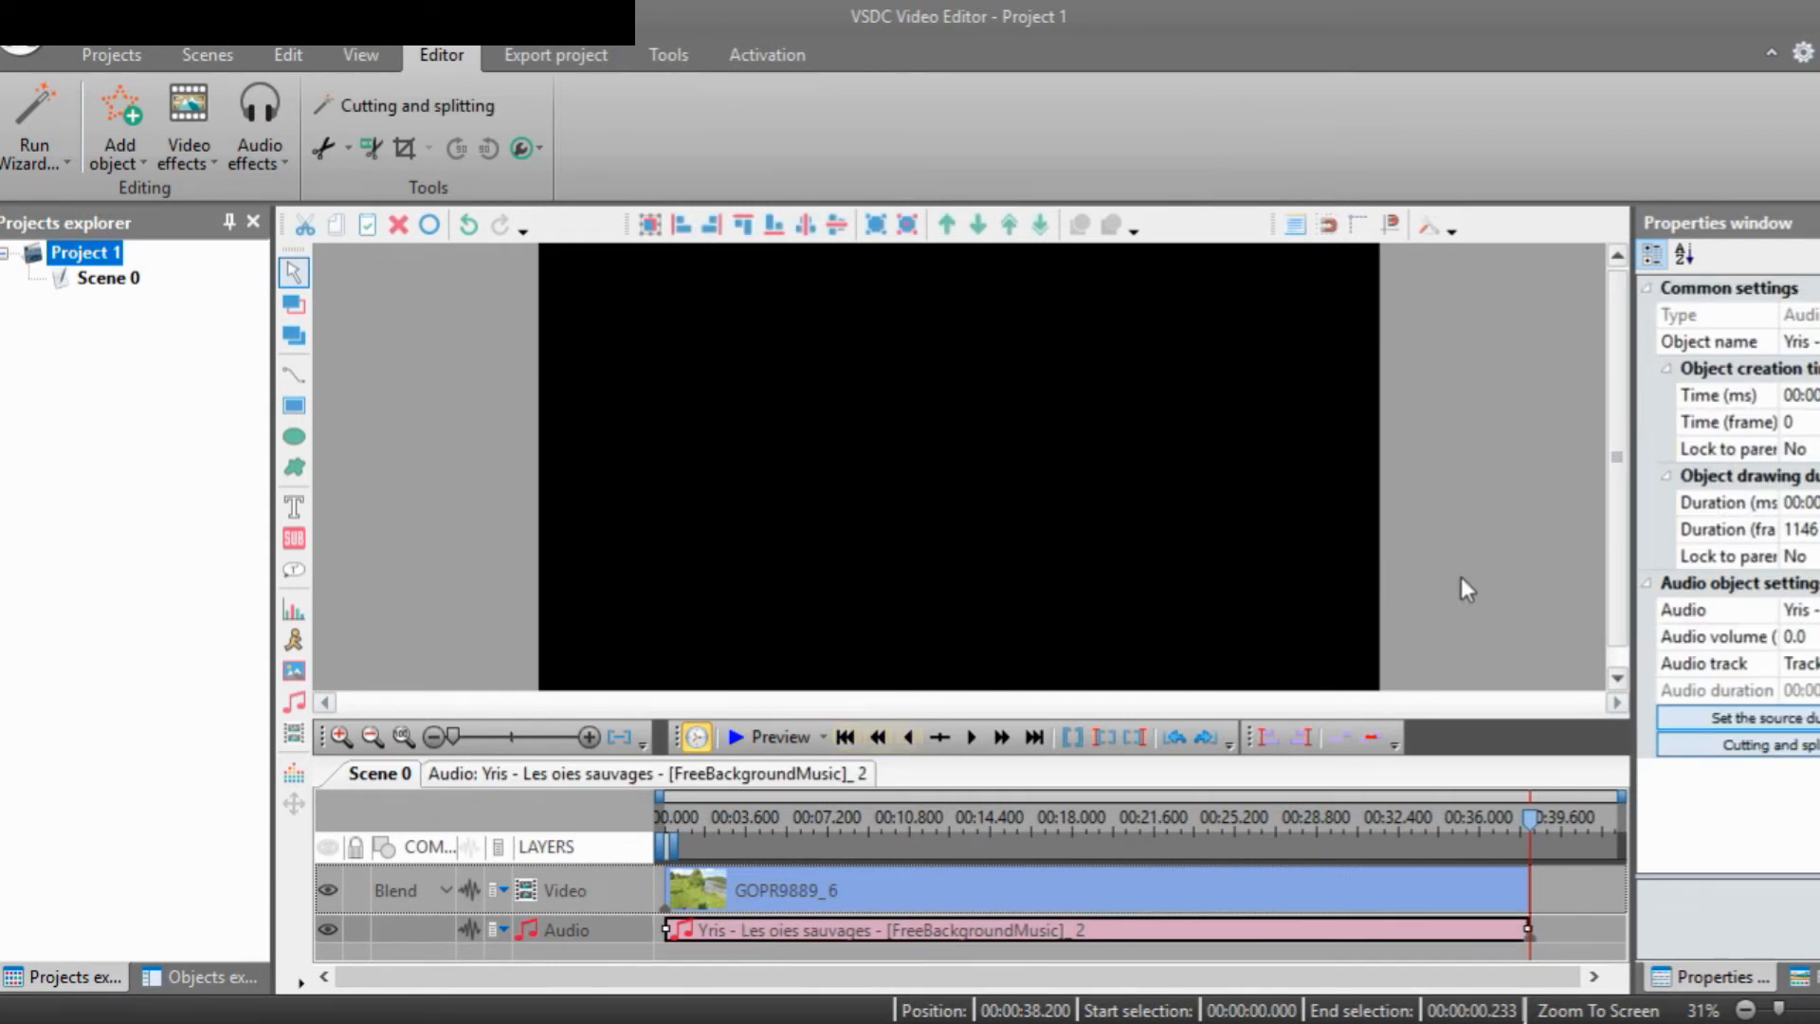
pyautogui.click(1795, 637)
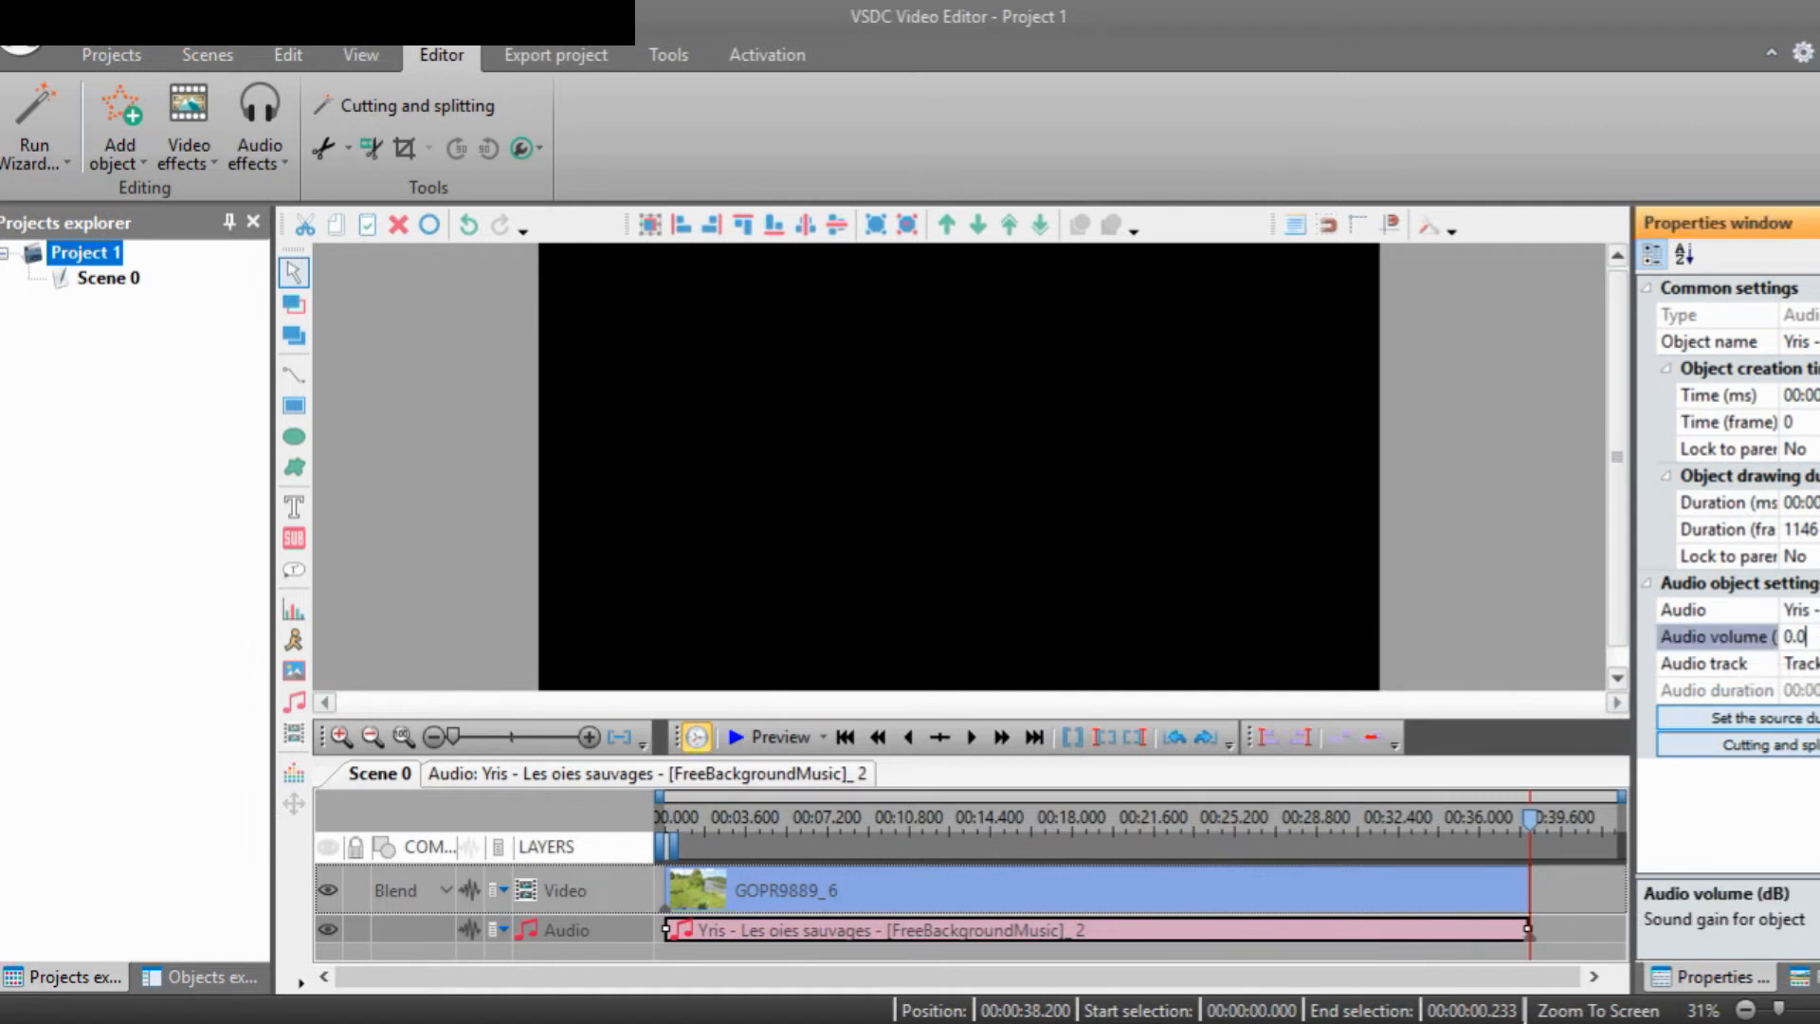
pyautogui.write('-2.0')
pyautogui.press('Down')
pyautogui.press('Down')
pyautogui.press('Down')
pyautogui.press('Down')
pyautogui.press('Down')
pyautogui.press('Up')
pyautogui.press('Up')
pyautogui.press('Up')
pyautogui.press('Up')
# Add a text object positioned by work area and draw its frame about 1664x678 in the upper part of the scene
pyautogui.click(294, 508)
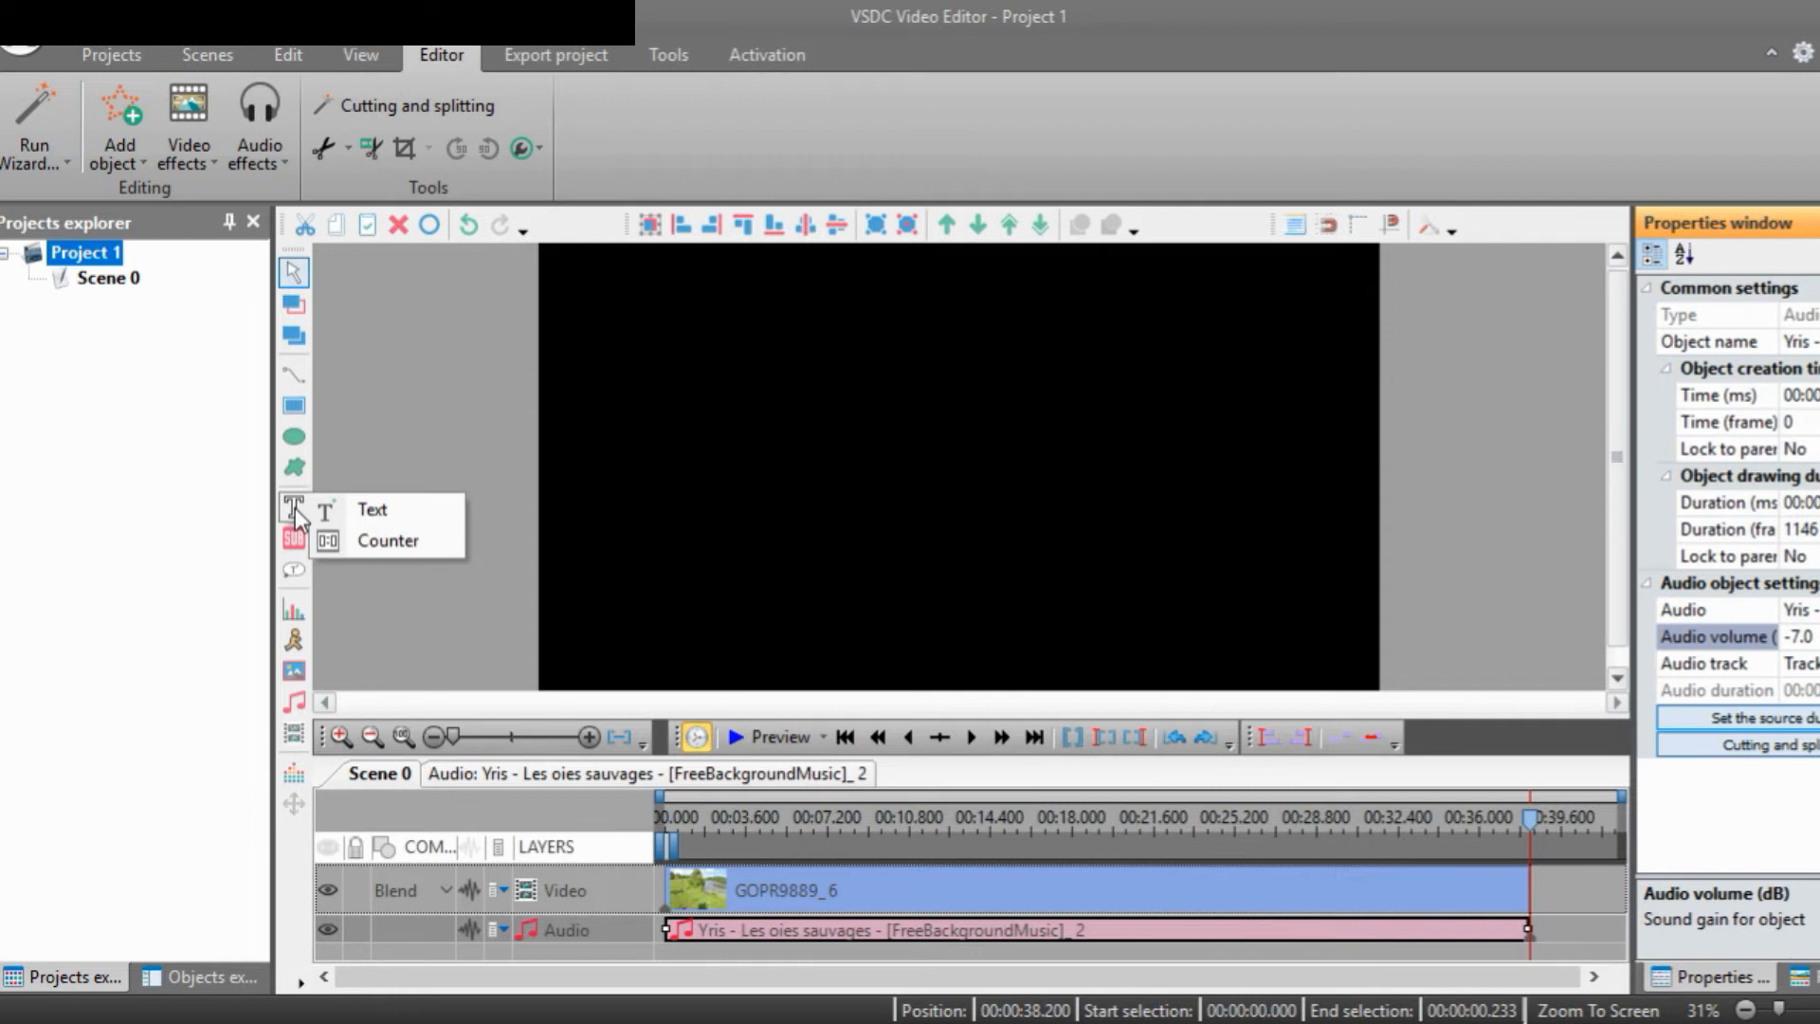
pyautogui.click(347, 520)
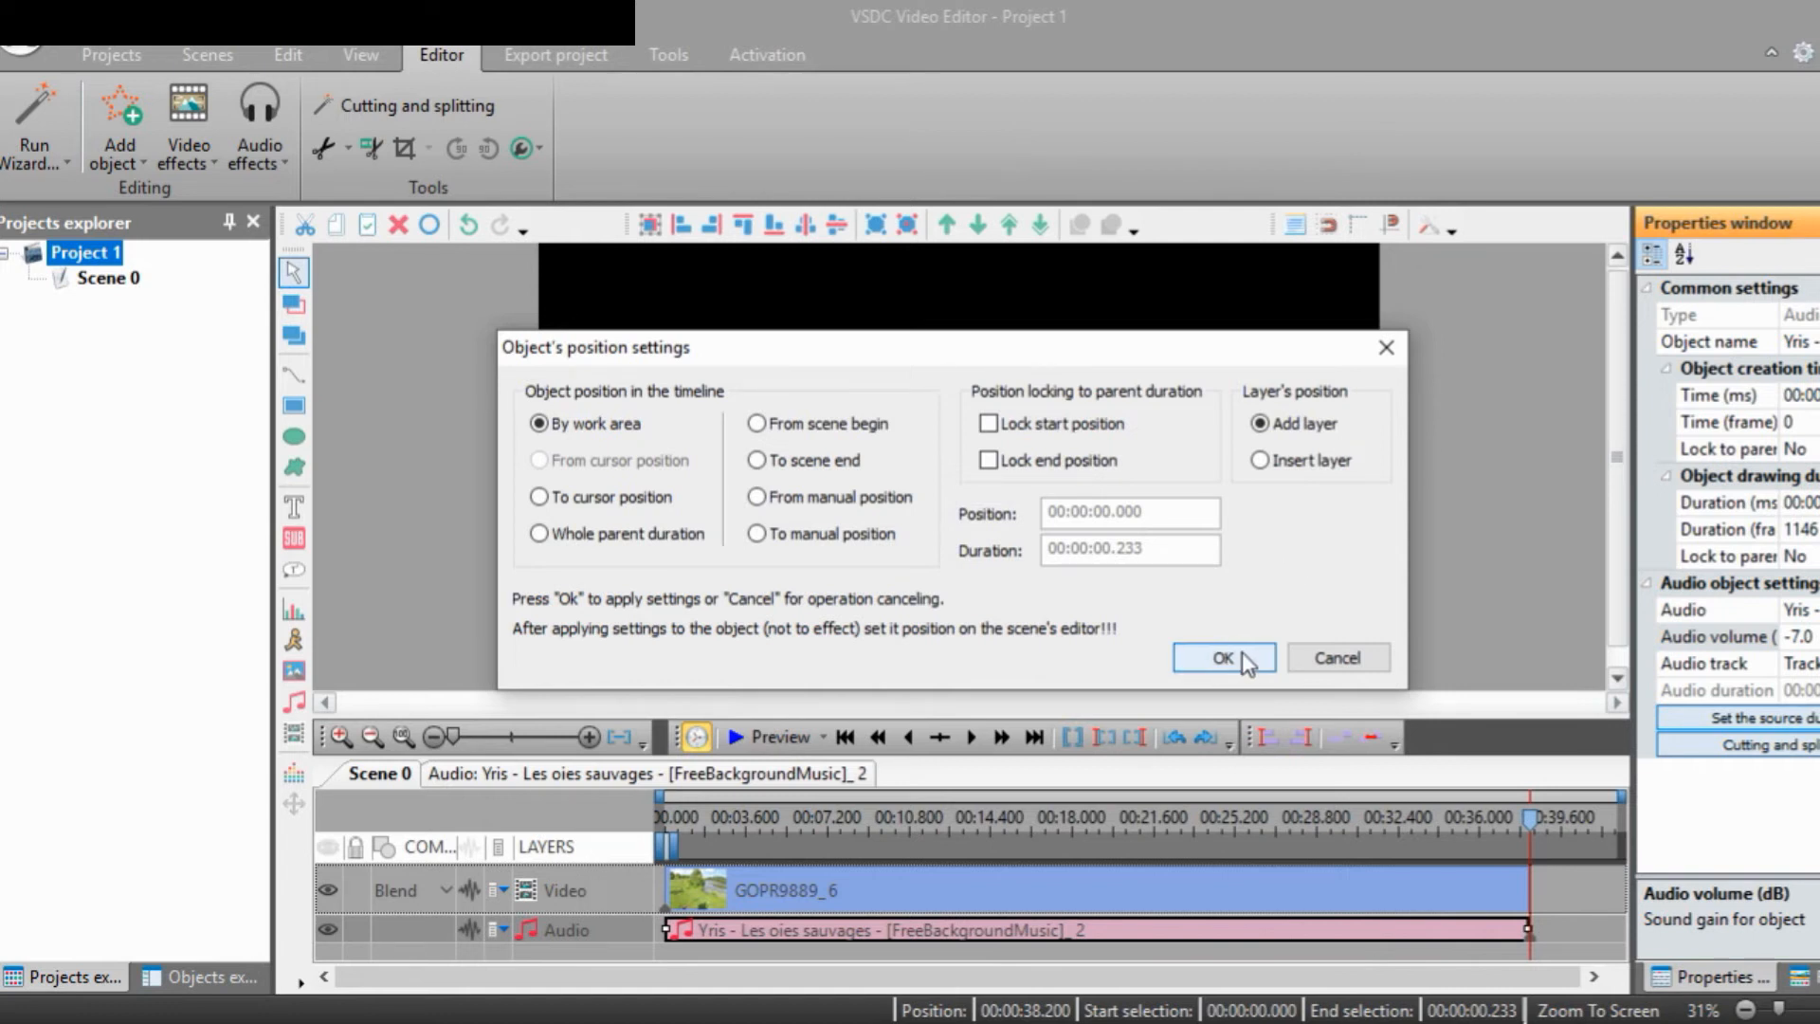
pyautogui.click(1224, 658)
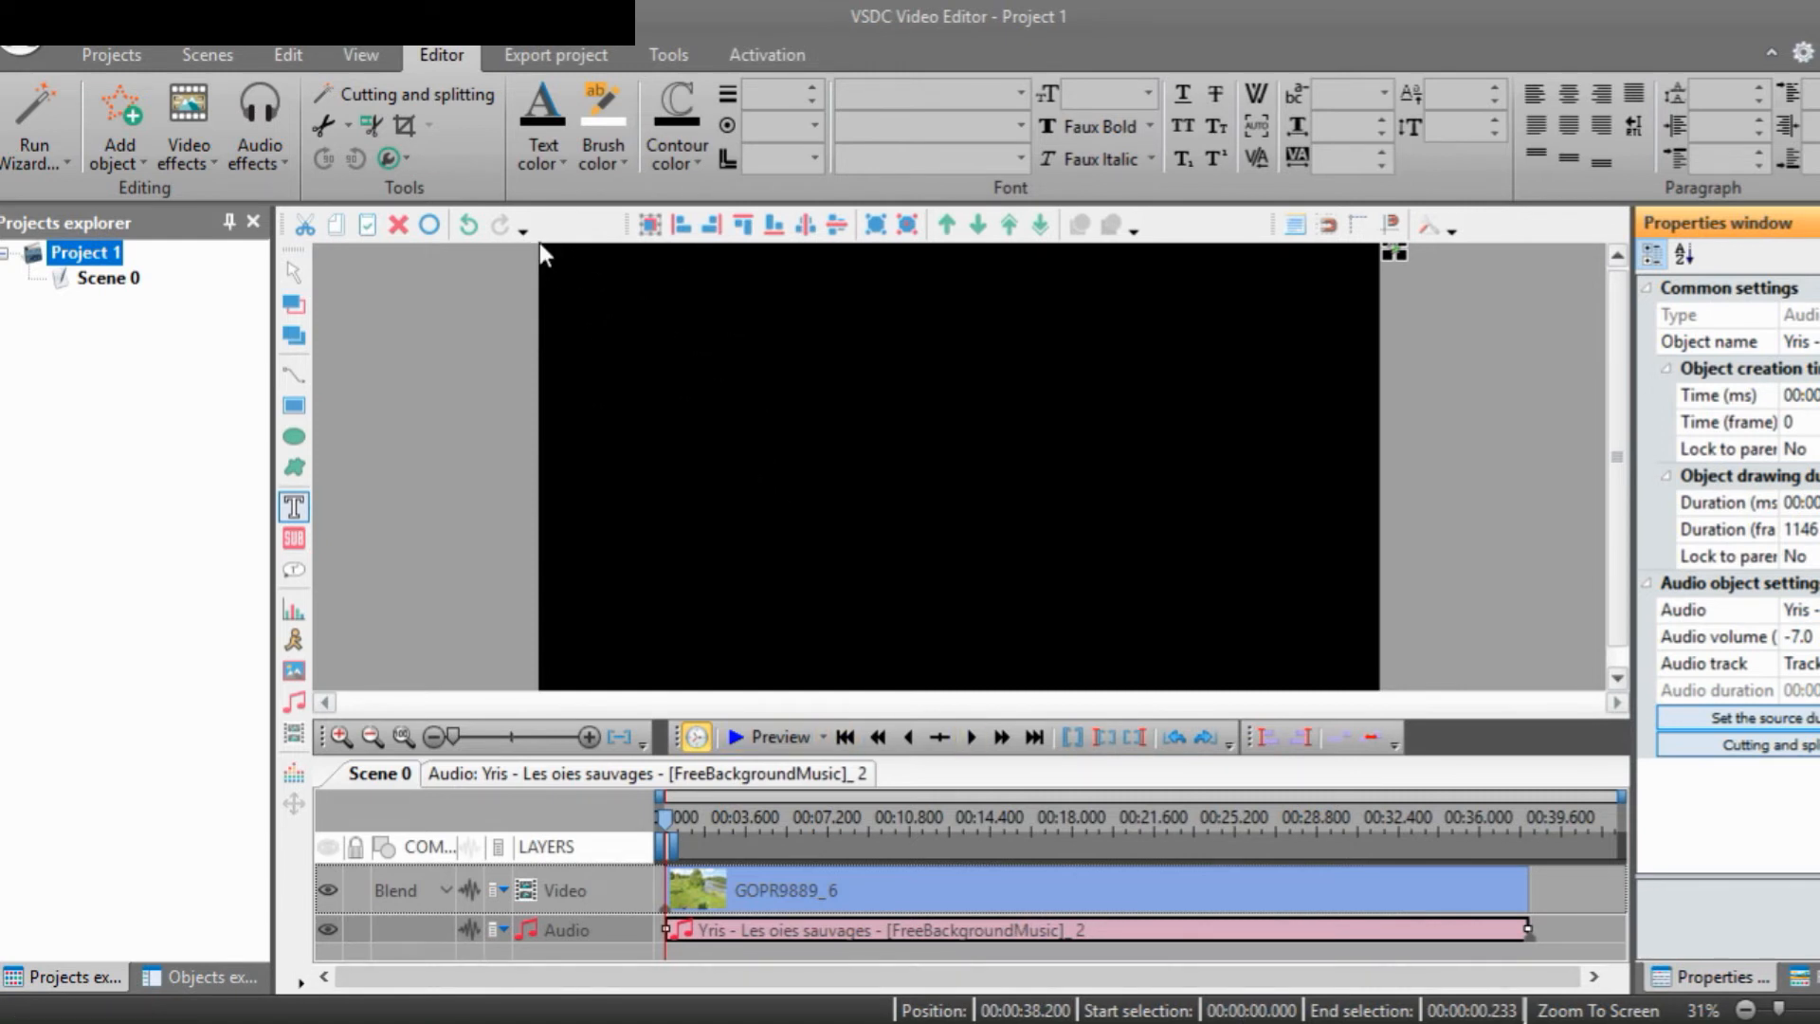
pyautogui.moveTo(606, 273); pyautogui.dragTo(1335, 569)
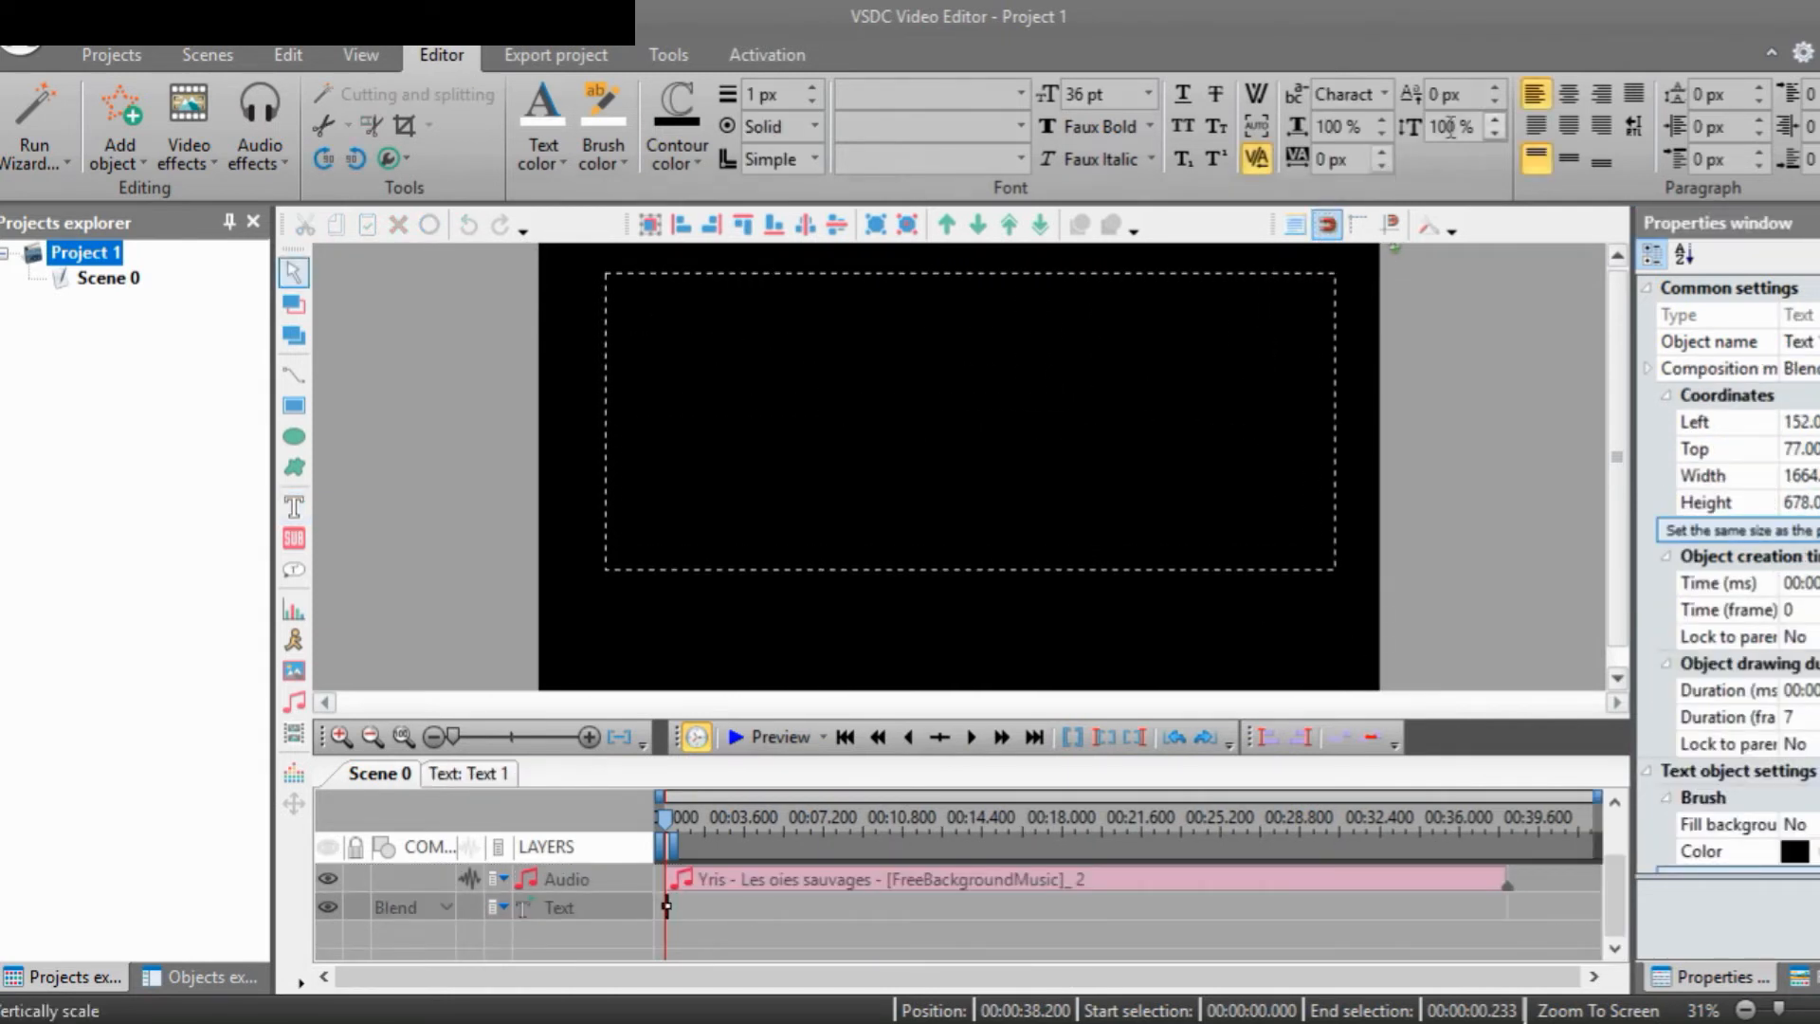
# Center the text horizontally in its frame and set the font size to 72 pt
pyautogui.click(1568, 100)
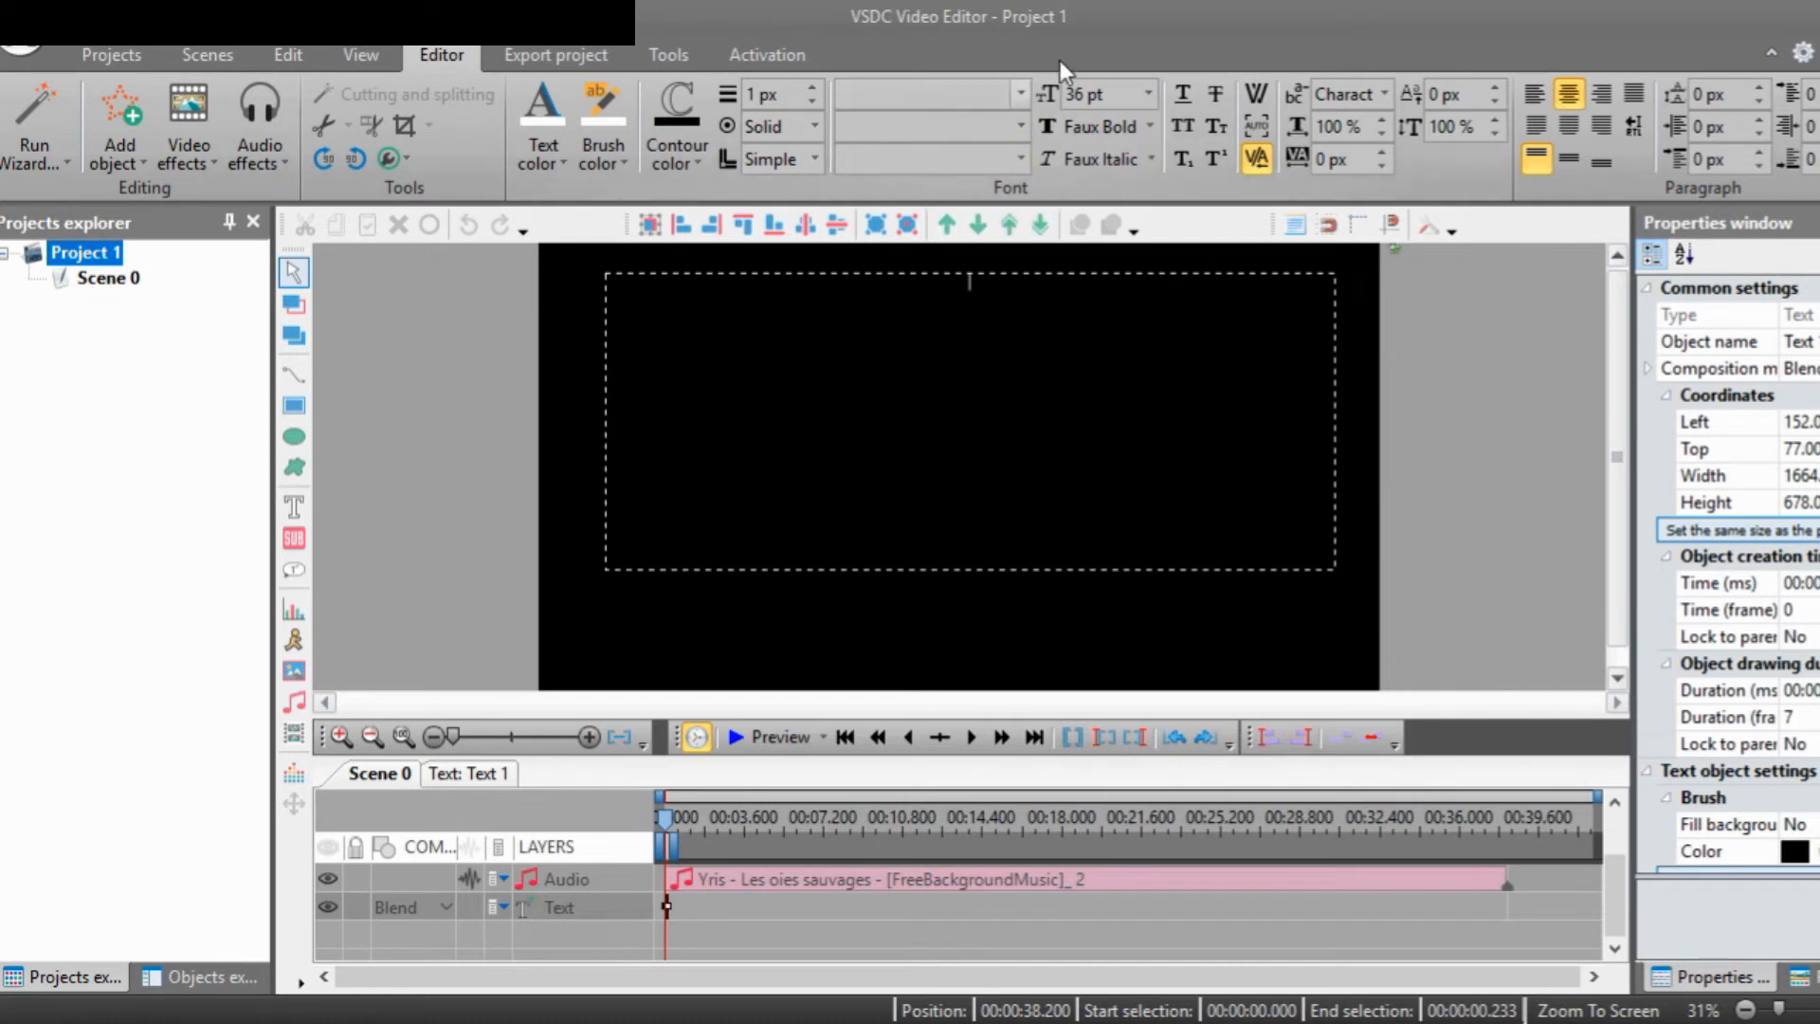
pyautogui.click(1148, 95)
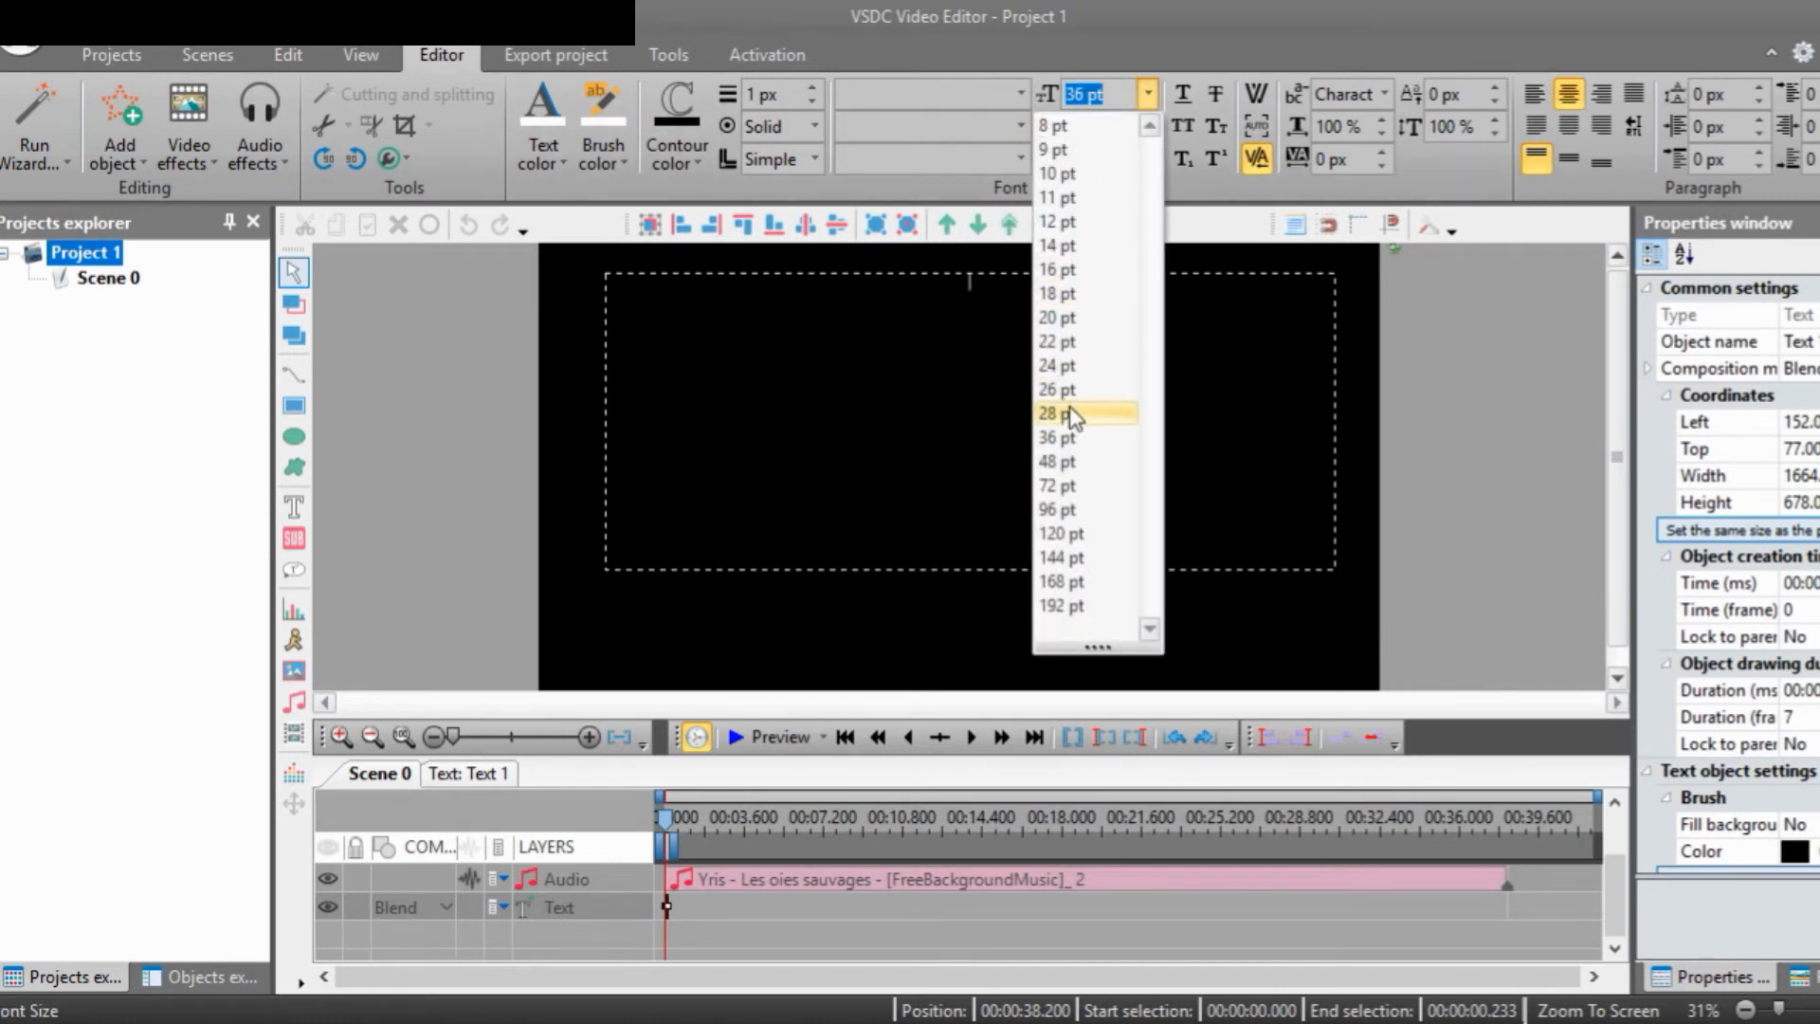
pyautogui.click(1076, 462)
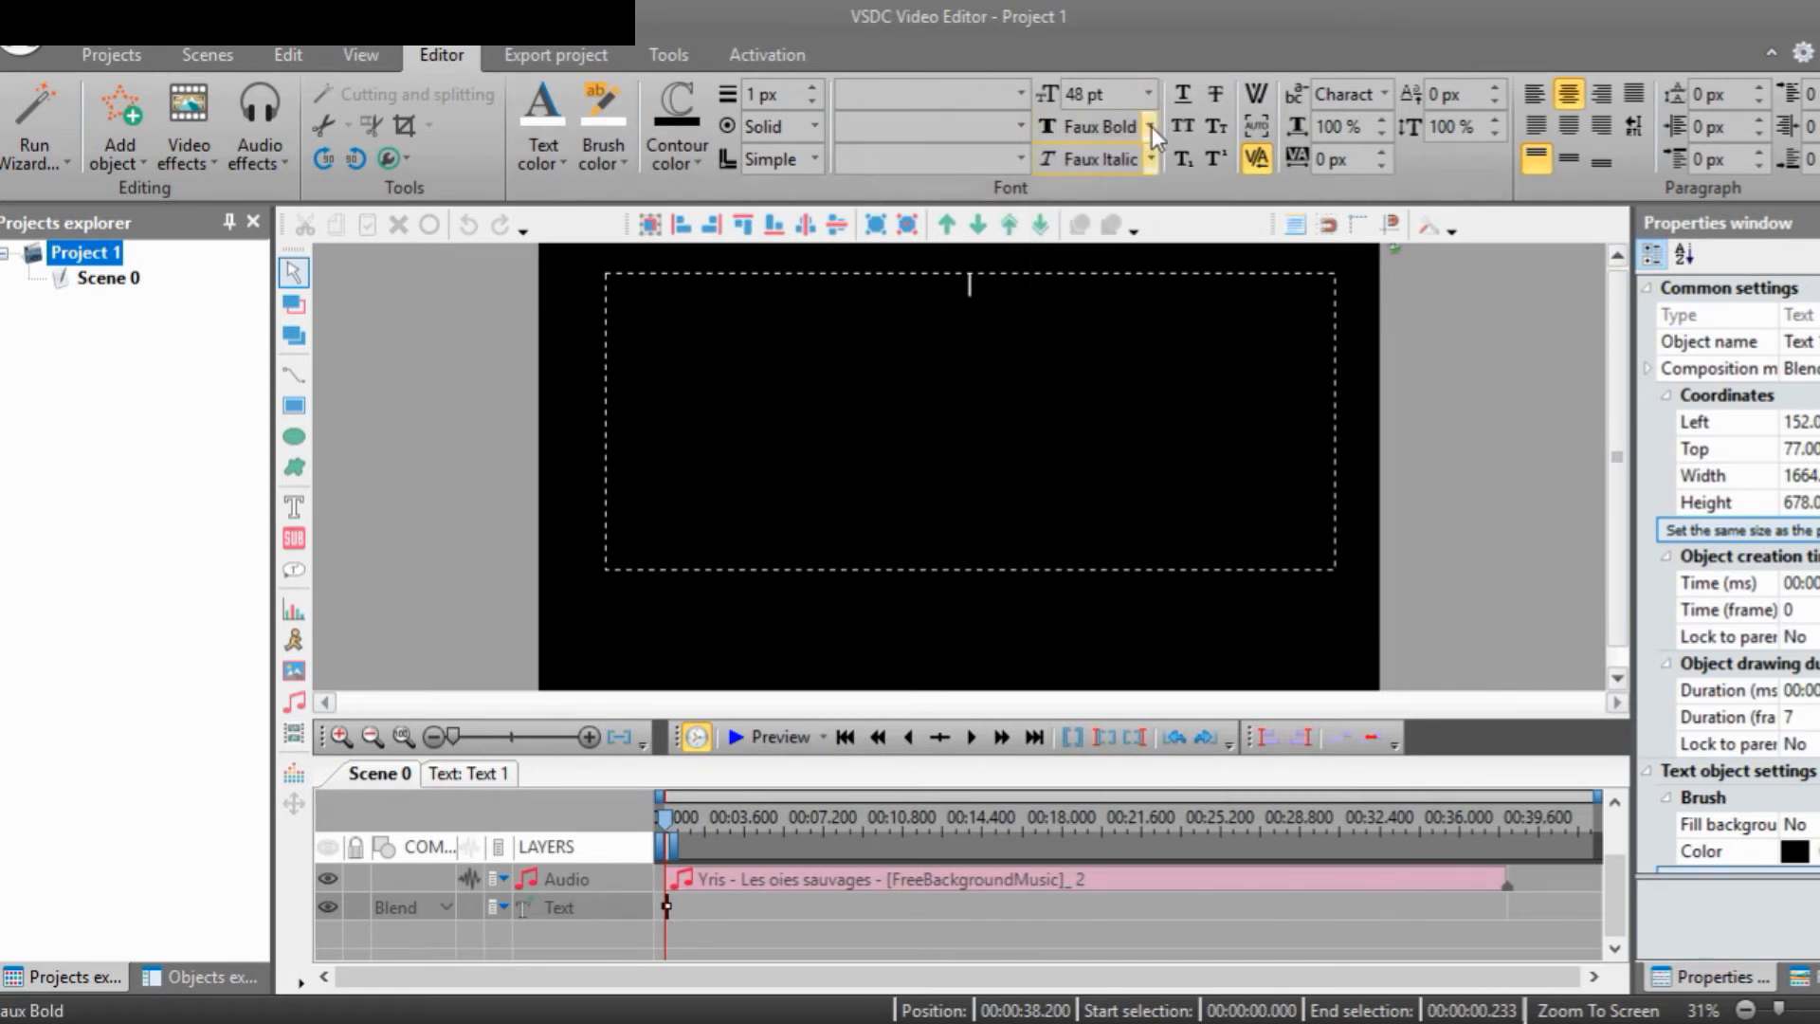
pyautogui.click(1149, 95)
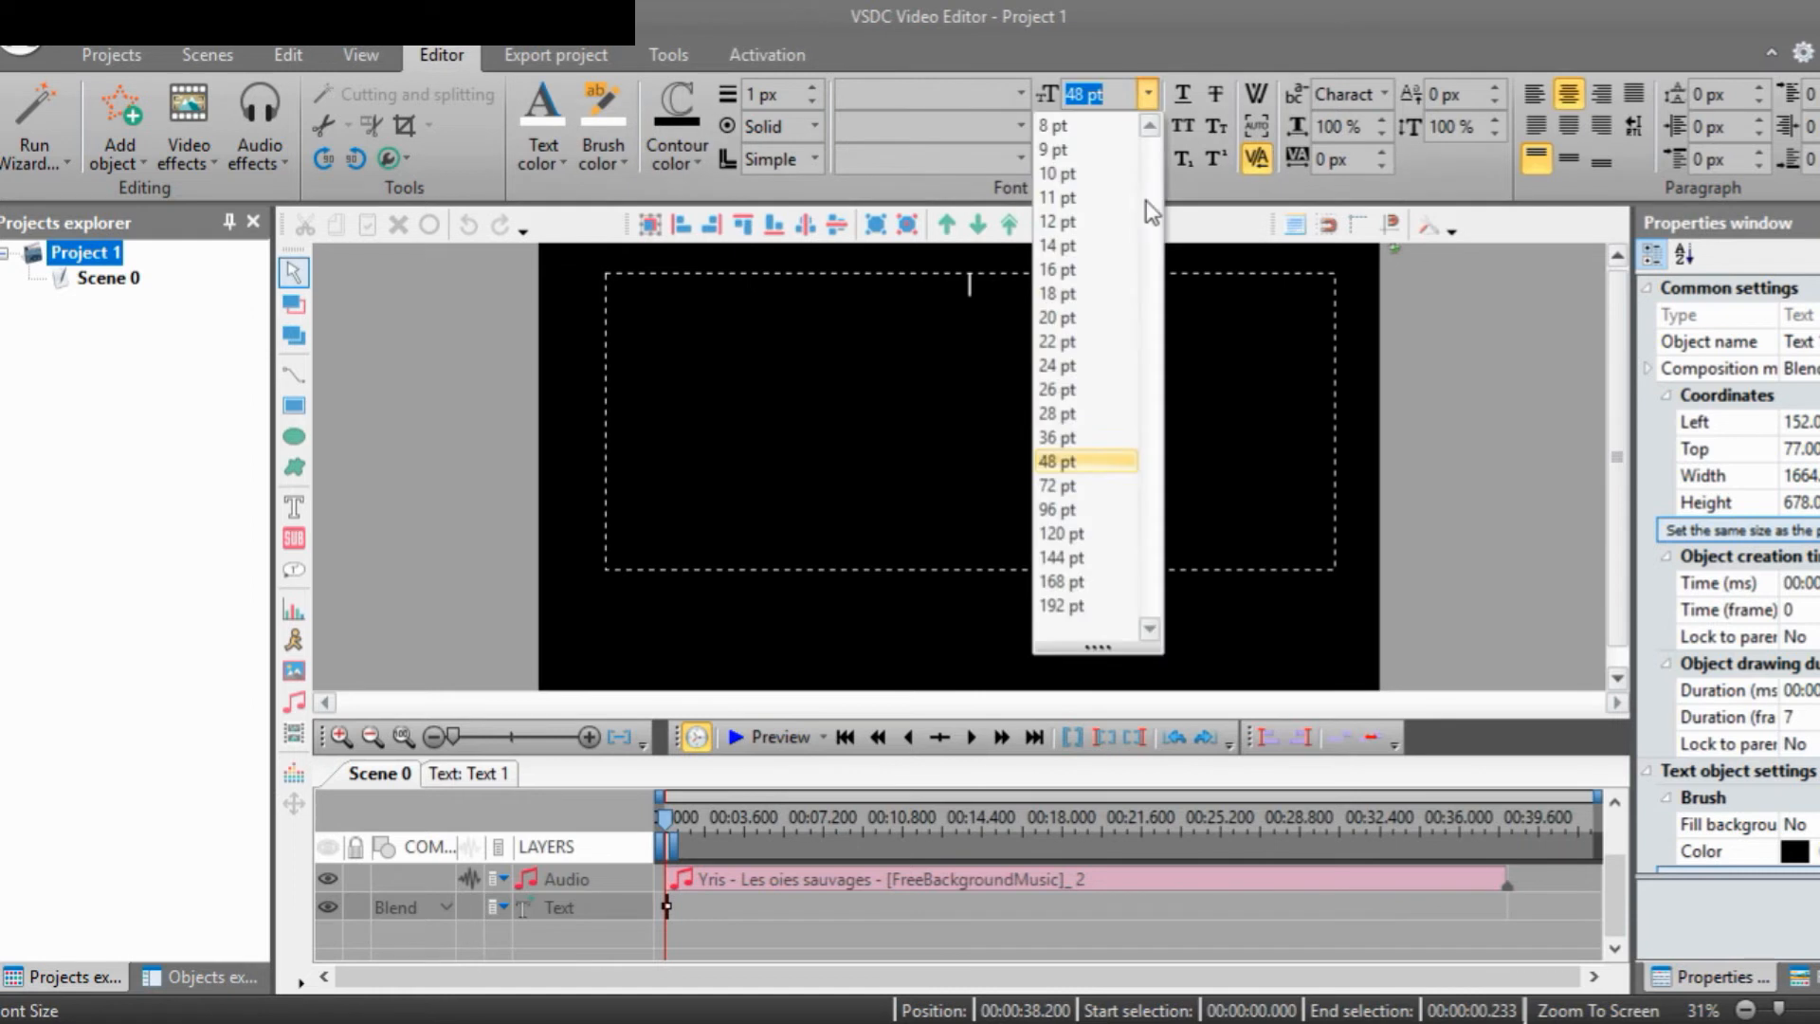
pyautogui.click(1081, 486)
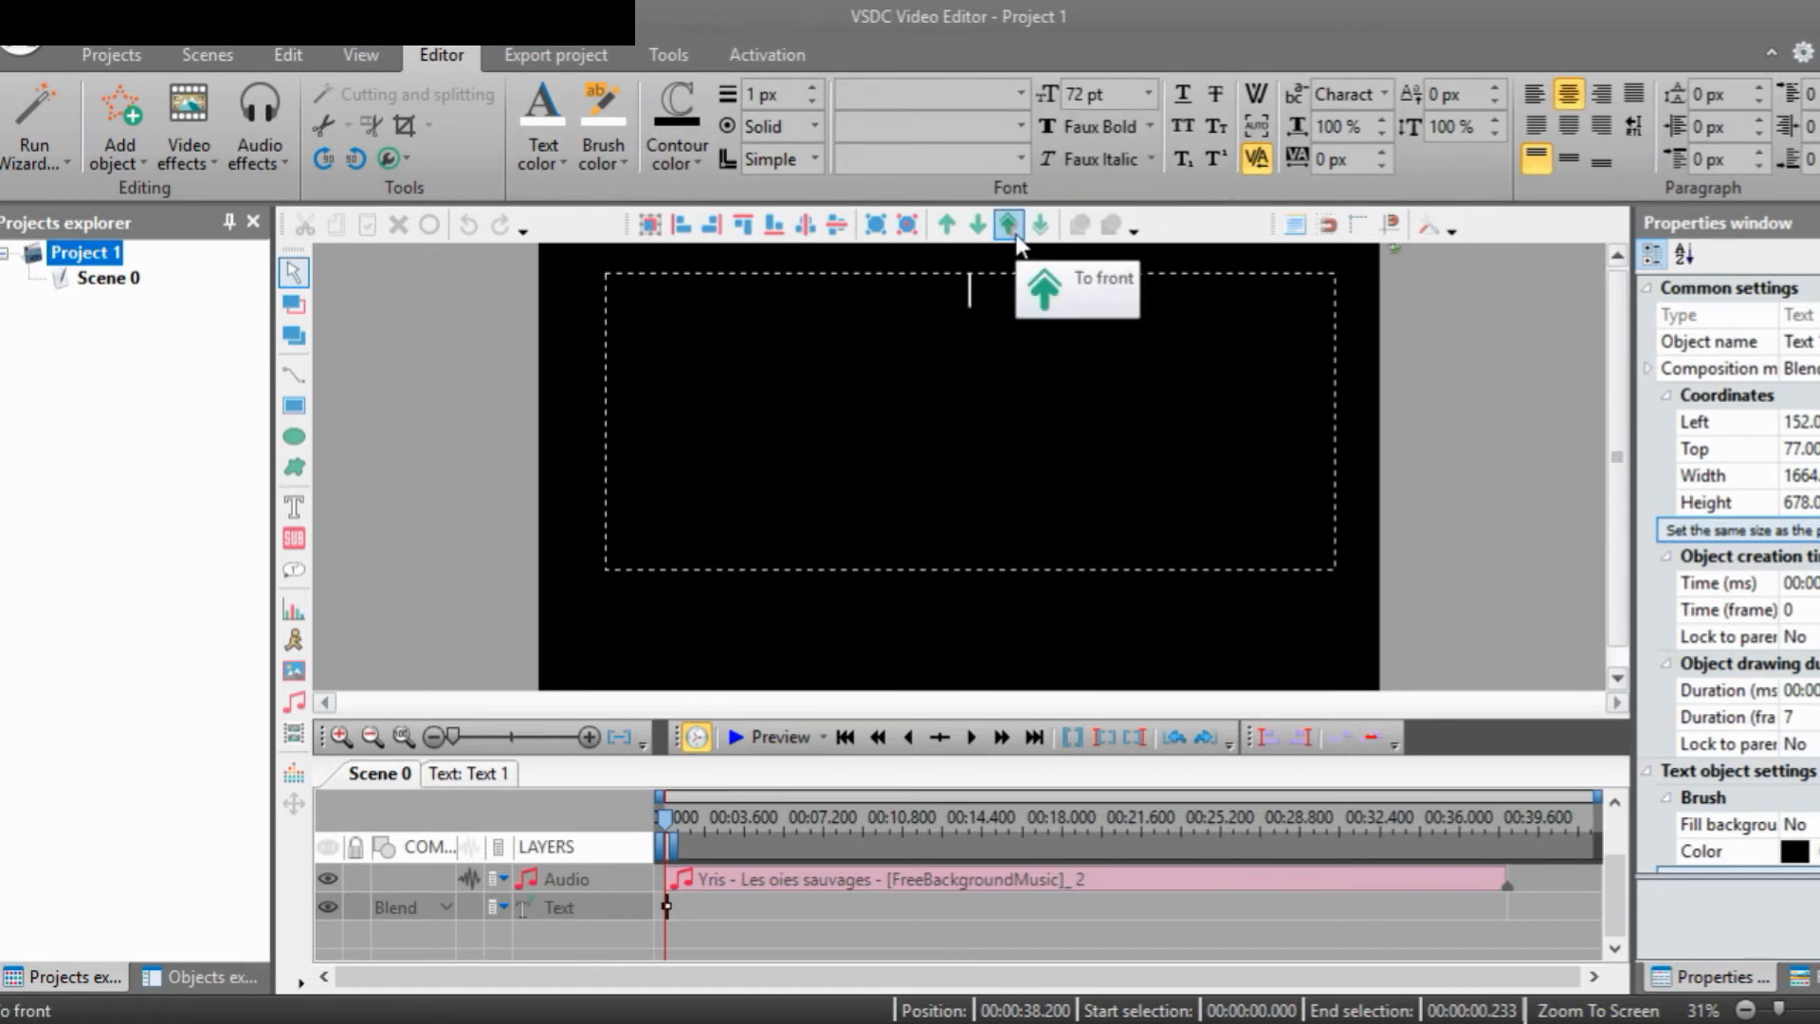
# Enter the text "Thank you for watching!" in the text frame
pyautogui.write('Tha')
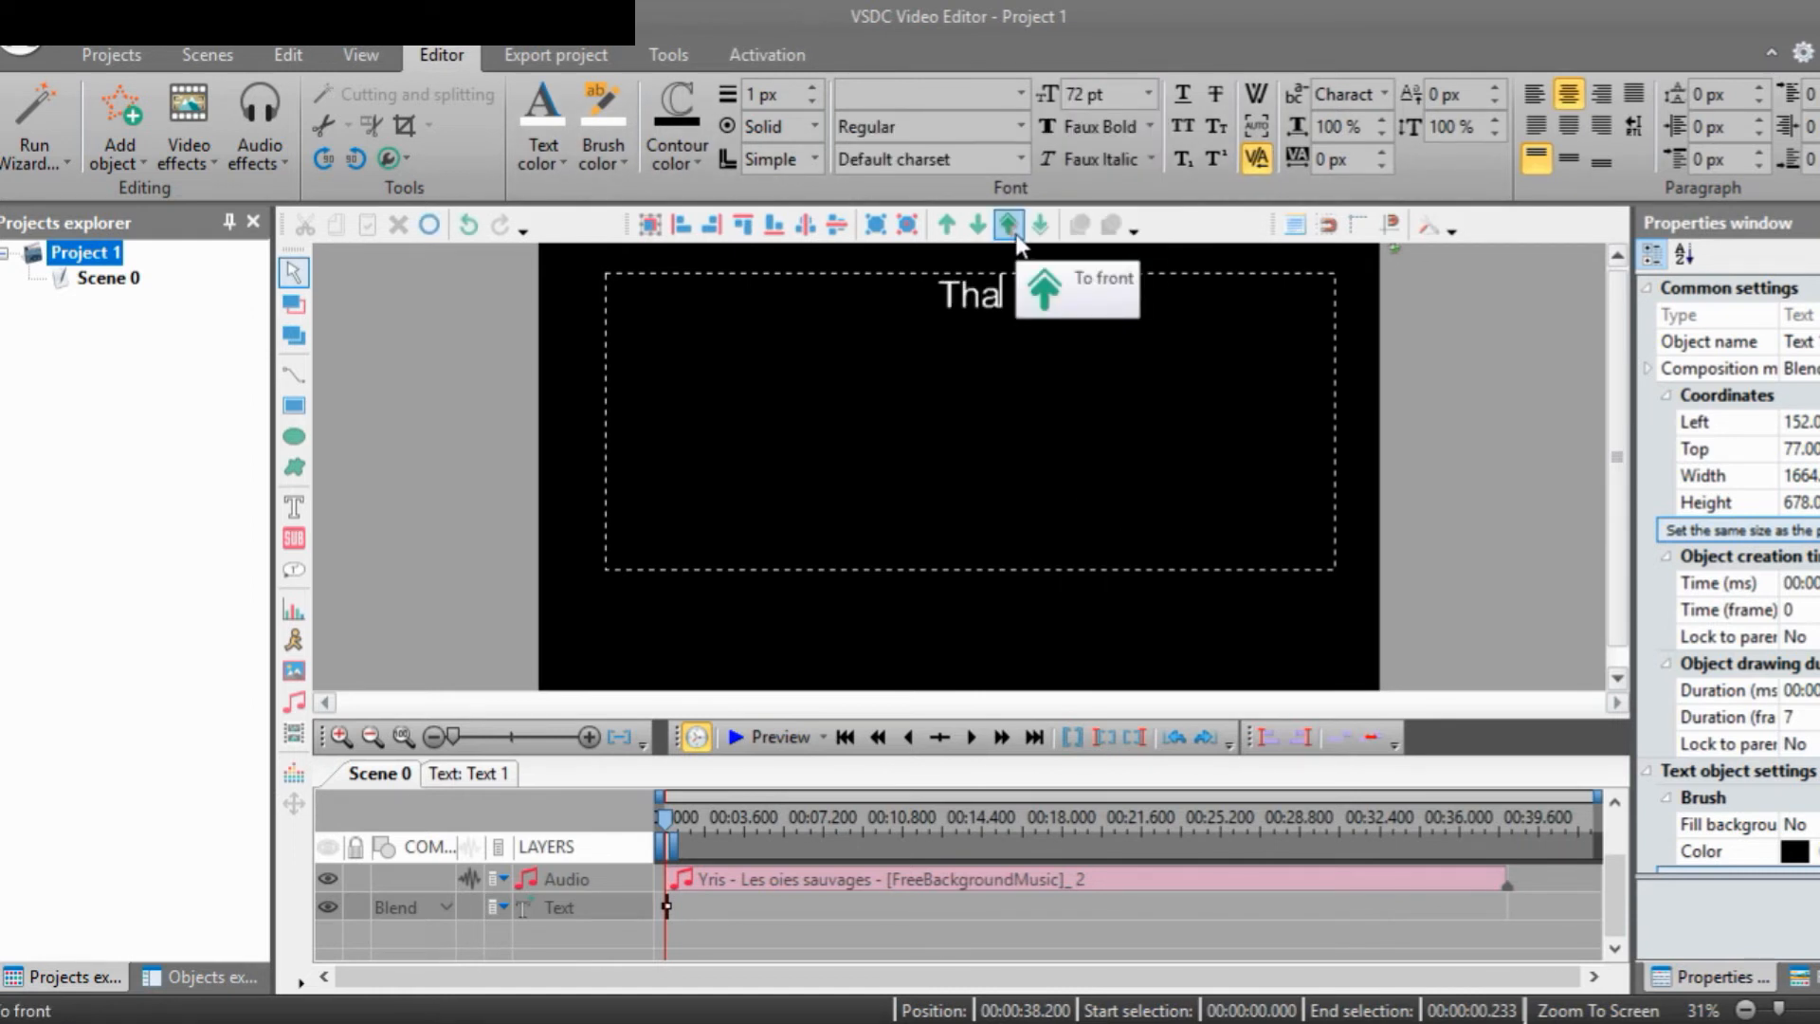
pyautogui.write('nk you')
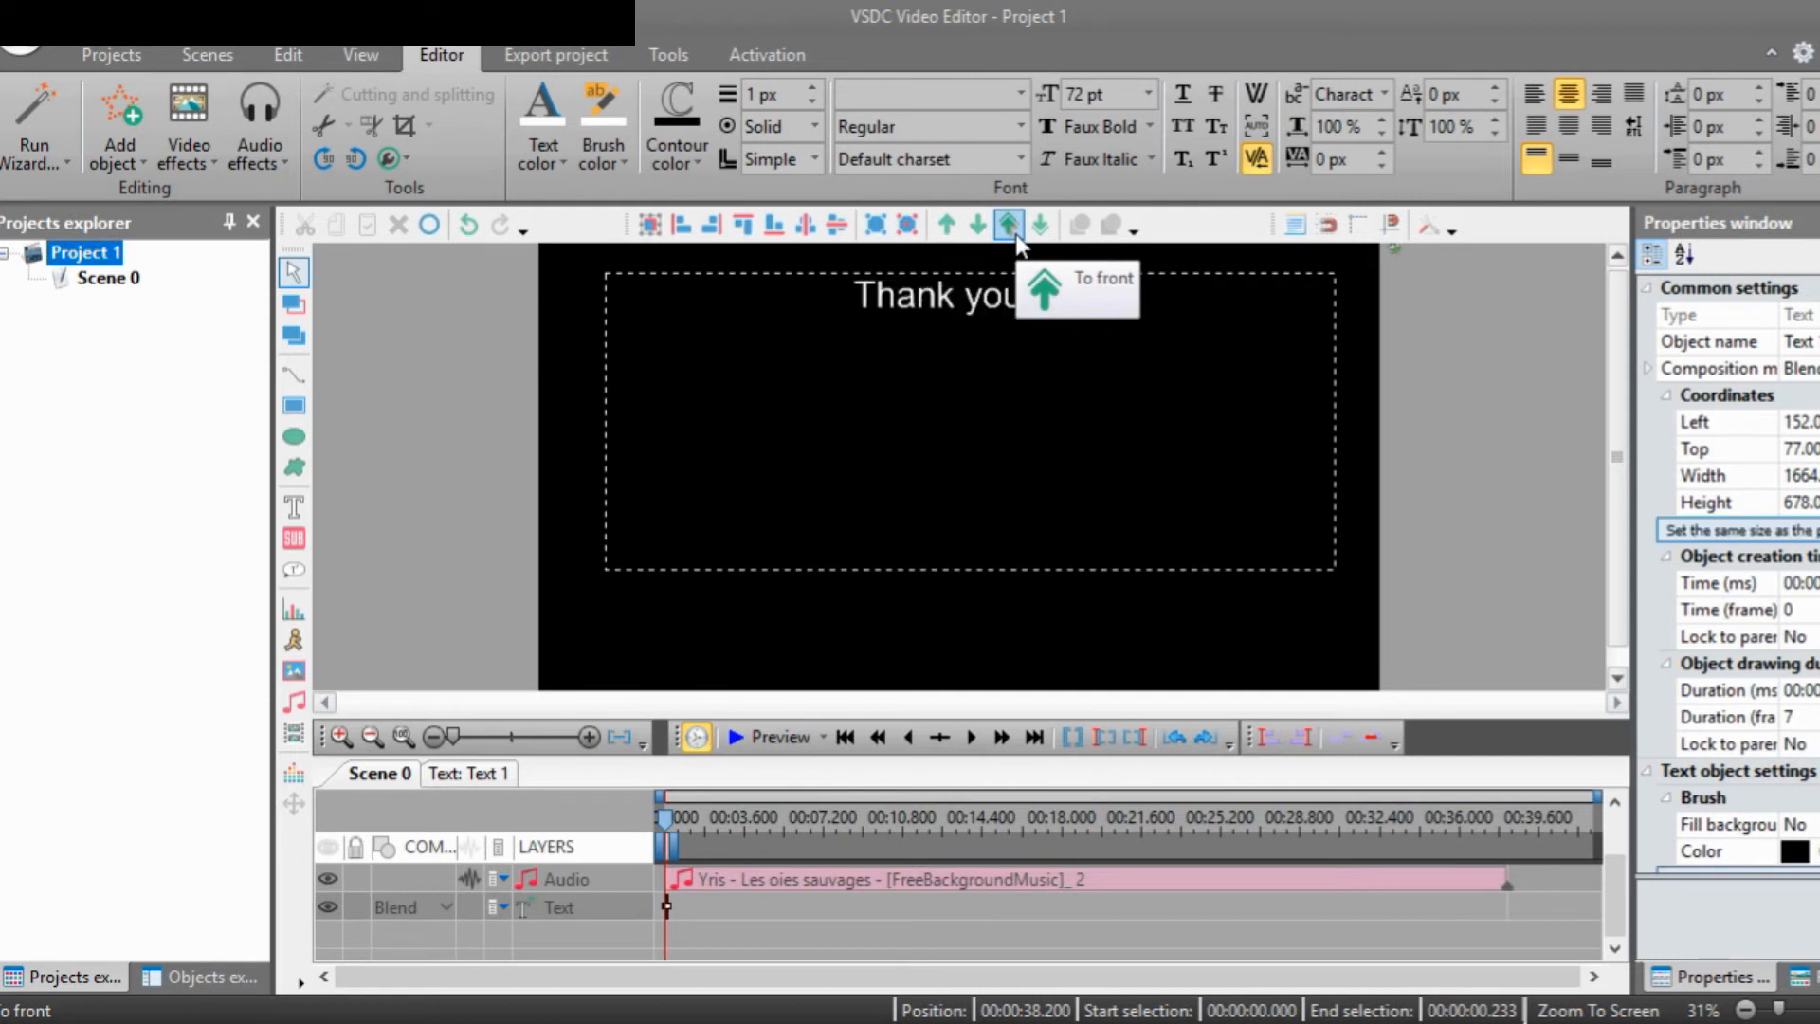
pyautogui.write(' for watching')
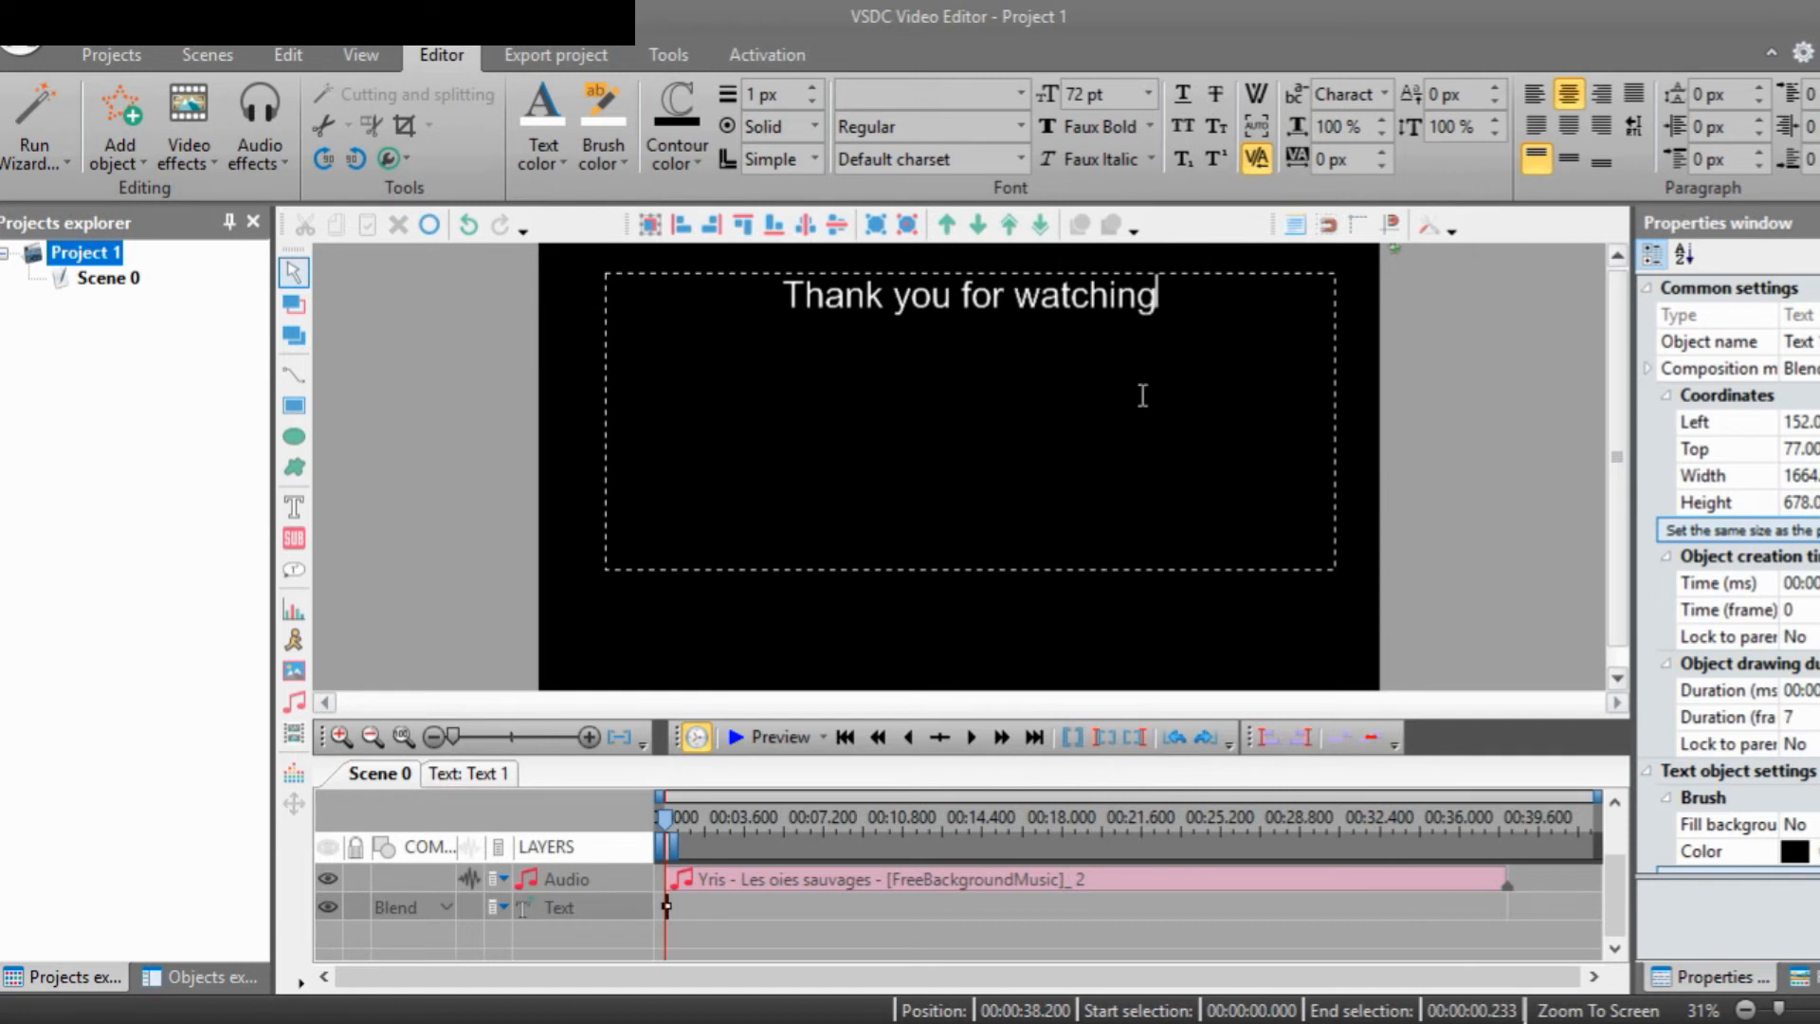
pyautogui.write('!')
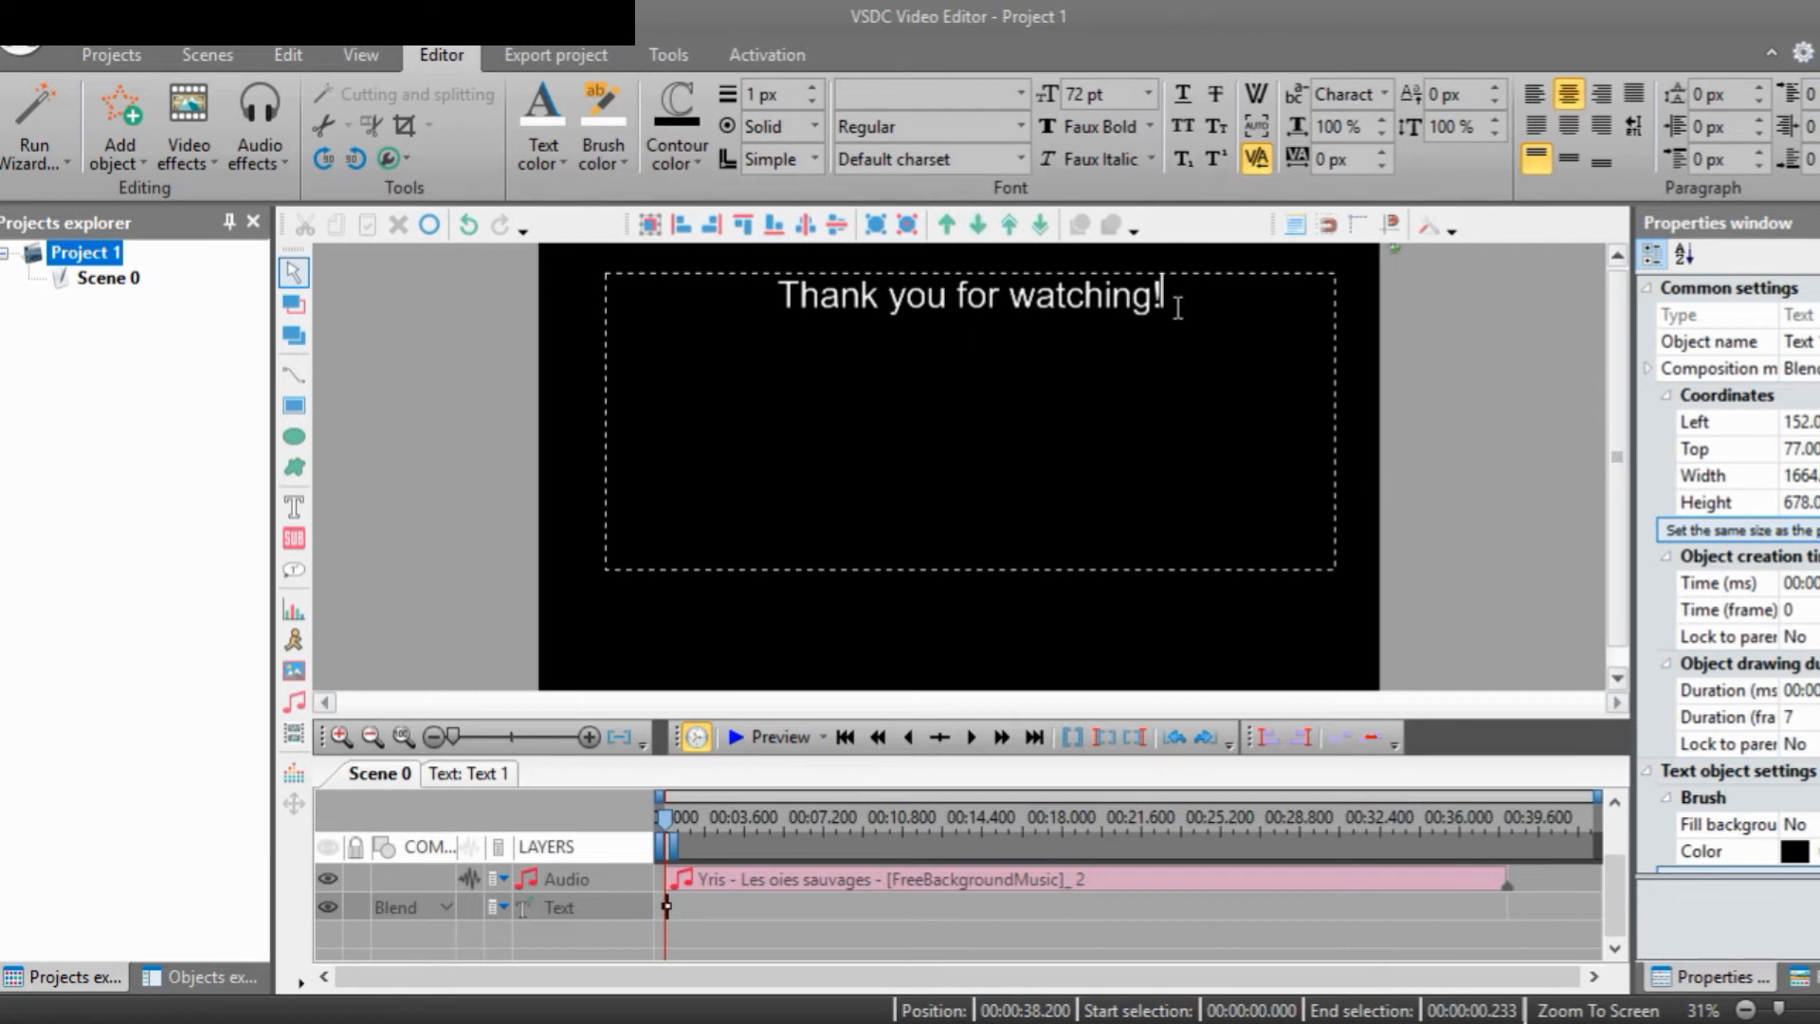
# Change the font of the whole "Thank you for watching!" line to MV Boli and clear the text selection
pyautogui.moveTo(1177, 307); pyautogui.dragTo(569, 313)
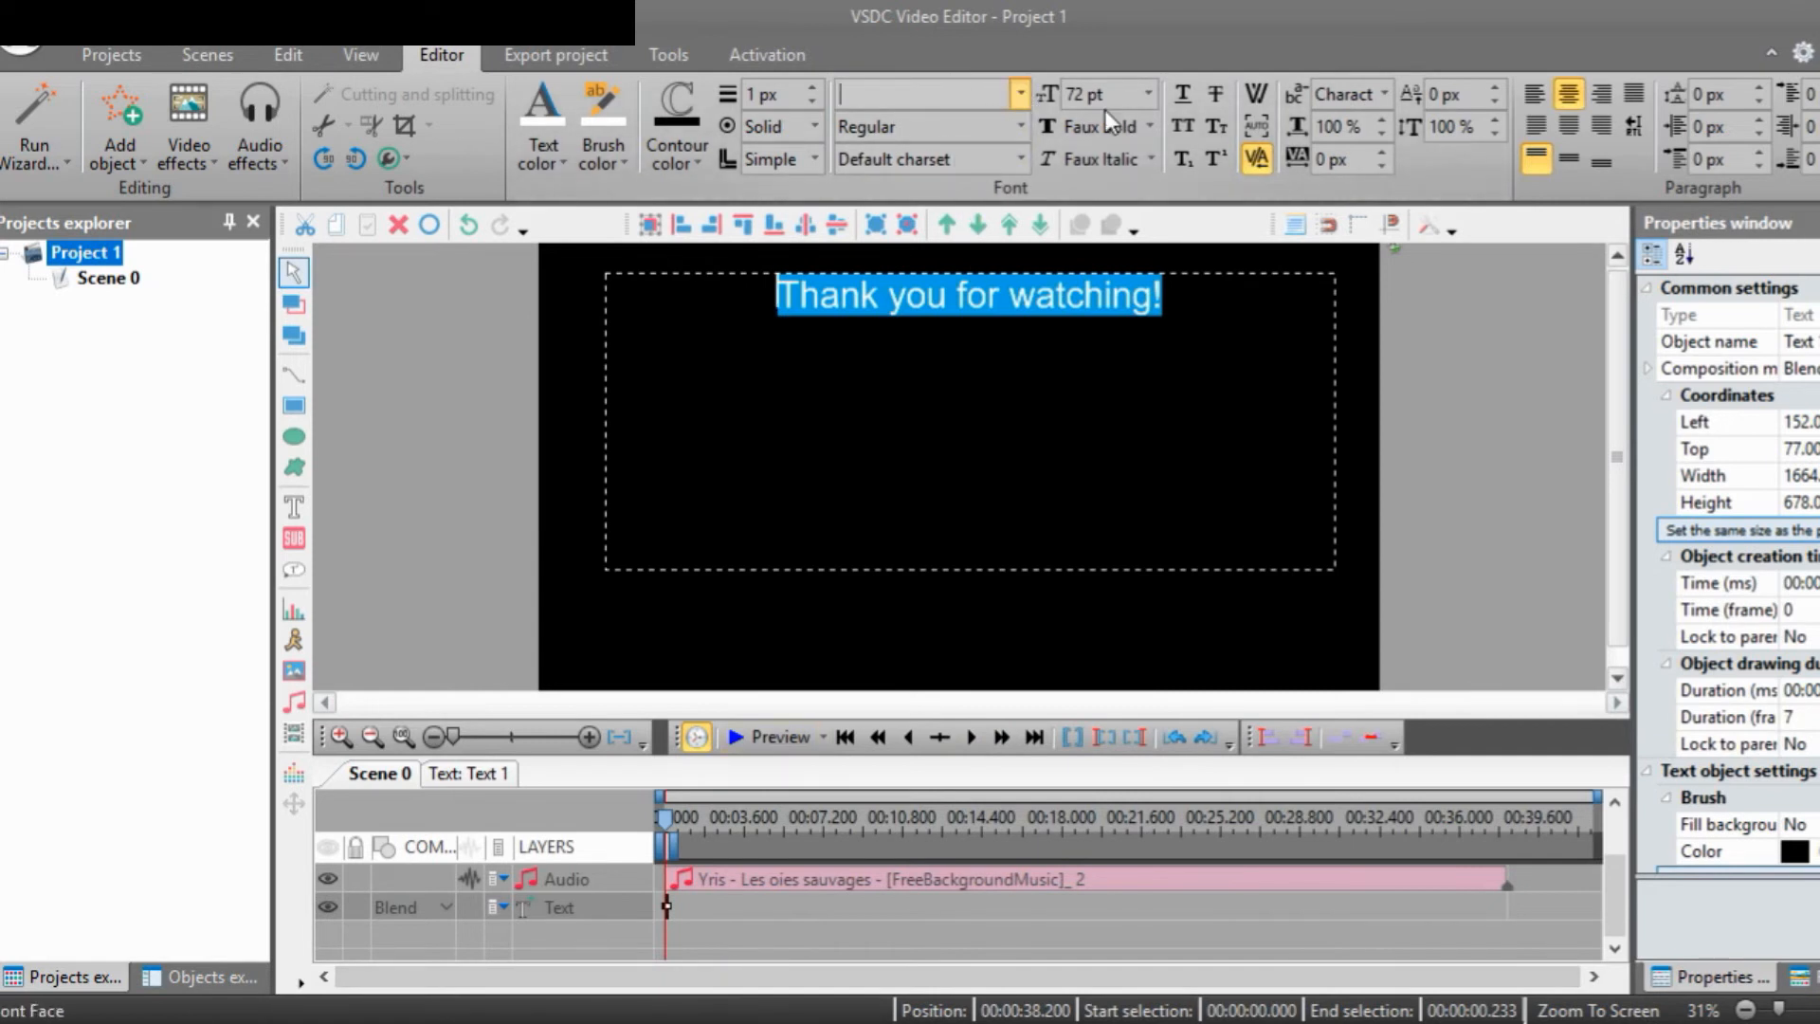
pyautogui.click(1020, 94)
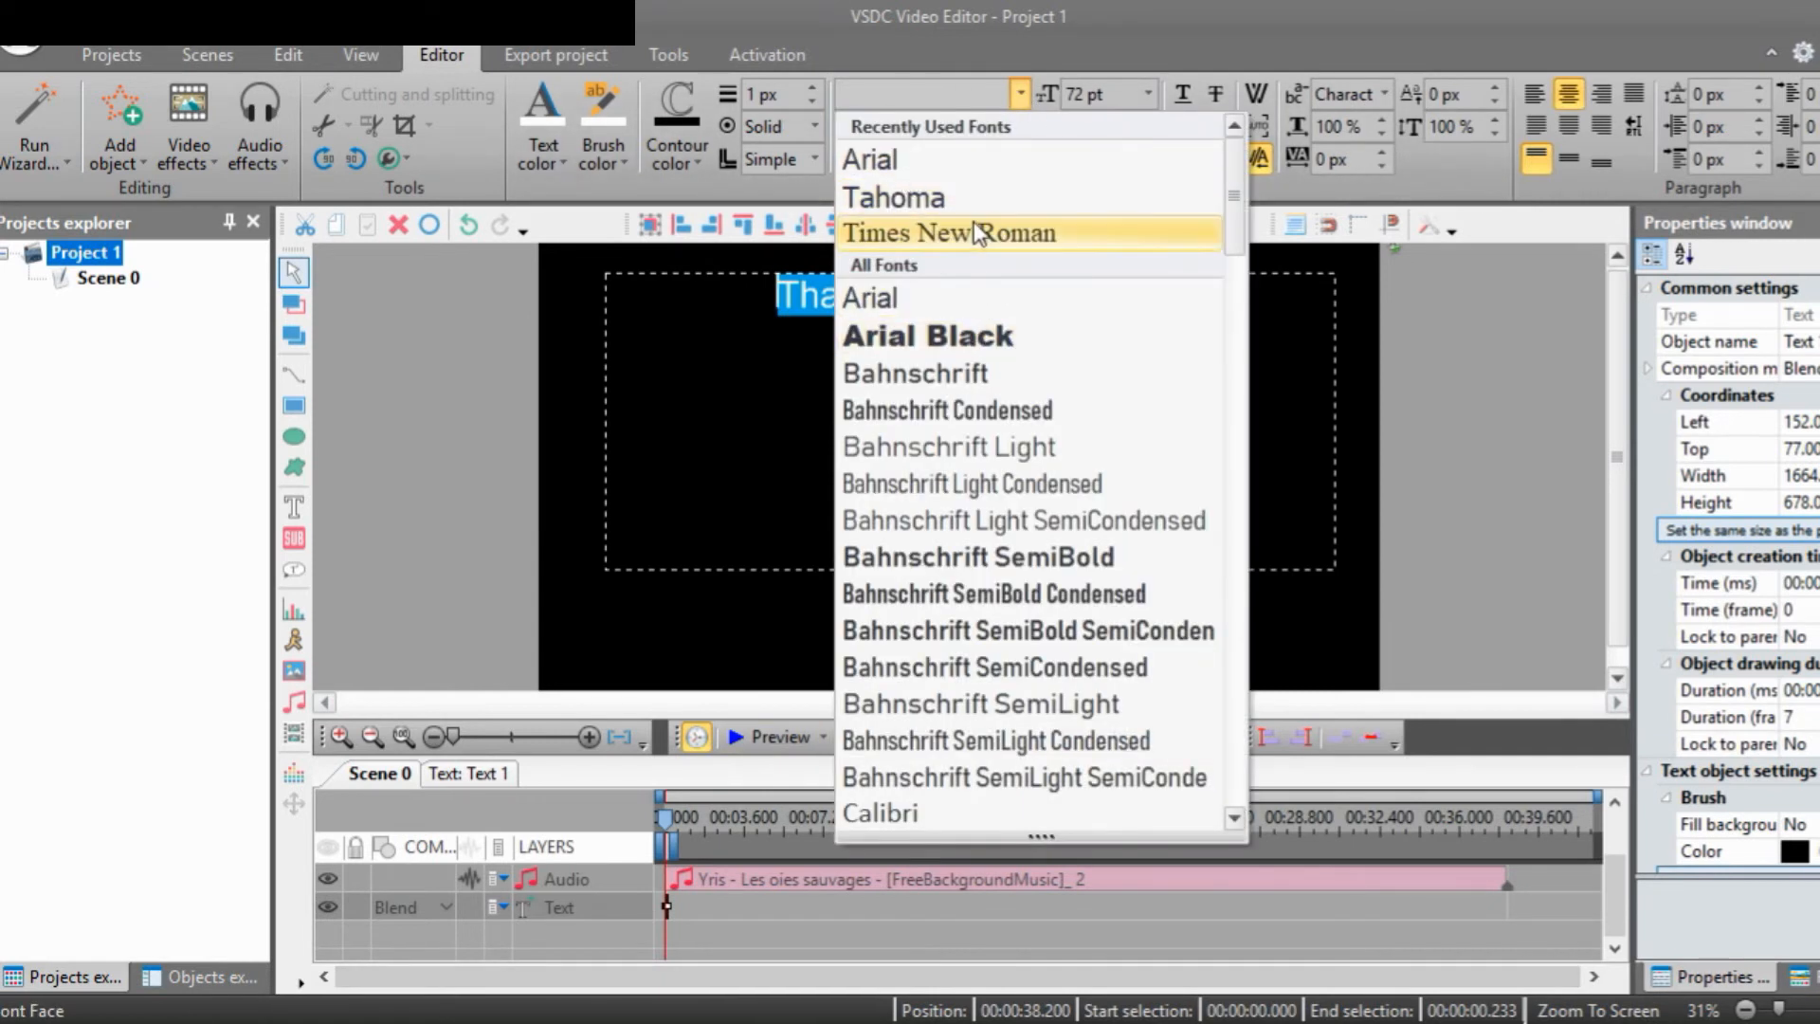
pyautogui.scroll(-1, 932, 124)
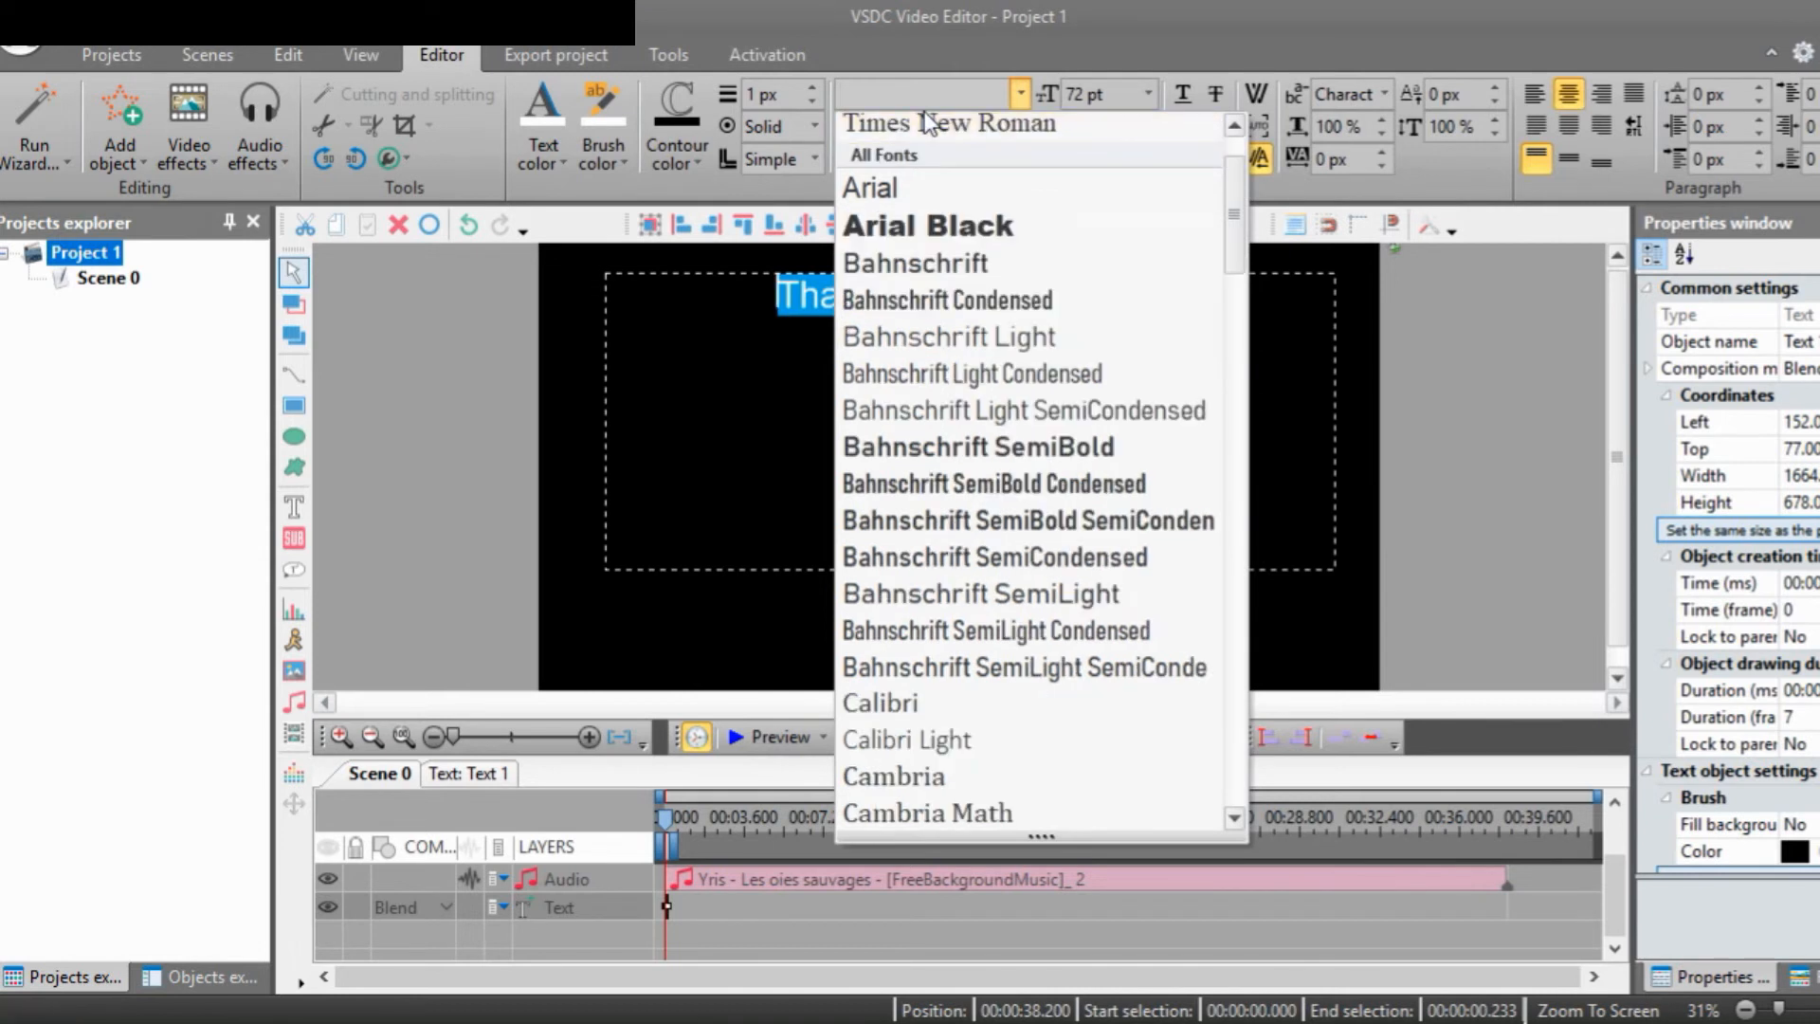
pyautogui.write('MV Boli')
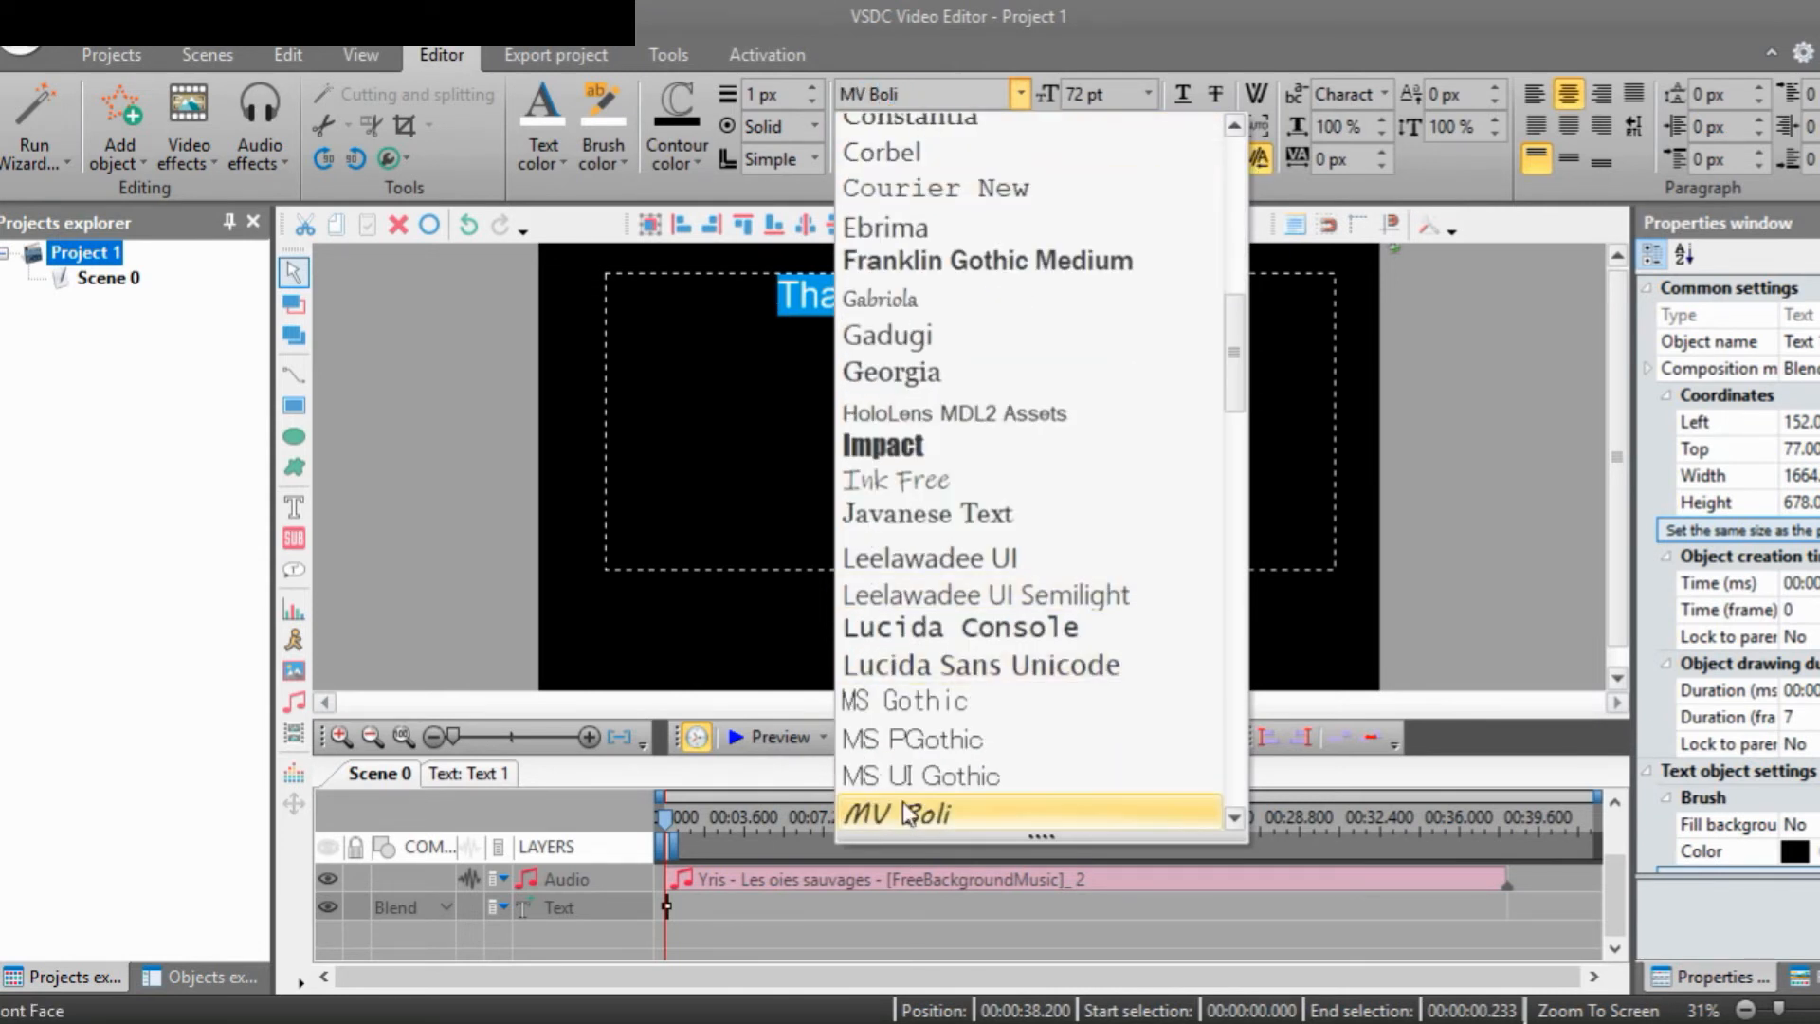
pyautogui.press('Return')
pyautogui.click(1125, 433)
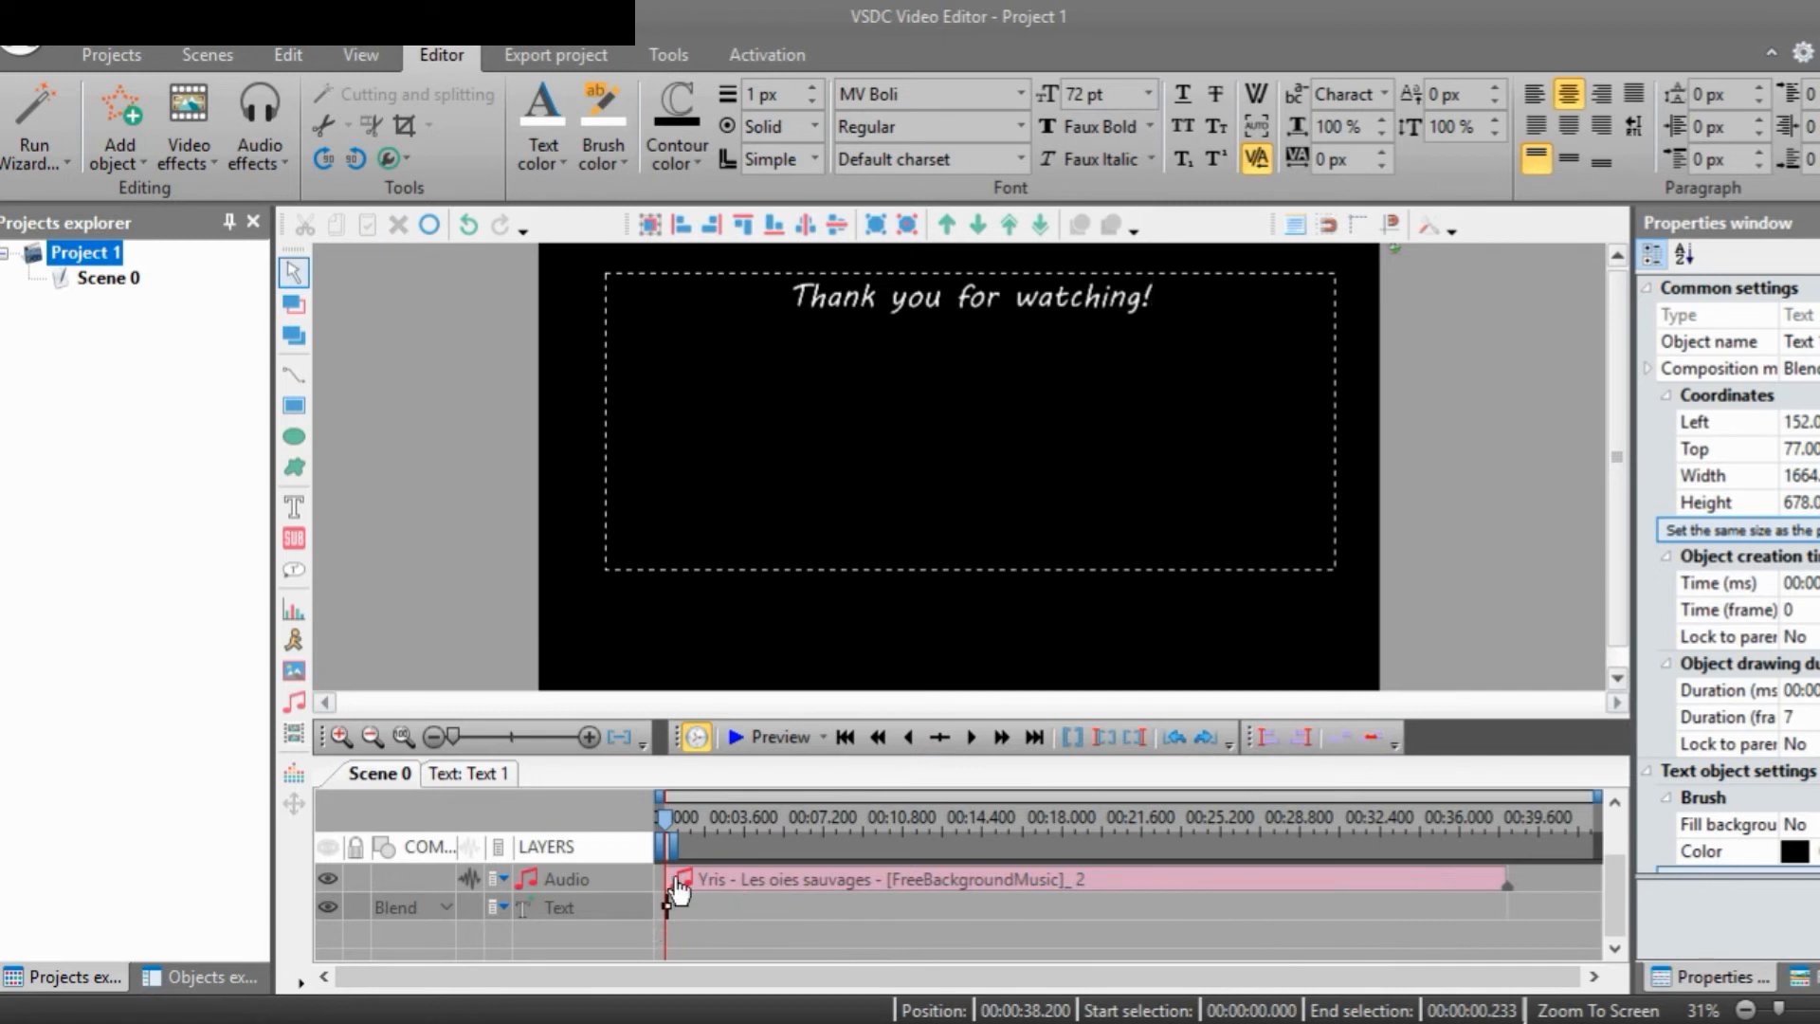
# Move the text clip along its timeline layer so it starts at frame 454, about 15 seconds into the video
pyautogui.click(341, 736)
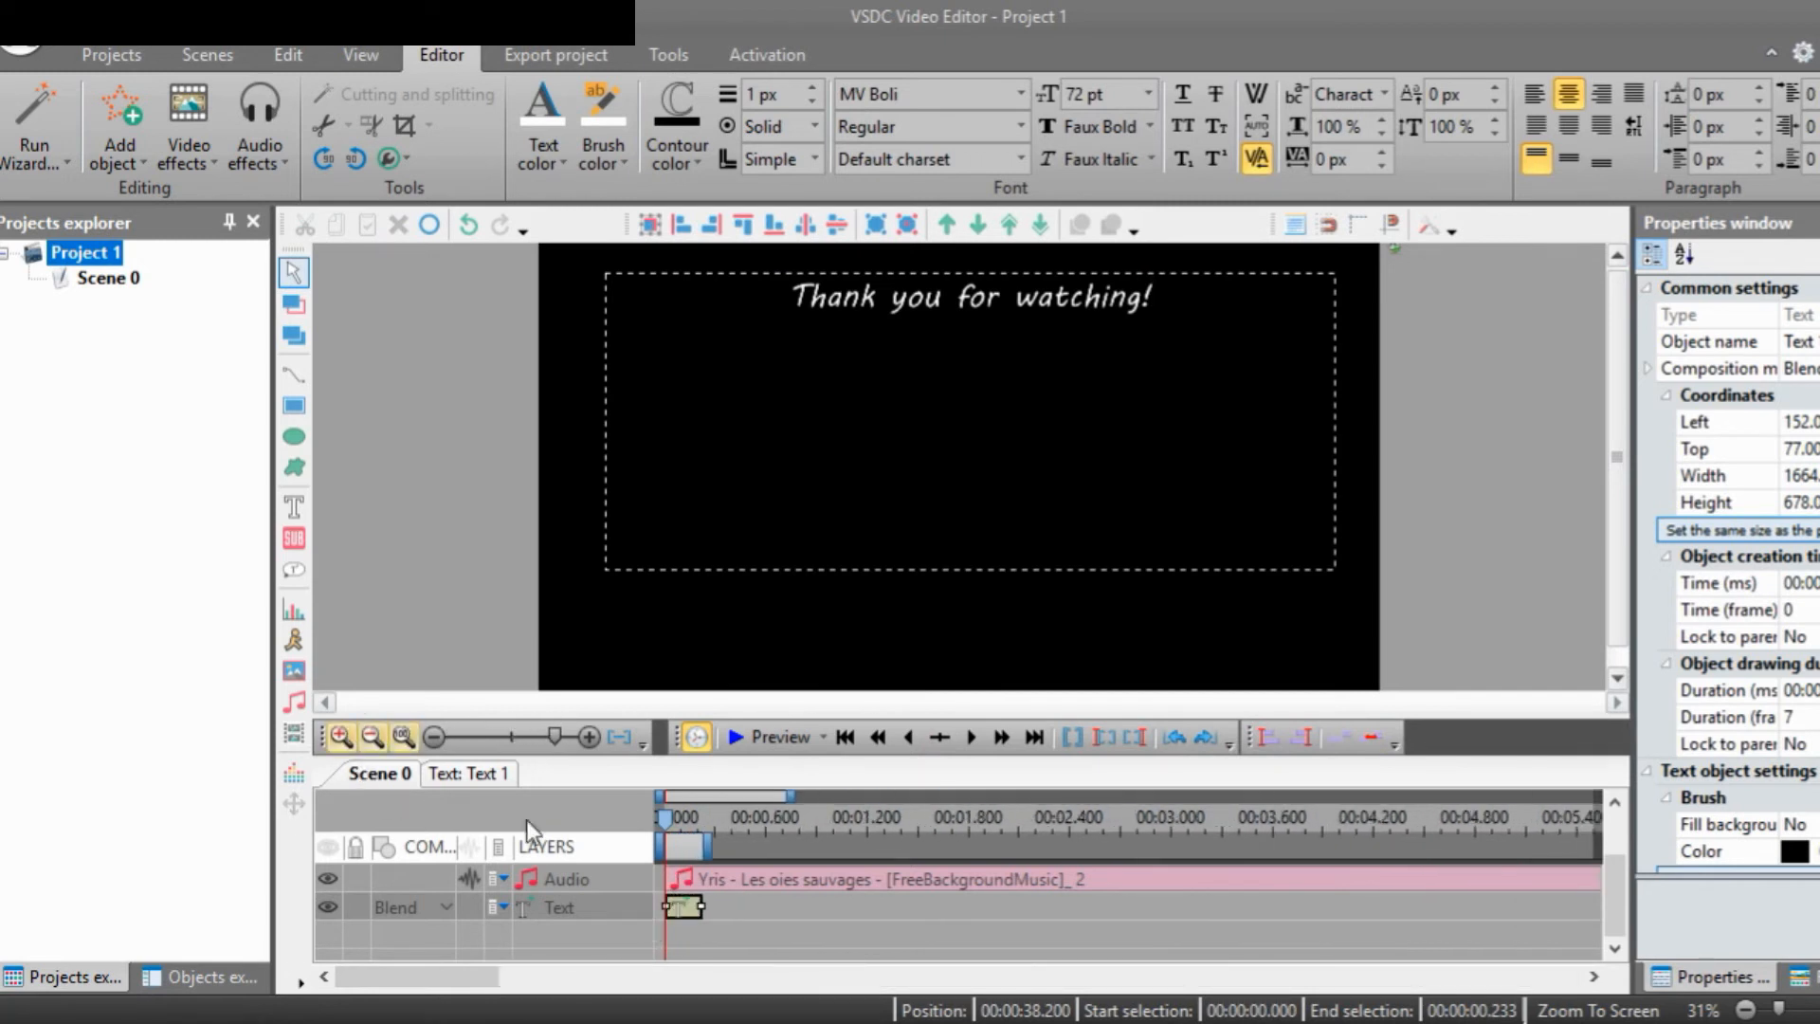
pyautogui.moveTo(686, 922); pyautogui.dragTo(1571, 920)
pyautogui.moveTo(440, 980); pyautogui.dragTo(582, 981)
pyautogui.moveTo(742, 912); pyautogui.dragTo(1545, 916)
pyautogui.moveTo(656, 988)
pyautogui.mouseDown()
pyautogui.moveTo(1049, 933)
pyautogui.moveTo(1108, 947)
pyautogui.moveTo(677, 959)
pyautogui.mouseUp()
pyautogui.click(370, 739)
pyautogui.click(370, 739)
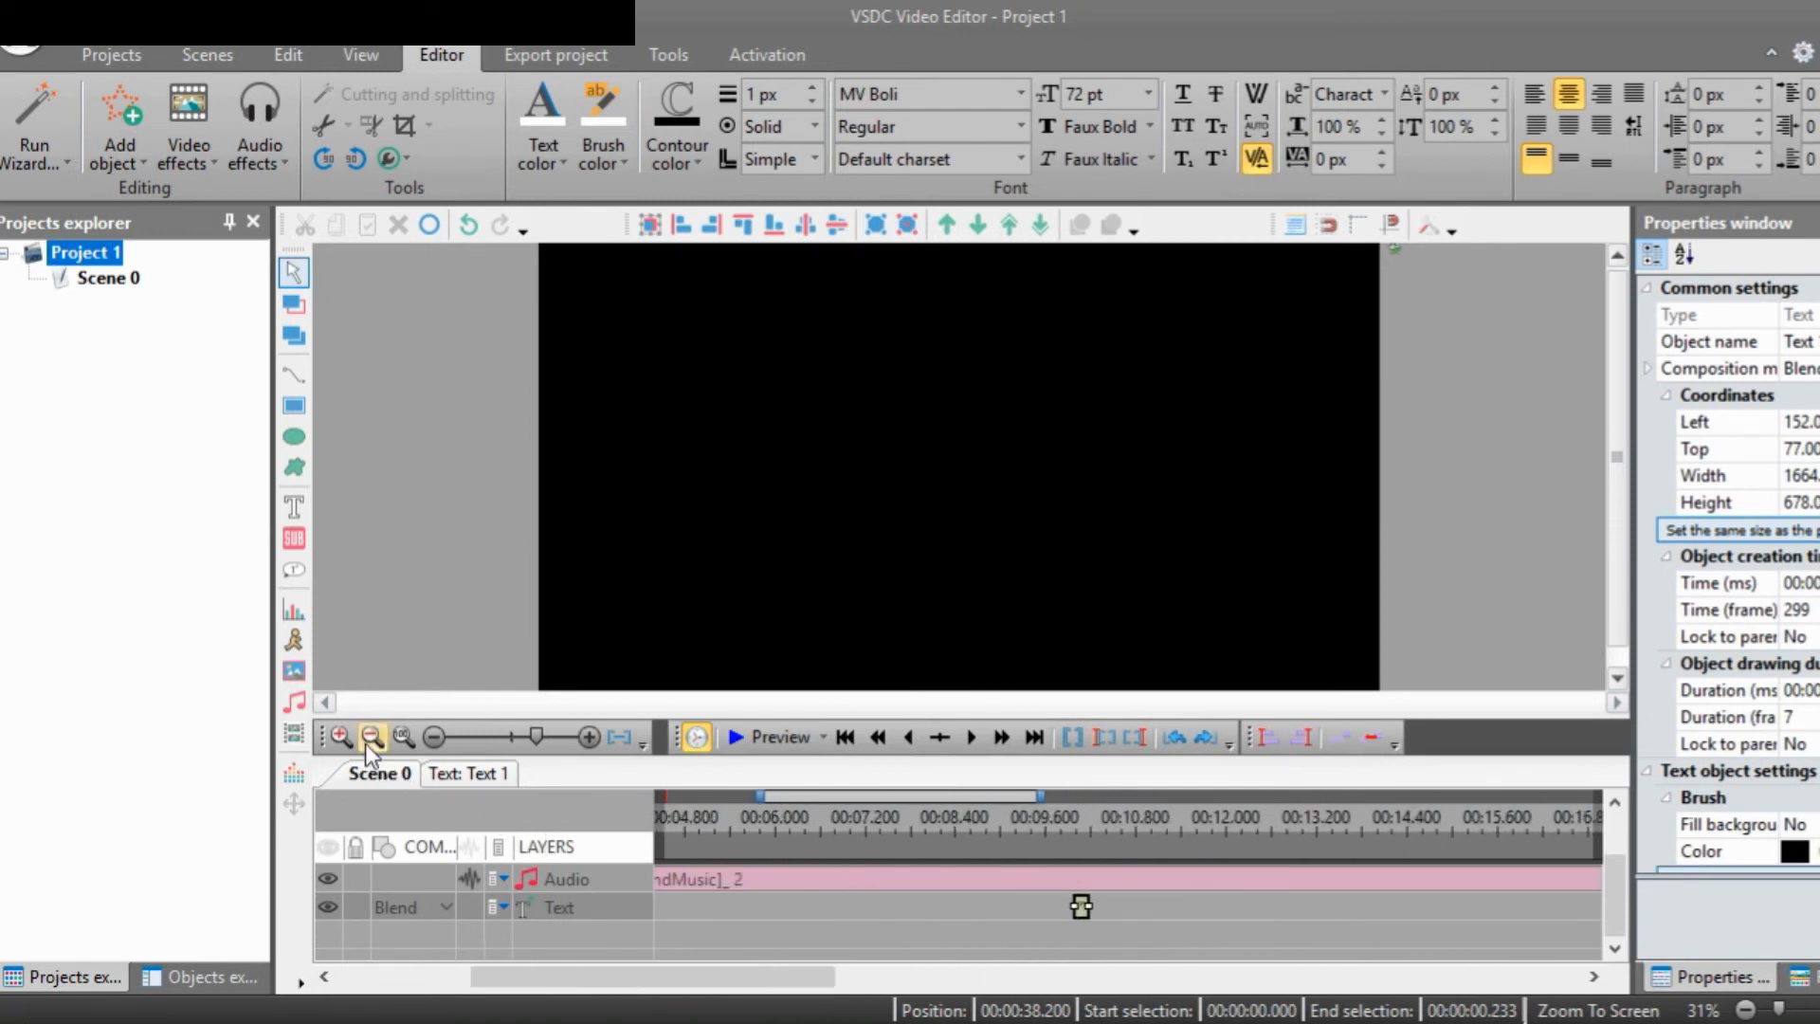
pyautogui.click(369, 740)
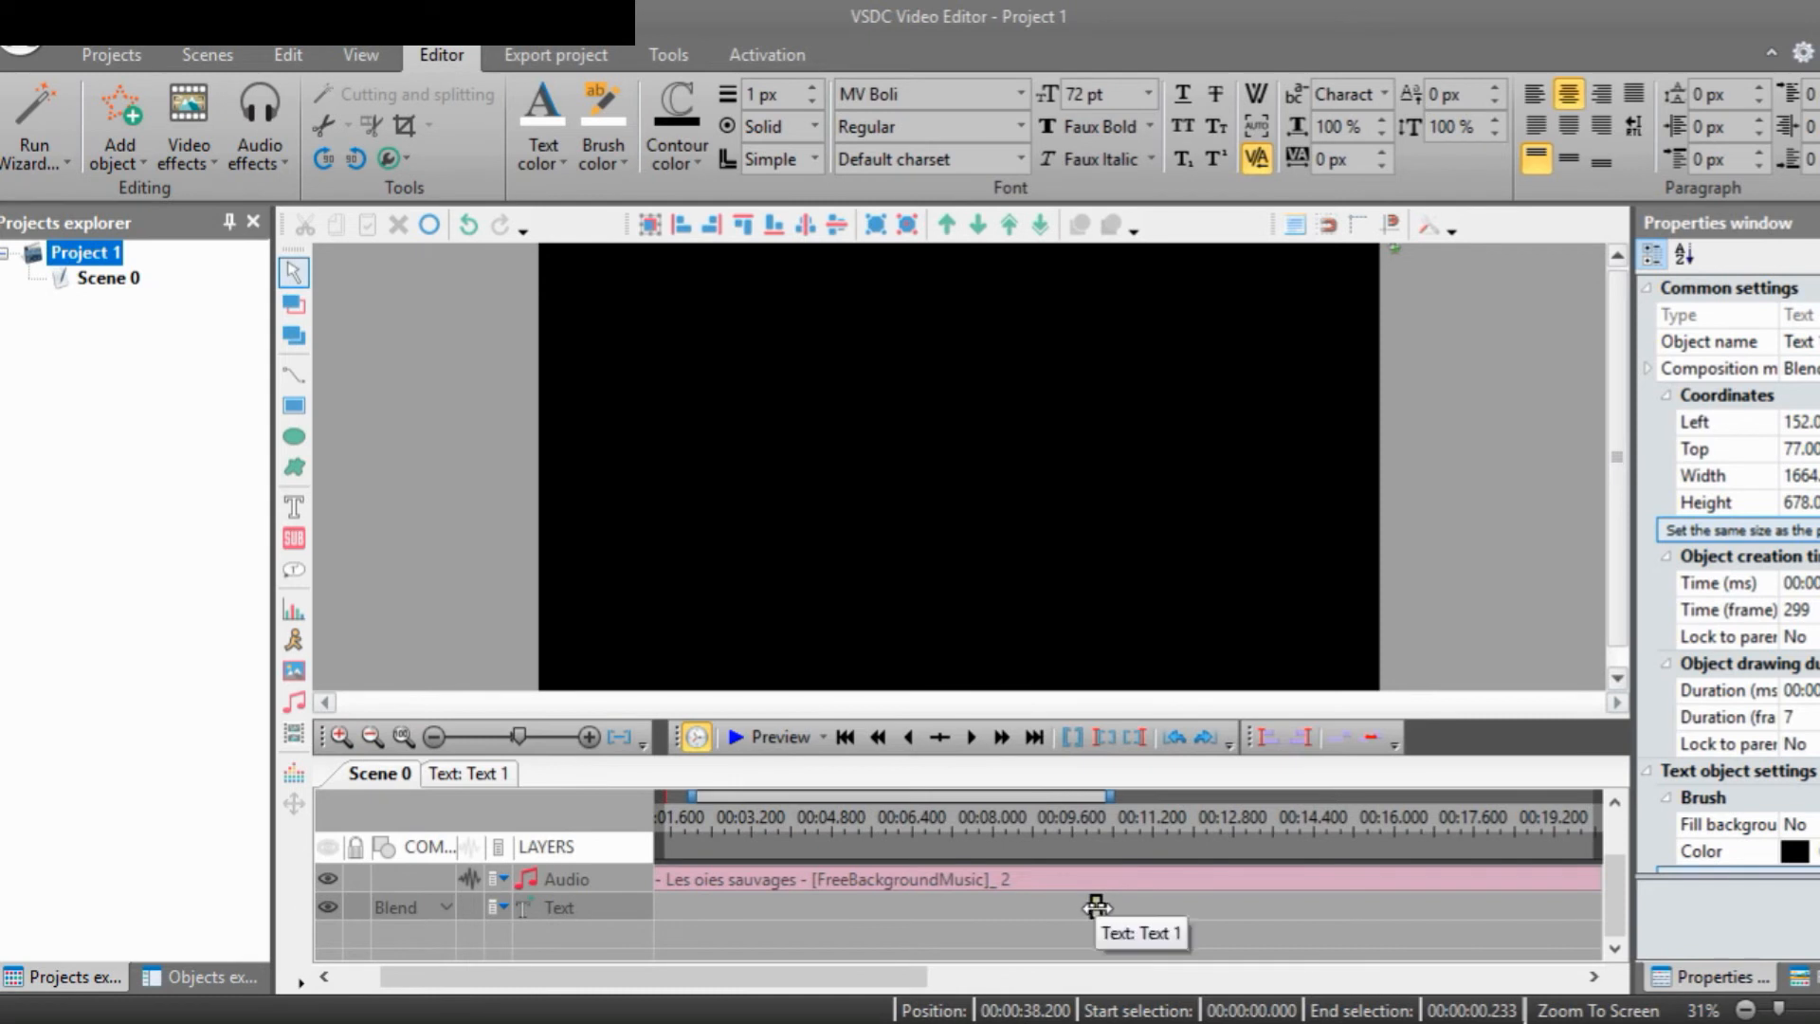
pyautogui.click(343, 737)
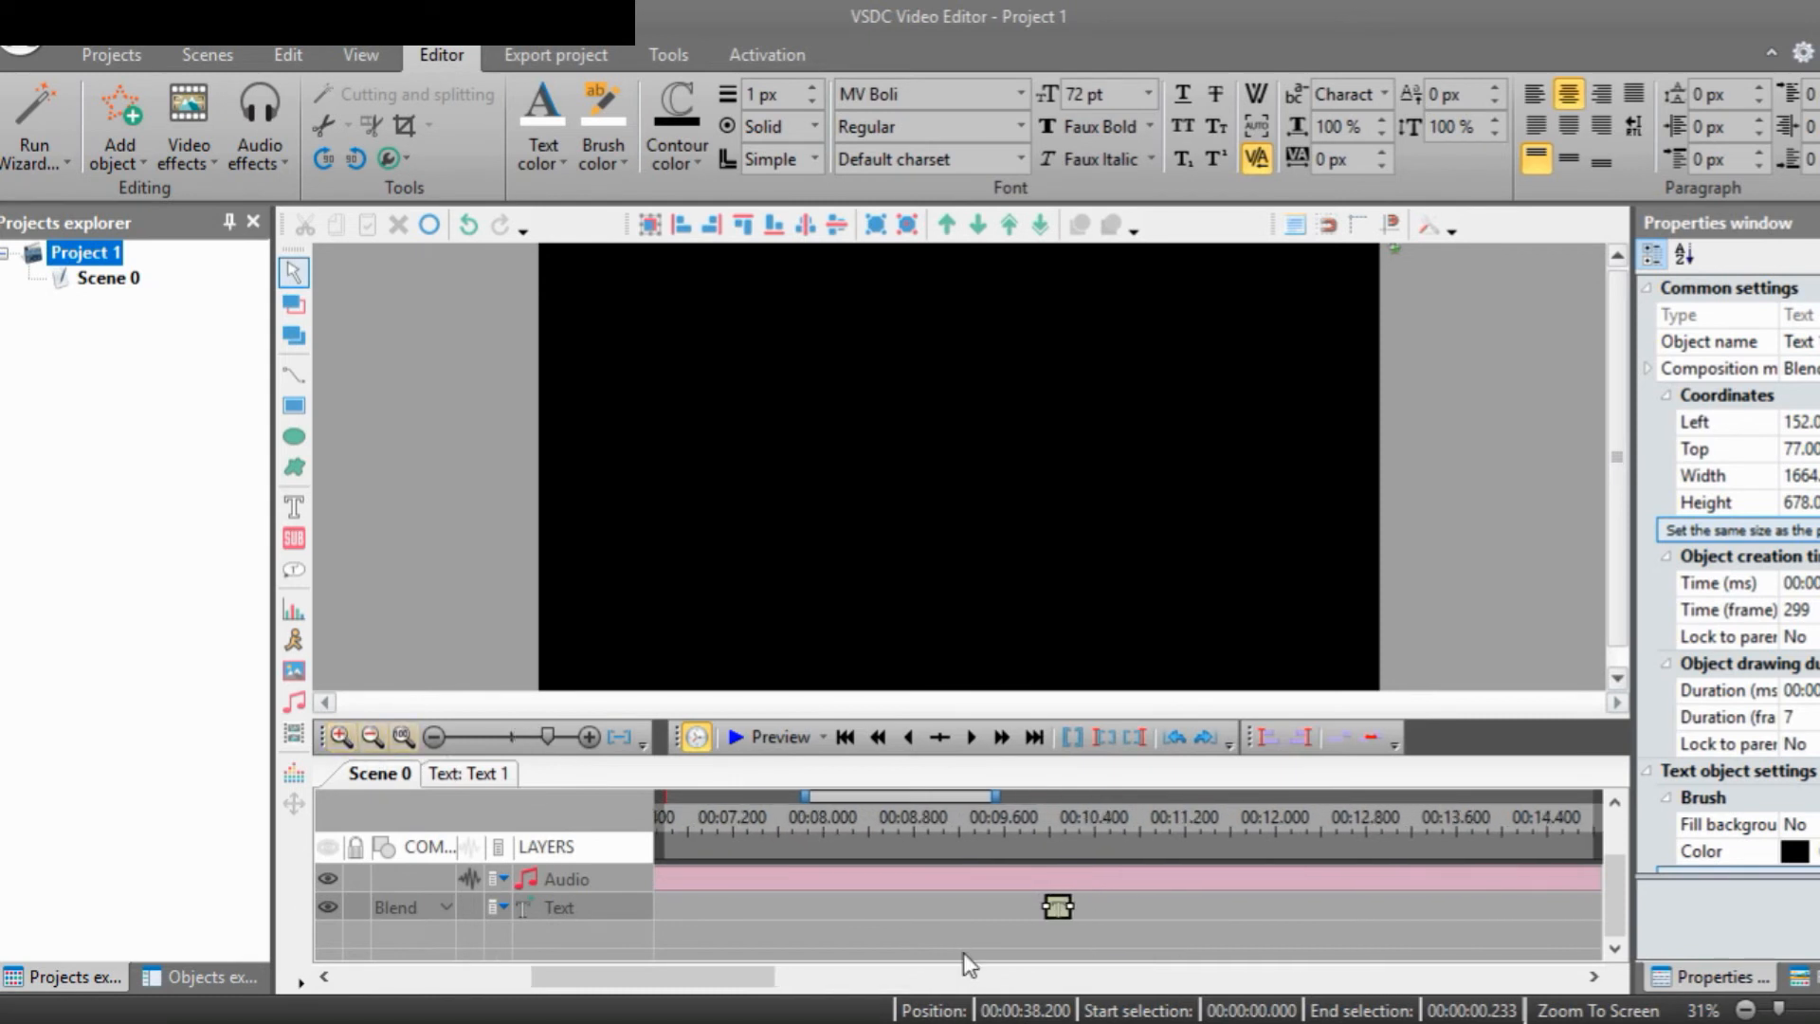
pyautogui.moveTo(1058, 906); pyautogui.dragTo(1604, 905)
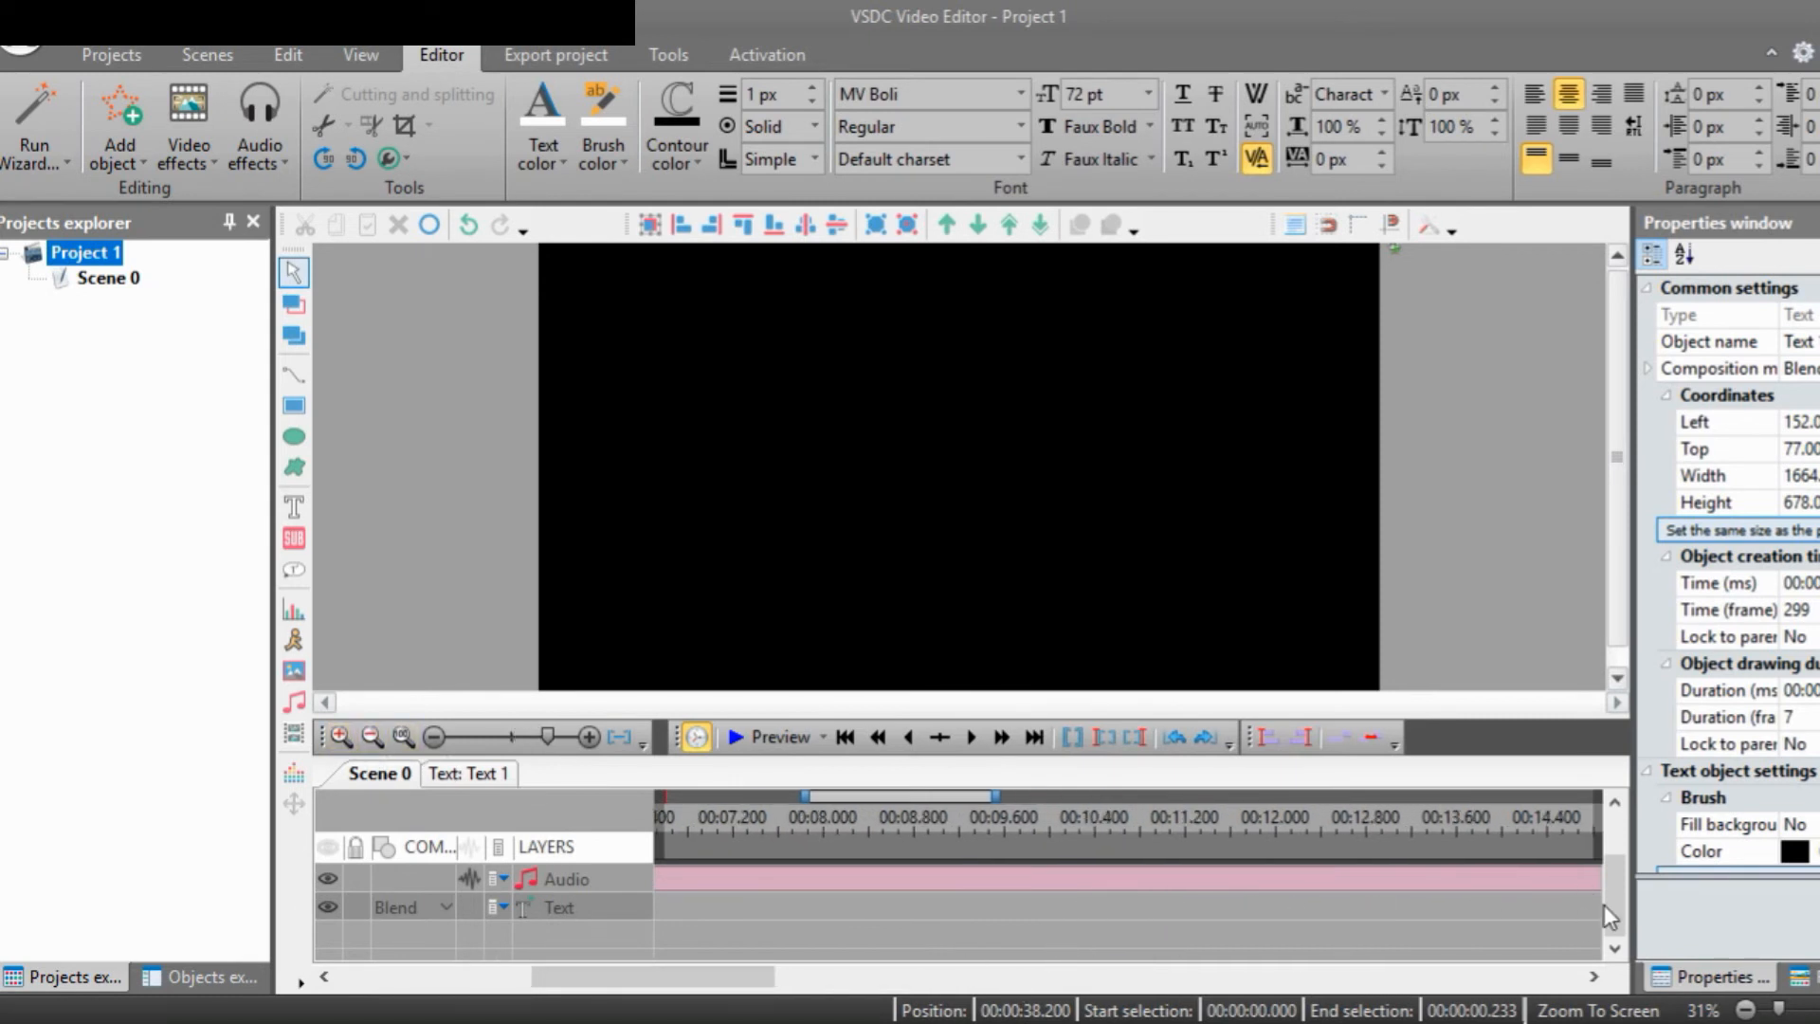
pyautogui.moveTo(680, 974); pyautogui.dragTo(1130, 976)
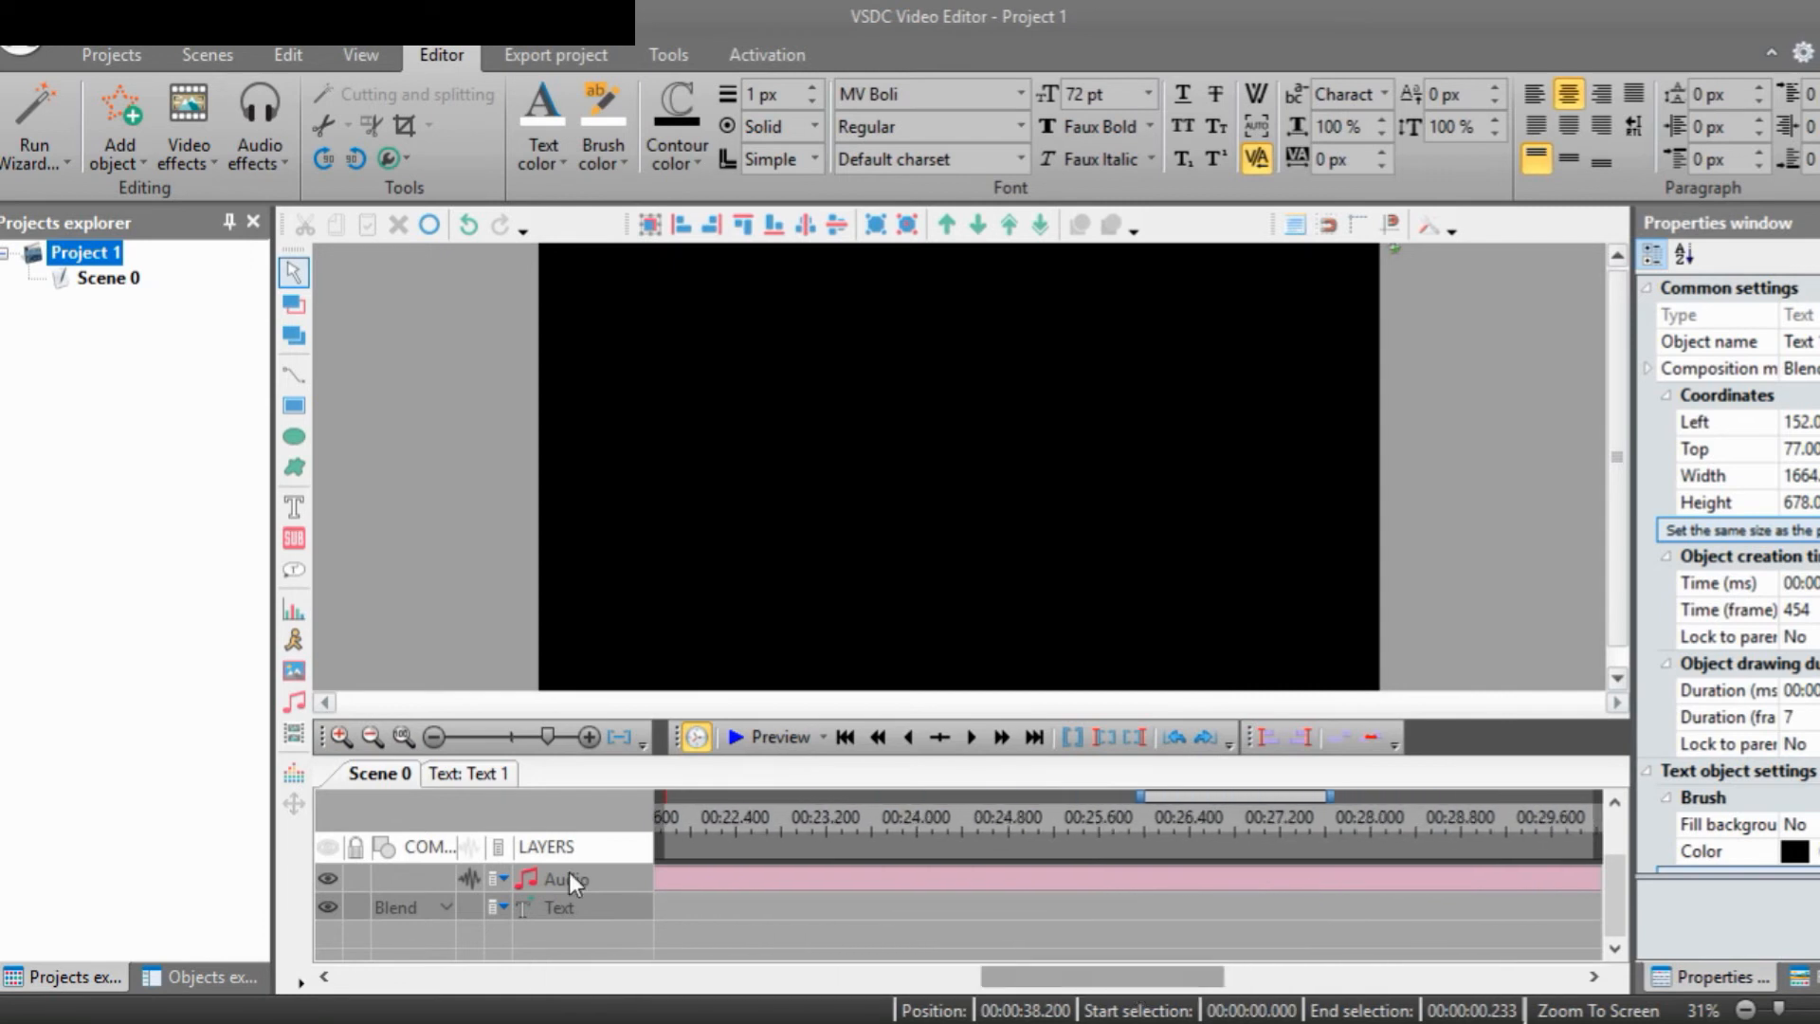
pyautogui.click(398, 738)
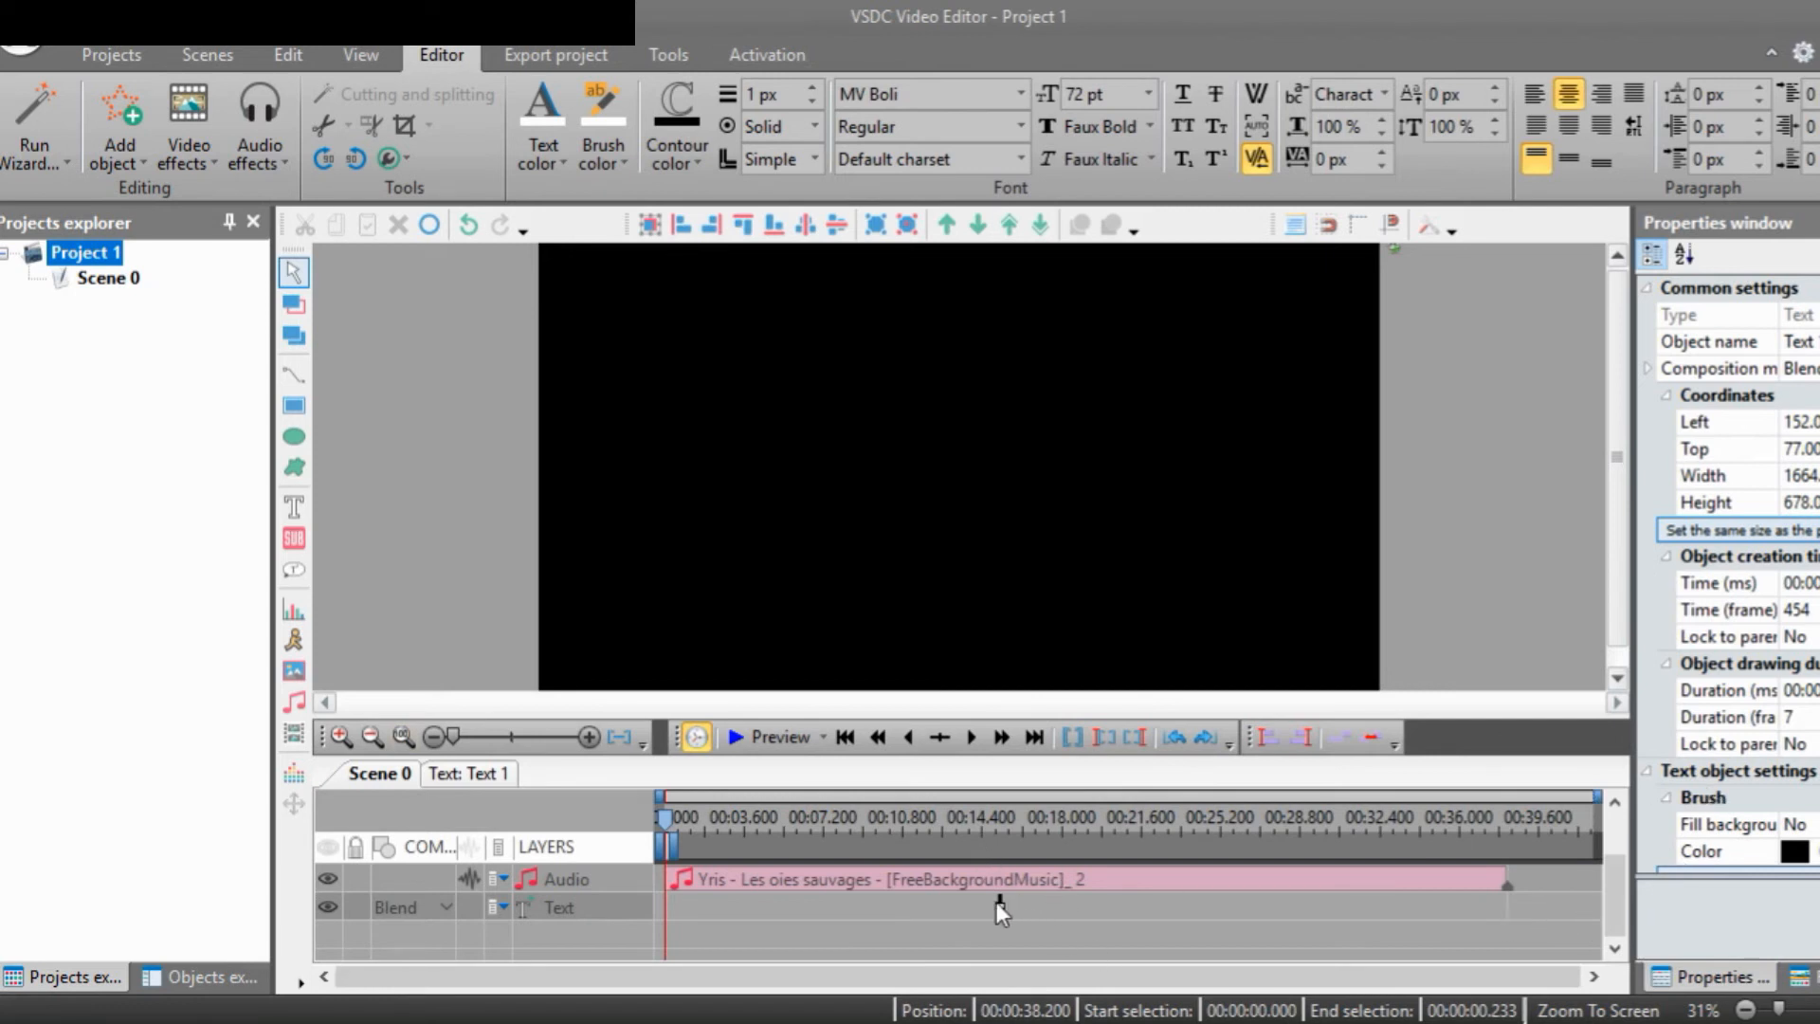
pyautogui.click(995, 901)
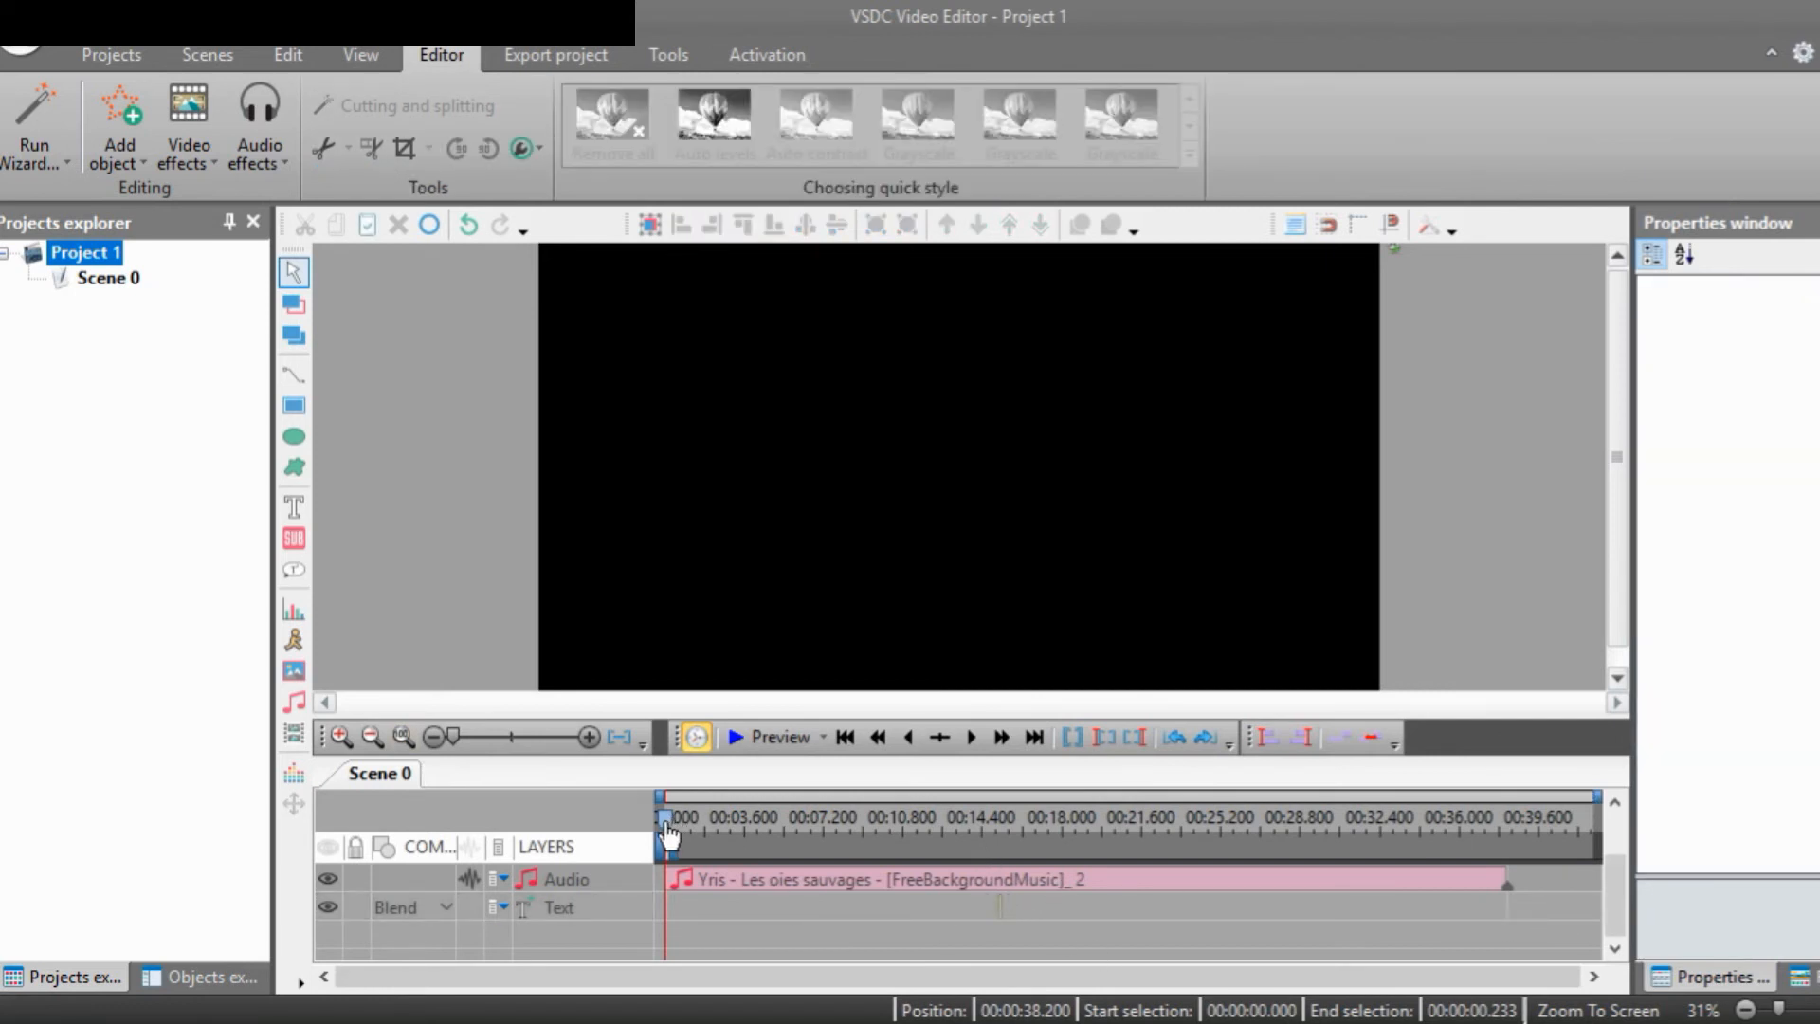
# Place the playhead over the text clip at 00:00:15.233 to display the text on the video
pyautogui.moveTo(666, 822); pyautogui.dragTo(889, 825)
pyautogui.click(1005, 858)
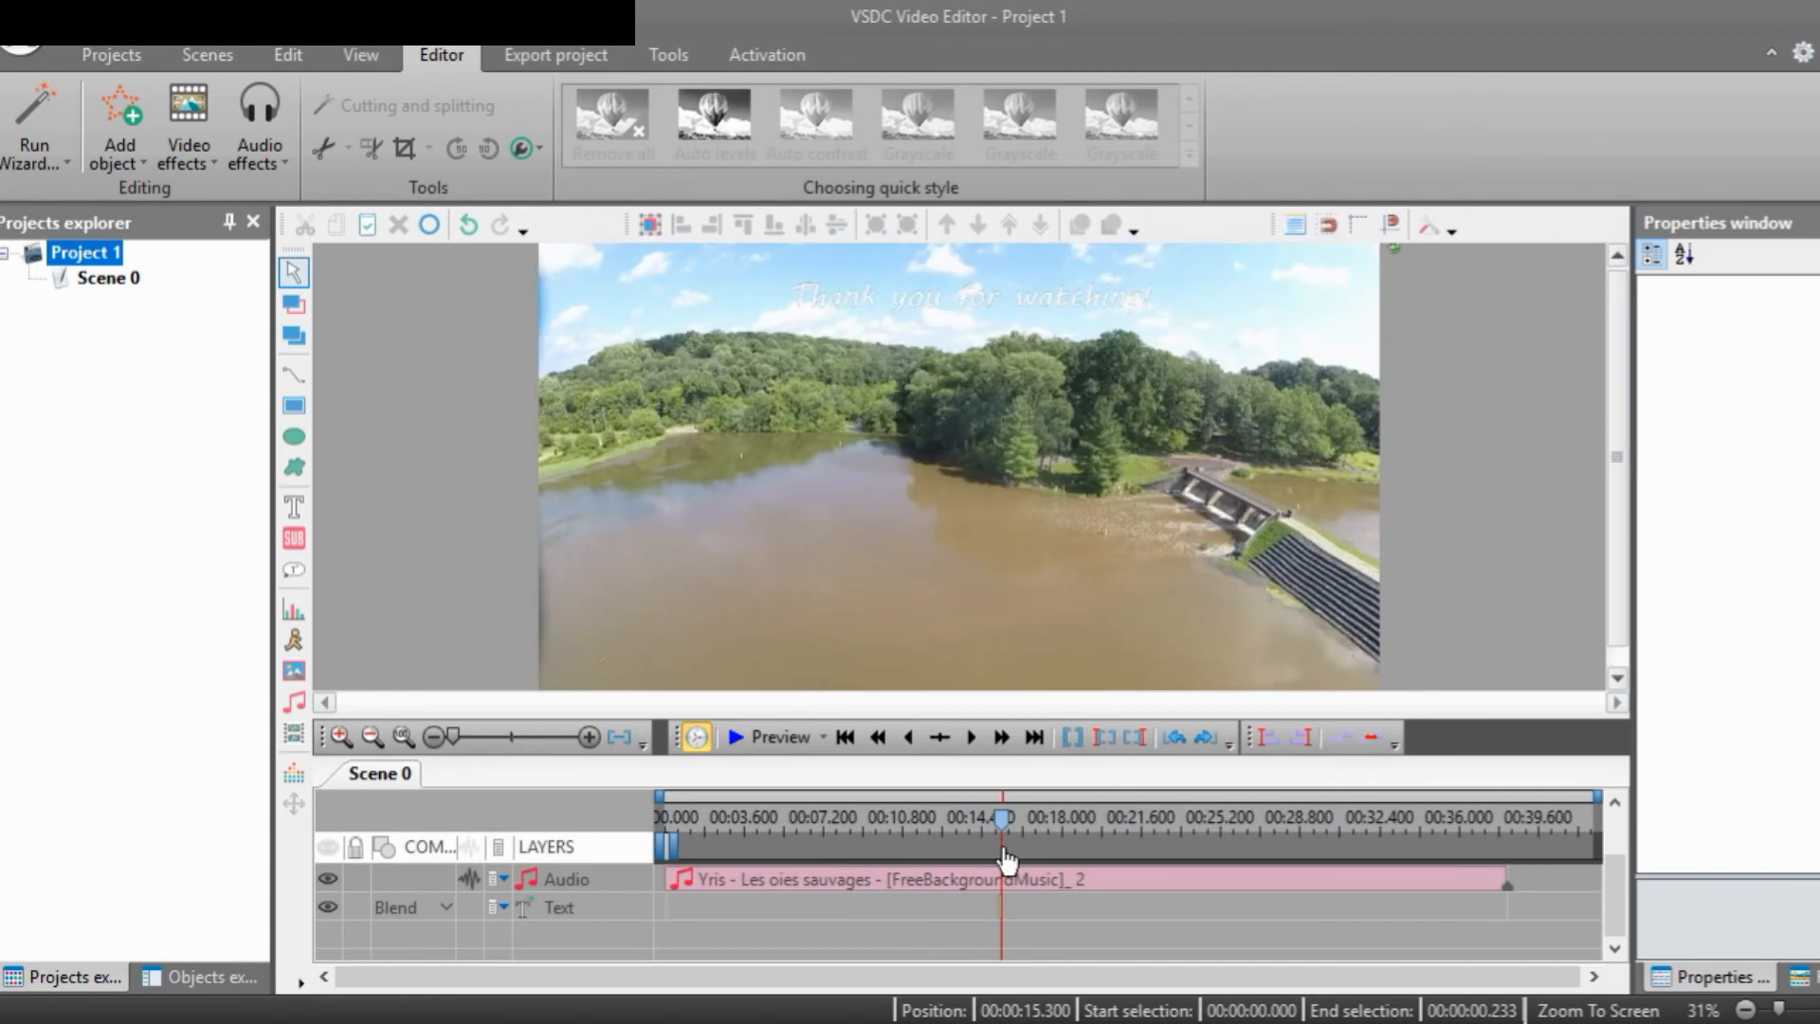
pyautogui.click(1002, 863)
pyautogui.click(1004, 861)
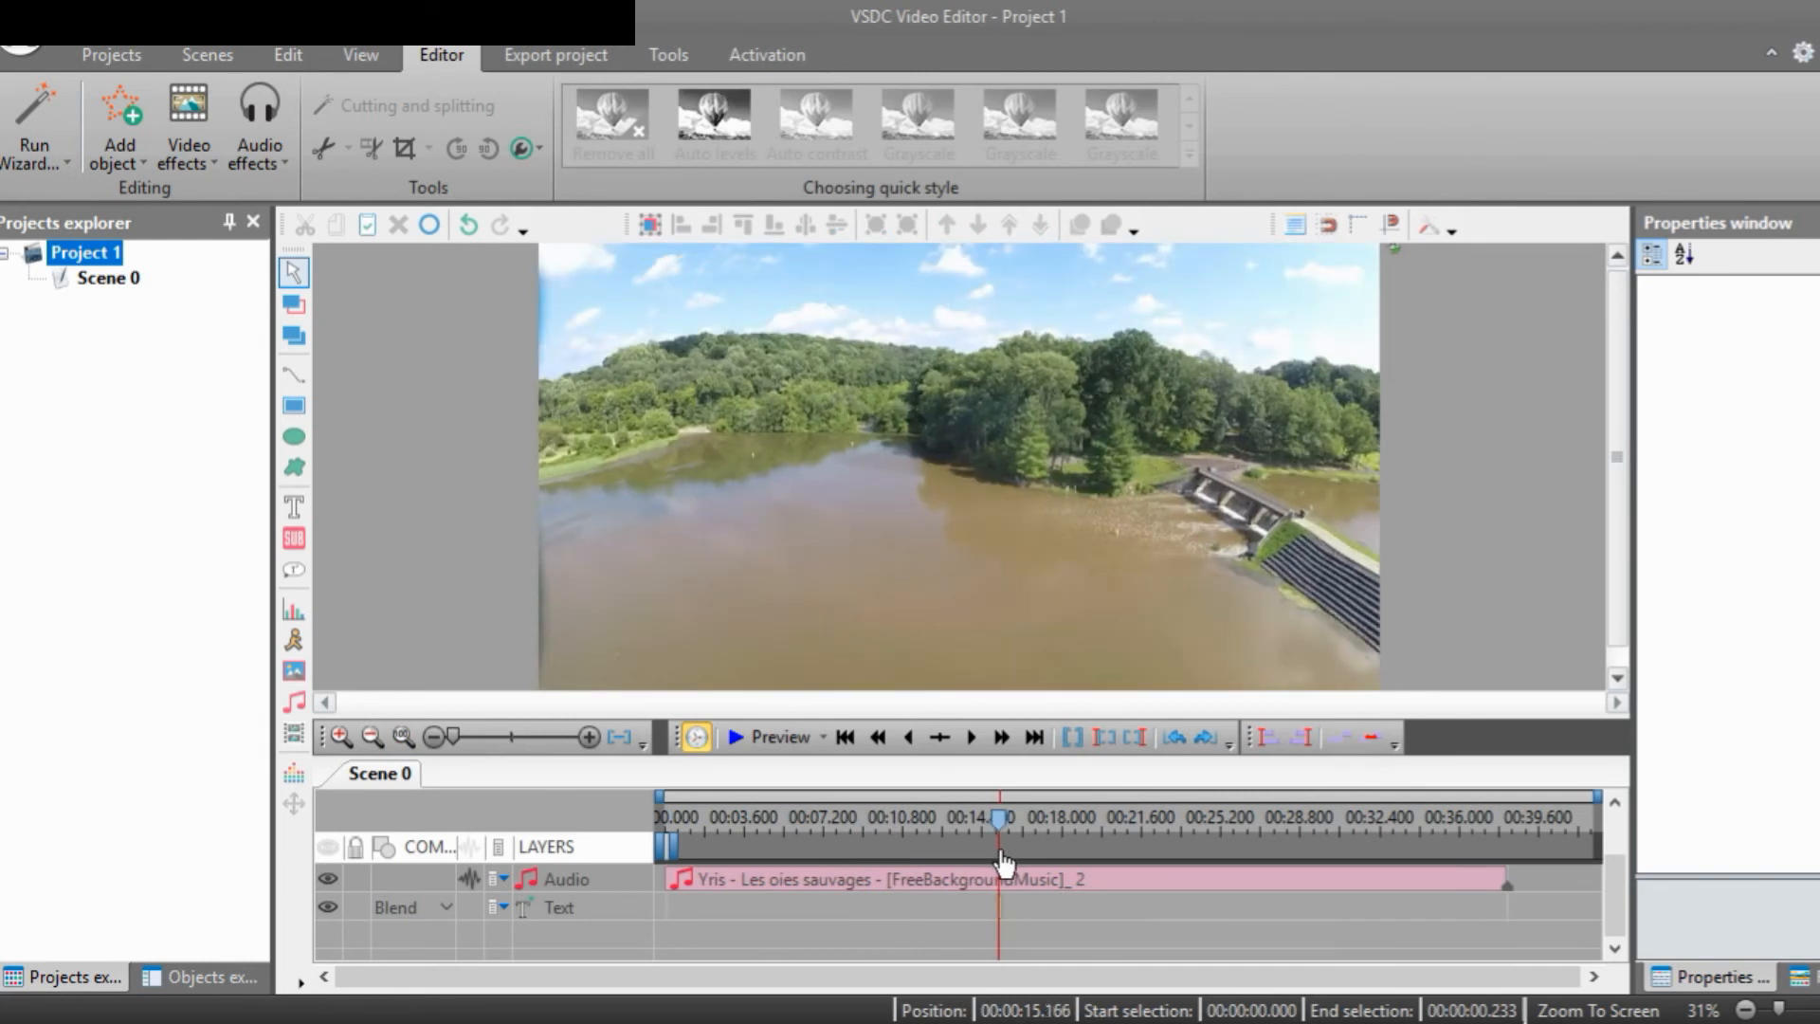
pyautogui.click(1006, 861)
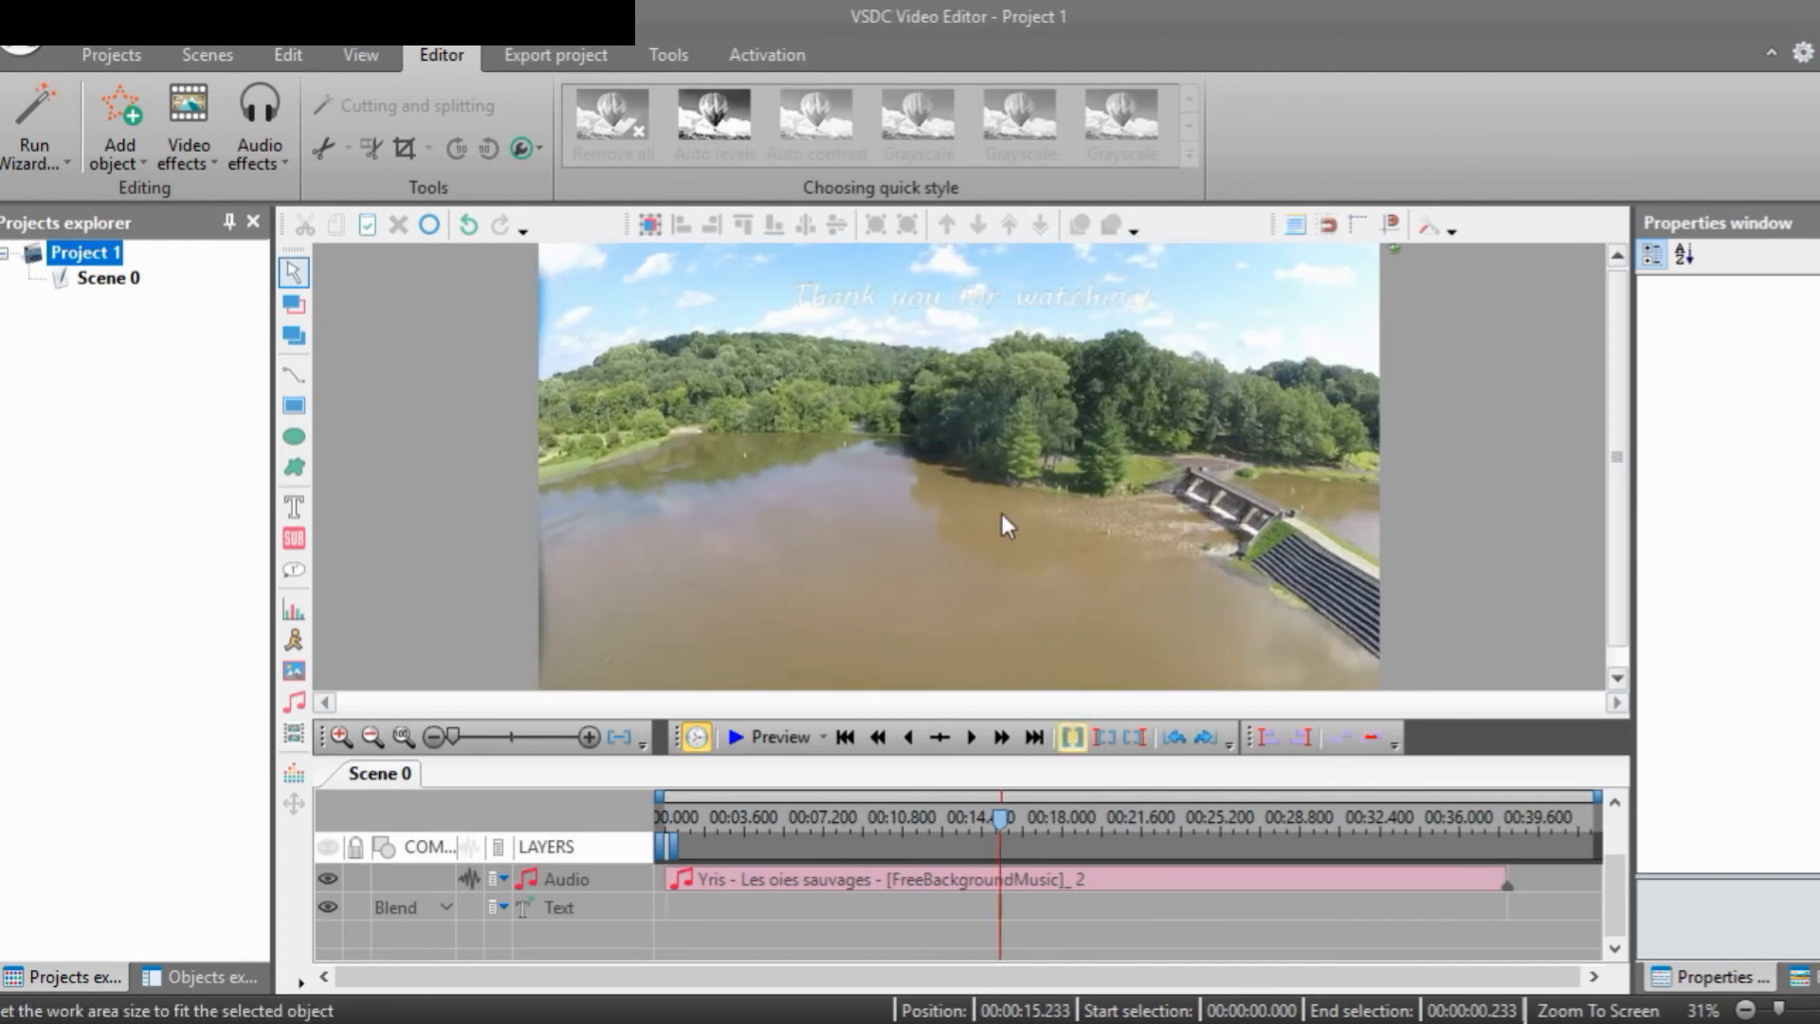
# Change the text color of the whole "Thank you for watching!" line to black and clear the text selection
pyautogui.click(919, 314)
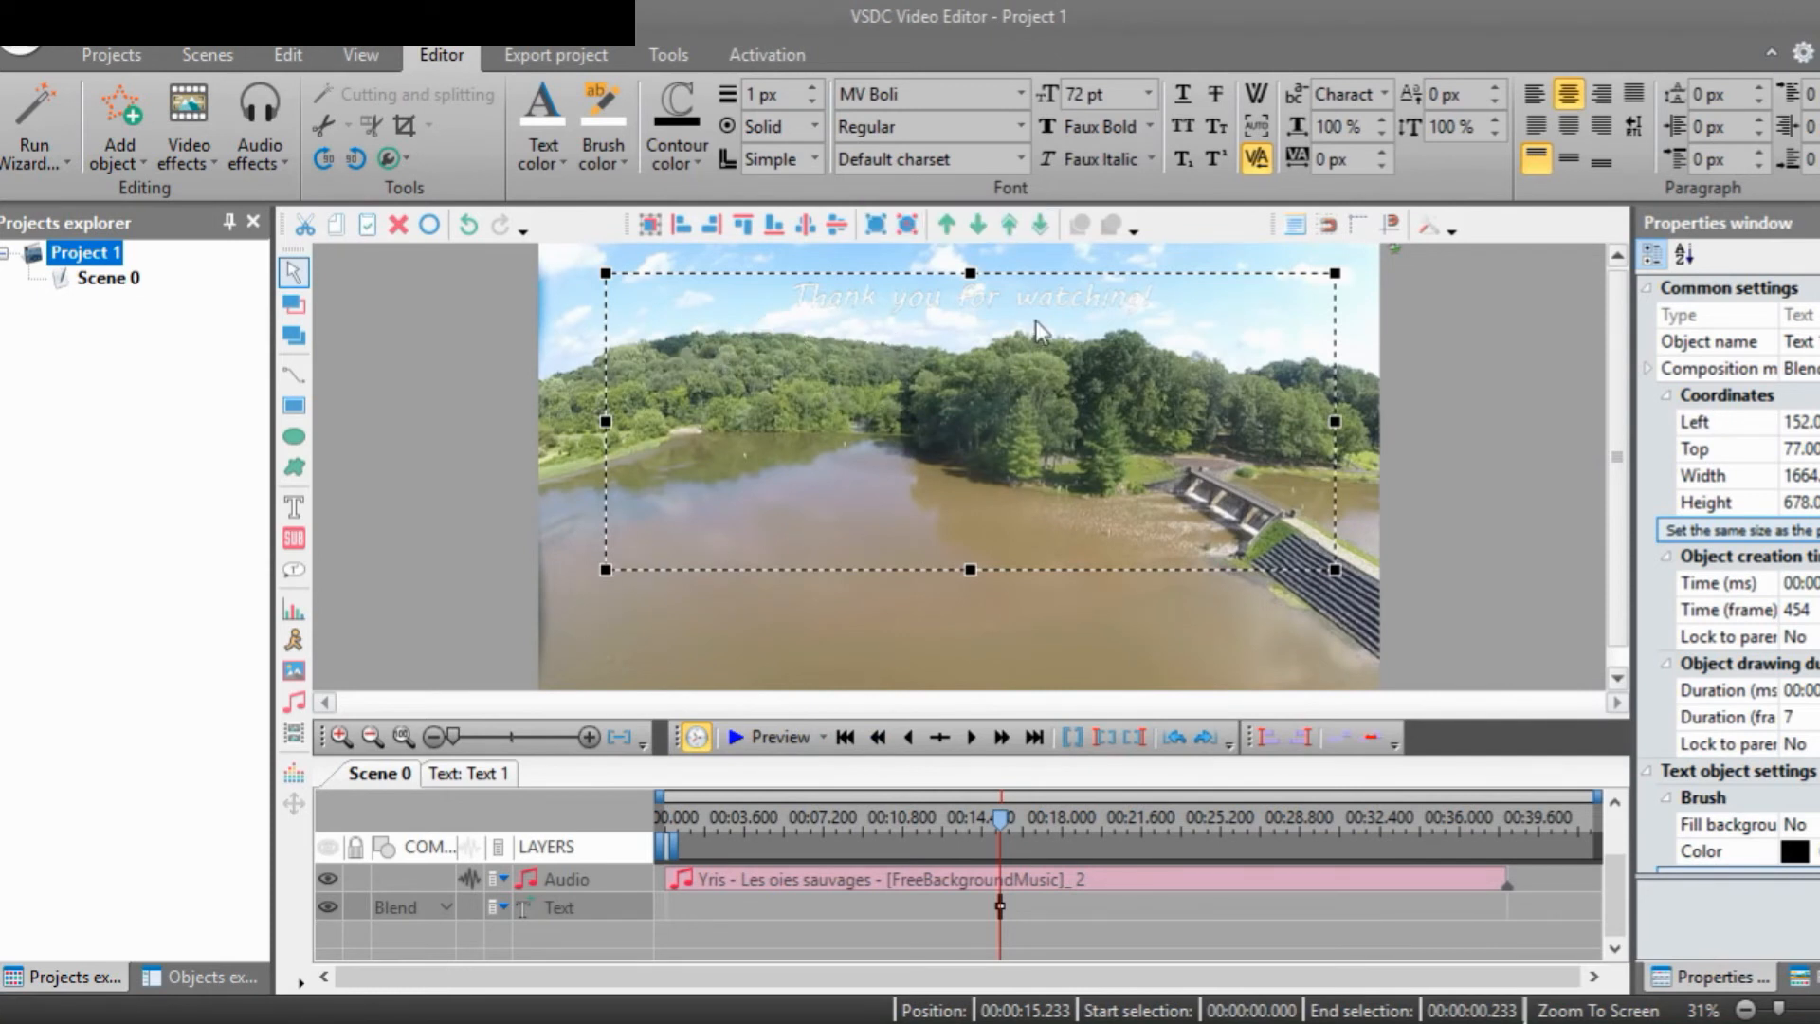
pyautogui.doubleClick(1084, 296)
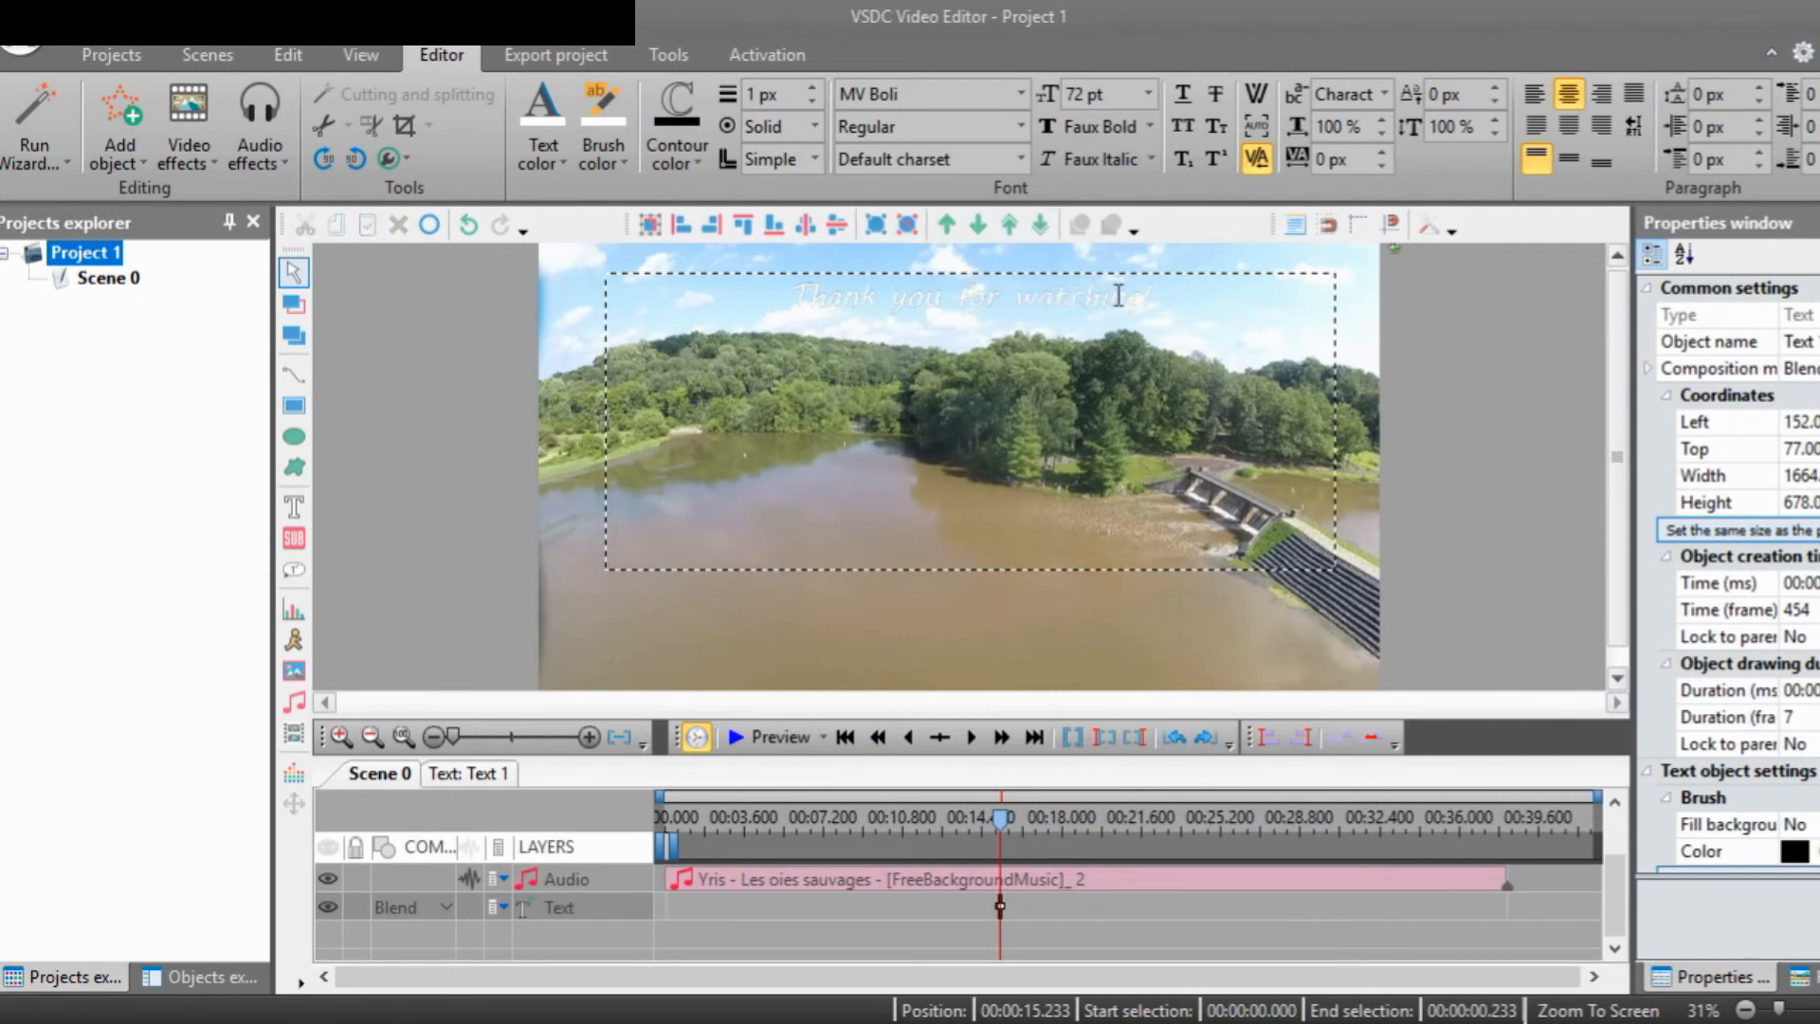
pyautogui.moveTo(1138, 309); pyautogui.dragTo(682, 268)
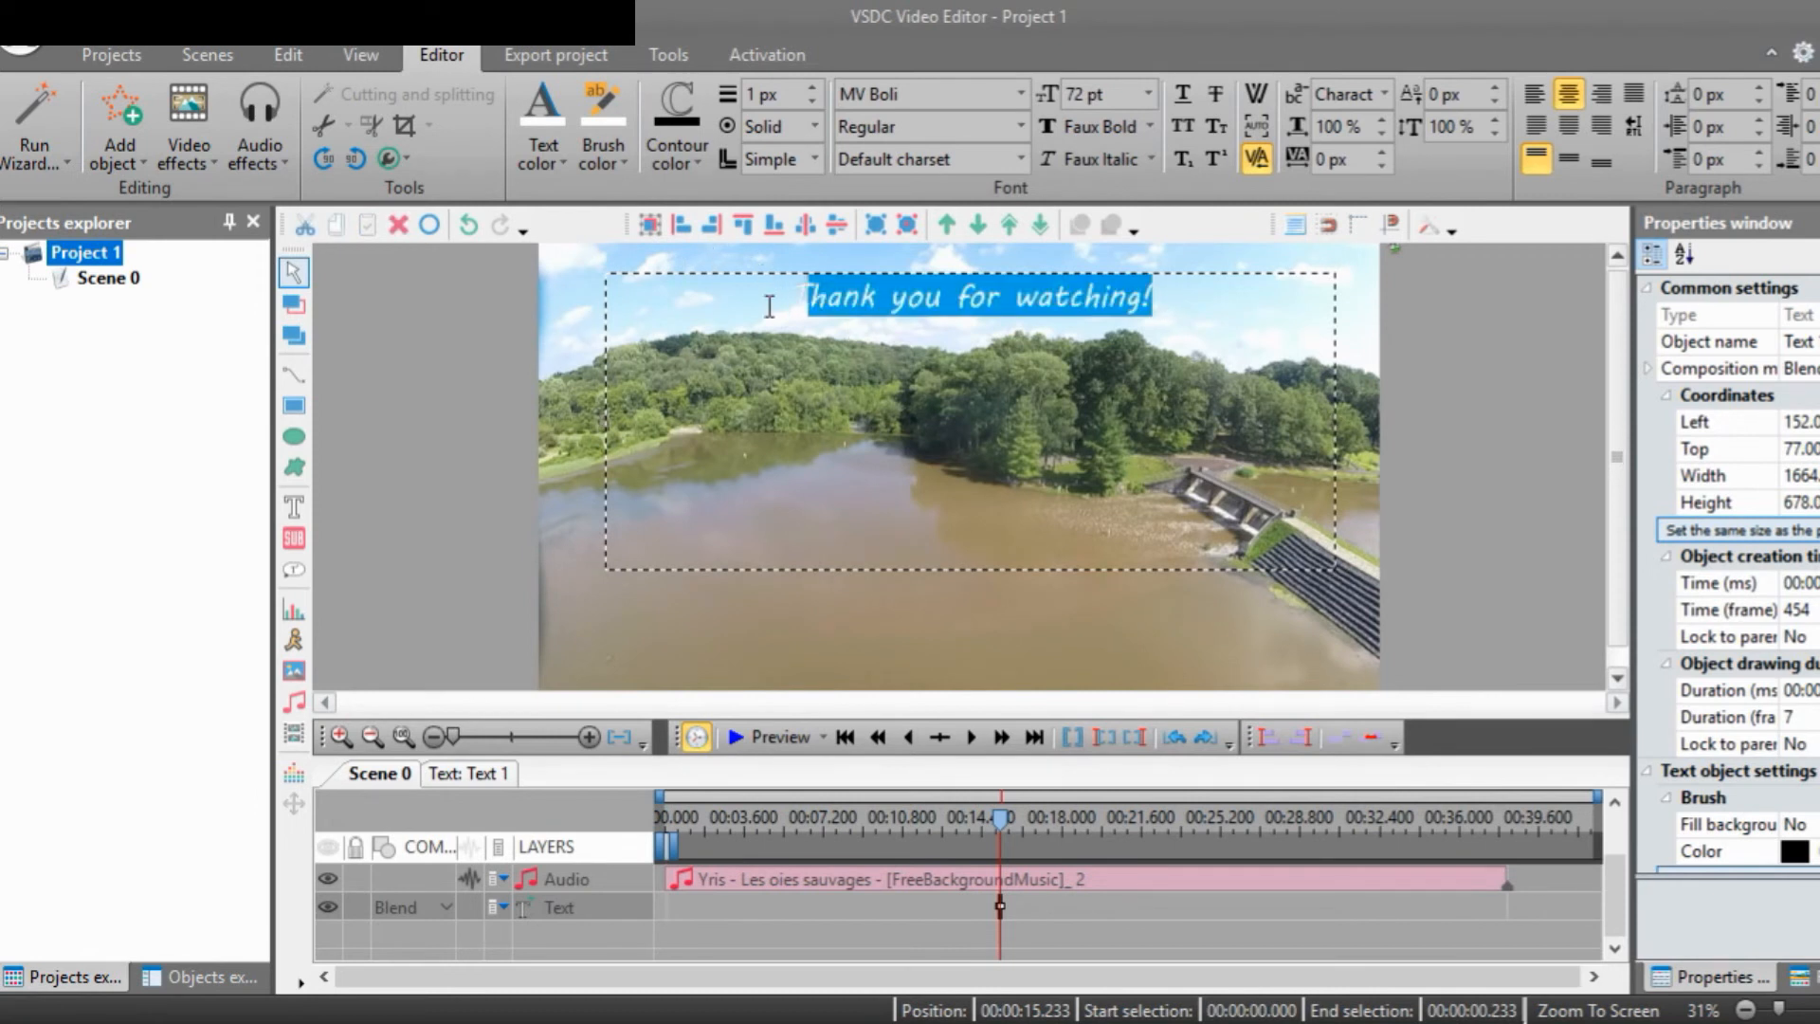
pyautogui.click(1185, 286)
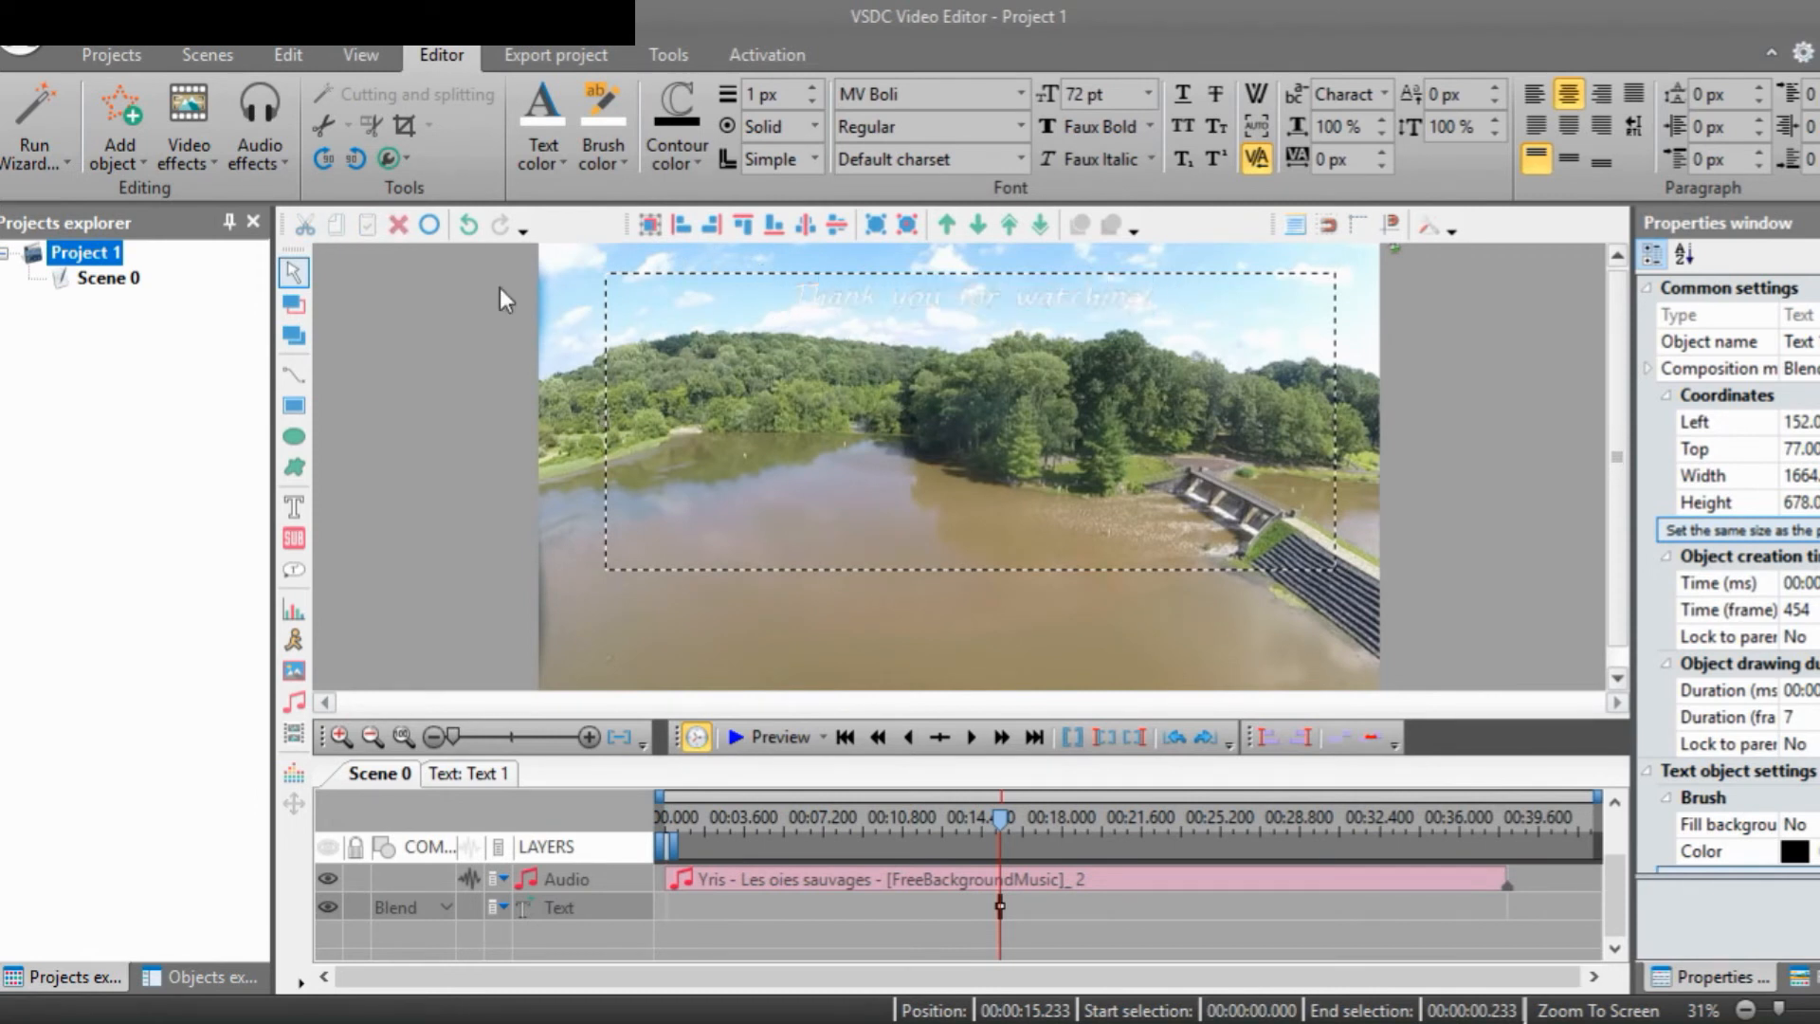
pyautogui.hotkey('ctrl', 'shift', 'Left')
pyautogui.click(1191, 286)
pyautogui.hotkey('shift', 'Home')
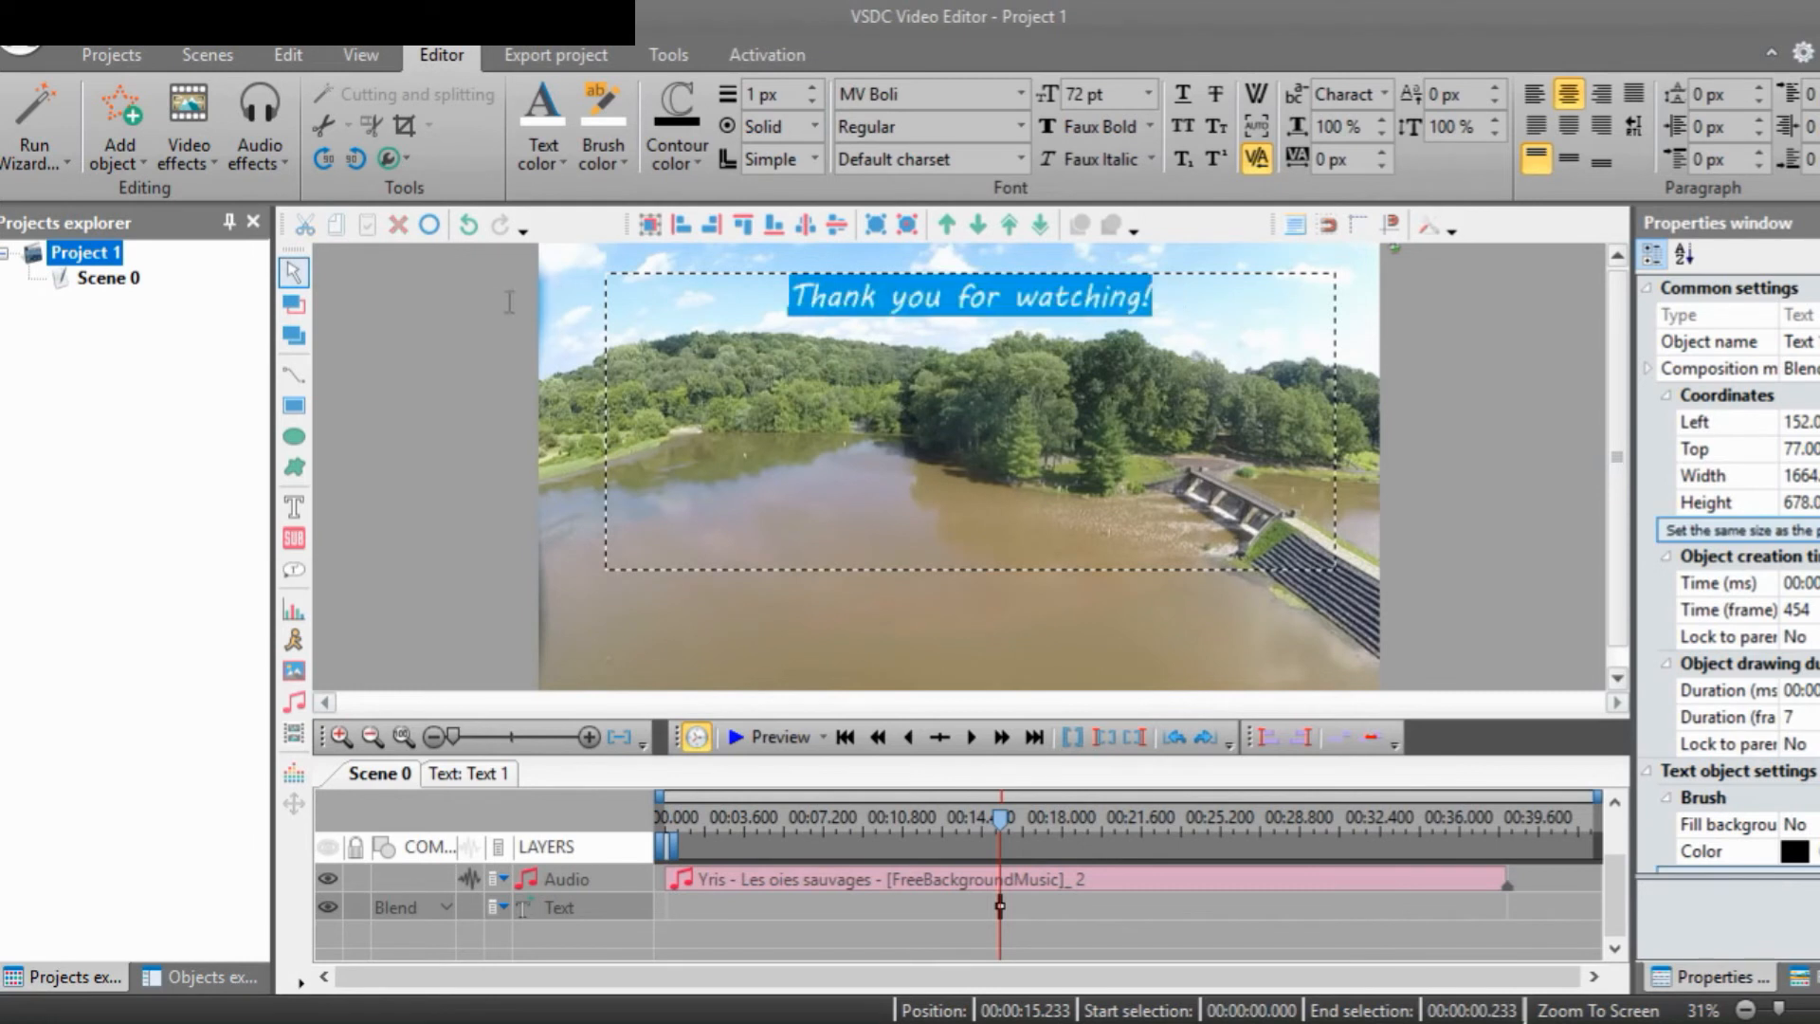
pyautogui.click(1087, 127)
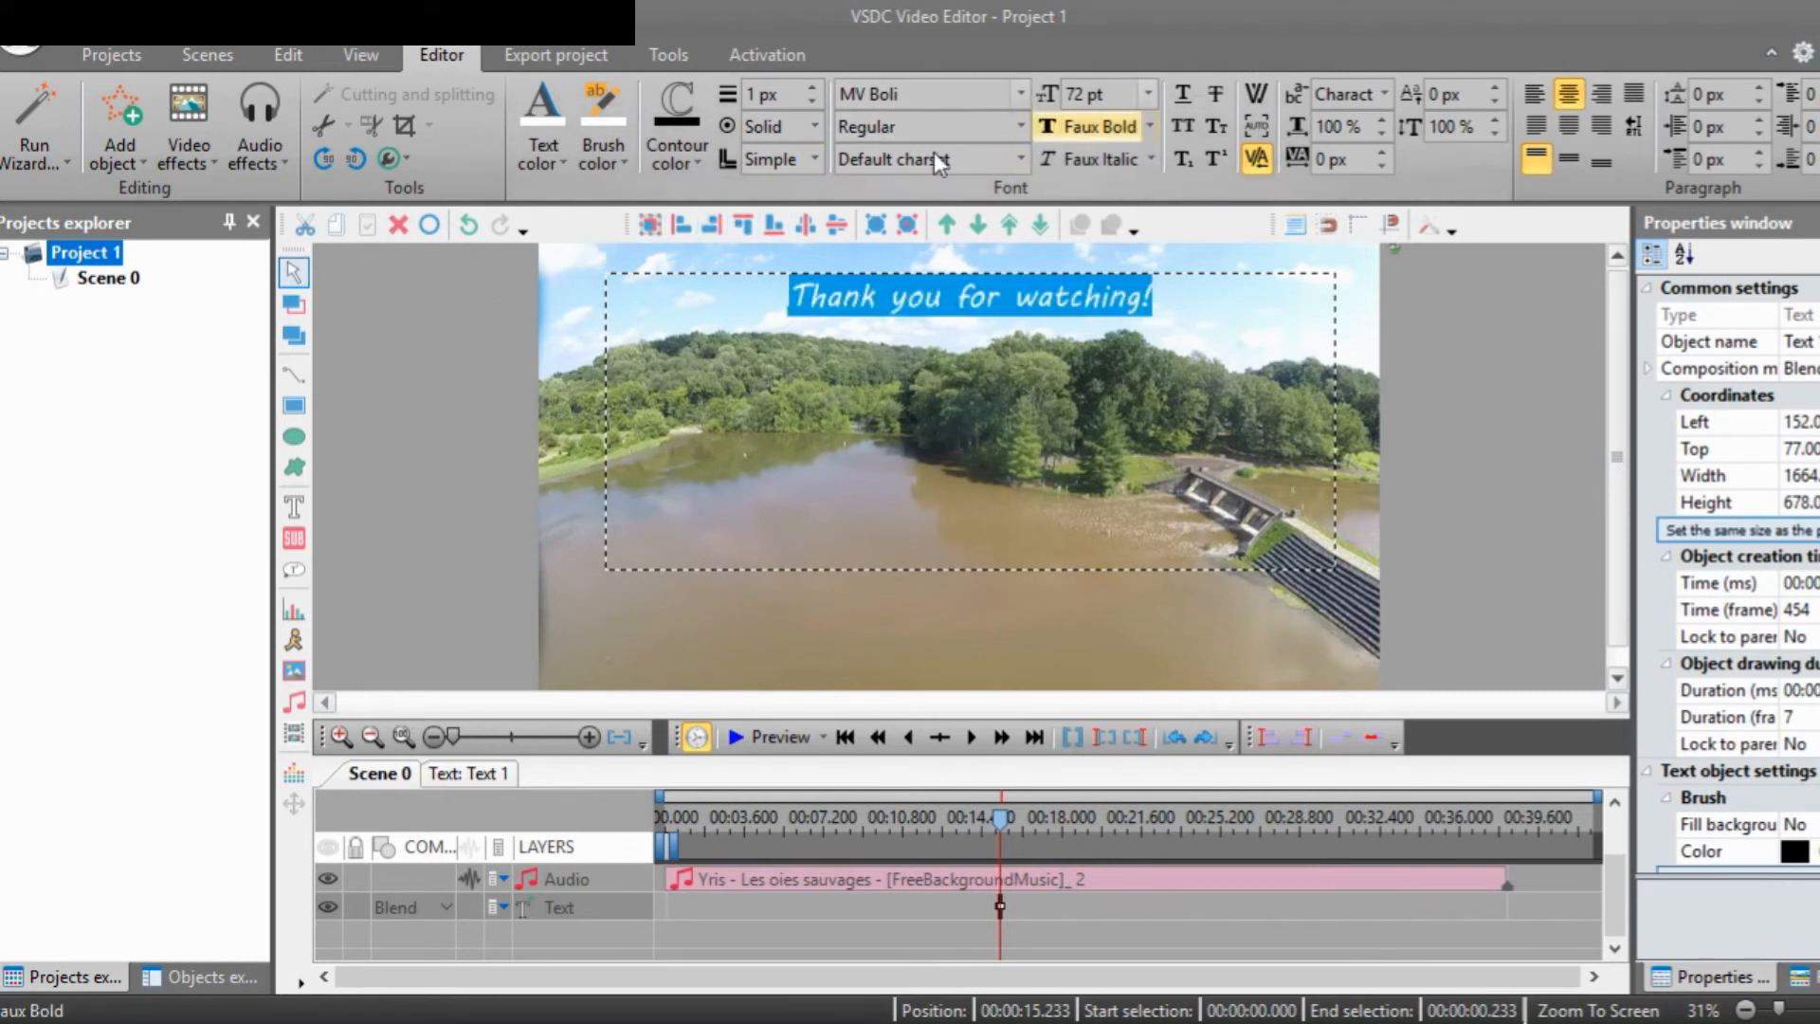
pyautogui.click(560, 163)
pyautogui.click(557, 317)
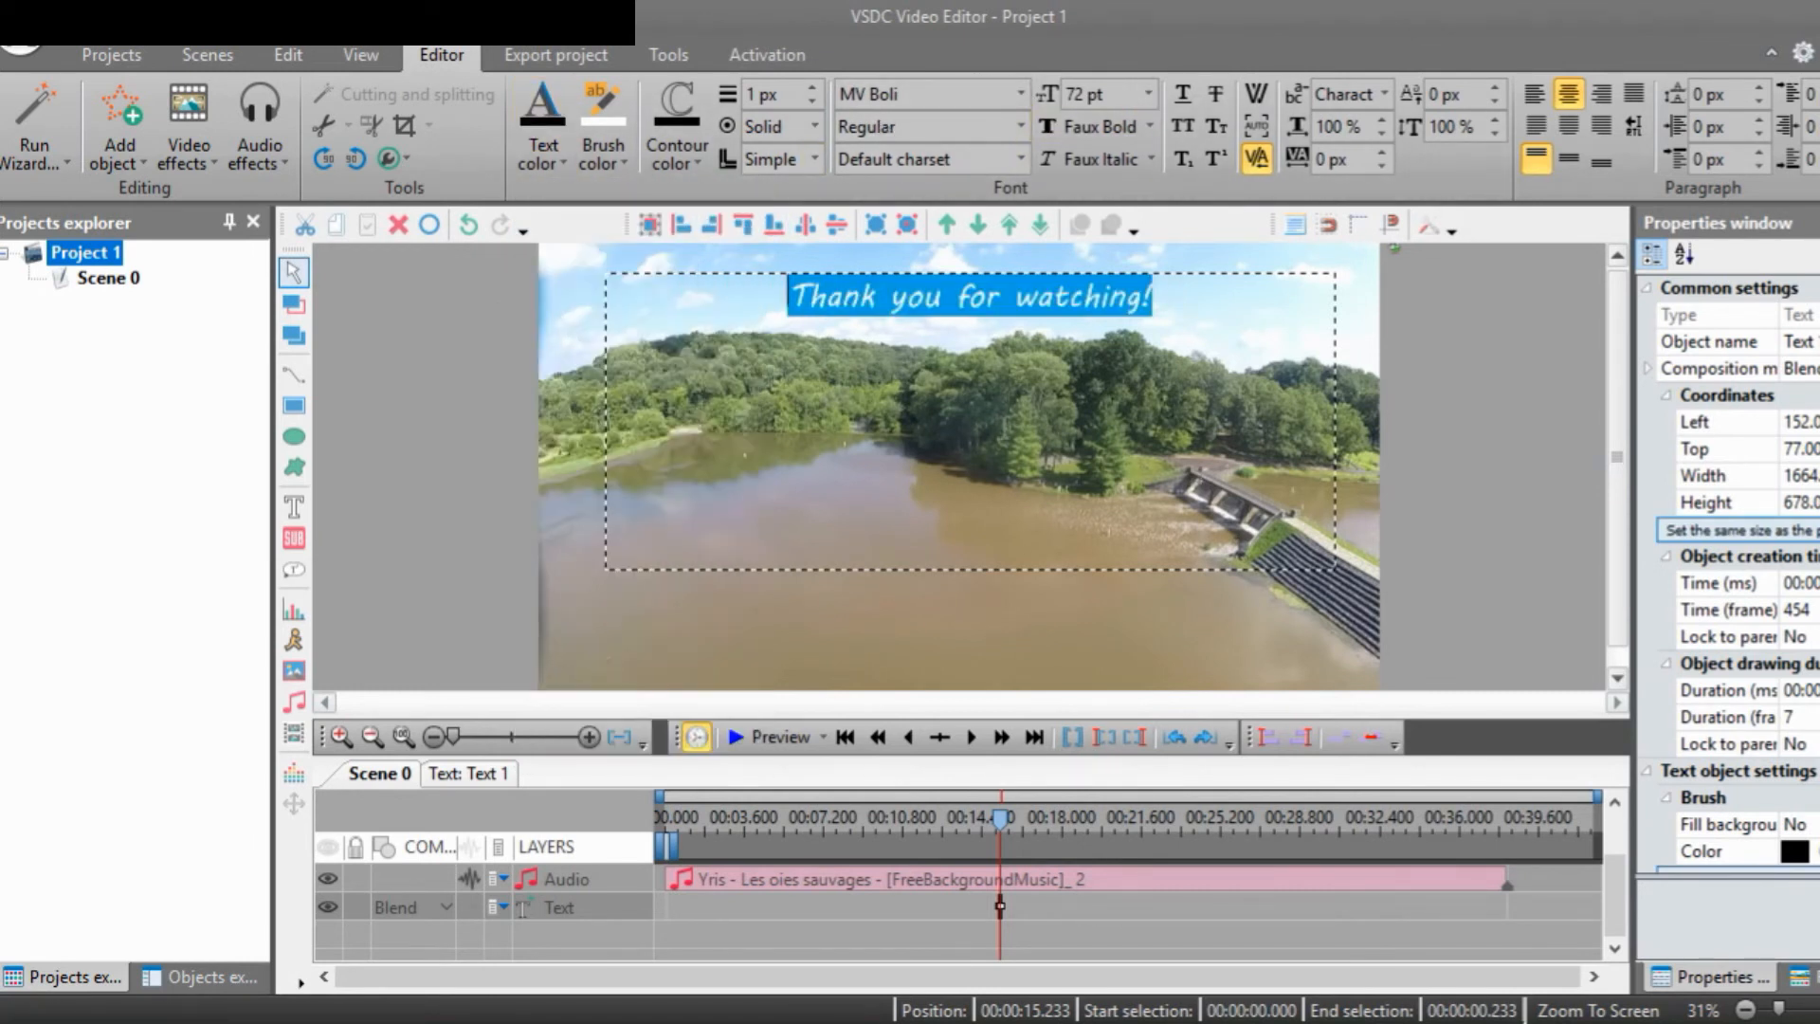
pyautogui.click(1000, 426)
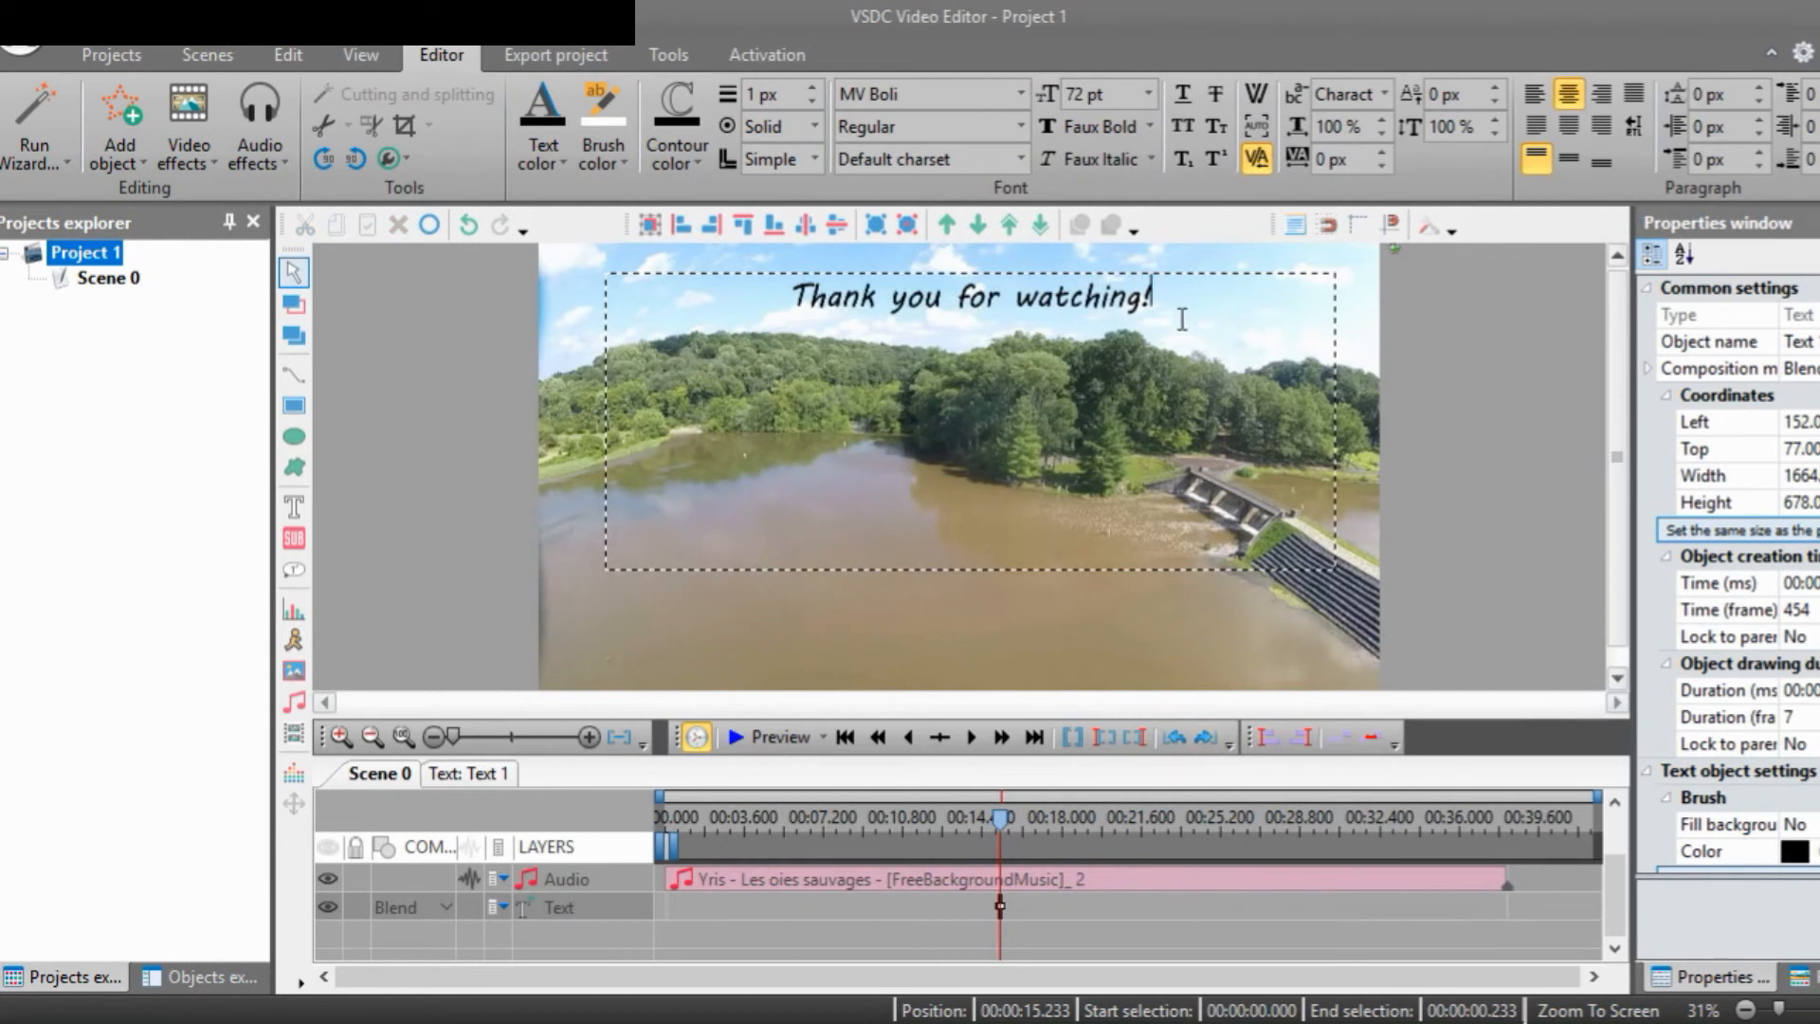
# Replace the wording of the text object with "Wow cool!" and deselect it
pyautogui.moveTo(1142, 295); pyautogui.dragTo(795, 296)
pyautogui.write('T!')
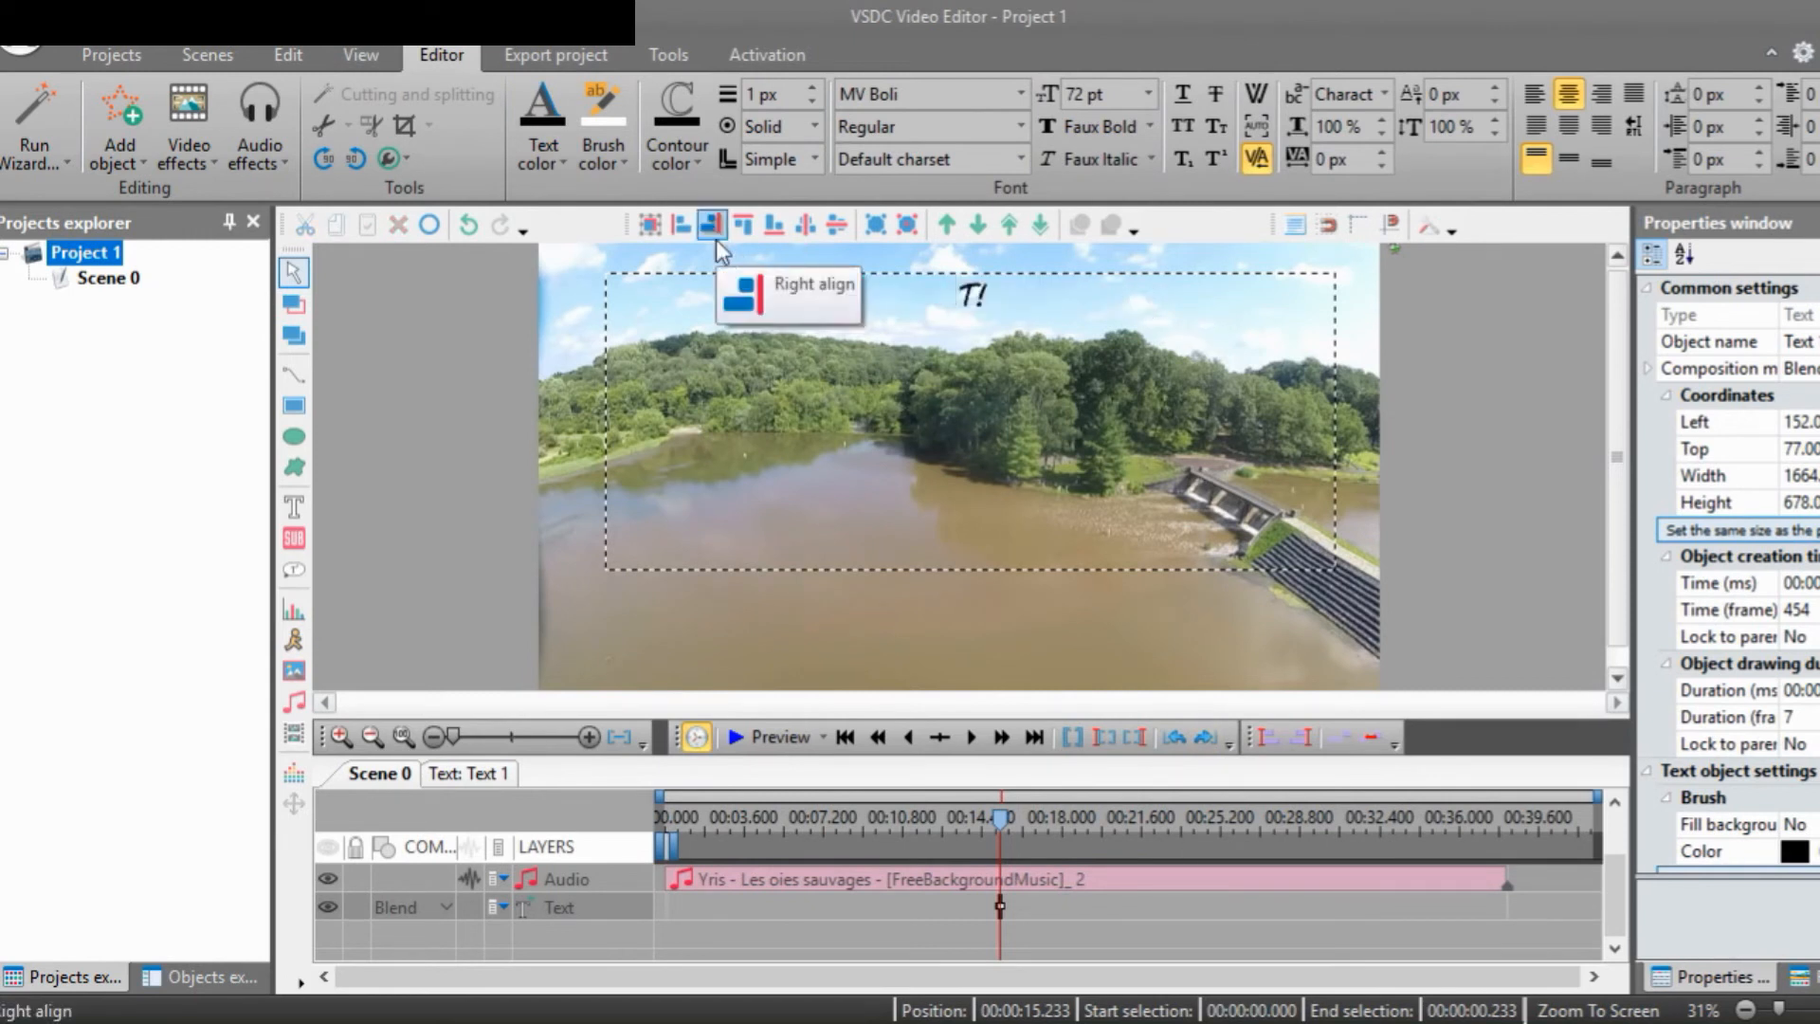
pyautogui.press('Right')
pyautogui.press('BackSpace')
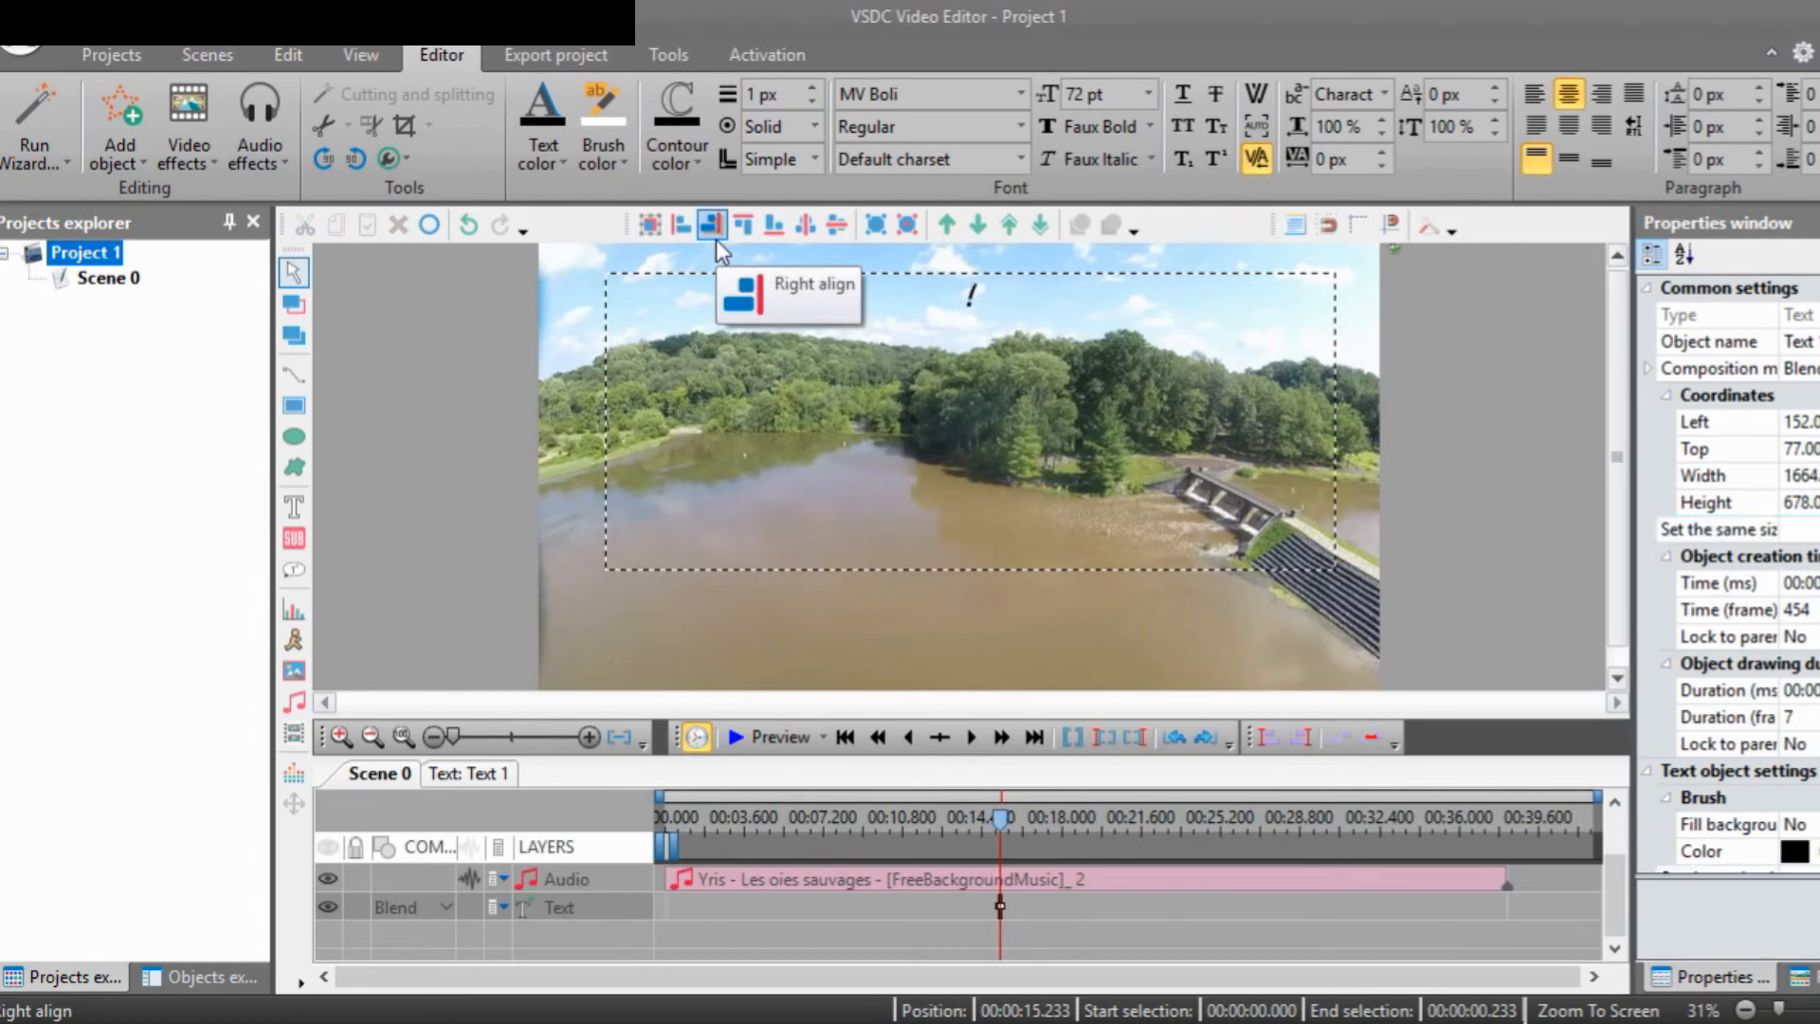
pyautogui.write('Wow cool')
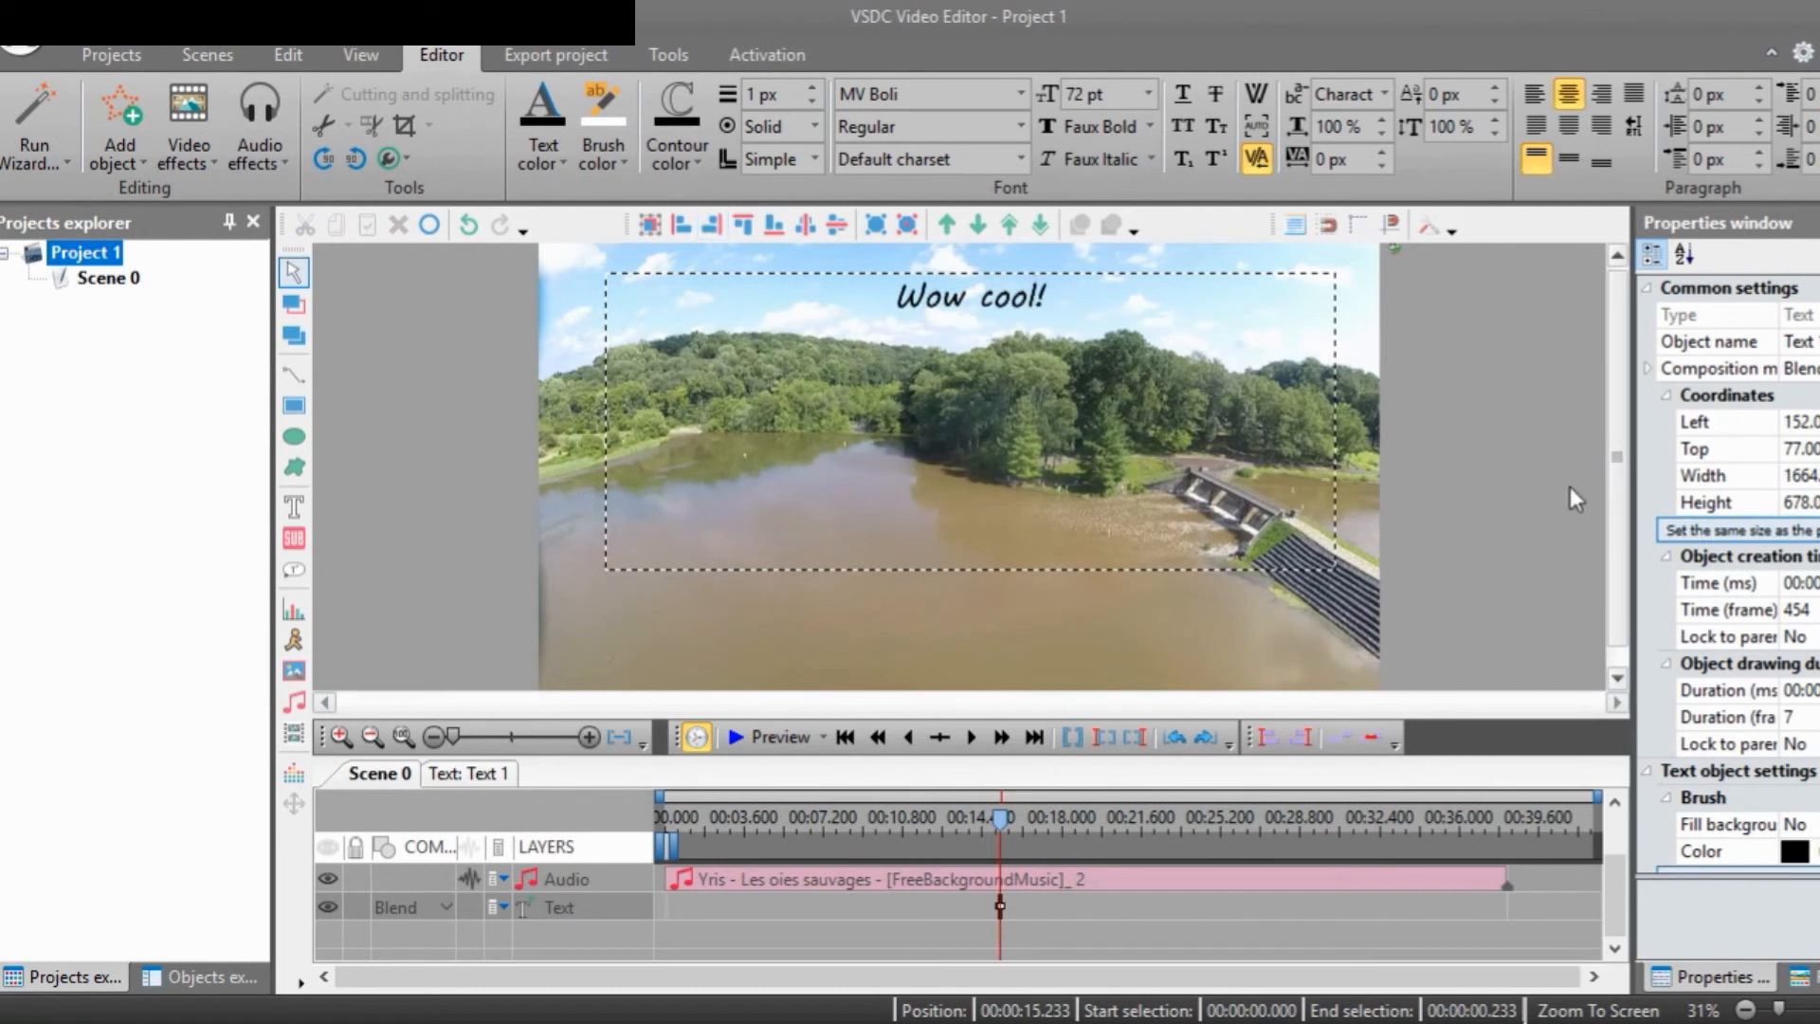
pyautogui.click(1502, 498)
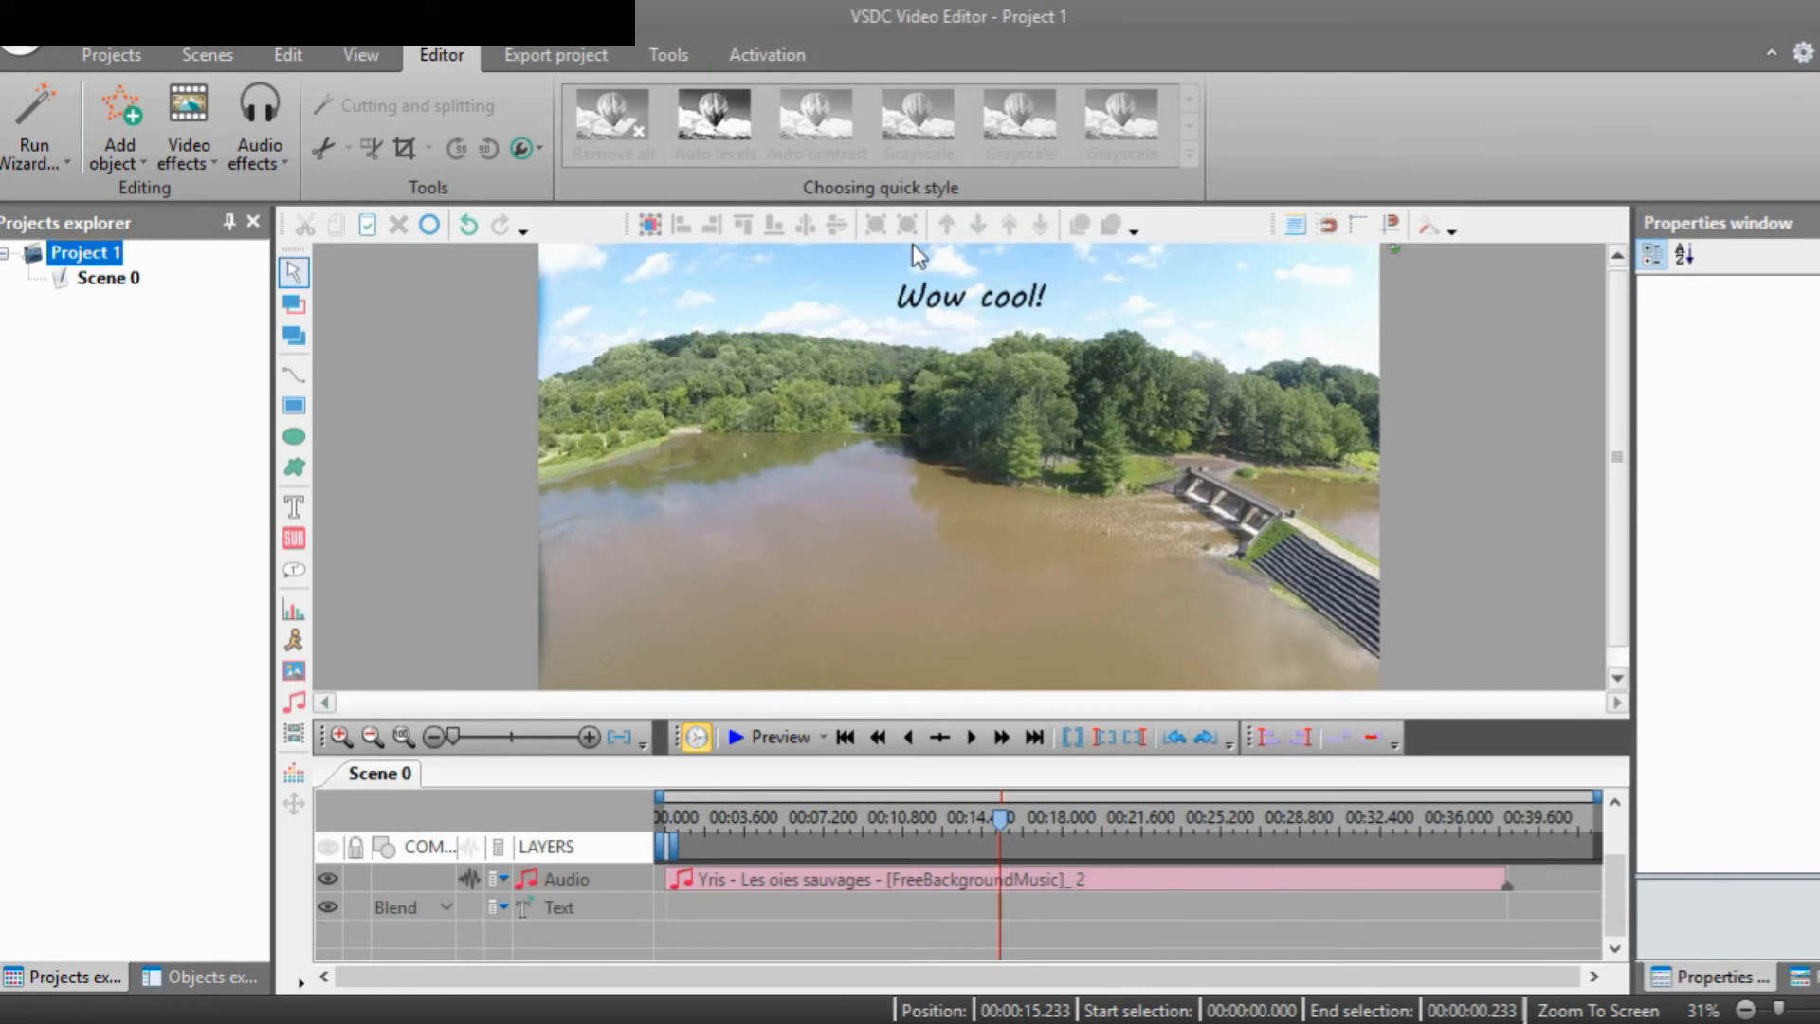
# Try to apply the Fade Out amplitude effect to the background music clip
pyautogui.click(715, 891)
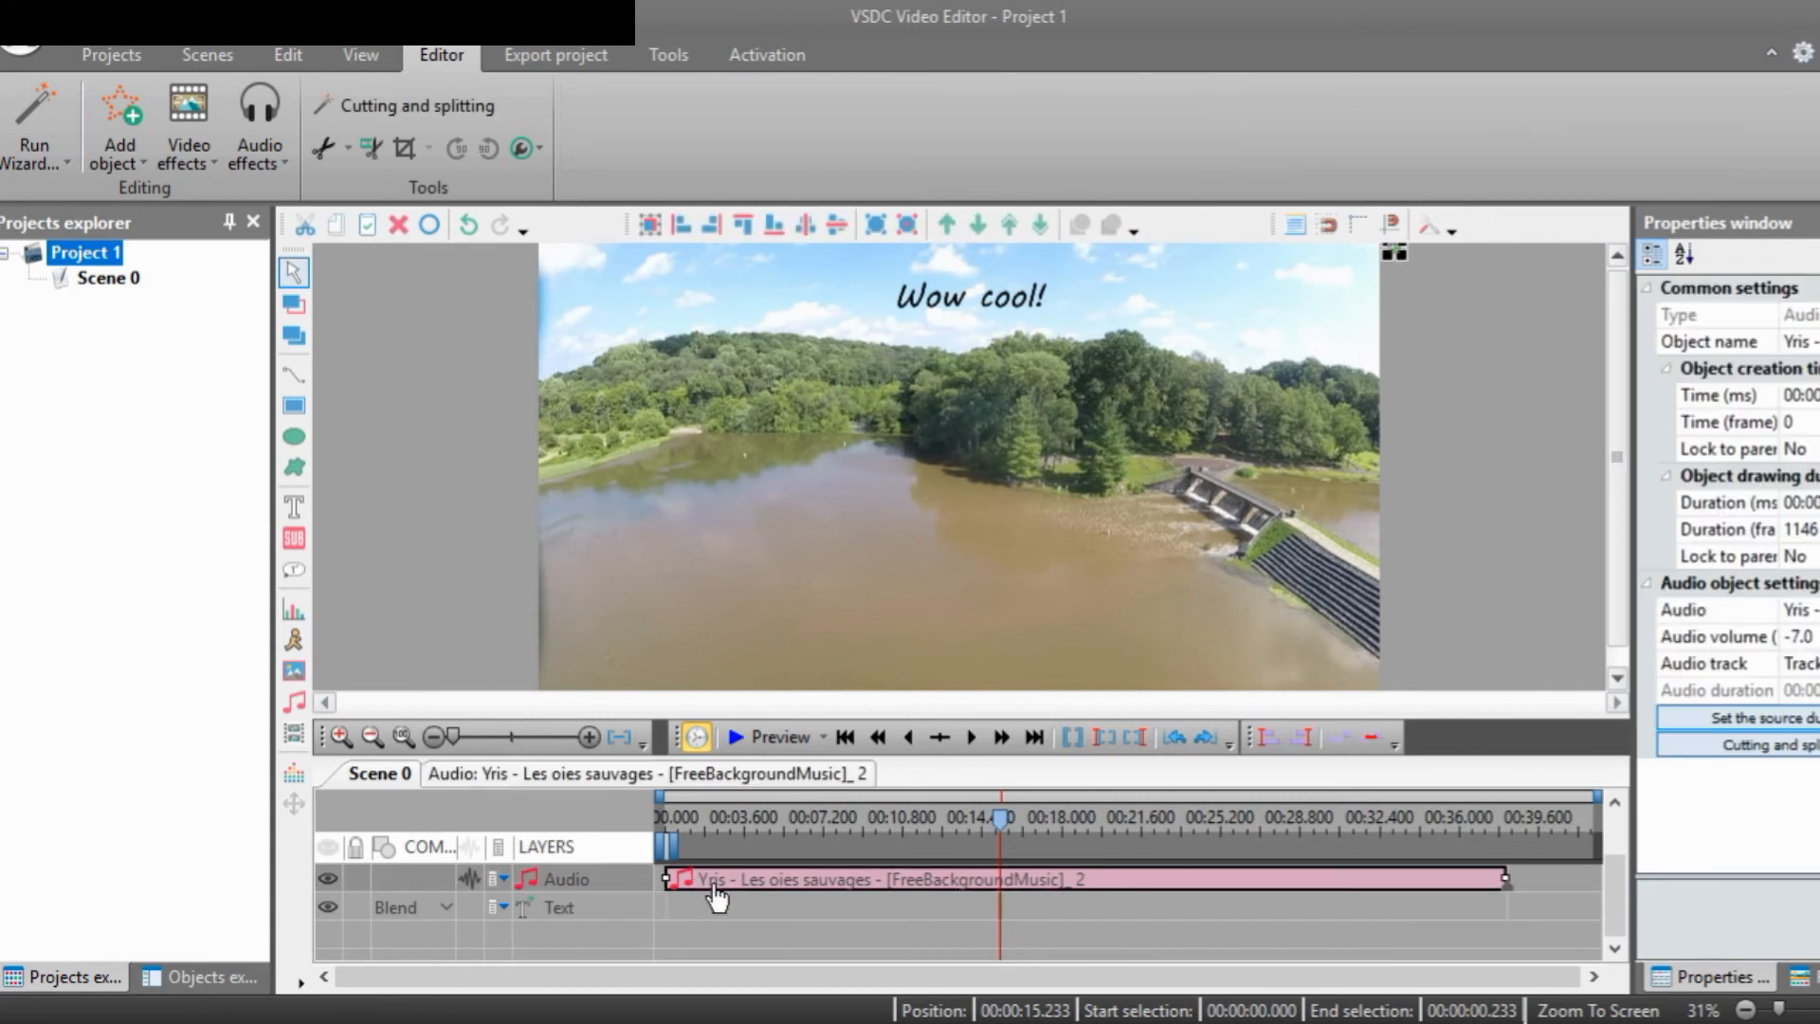
pyautogui.click(254, 173)
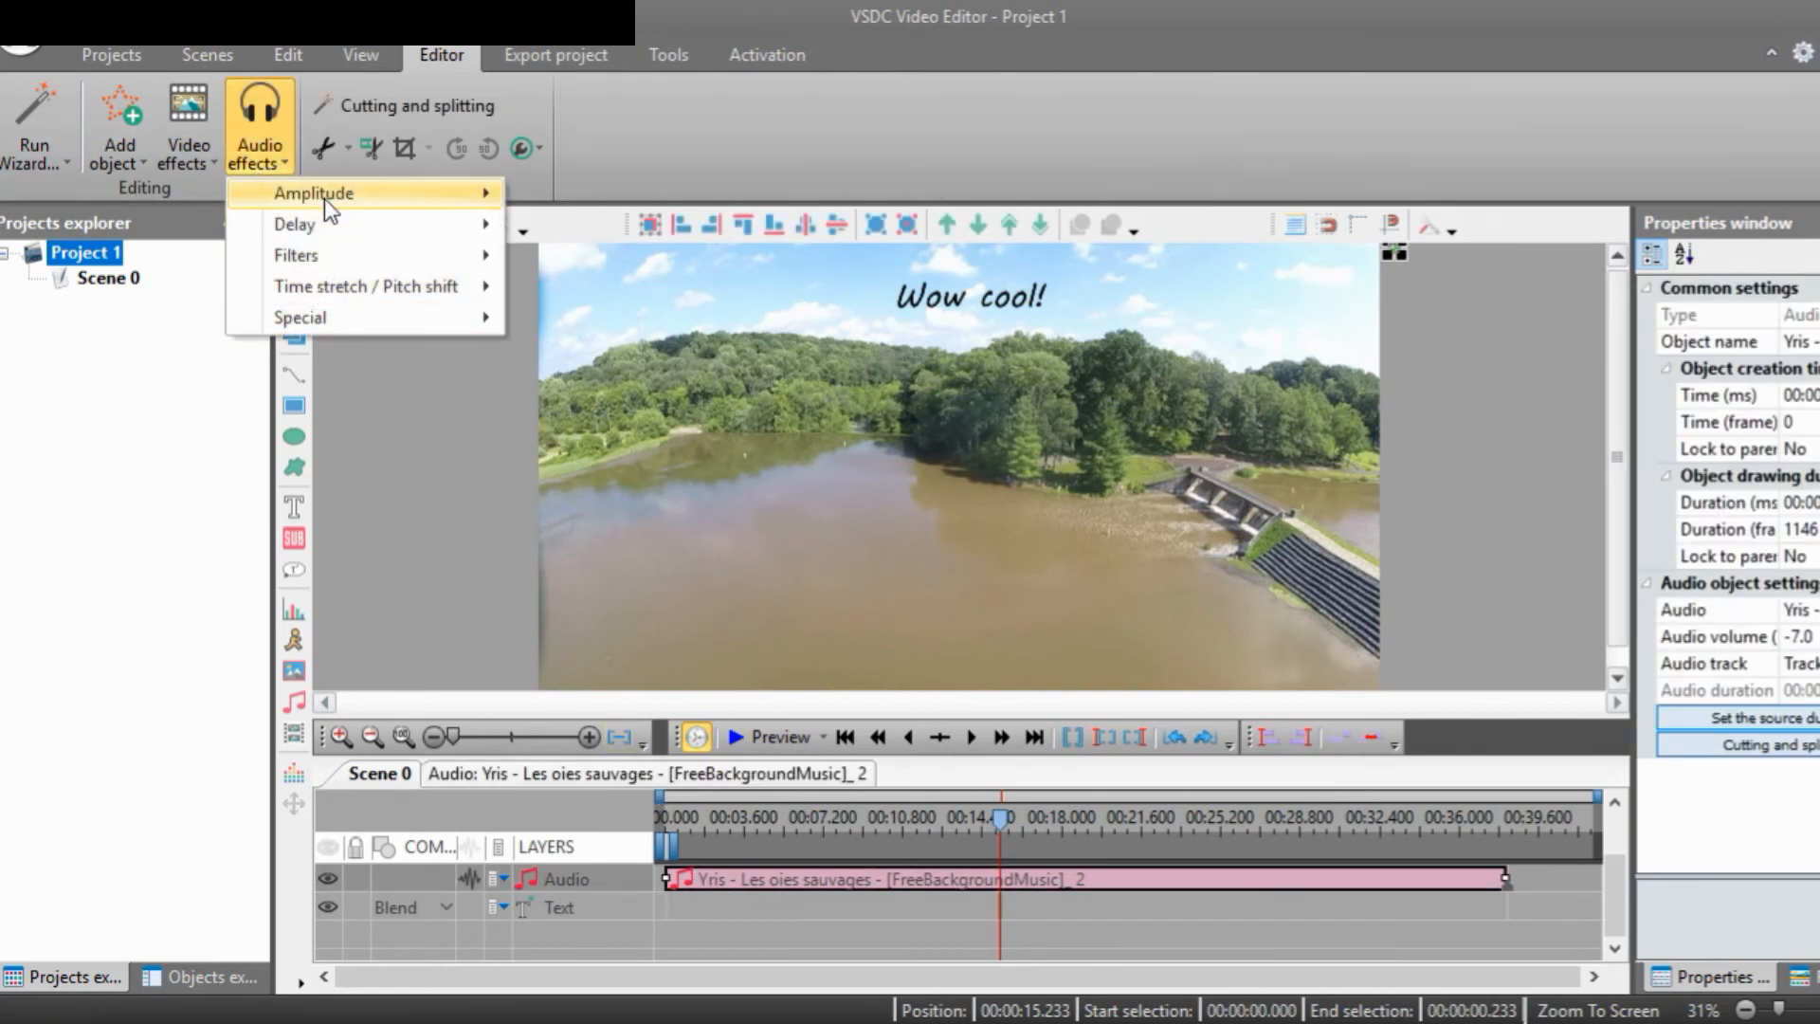
pyautogui.moveTo(324, 197)
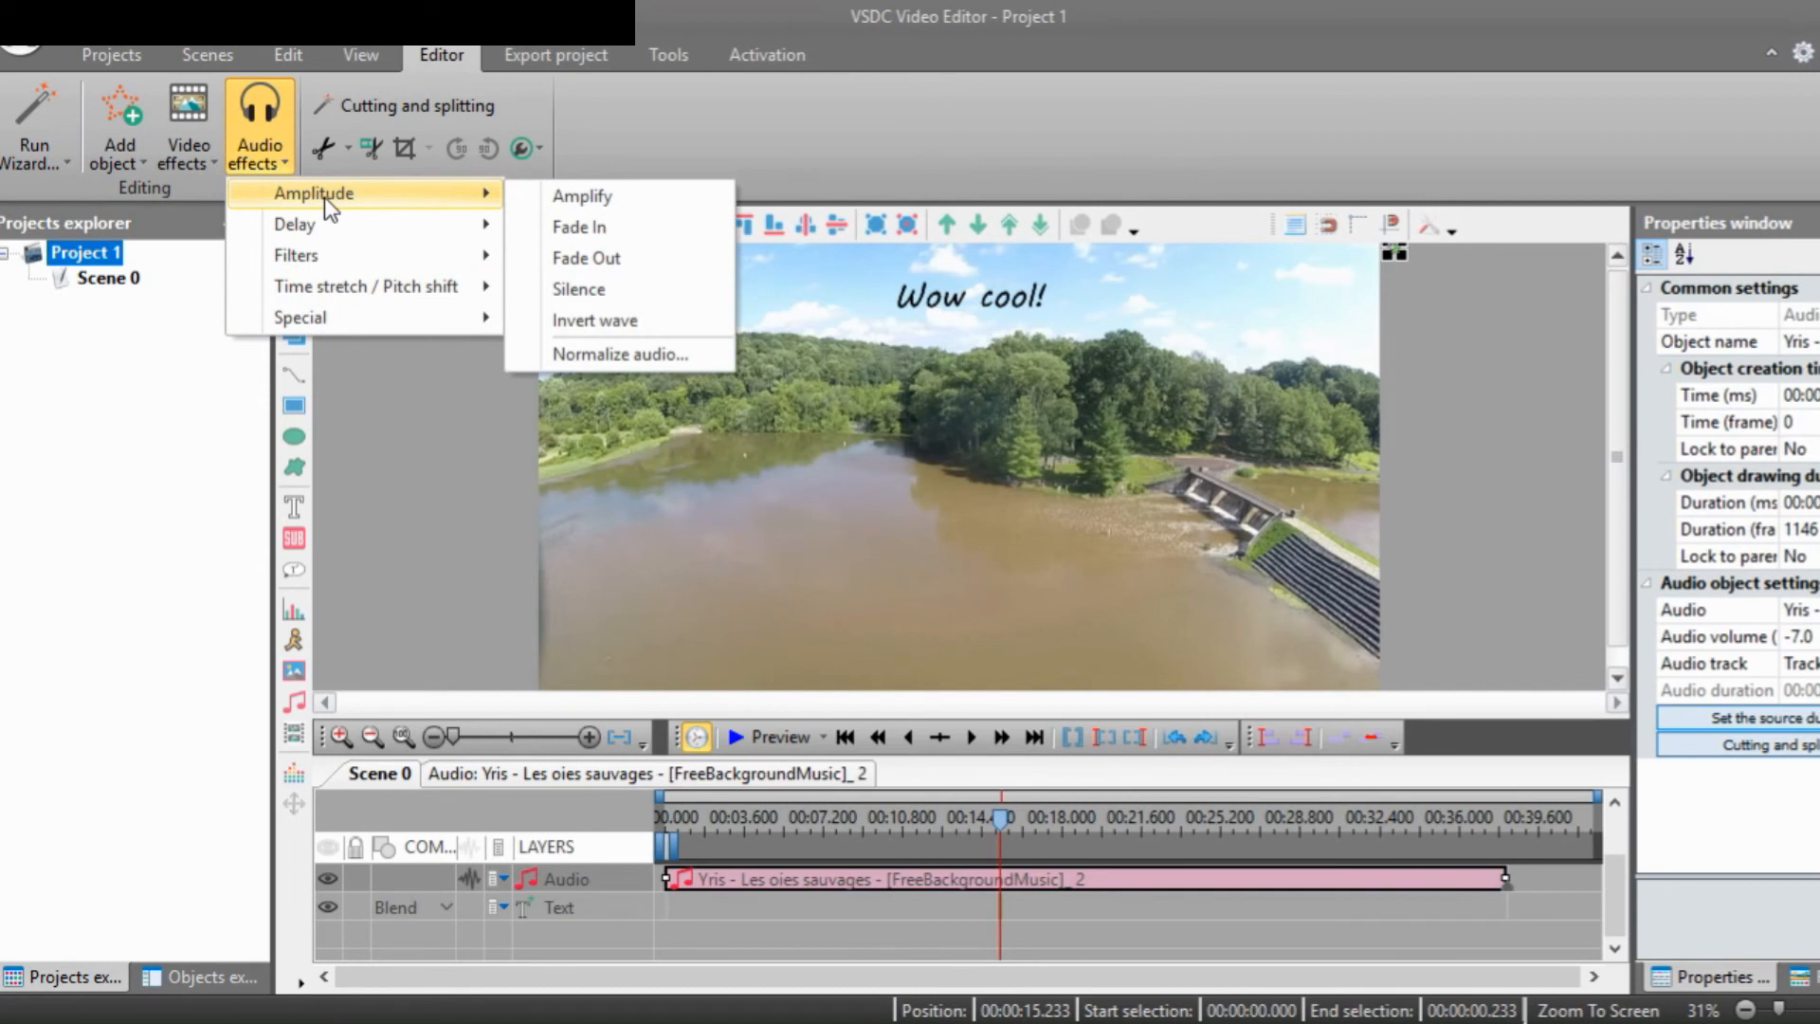
pyautogui.click(579, 263)
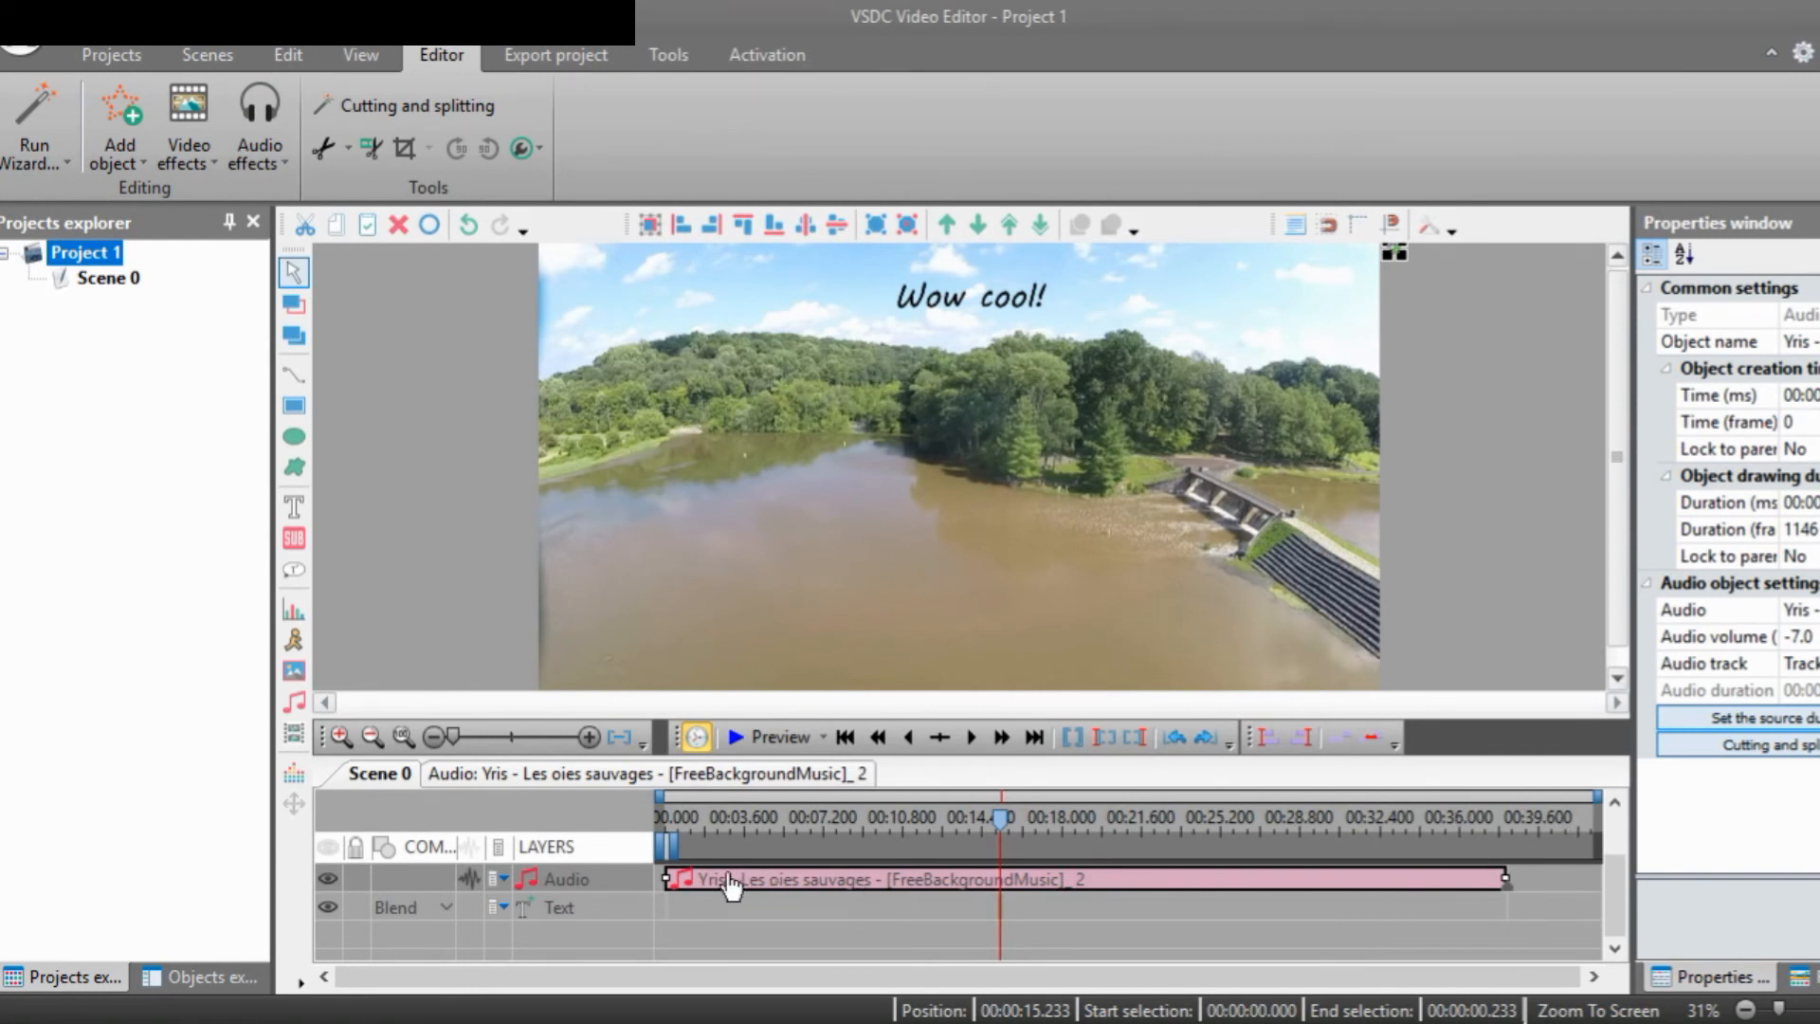
# Preview the scene from its beginning, pause playback after a few seconds and close the preview
pyautogui.scroll(1, 959, 896)
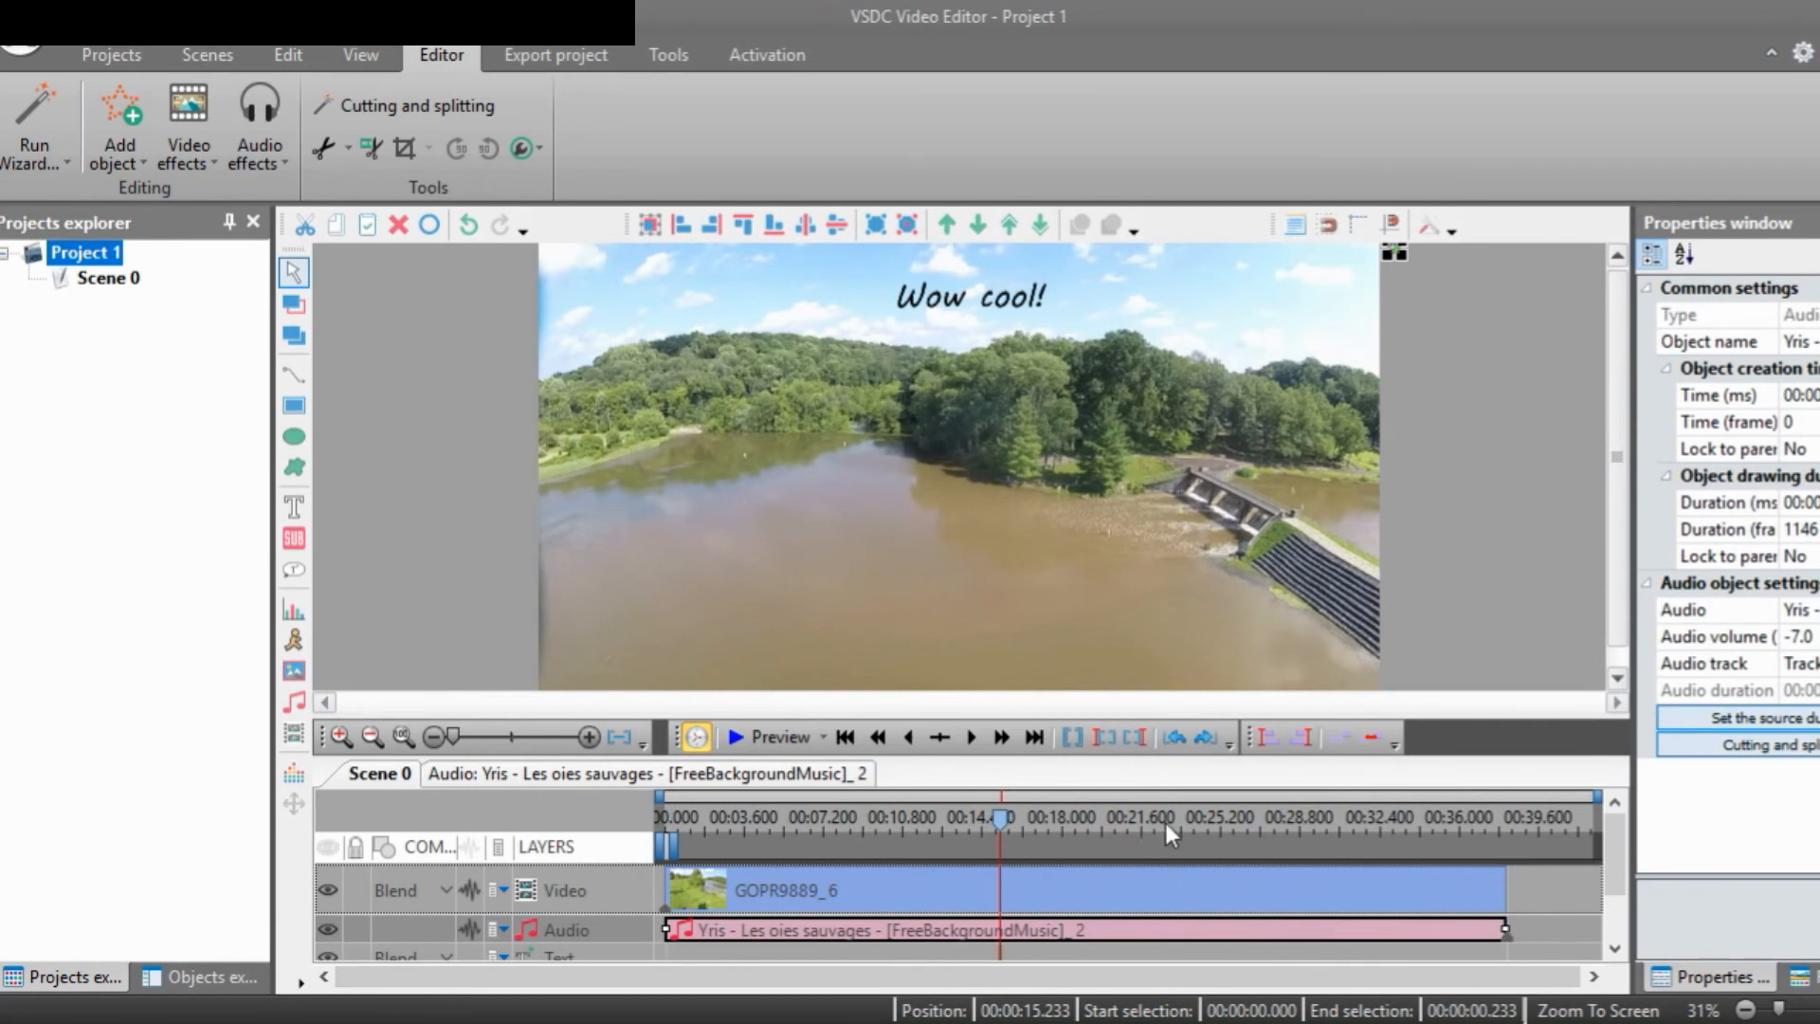
pyautogui.scroll(-1, 1166, 822)
pyautogui.scroll(1, 1441, 817)
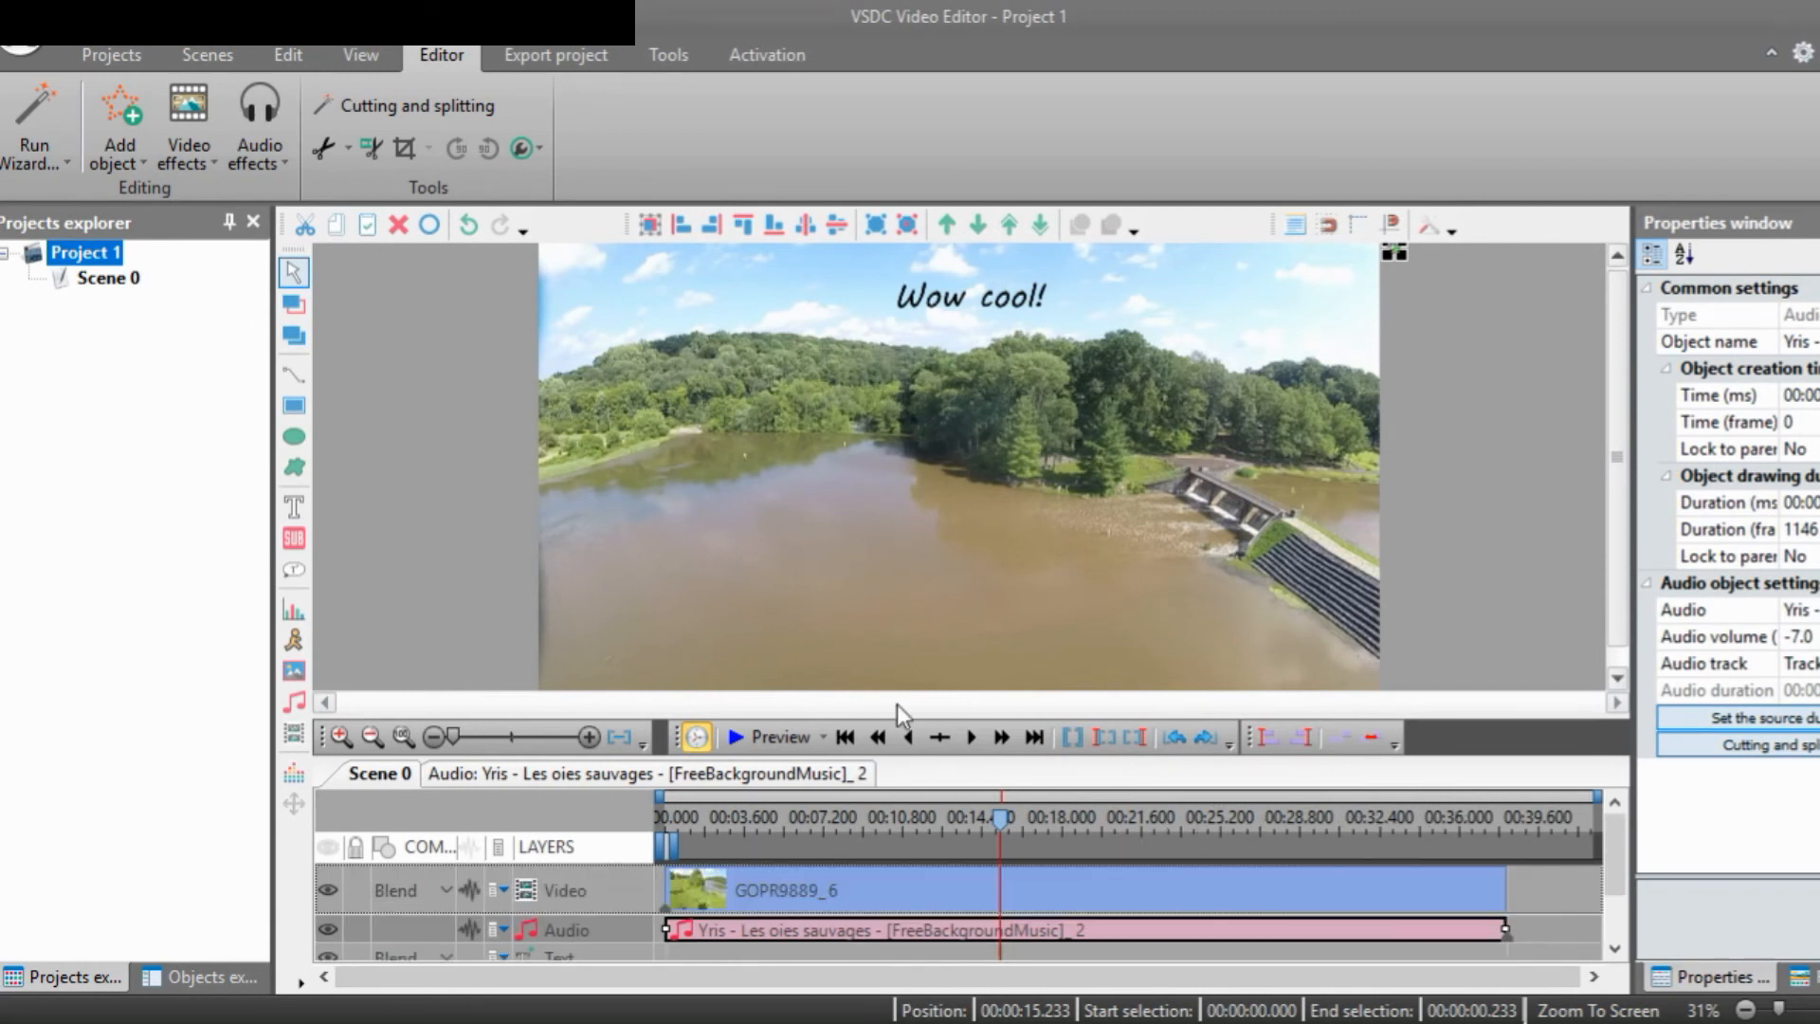
pyautogui.click(781, 737)
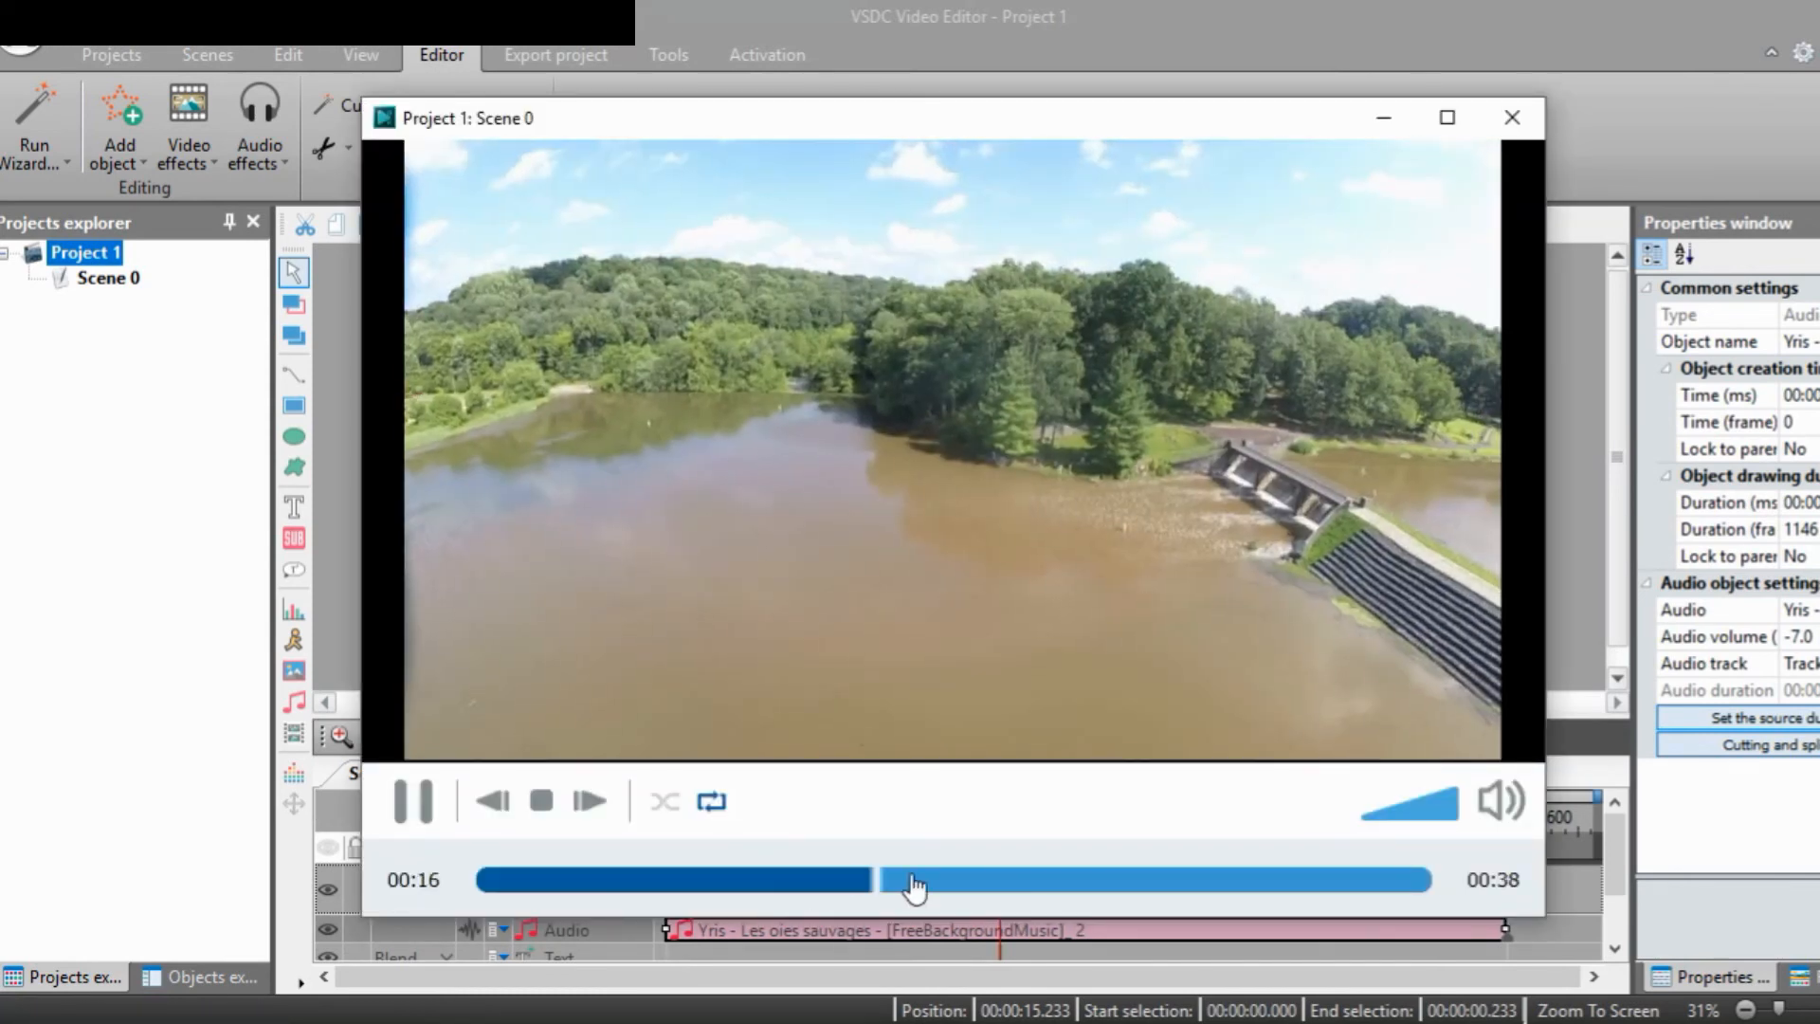
pyautogui.moveTo(872, 905); pyautogui.dragTo(9, 898)
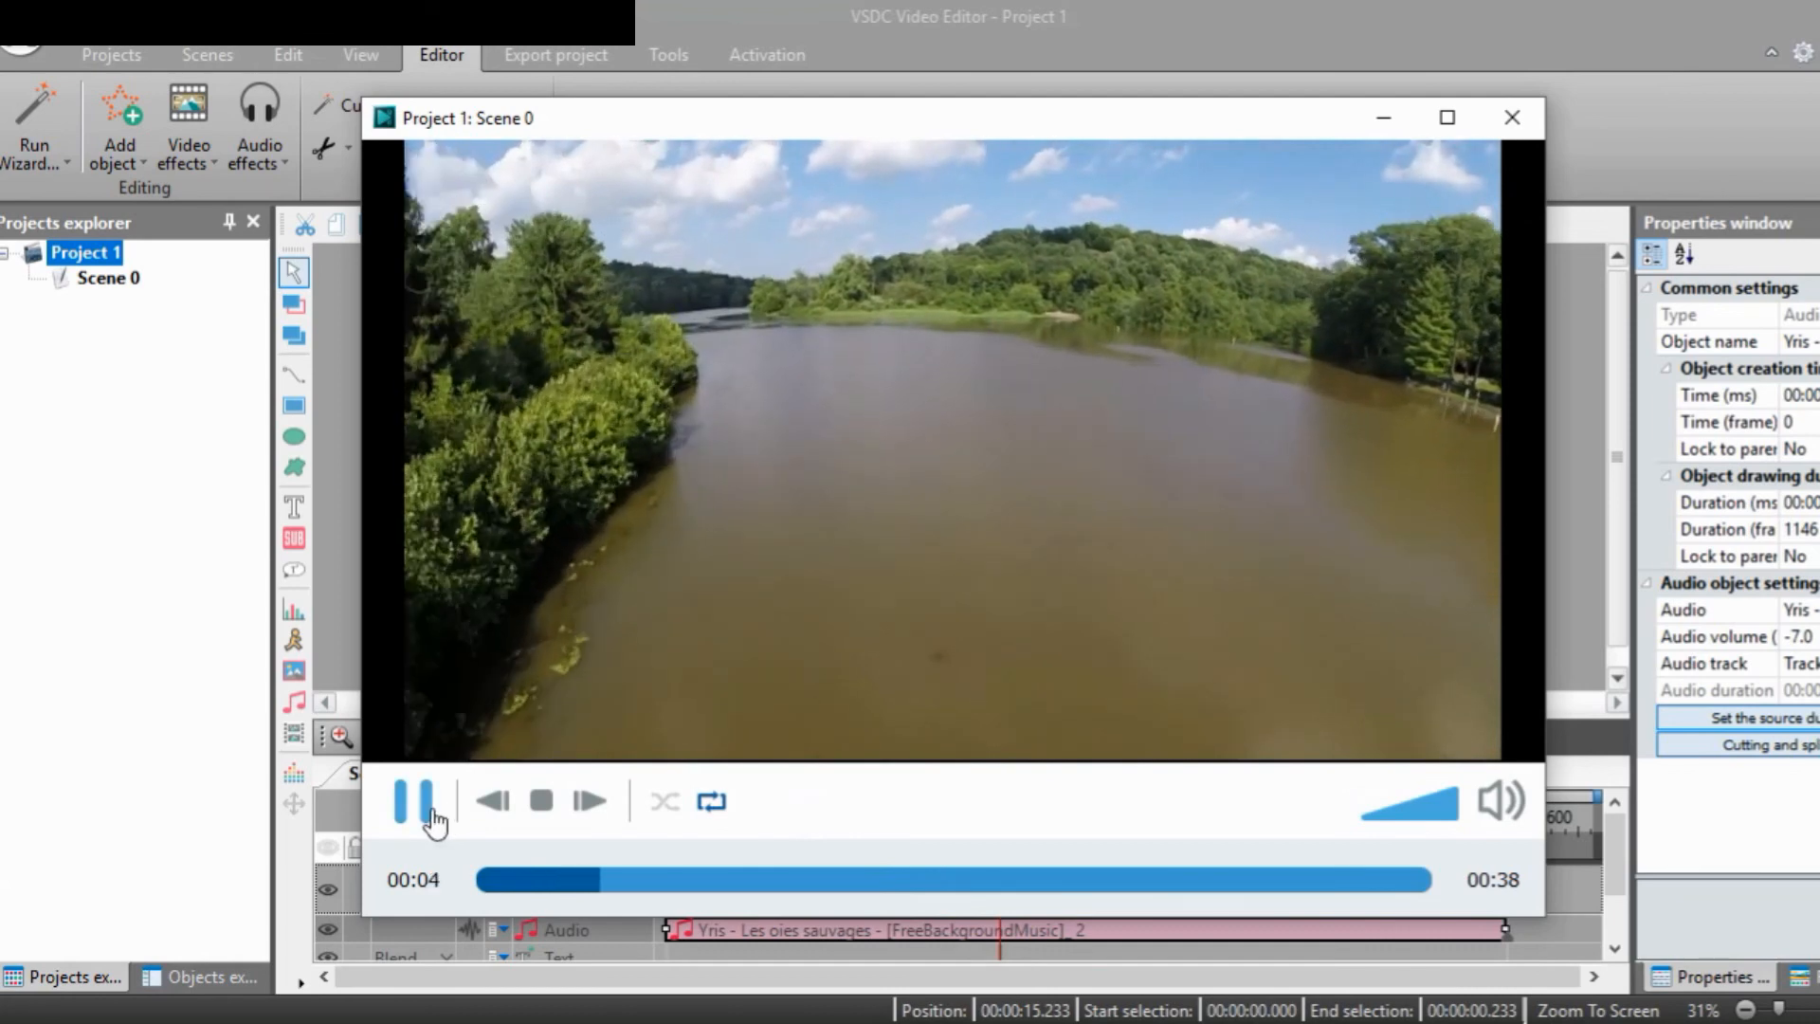
pyautogui.click(432, 820)
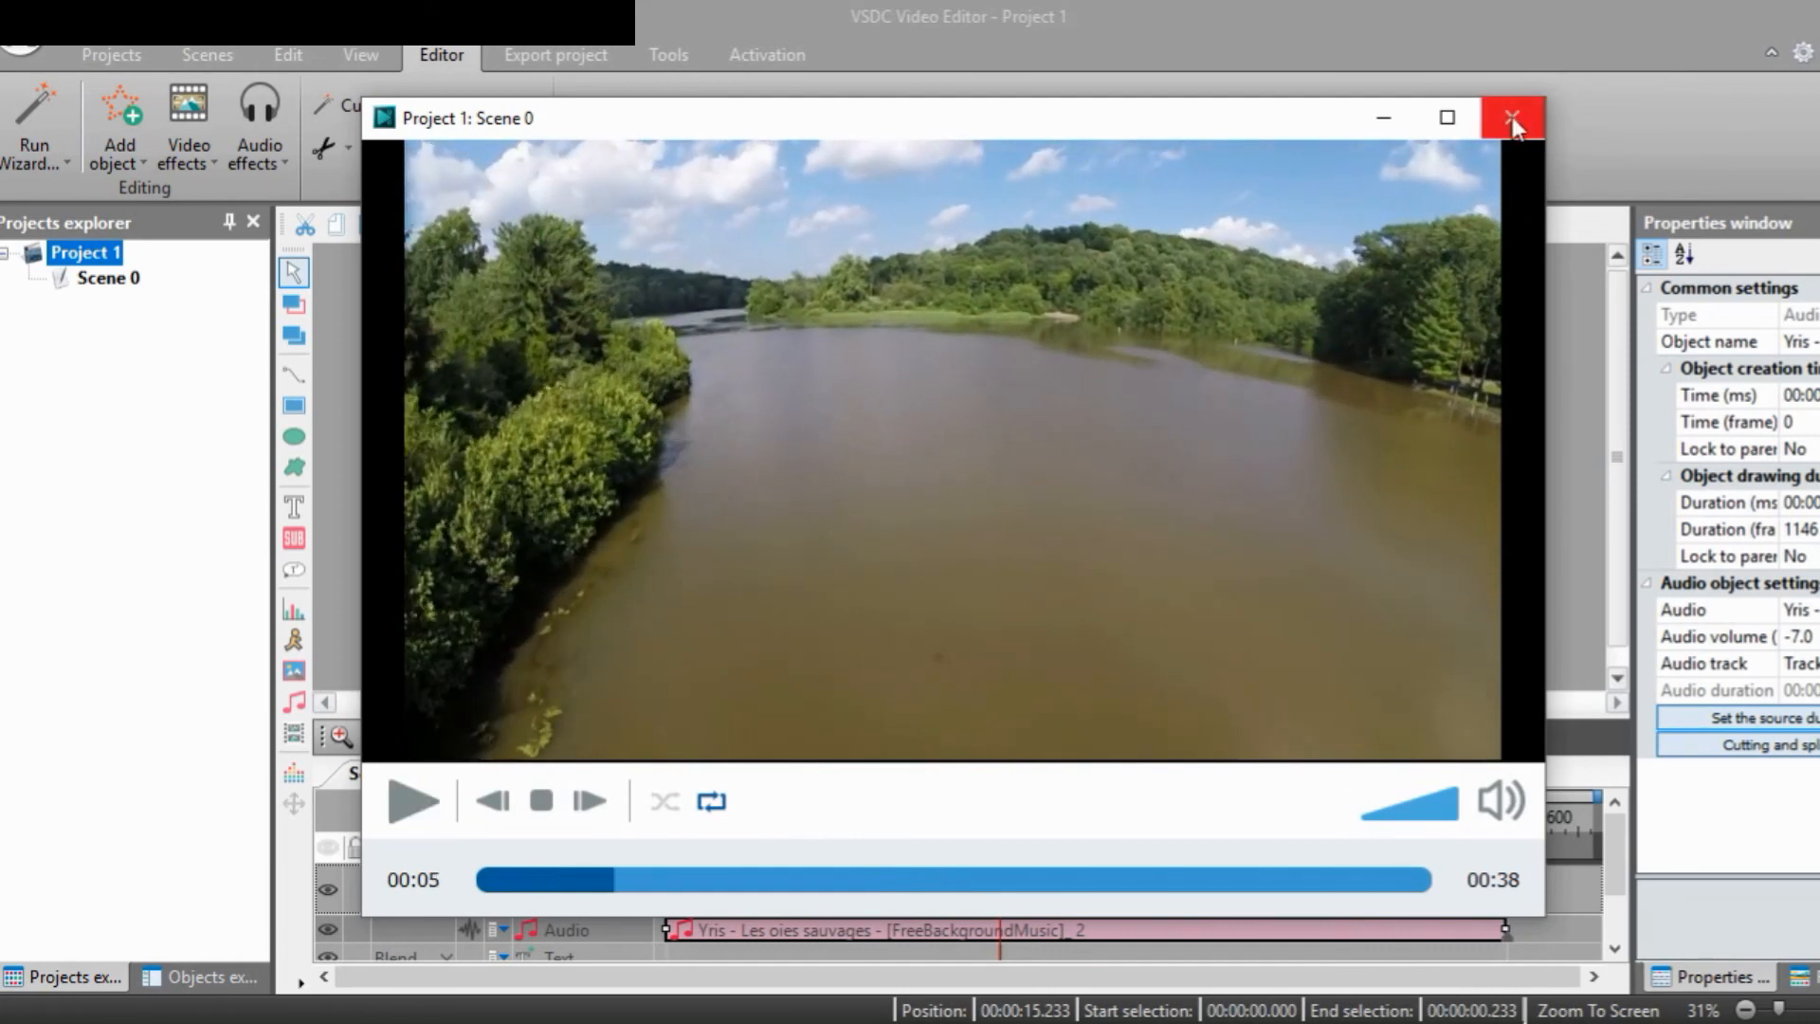
pyautogui.click(1511, 117)
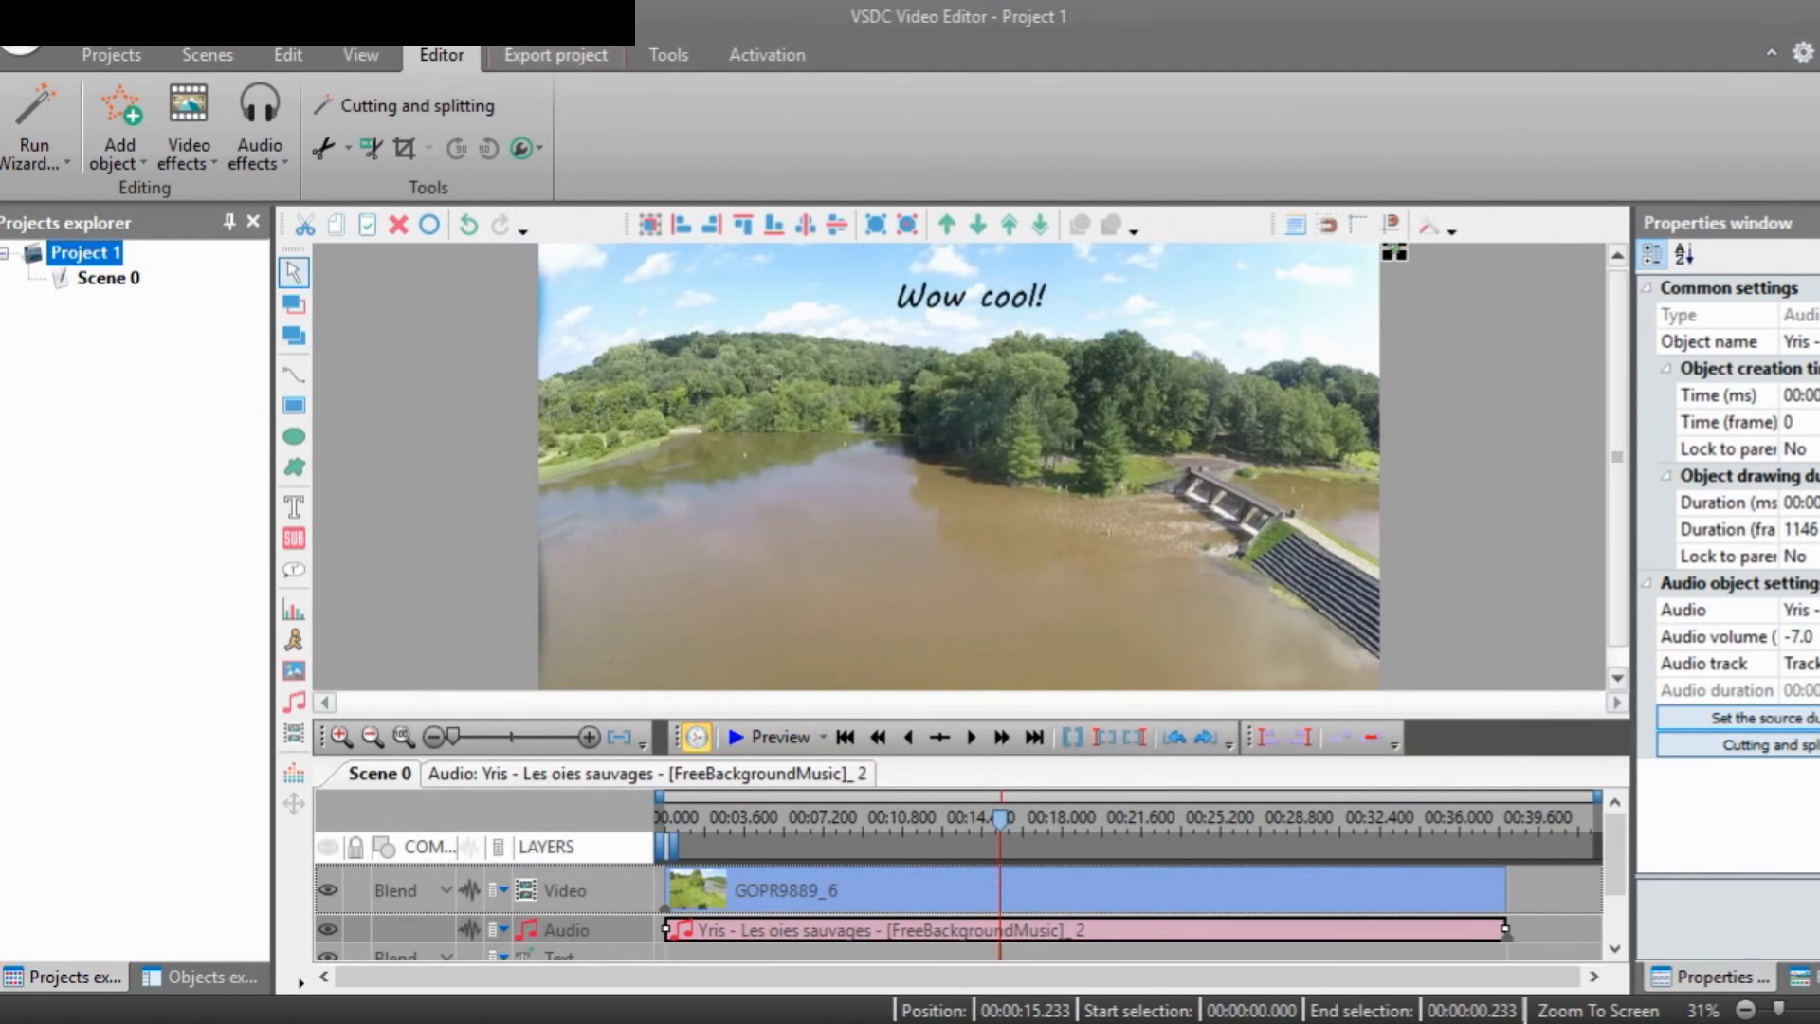
# Set the export's output location to "New folder" inside the Videos folder, keeping the file name Project 1 and the AVI type
pyautogui.click(555, 58)
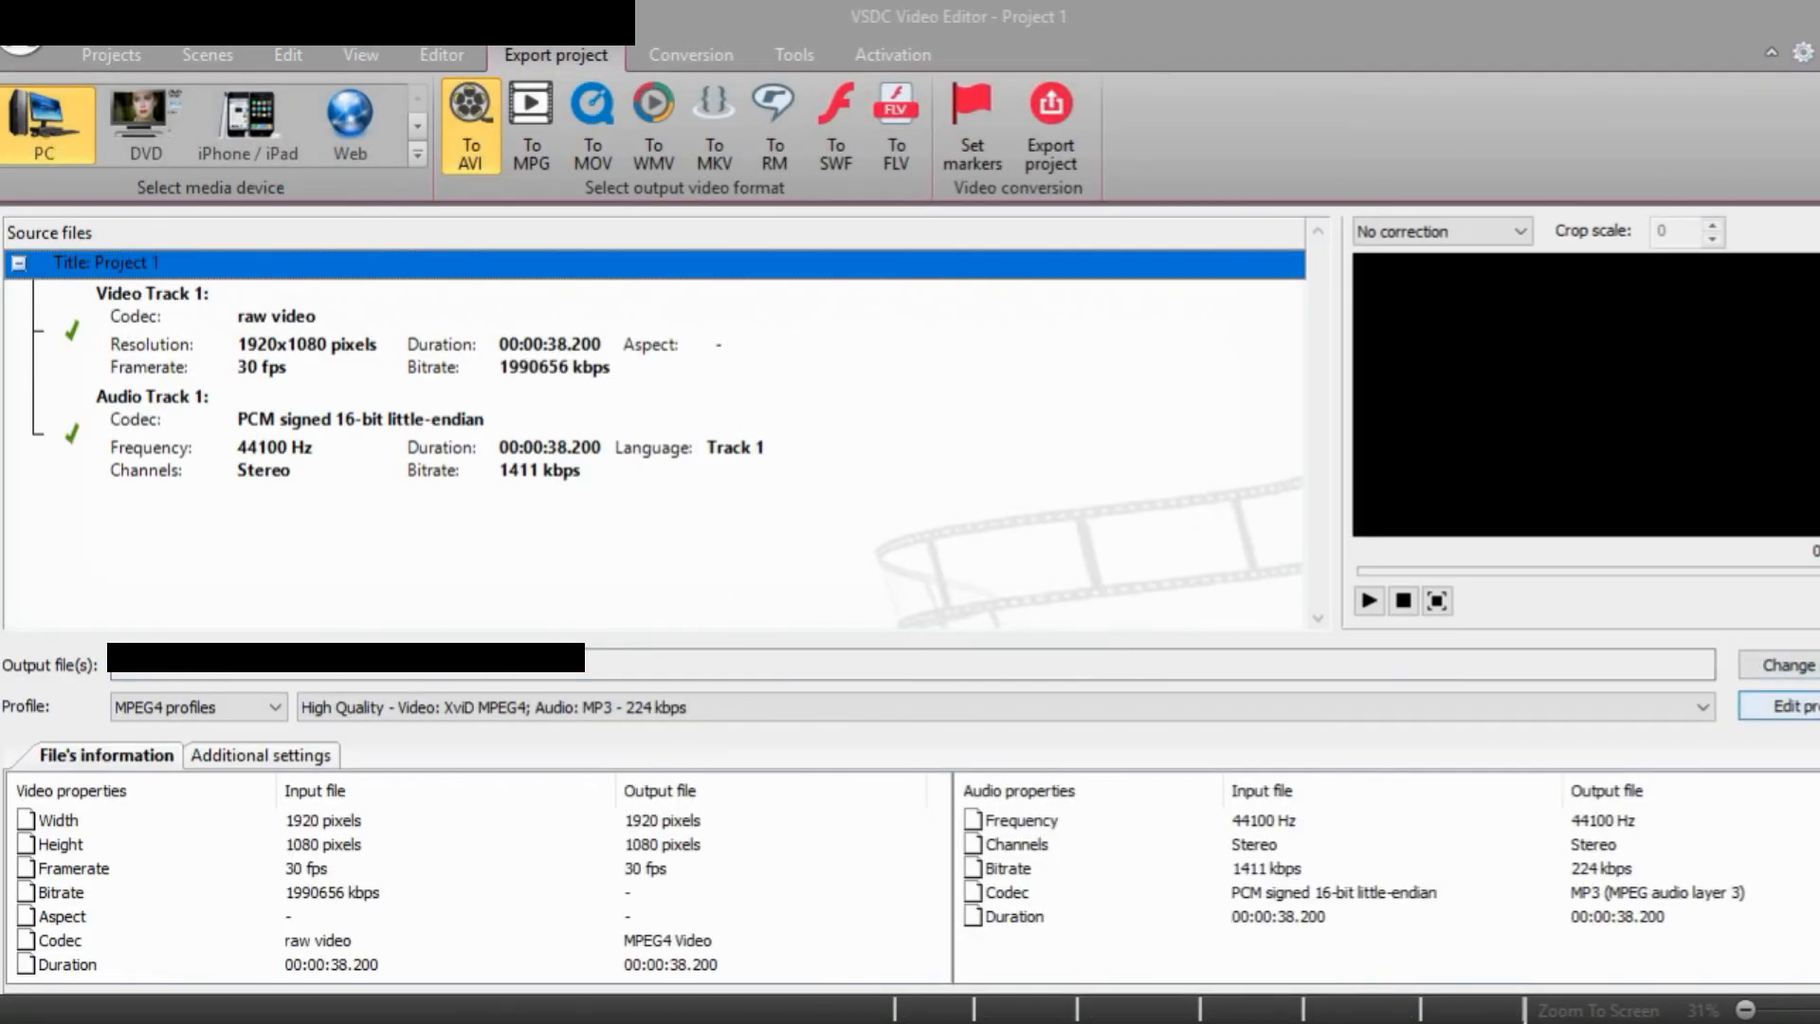
pyautogui.click(1752, 662)
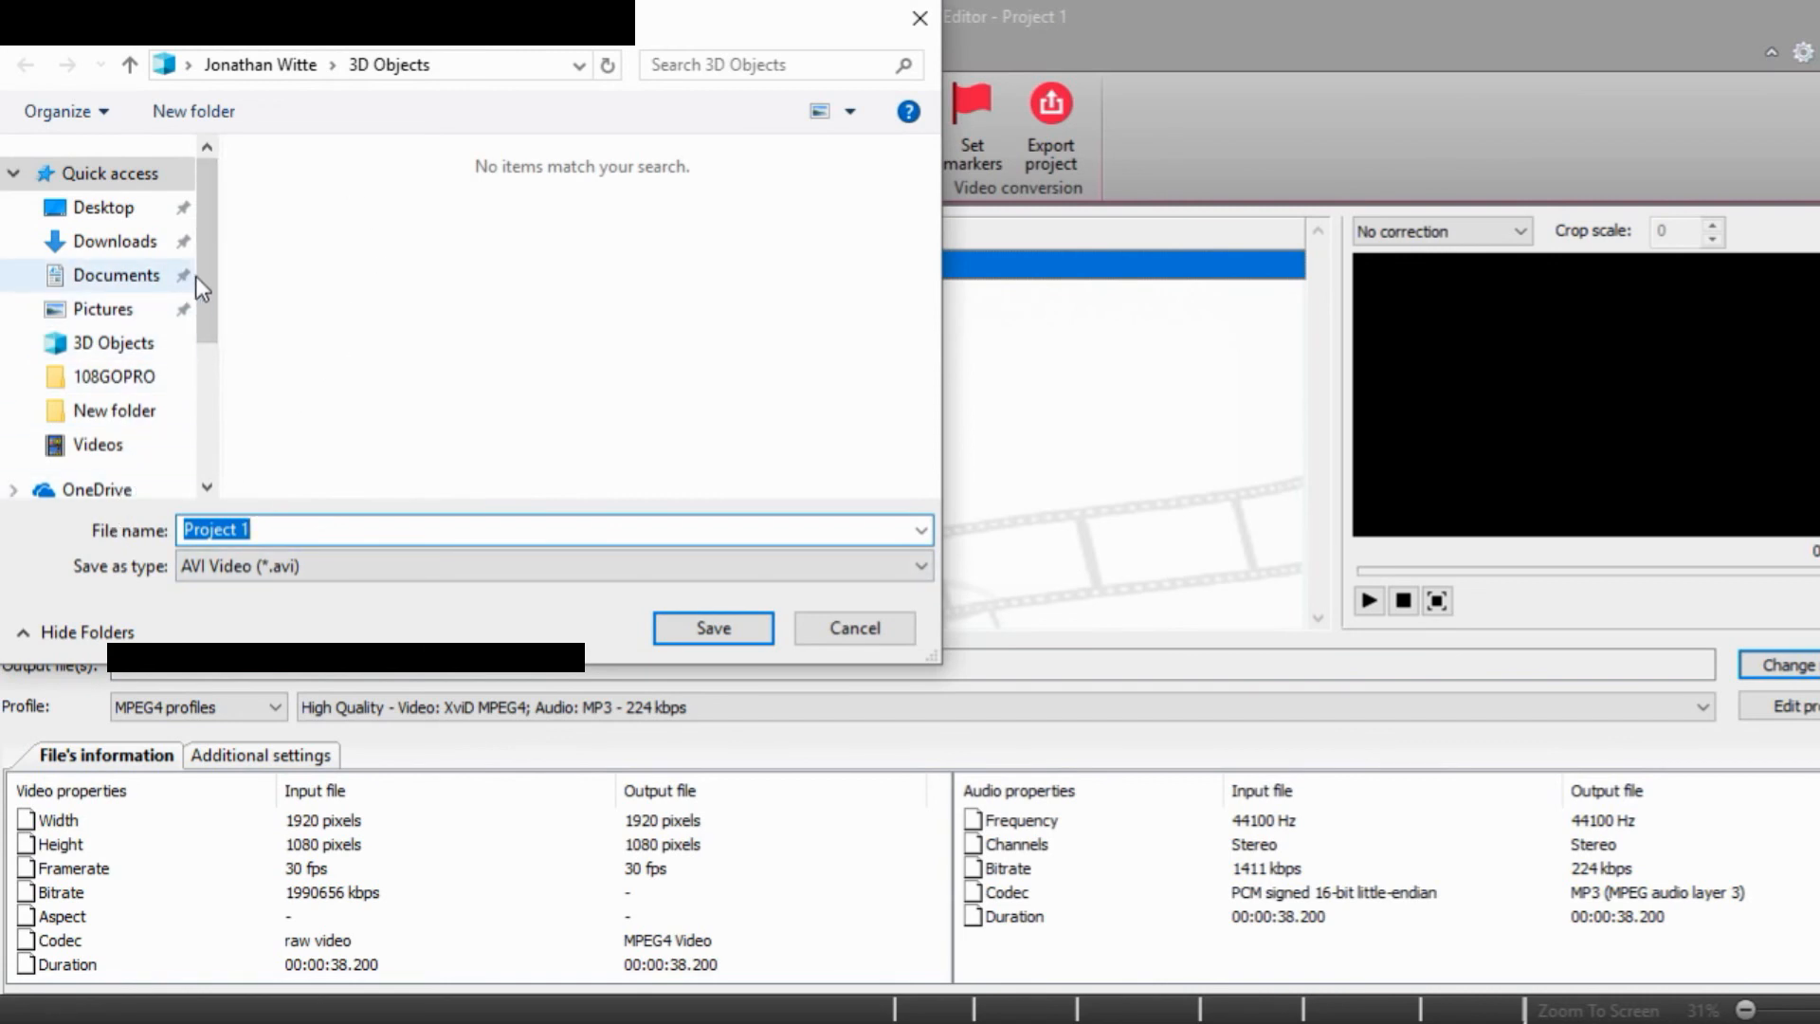
pyautogui.scroll(-1, 203, 265)
pyautogui.click(104, 389)
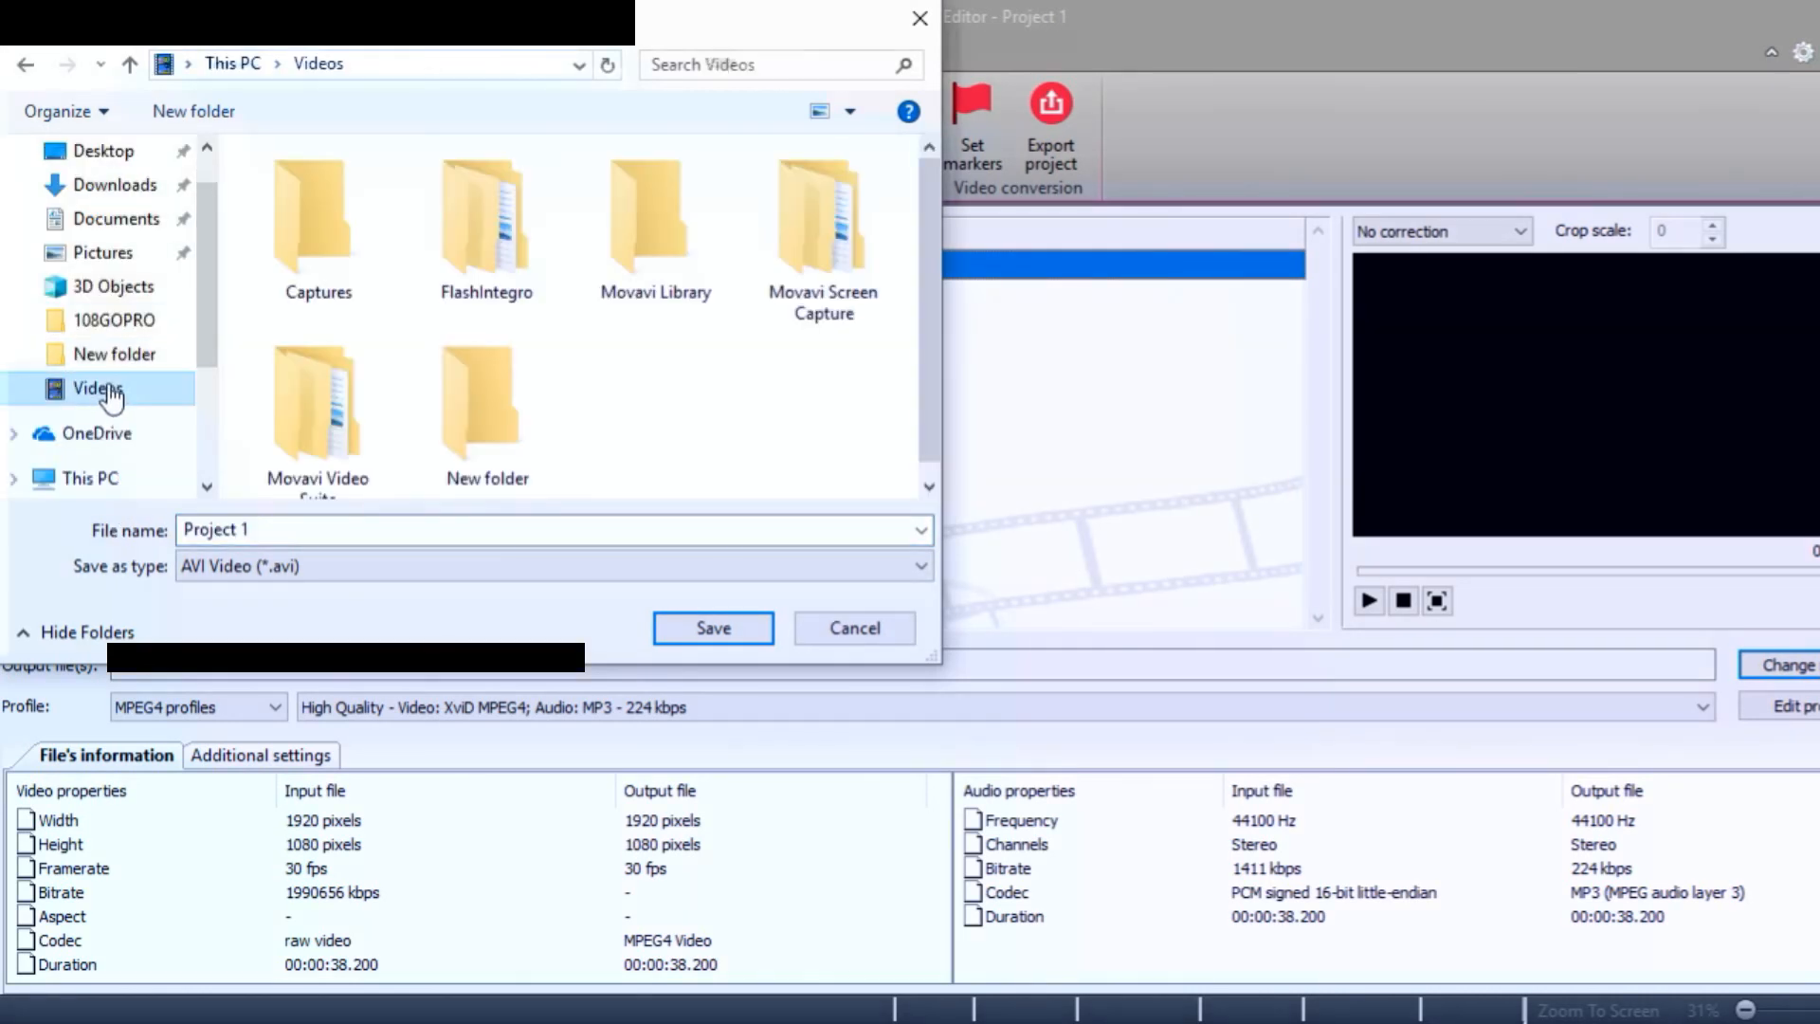
pyautogui.click(523, 470)
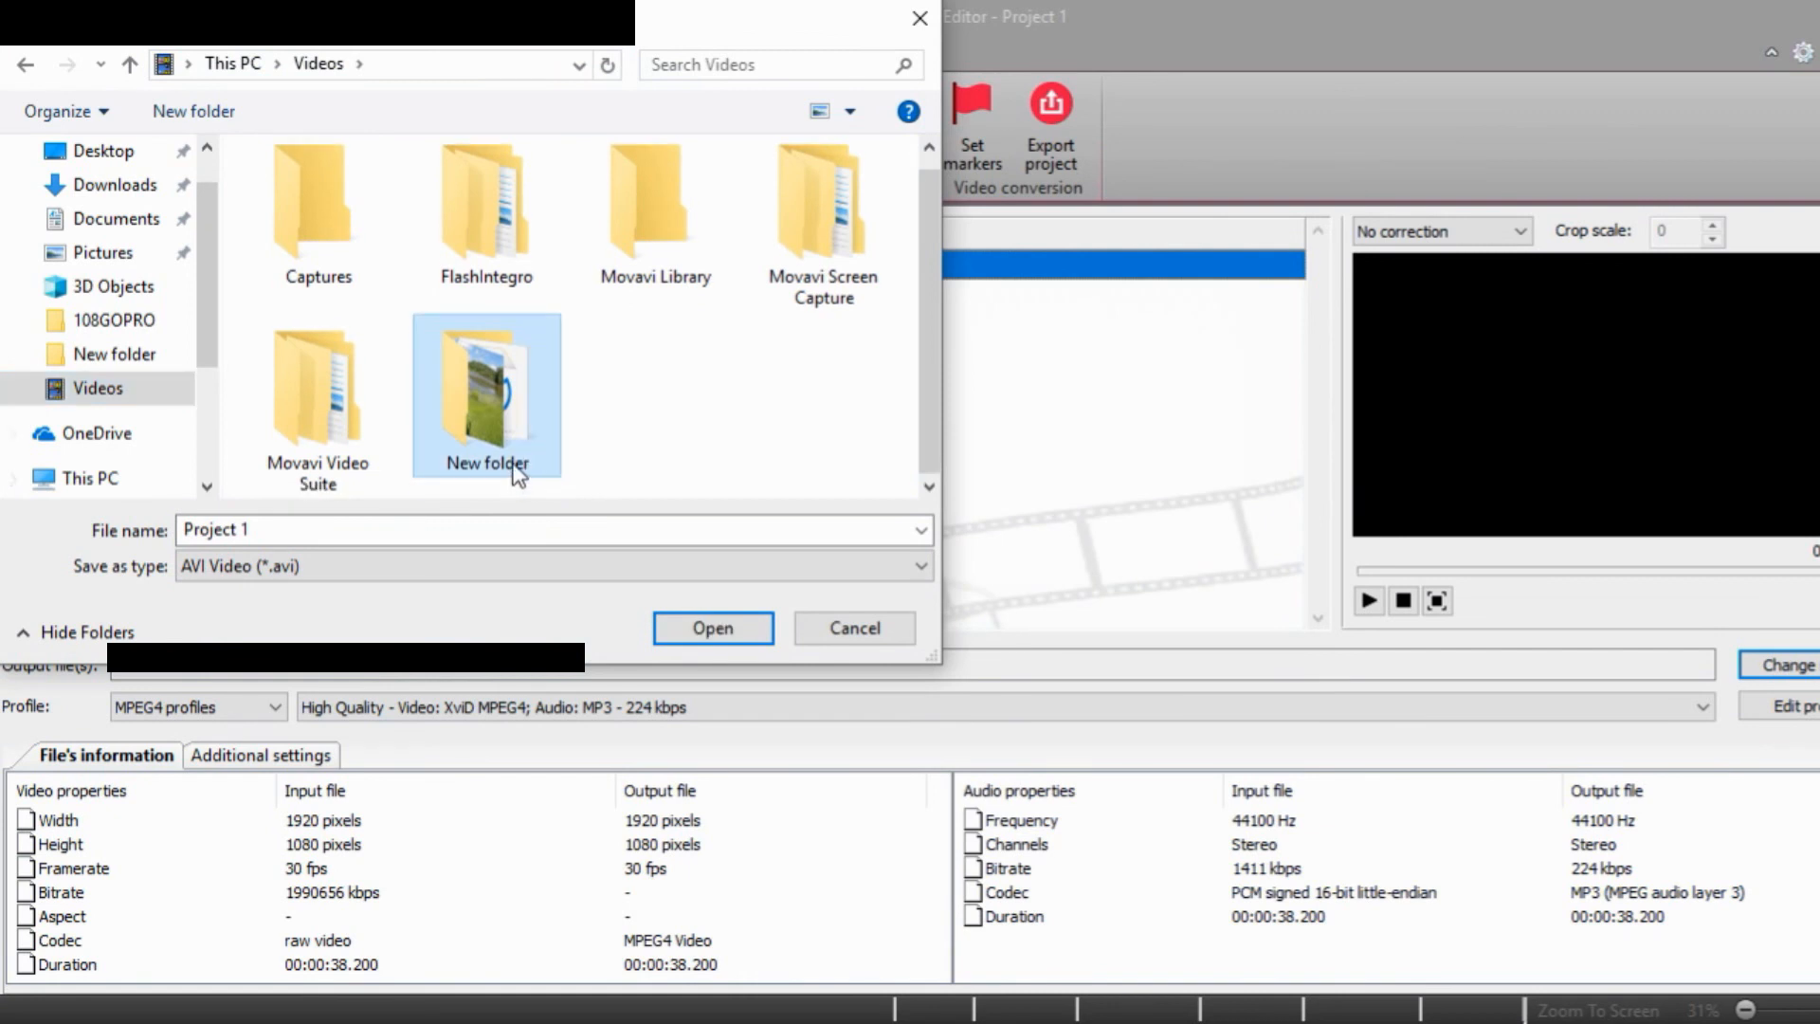
pyautogui.doubleClick(518, 469)
pyautogui.click(719, 632)
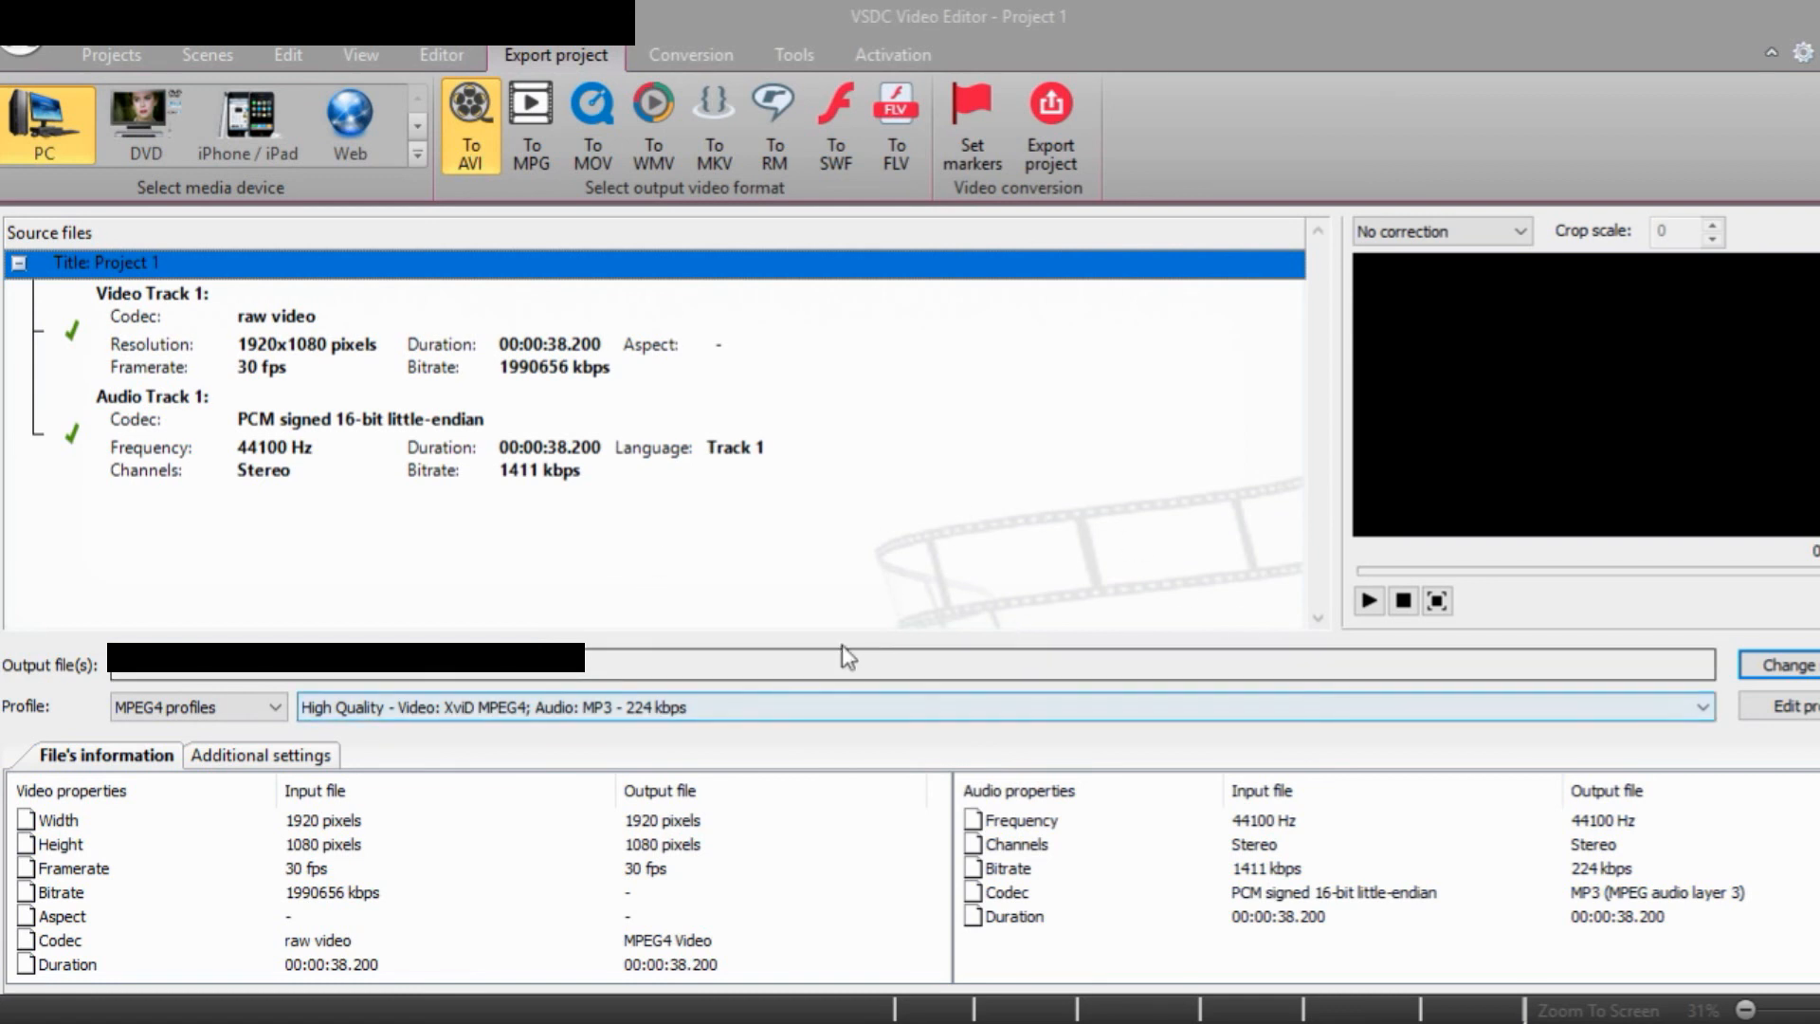
# Choose the "Highest Quality - Video: XviD MPEG4; Audio: MP3 - 224 kbps" profile and start exporting the project as AVI
pyautogui.click(594, 713)
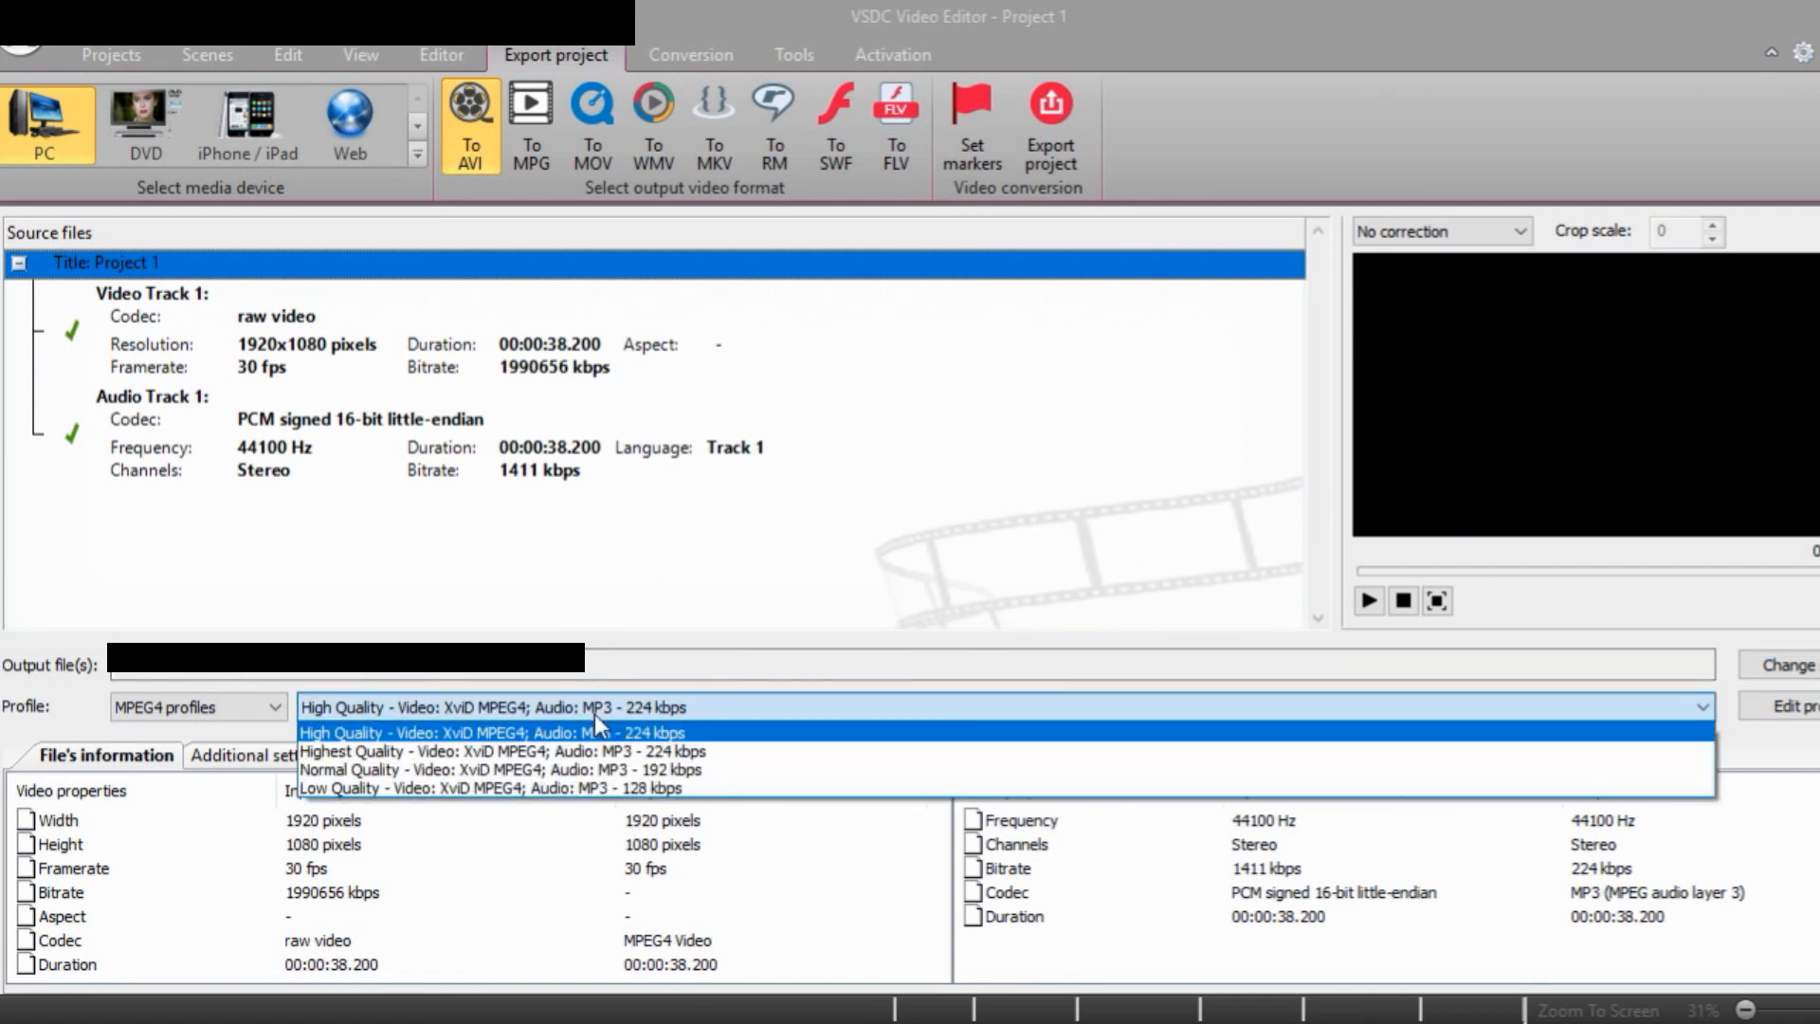
pyautogui.click(561, 753)
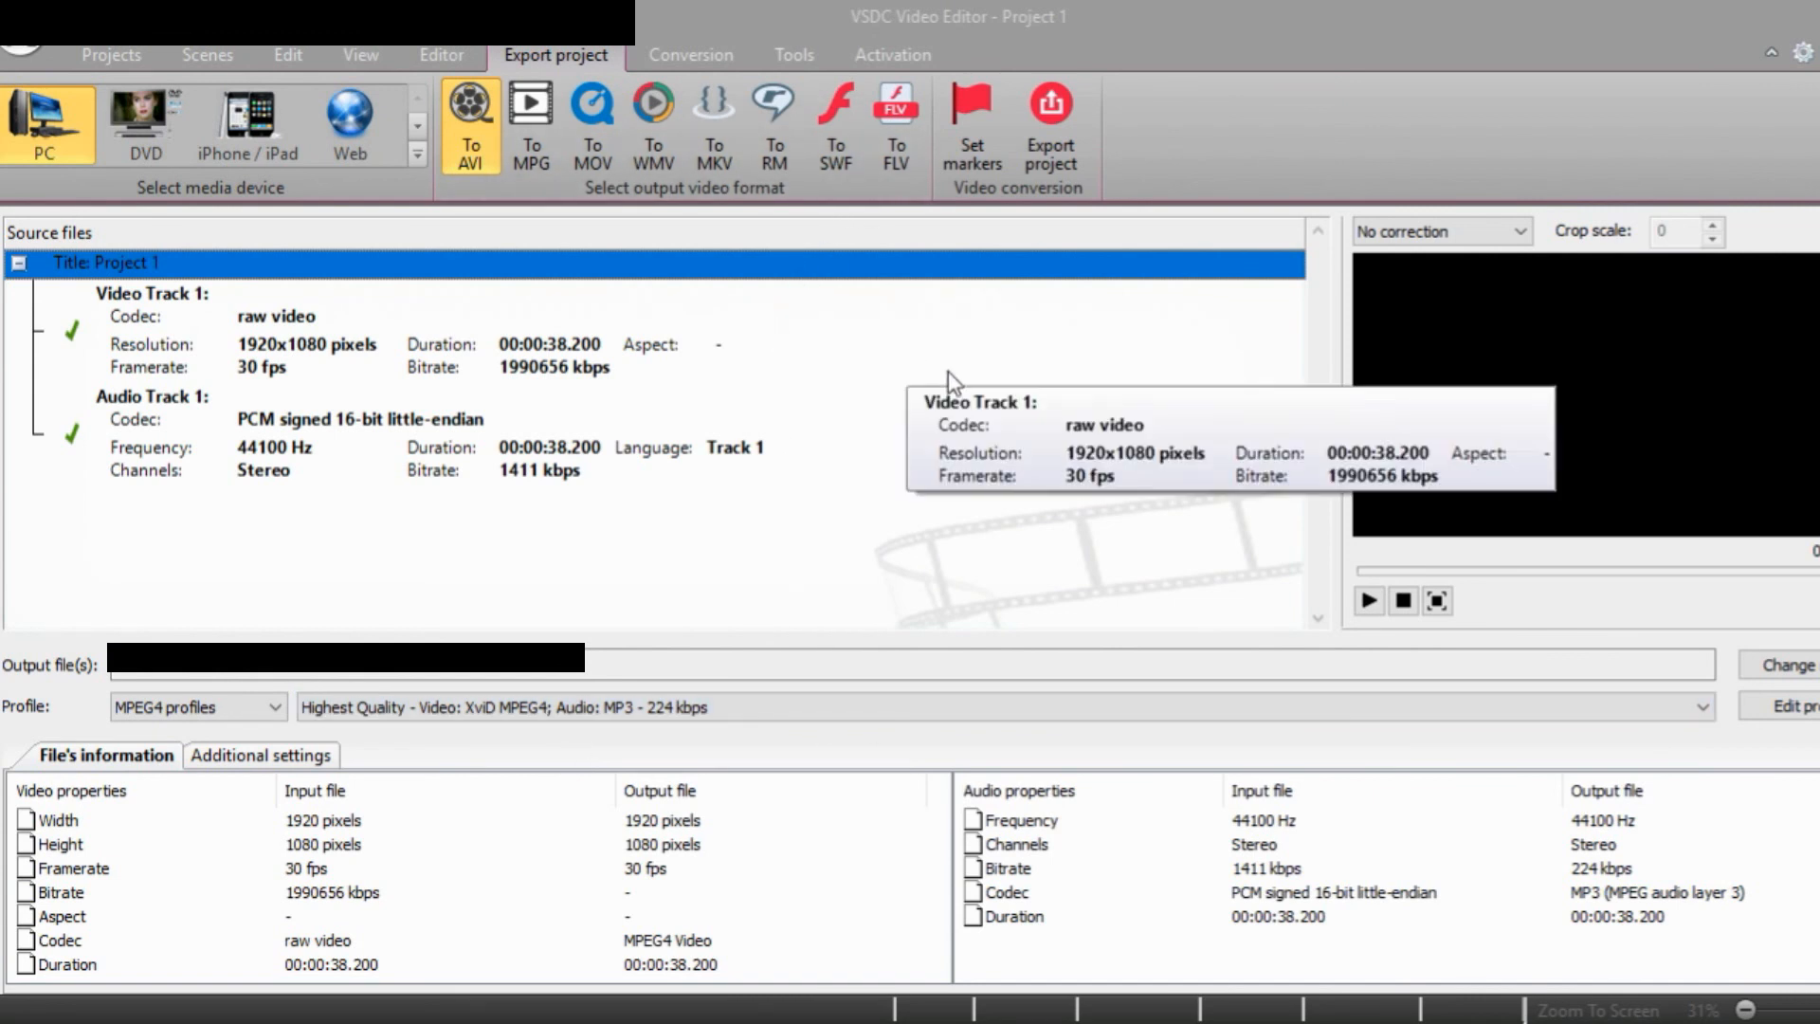
pyautogui.click(1041, 118)
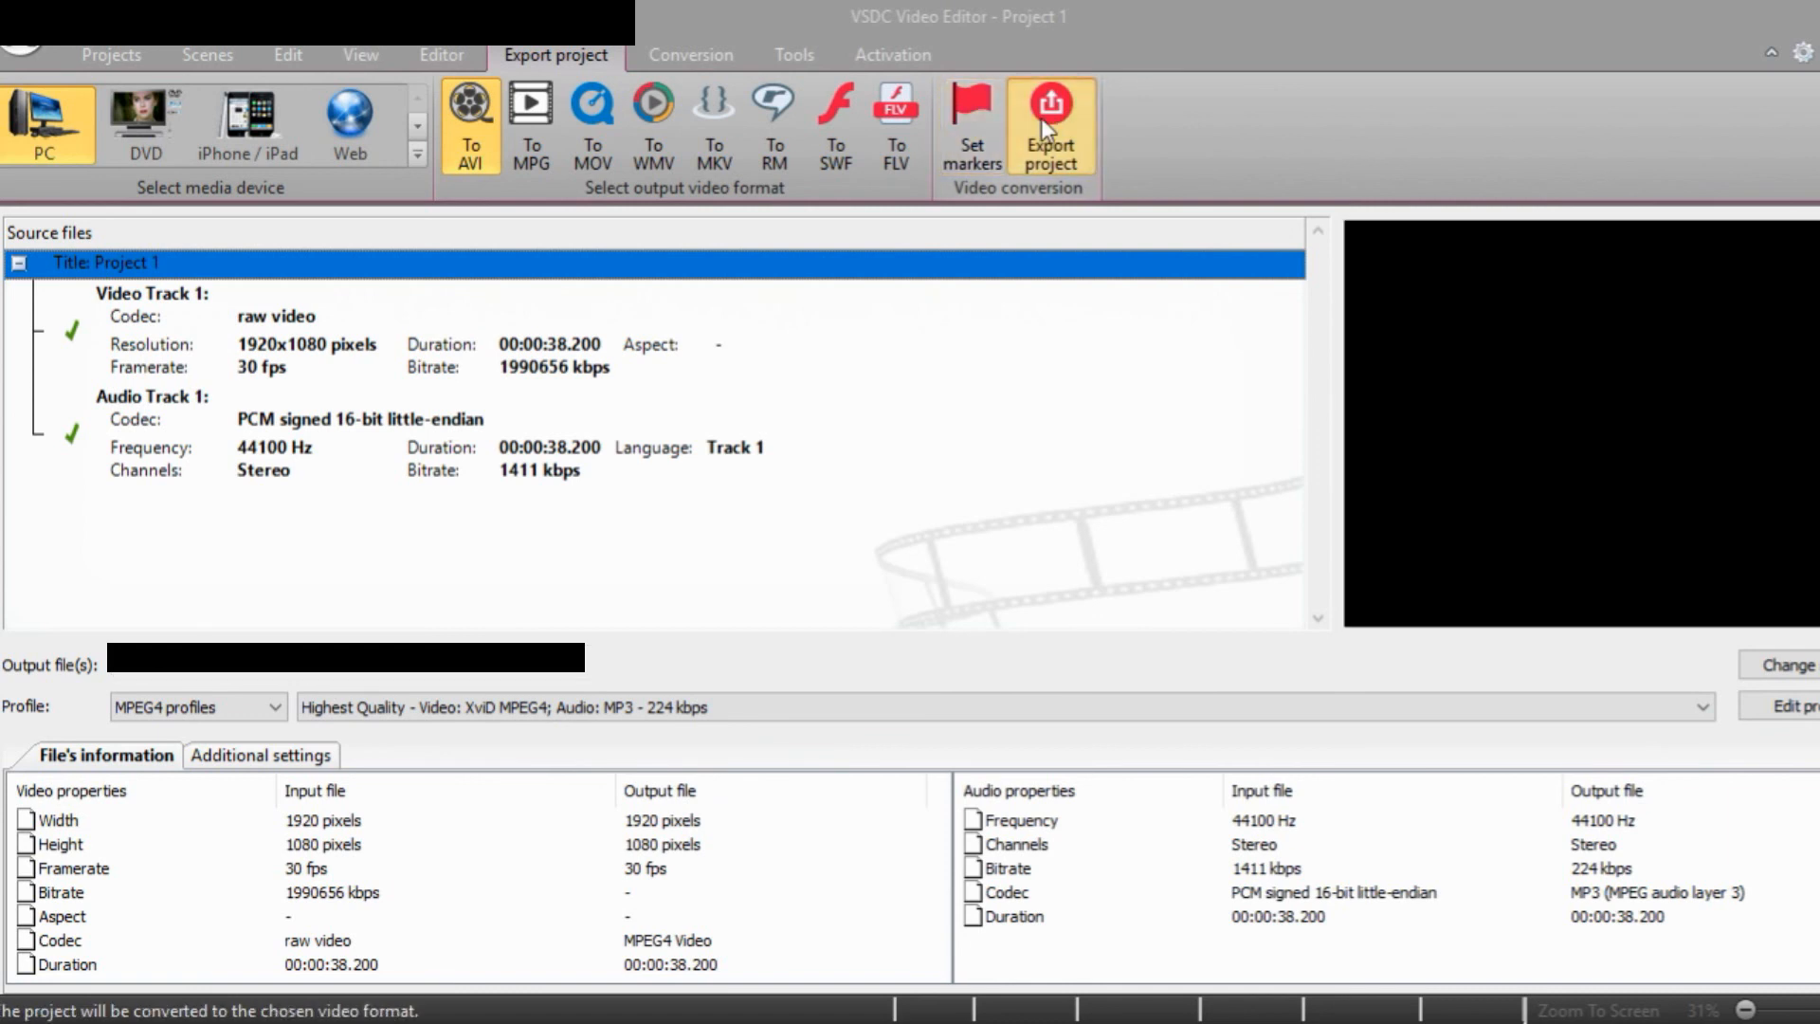